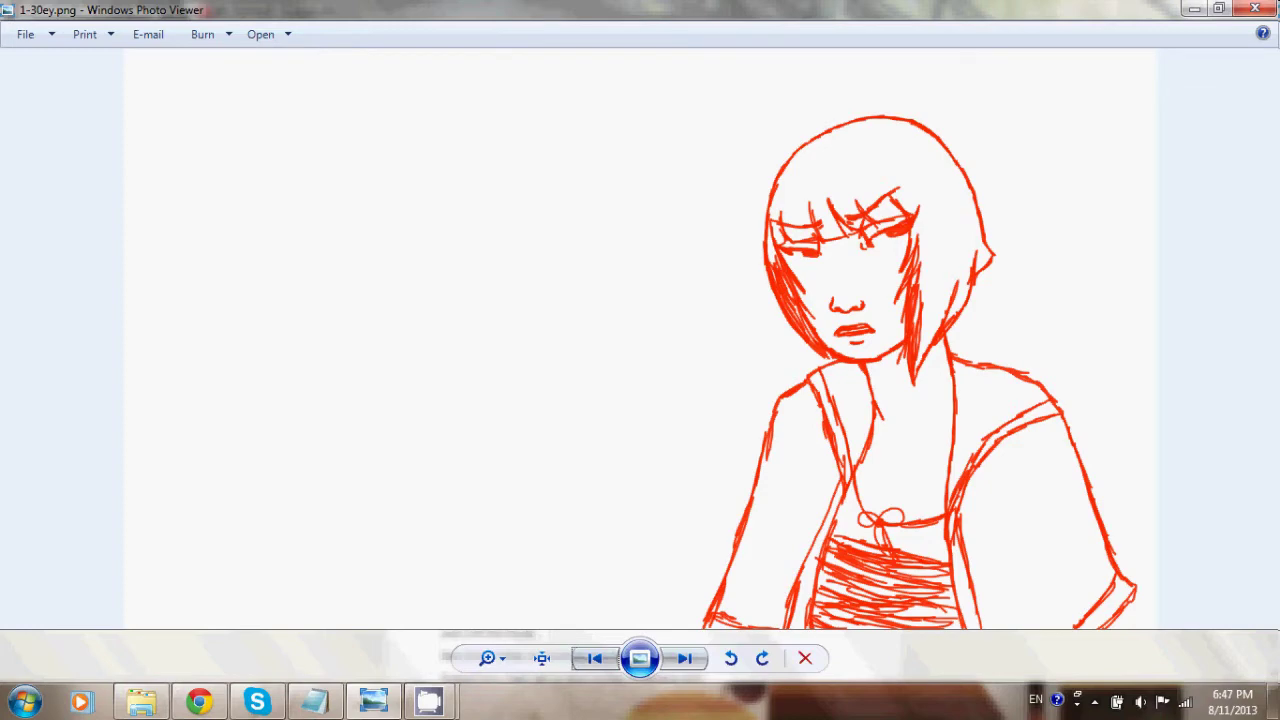
Browse the red sketch animation frames, including 1-19o.png, 1-1a.png and 1-43ni.png.
key(Left)
key(Left)
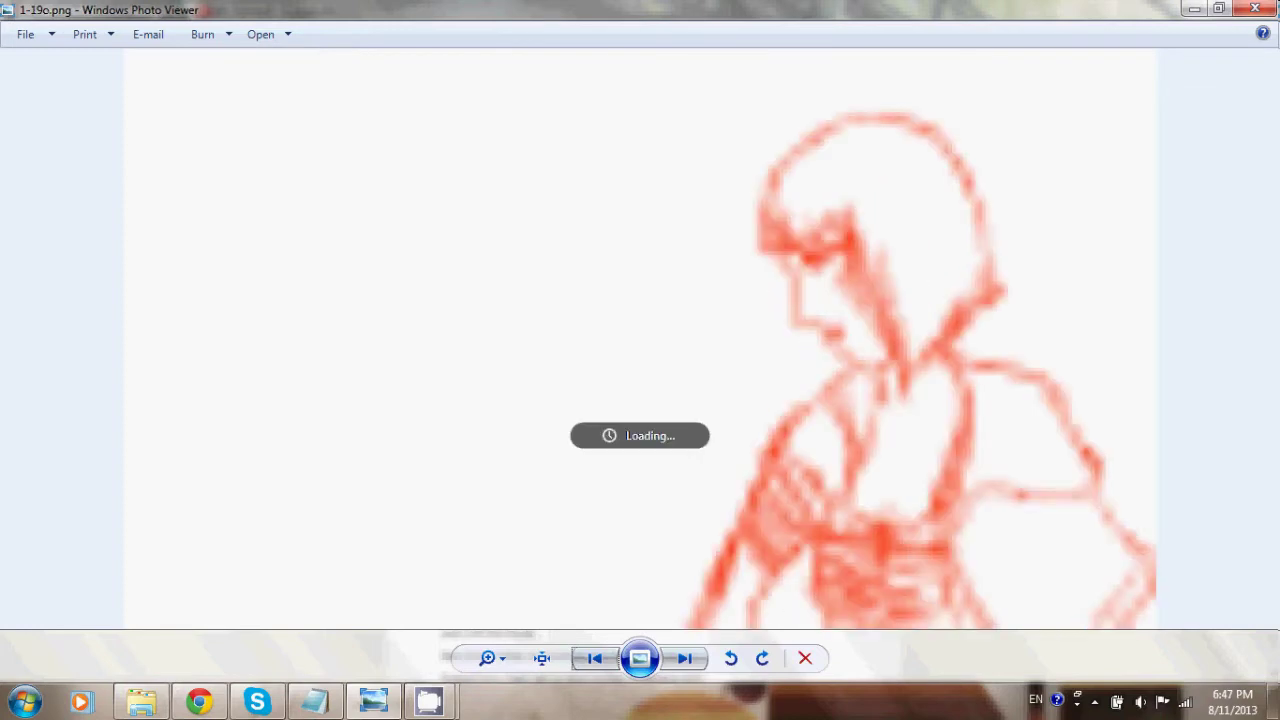
key(Left)
key(Left)
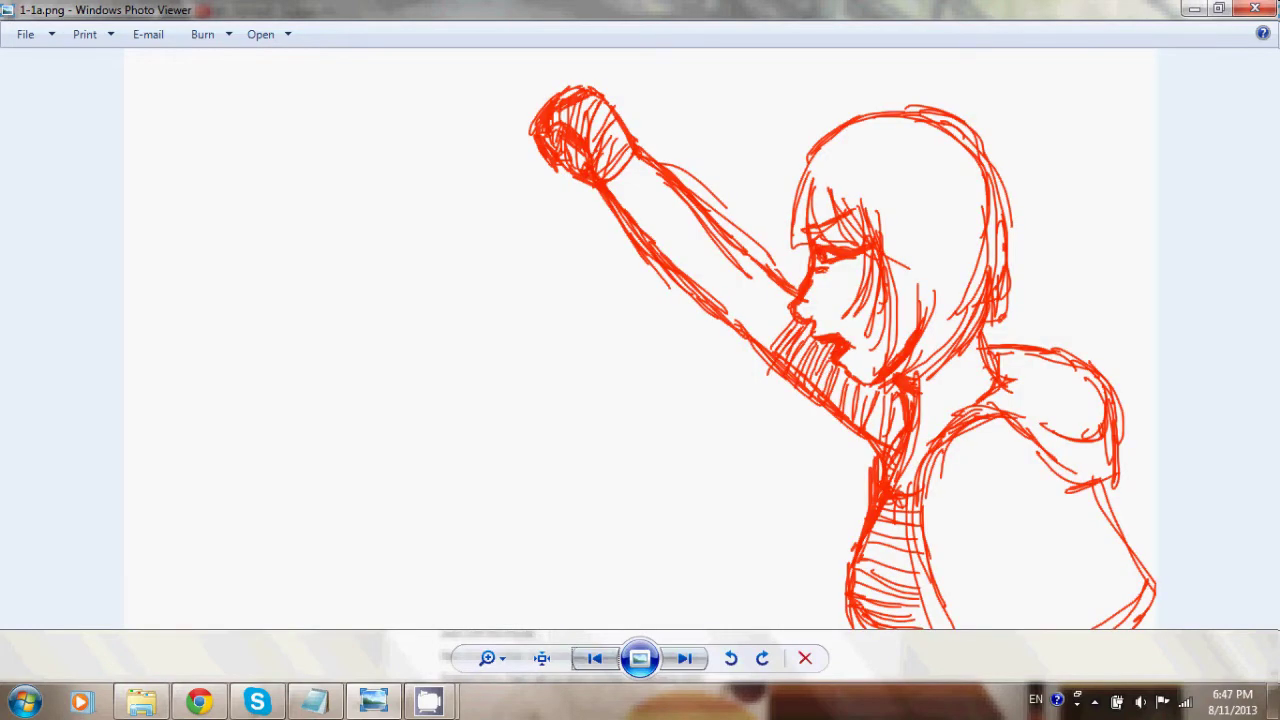
key(Right)
key(Right)
key(Right)
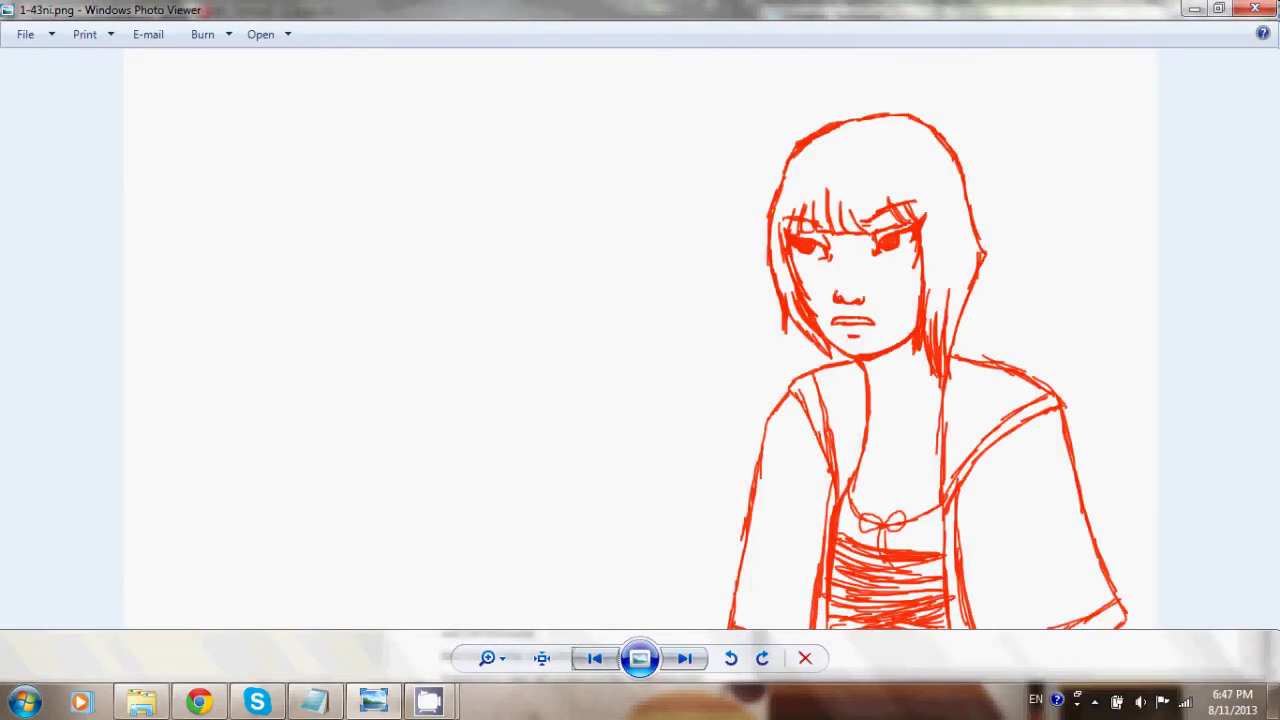
Check the tutorial outline in Notepad and compare sketch frames 1-42n.png and 1-43ni.png in Photo Viewer.
key(alt+Tab)
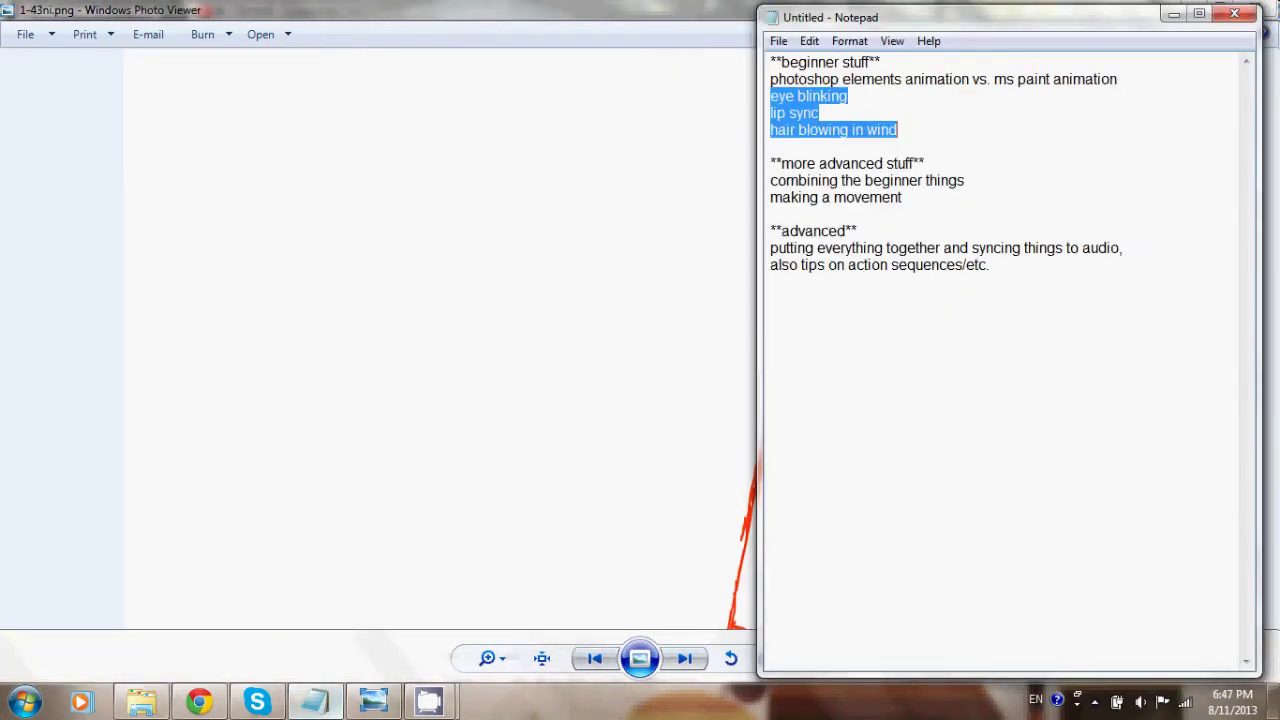
key(alt+Tab)
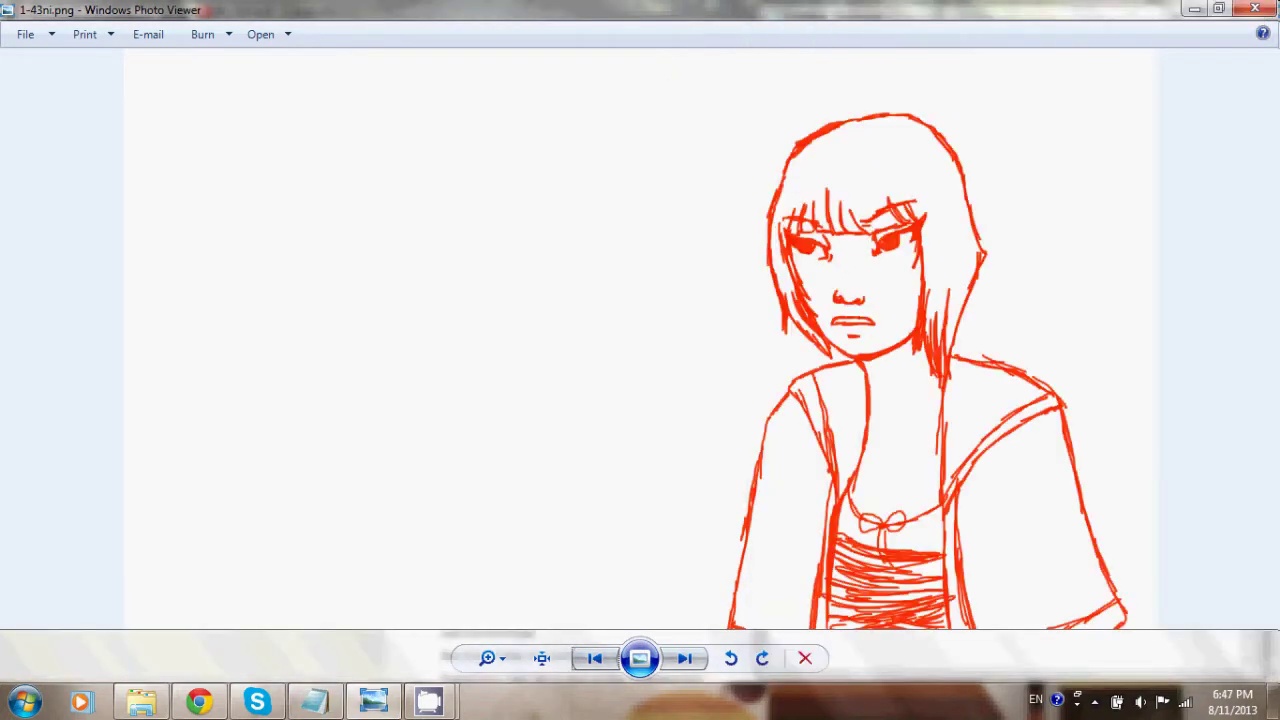
key(Left)
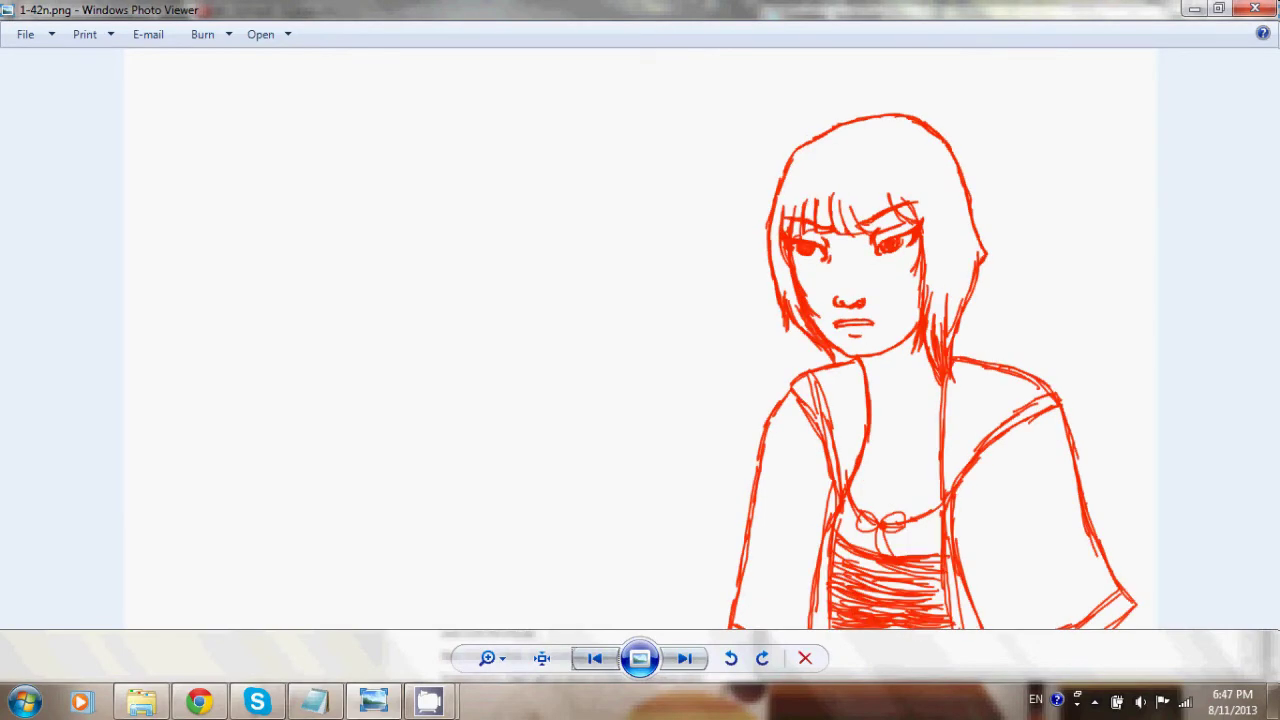
key(Right)
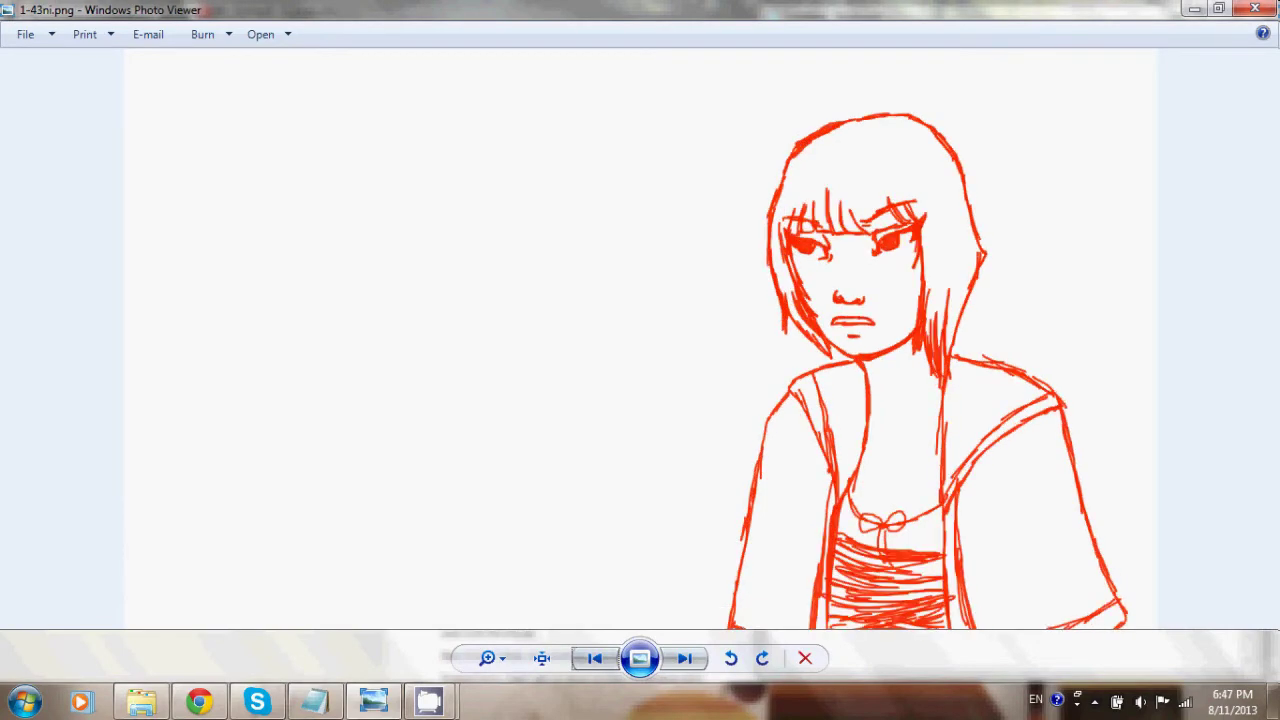
Switch to Notepad and go over the outline's sections, highlighting the beginner stuff down to "hair blowing in wind".
click(315, 701)
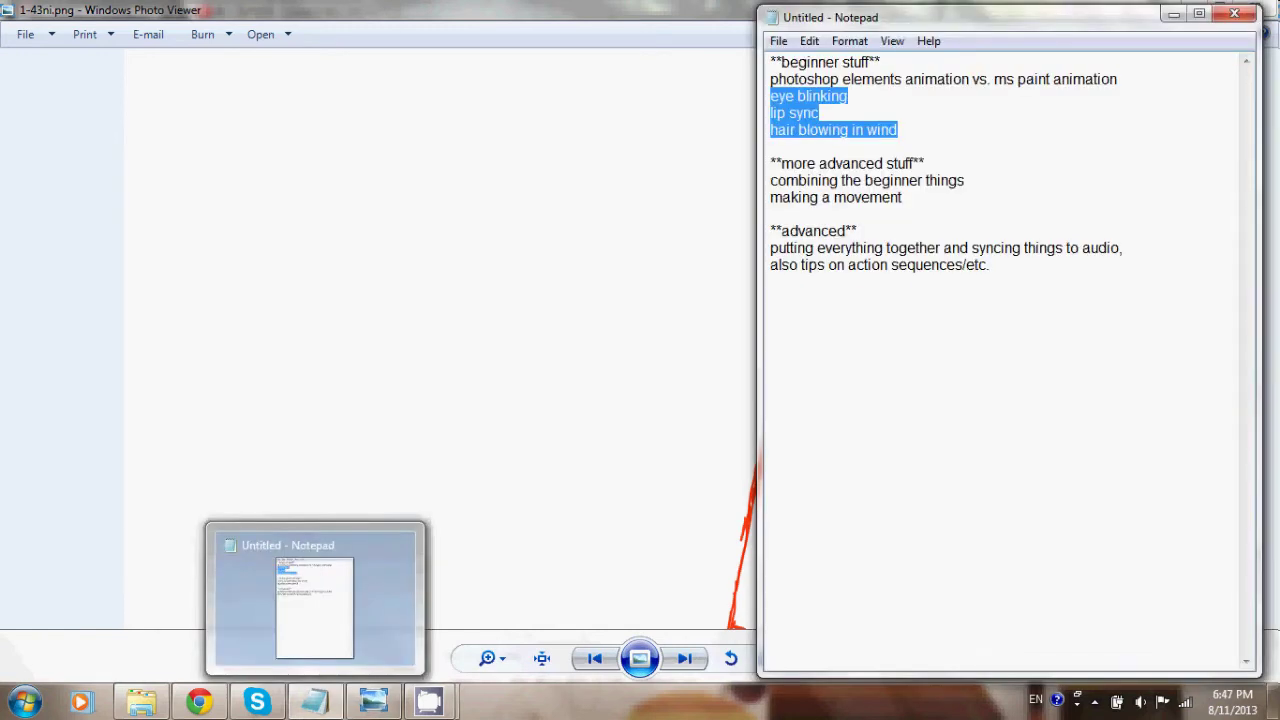
drag(821, 231, 1125, 248)
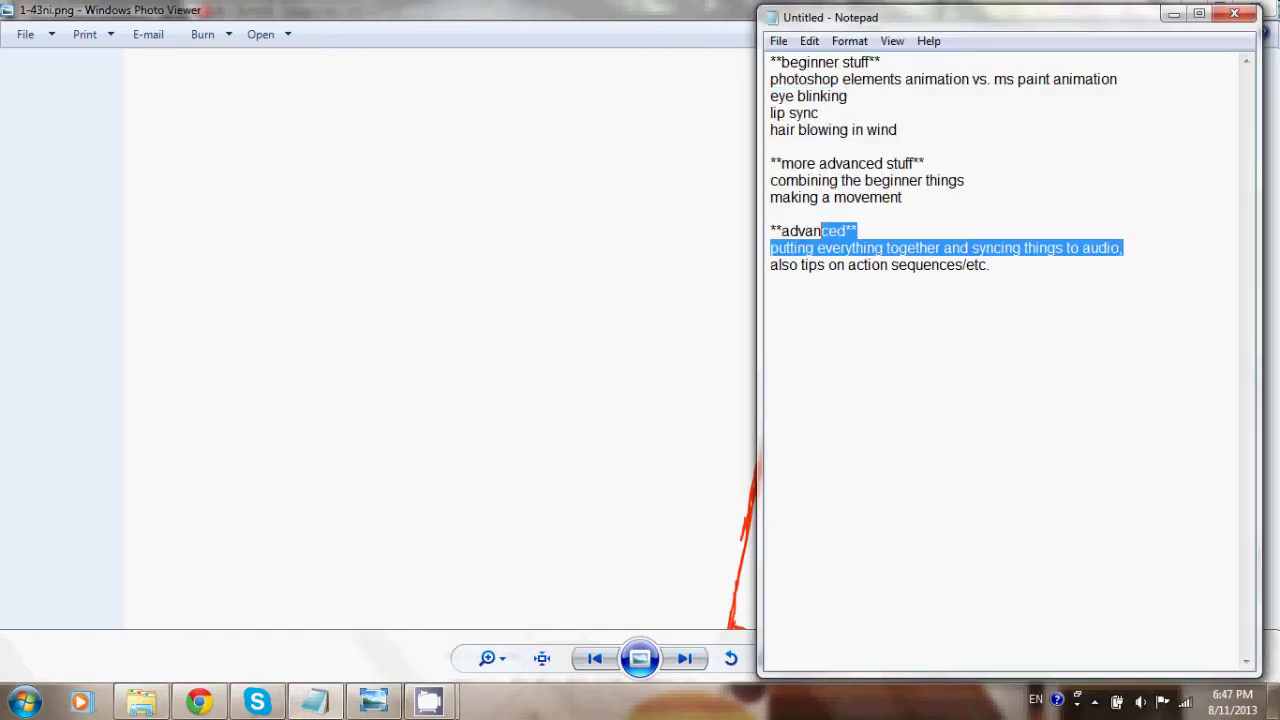
drag(821, 231, 770, 231)
key(shift+Up)
click(819, 113)
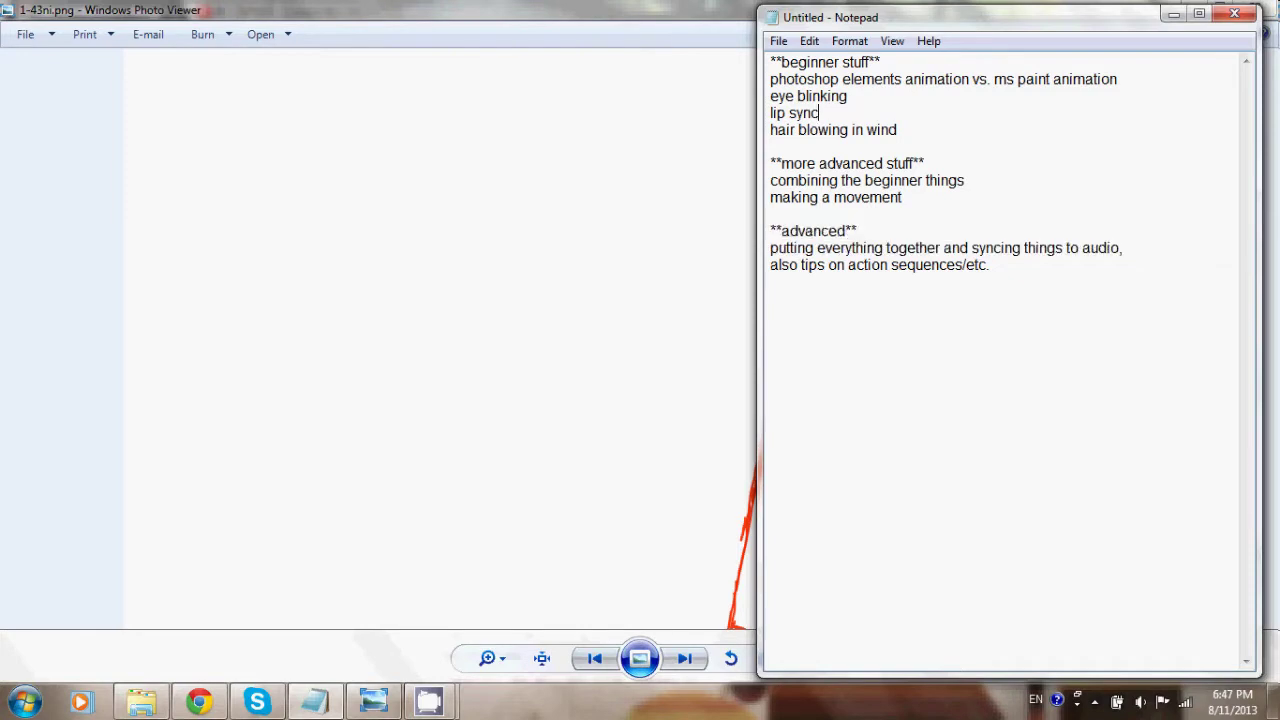
key(ctrl+shift+Home)
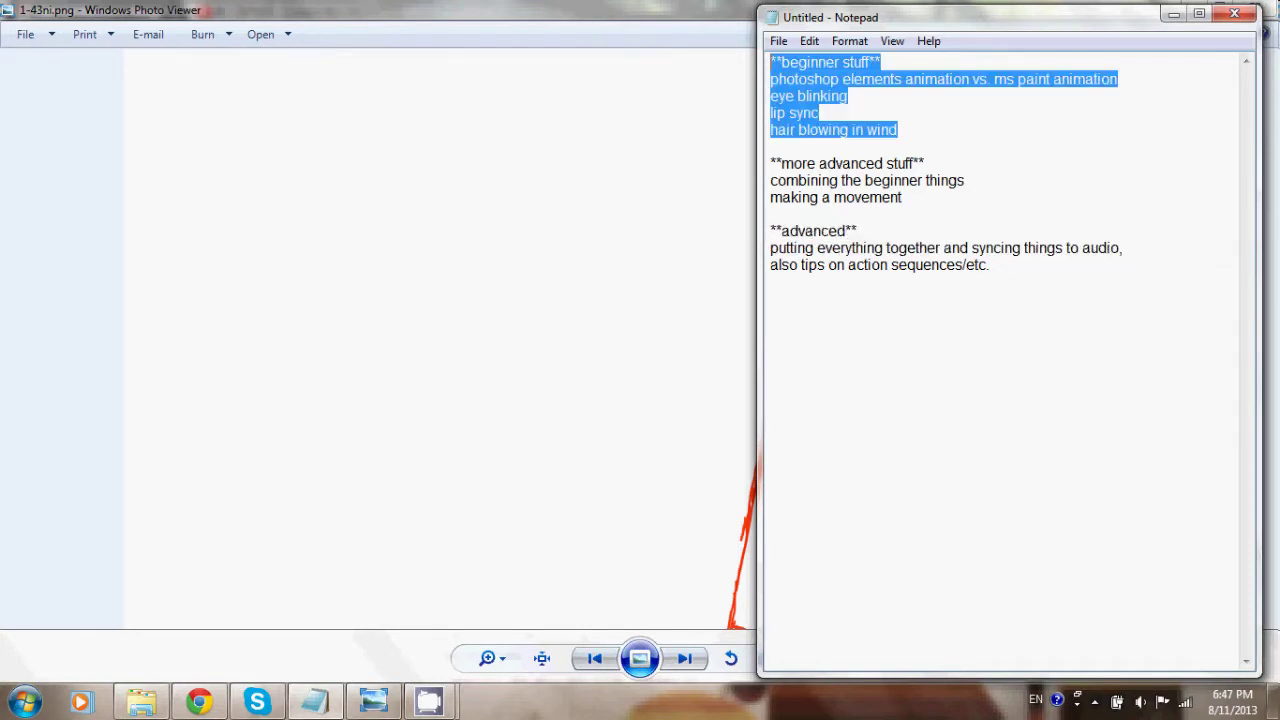
Return to Photo Viewer and look through the coloured laptop-scene frames, including 2-2.png.
key(alt+Tab)
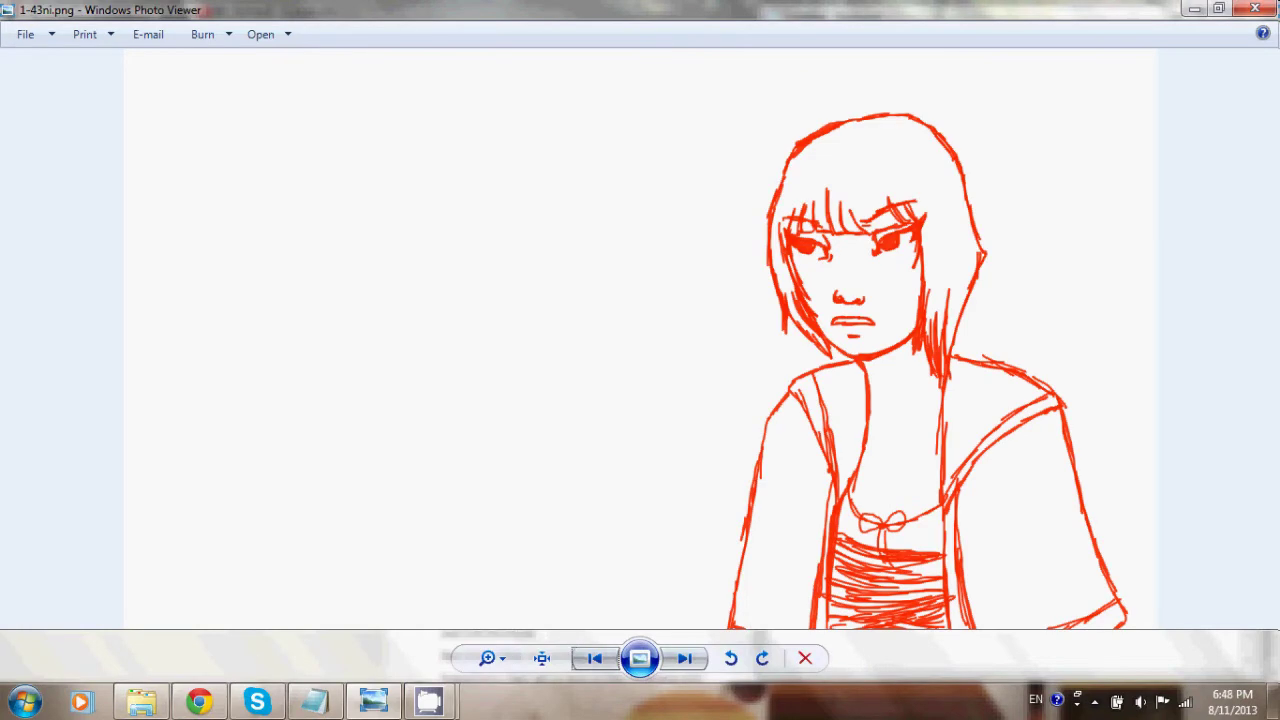
key(Right)
key(Right)
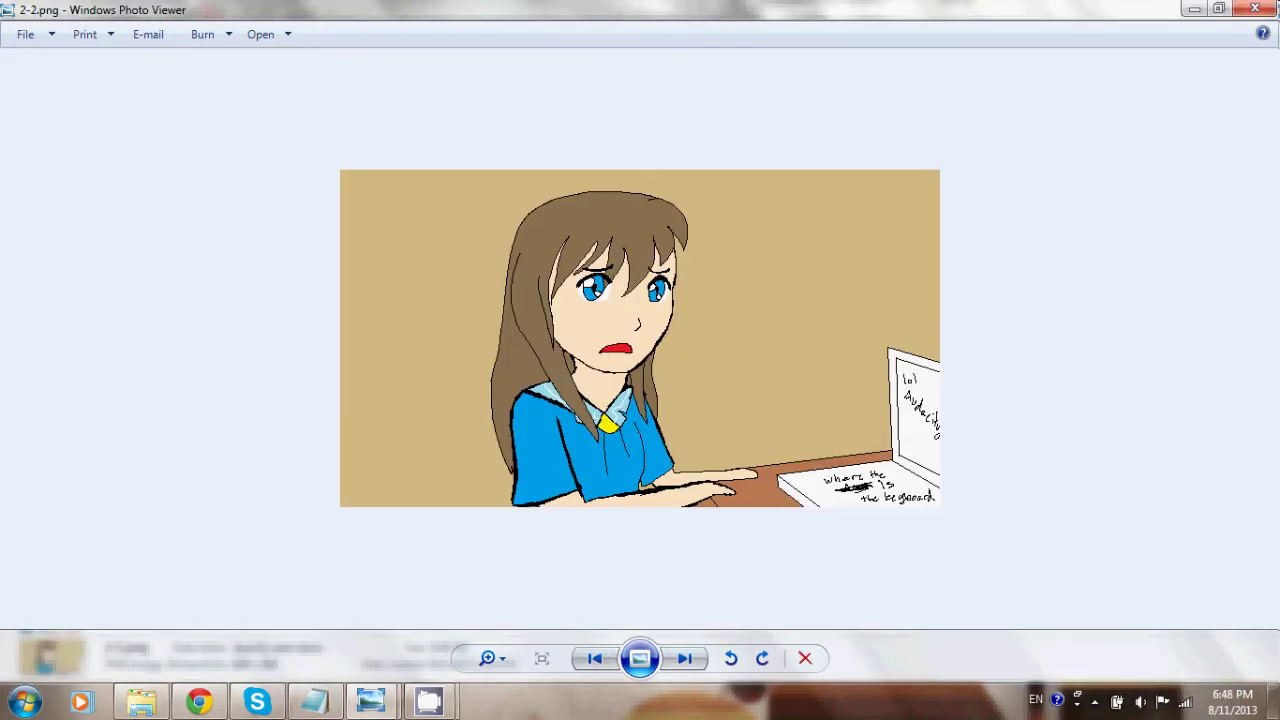
key(Right)
key(Left)
key(Right)
Close the picture viewer and clear the file selection in the Ep1 folder.
click(1254, 9)
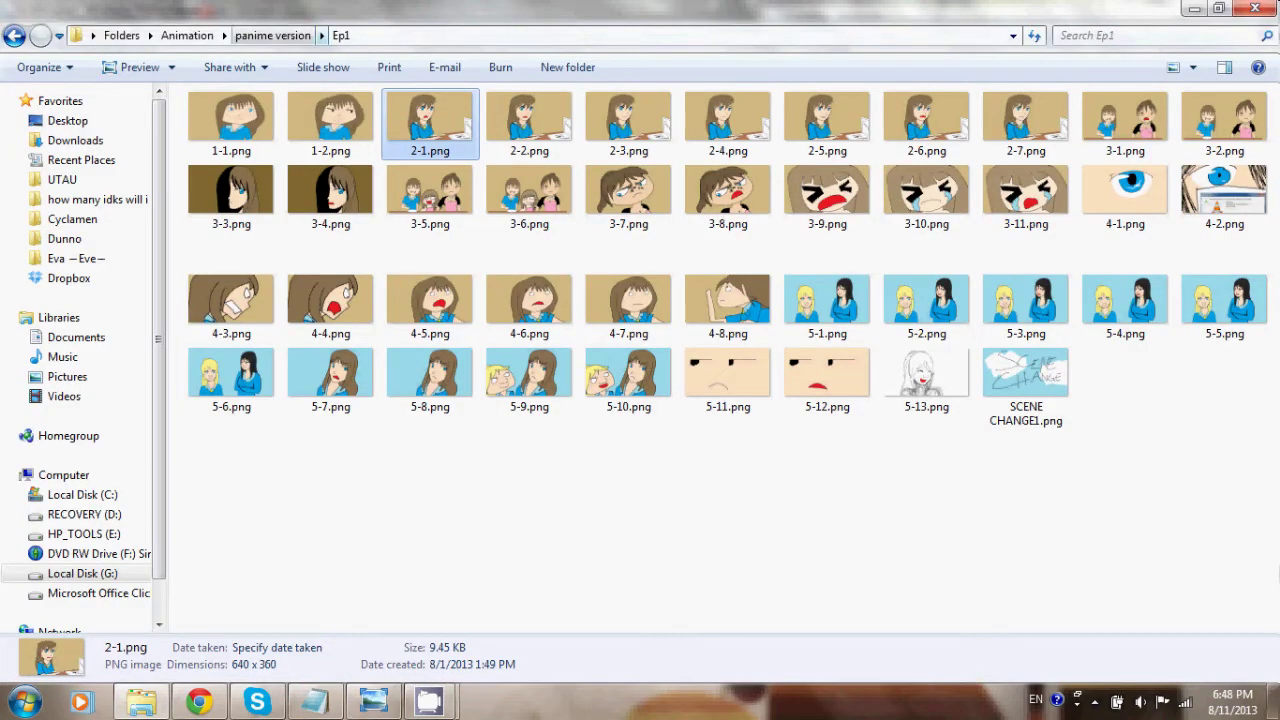
click(429, 701)
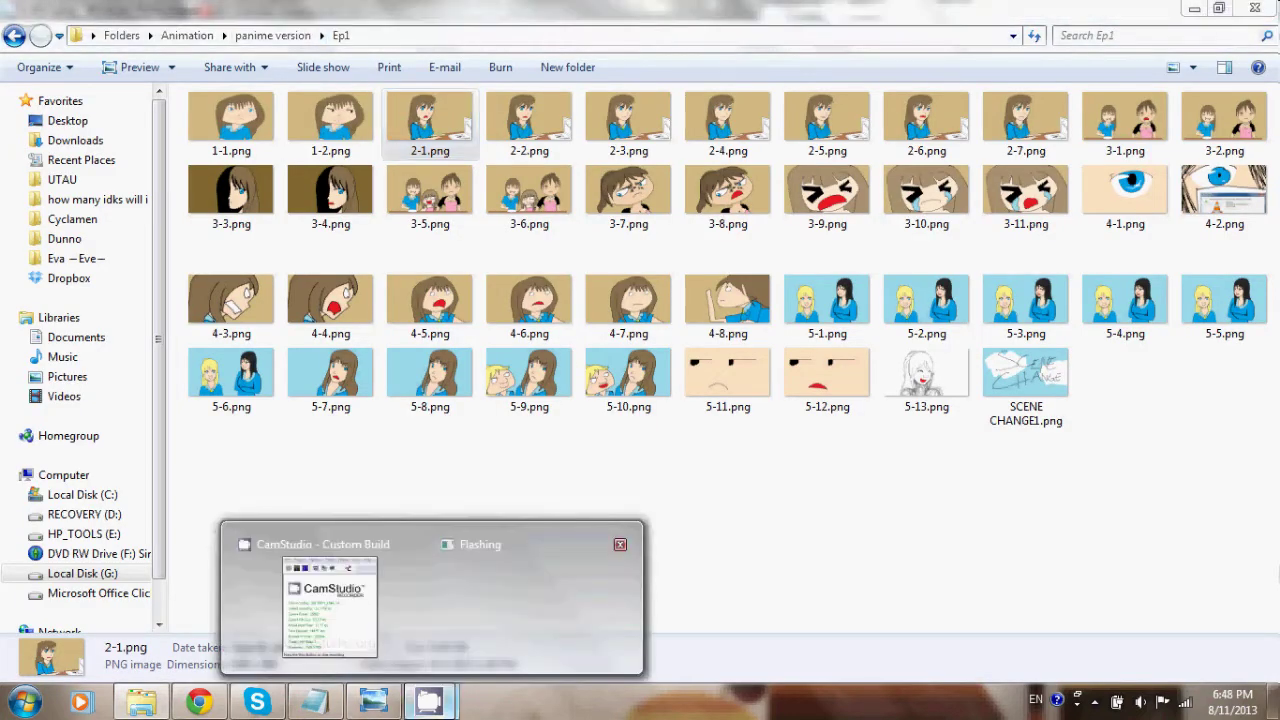
click(560, 480)
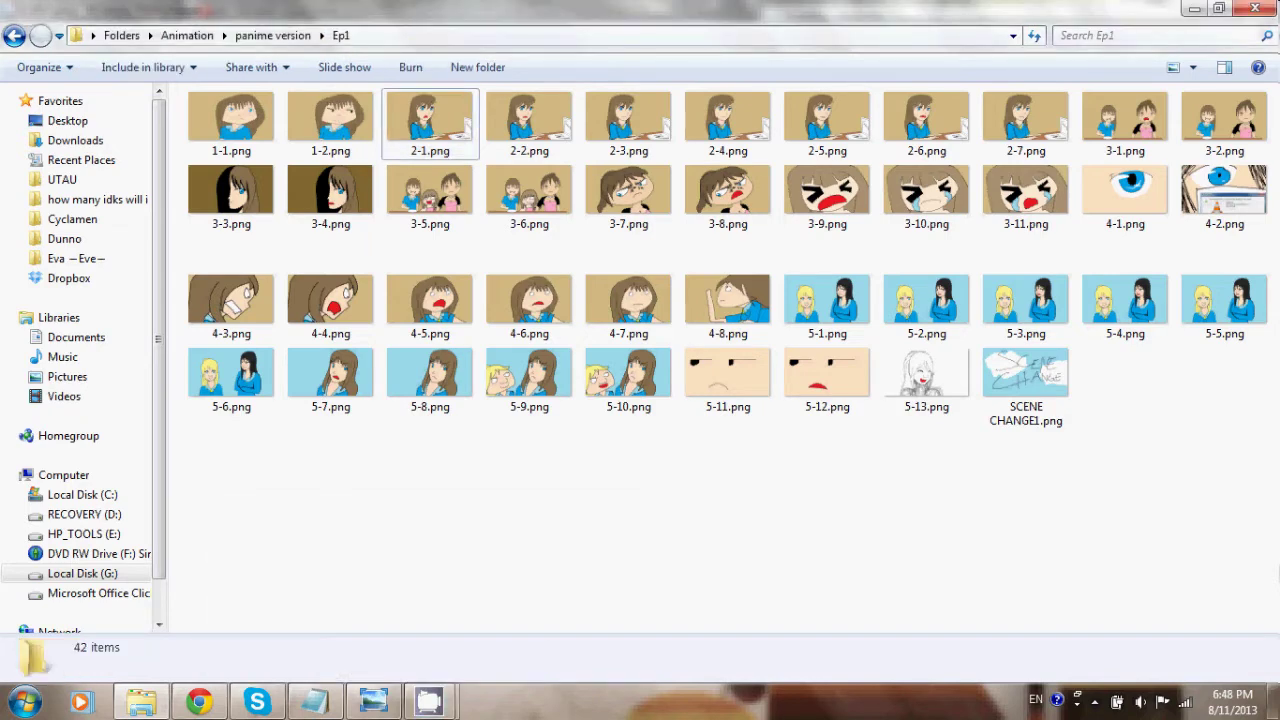
Switch to Chrome and read the artiststoolbox blog post about the free FireAlpaca art program.
click(199, 701)
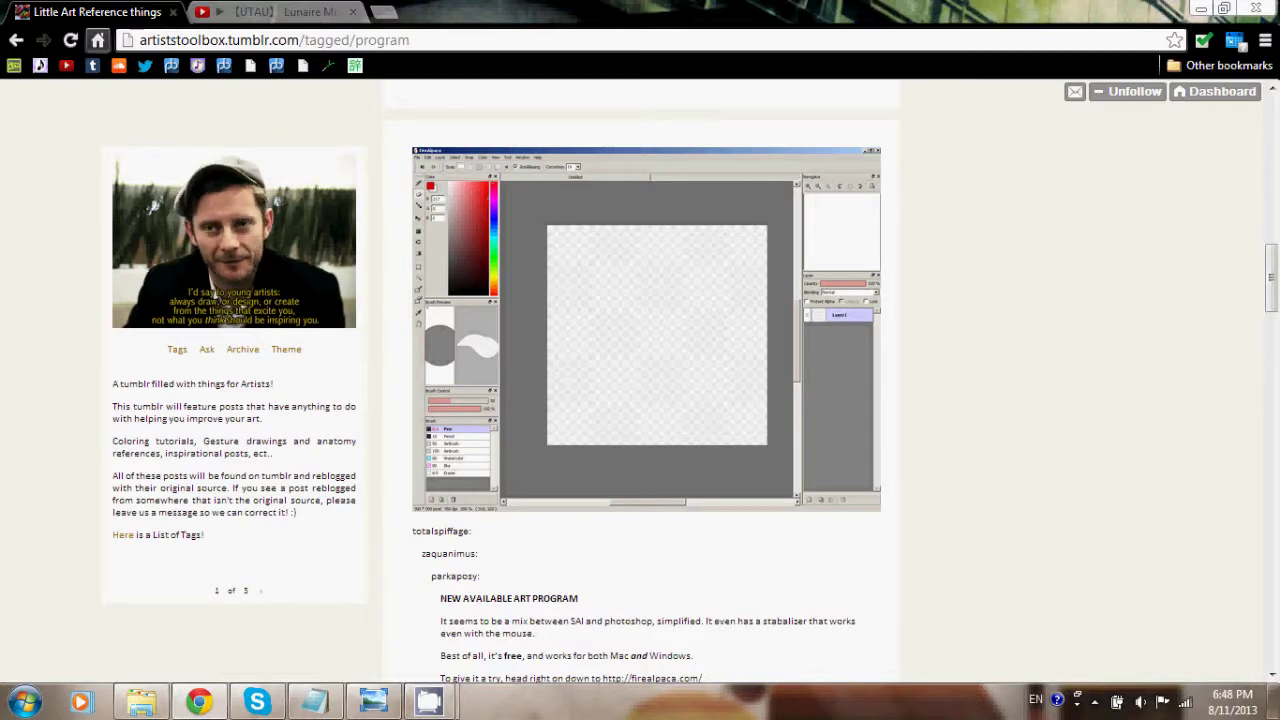
scroll(640, 300, down, 1)
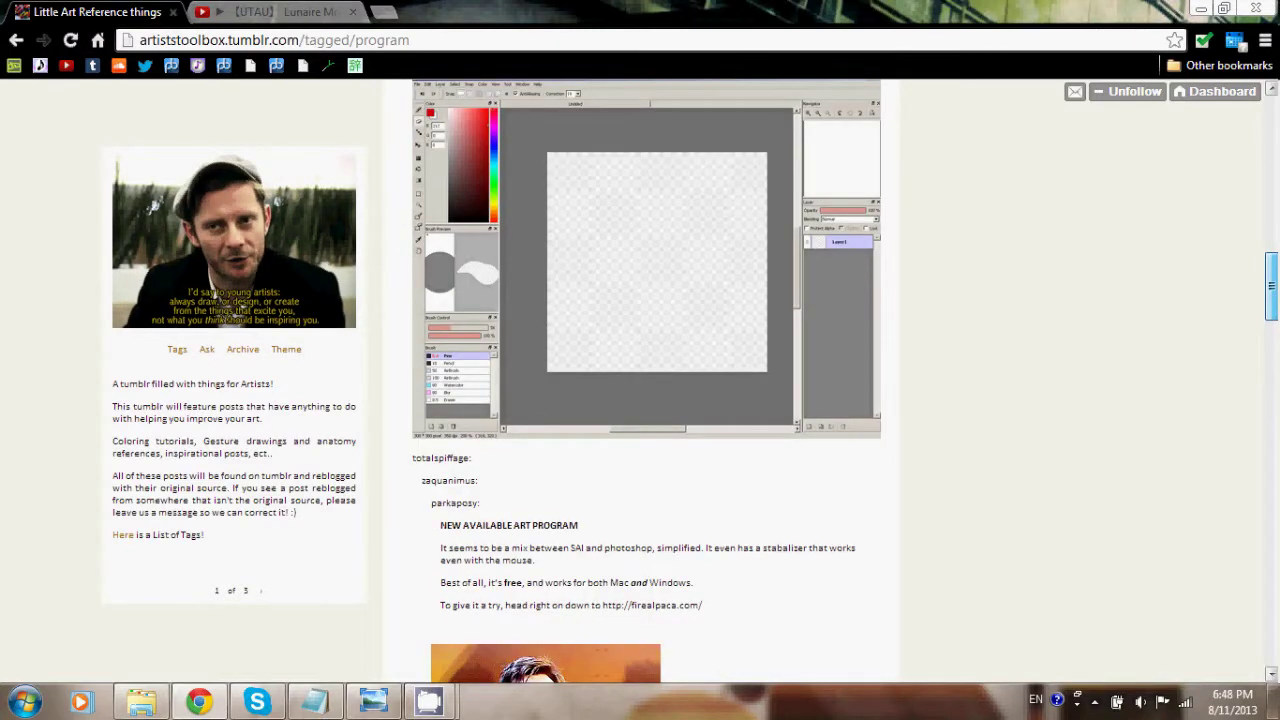
drag(1271, 287, 1271, 285)
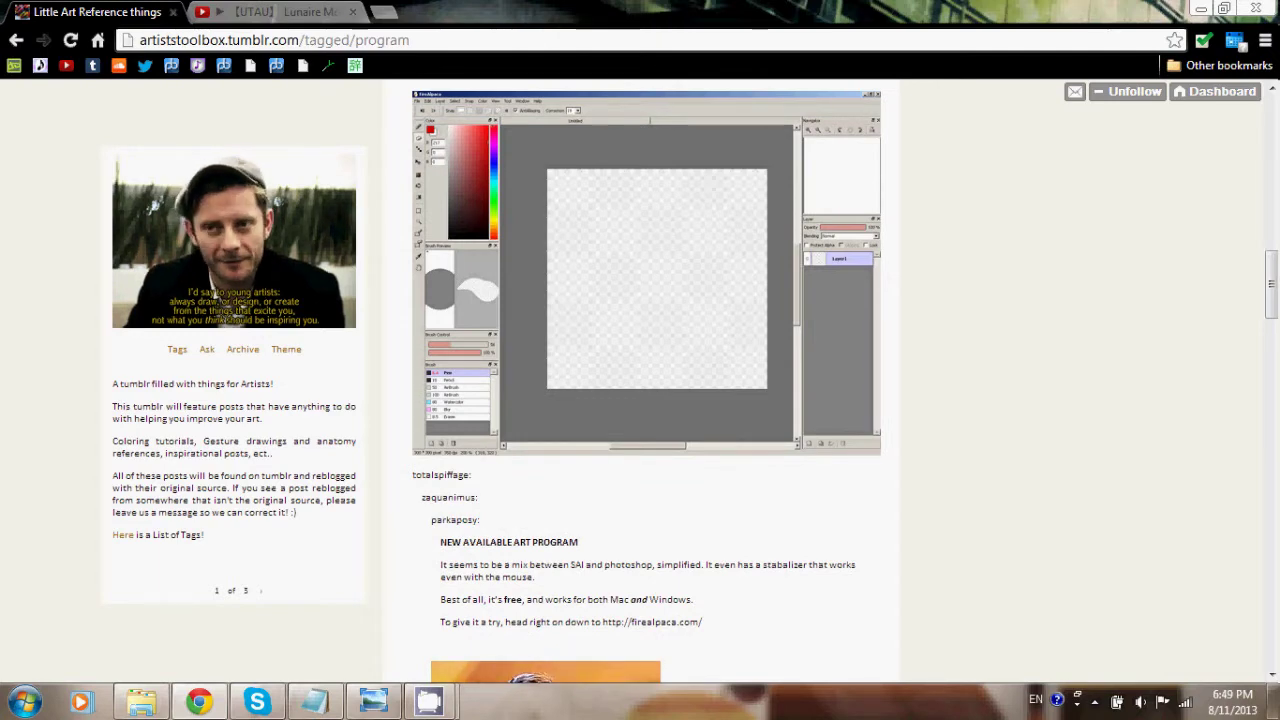
scroll(640, 380, down, 2)
scroll(640, 380, down, 2)
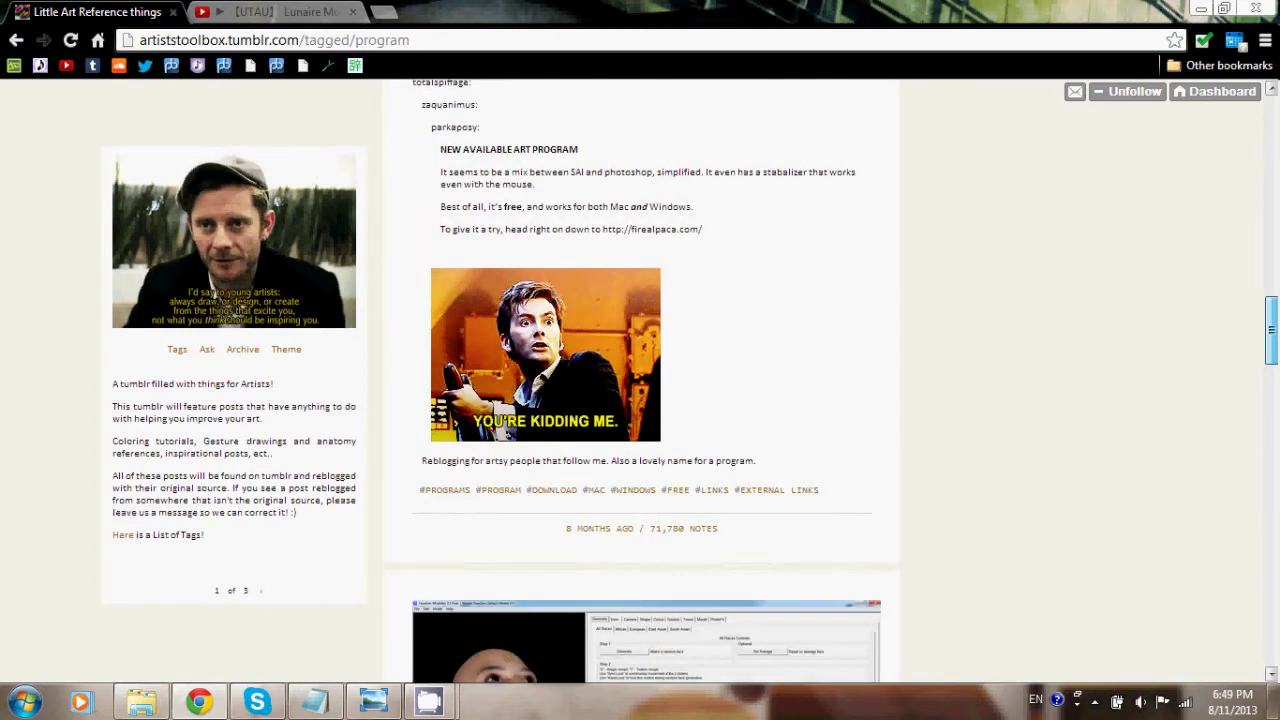
scroll(640, 380, up, 5)
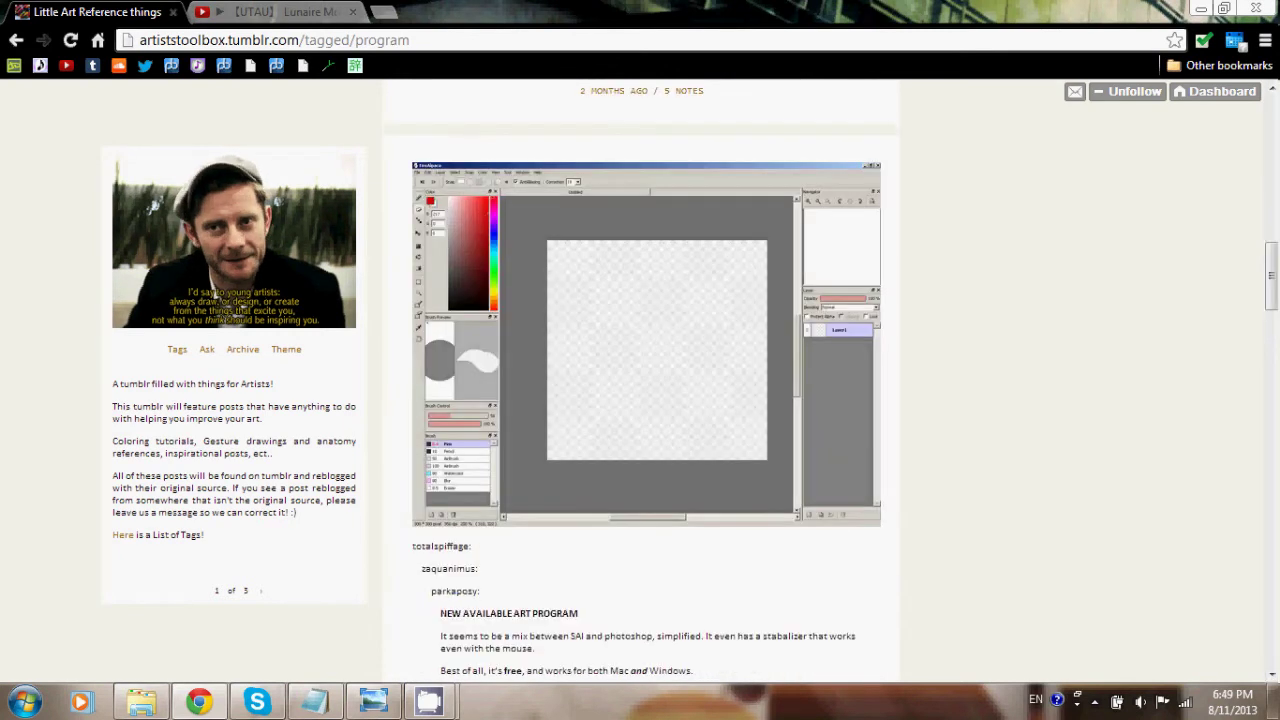
scroll(640, 380, down, 1)
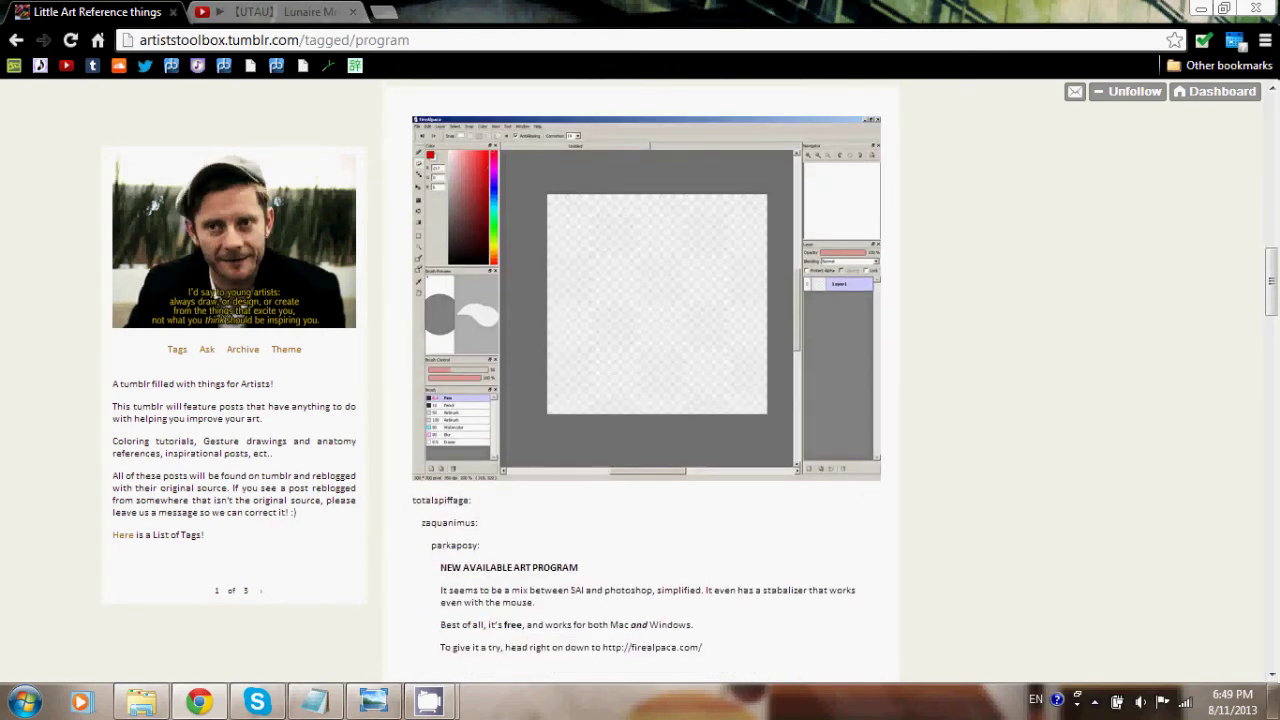
scroll(640, 380, down, 2)
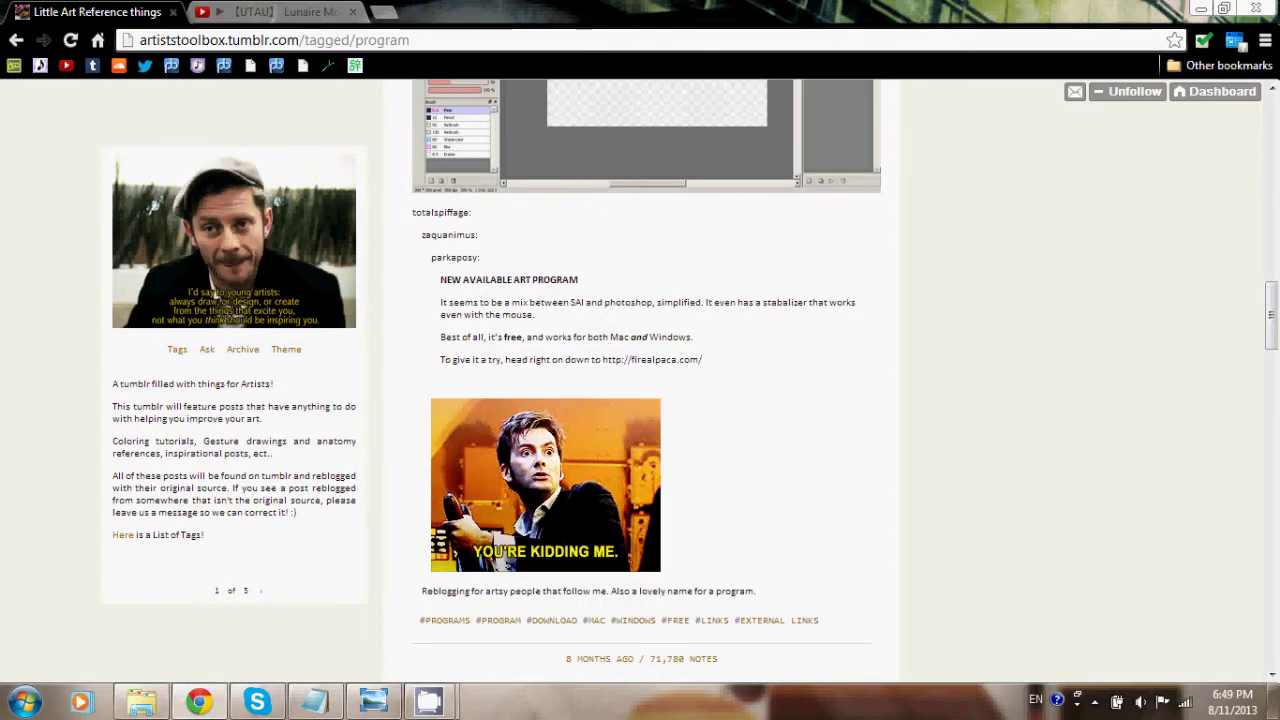
scroll(704, 315, down, 1)
drag(704, 315, 908, 314)
click(722, 316)
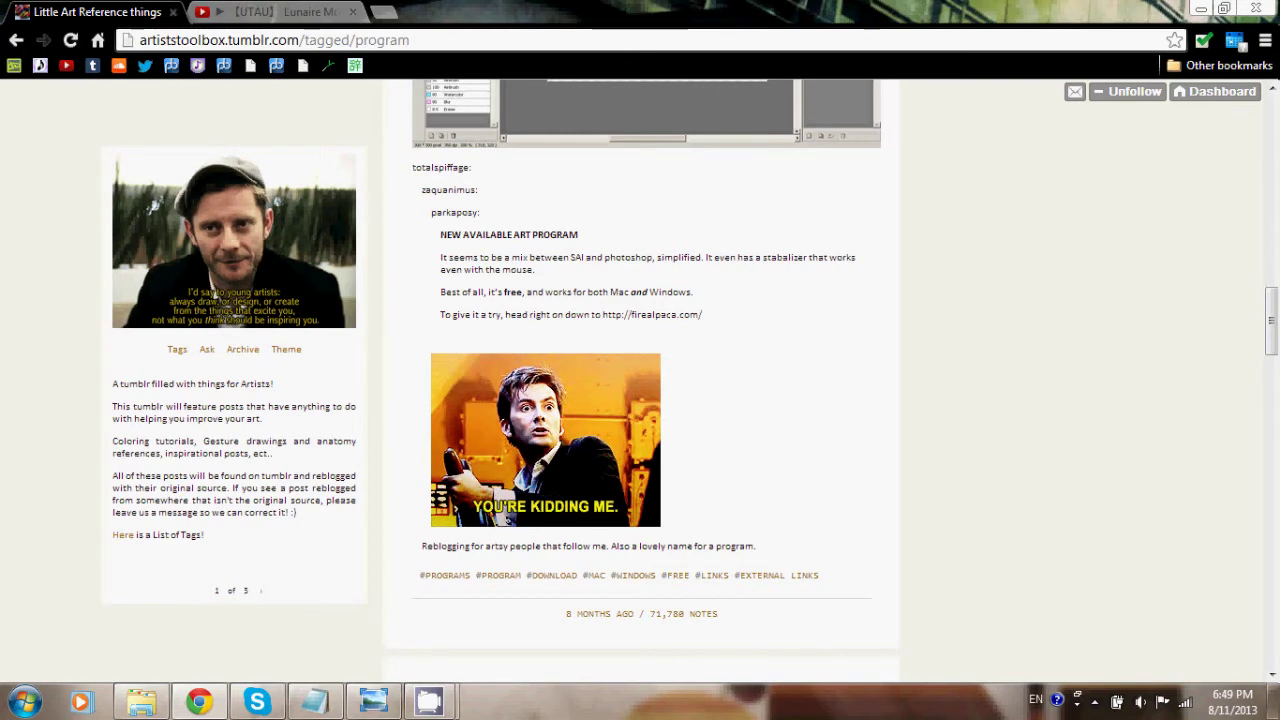
Look through the blog's other drawing program posts, including MyPaint and the SAI brush settings, and return to the FireAlpaca post.
scroll(640, 380, down, 5)
scroll(640, 380, down, 5)
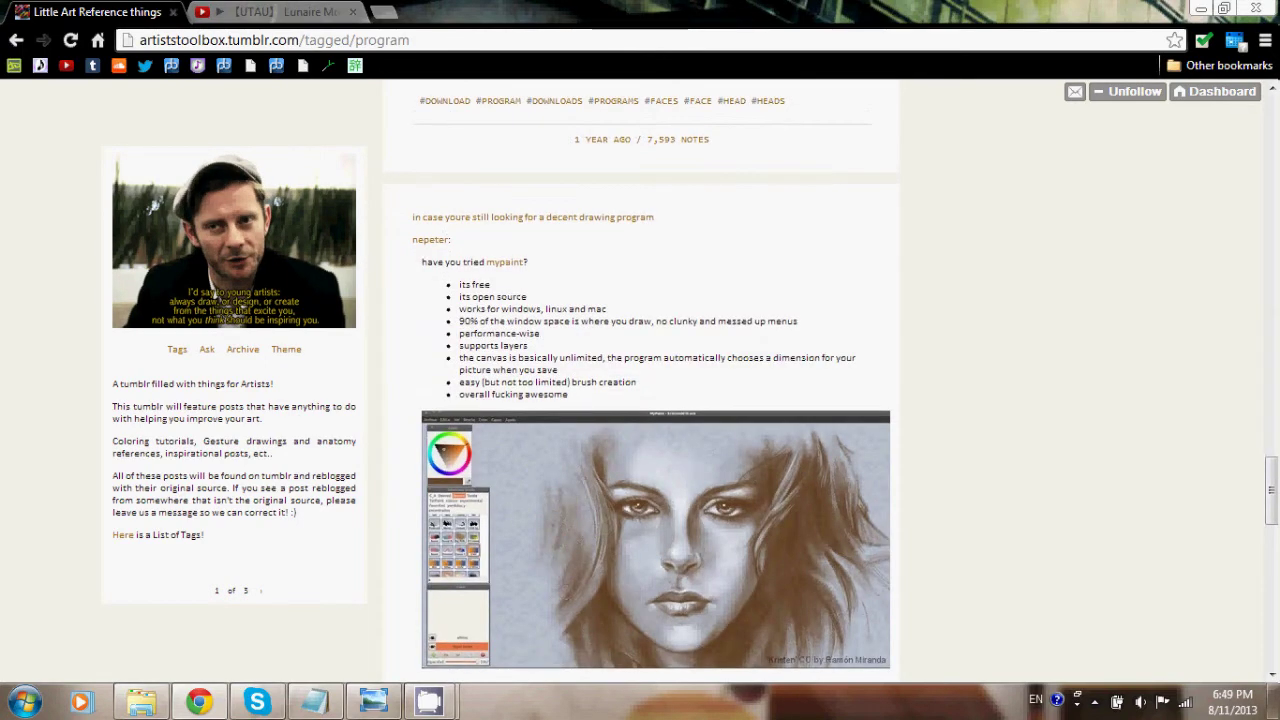
scroll(640, 380, down, 5)
scroll(640, 380, down, 2)
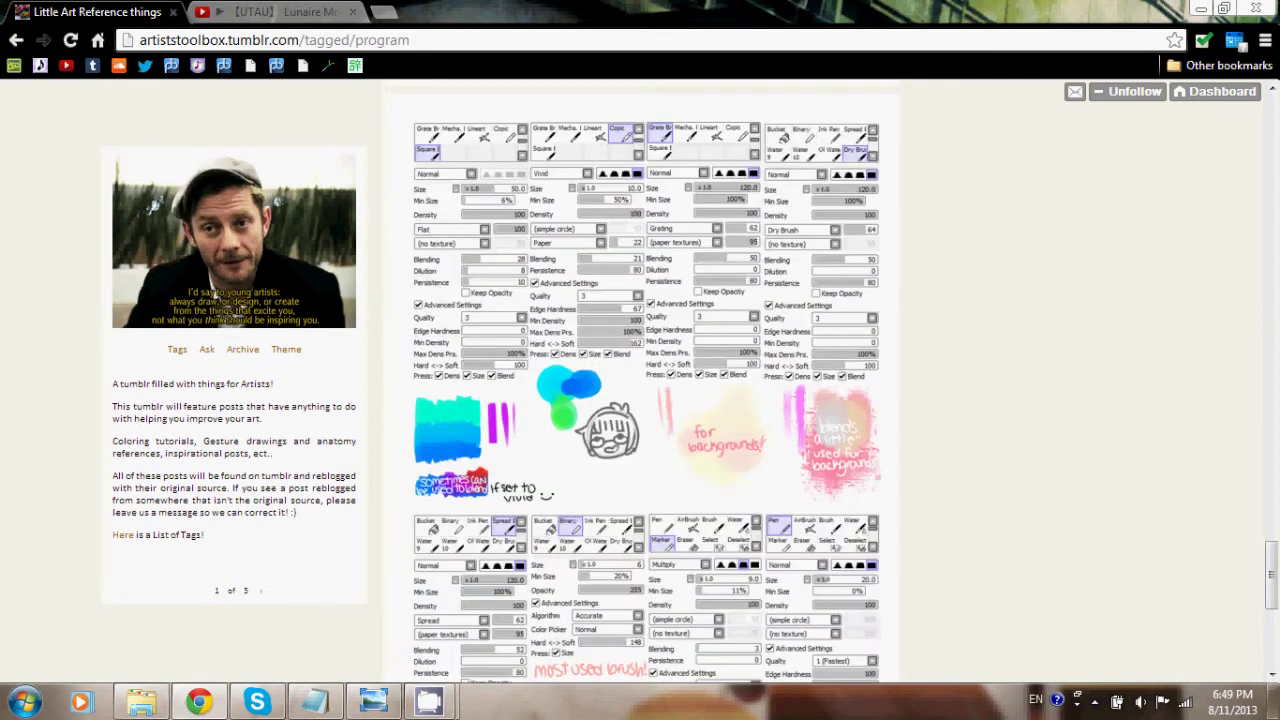
scroll(640, 380, down, 5)
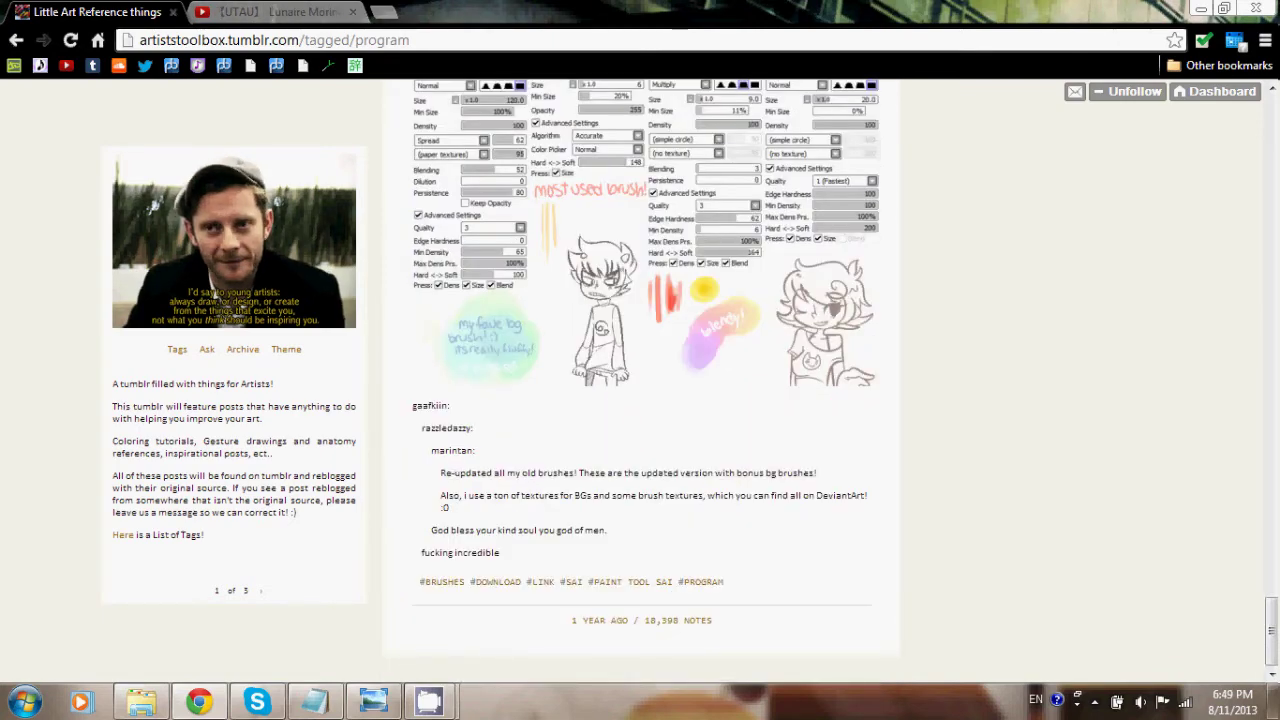
scroll(640, 380, down, 15)
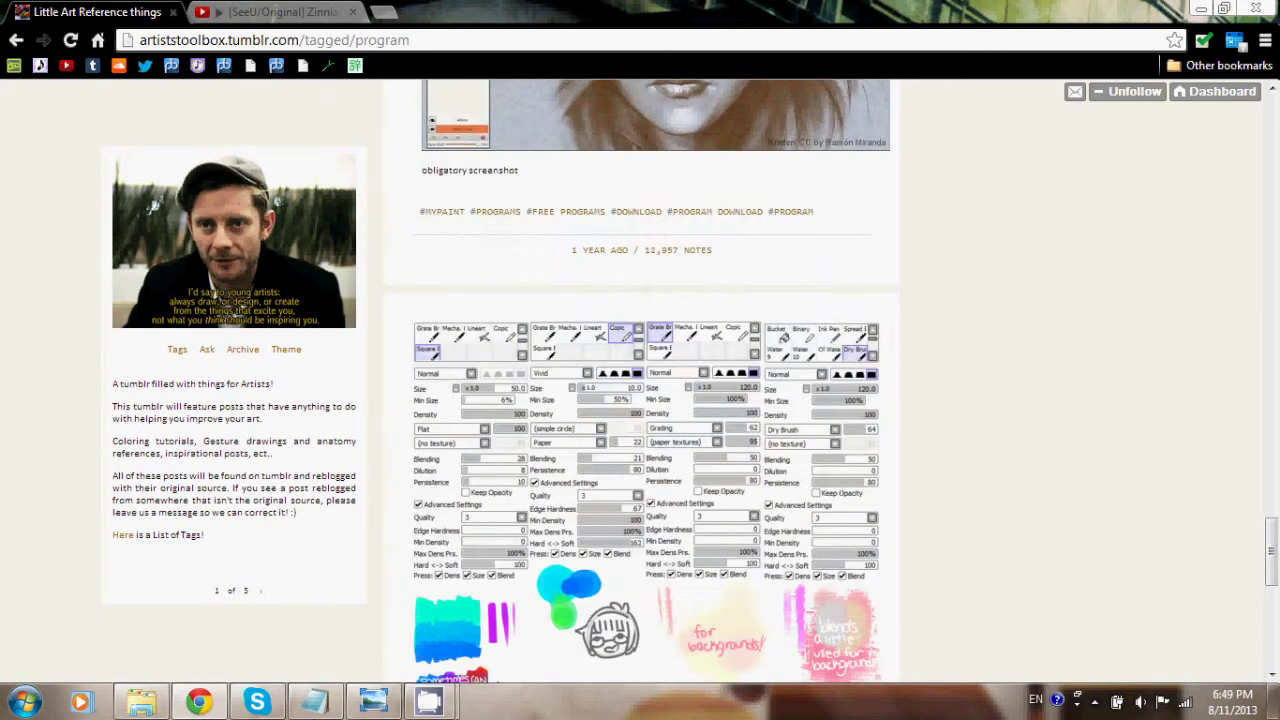
scroll(640, 380, up, 4)
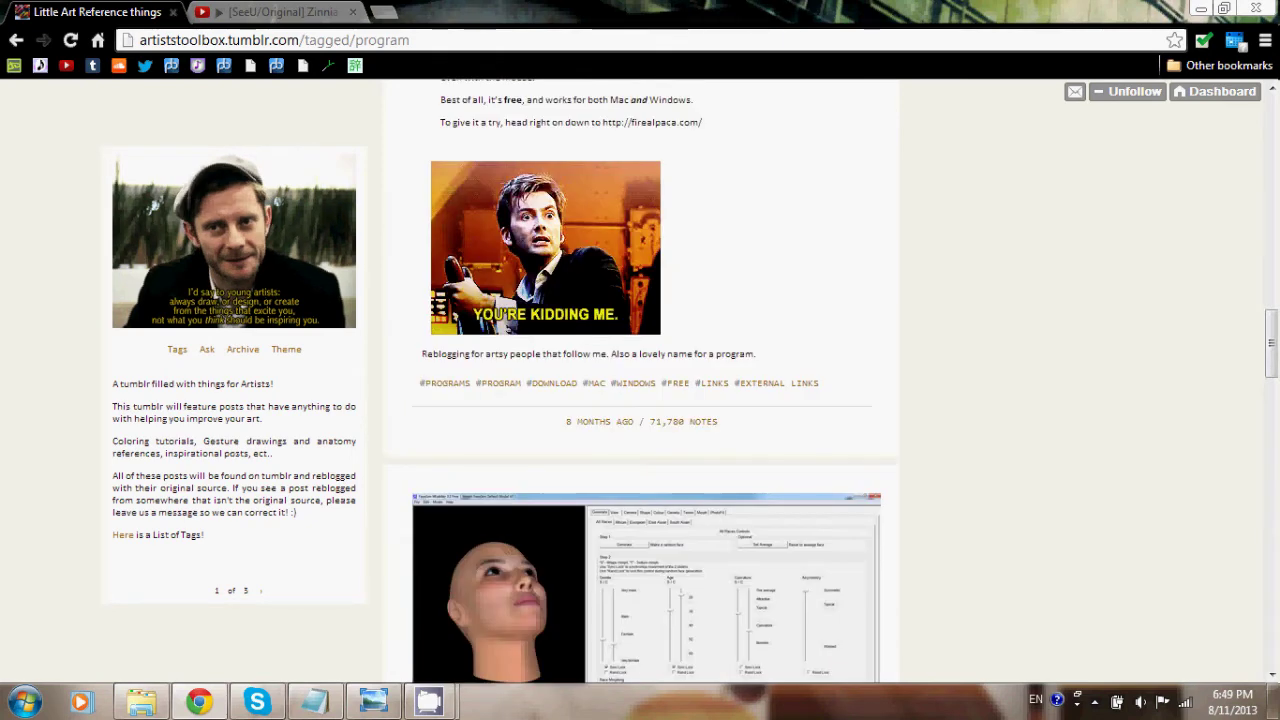
scroll(640, 380, up, 3)
scroll(640, 380, up, 1)
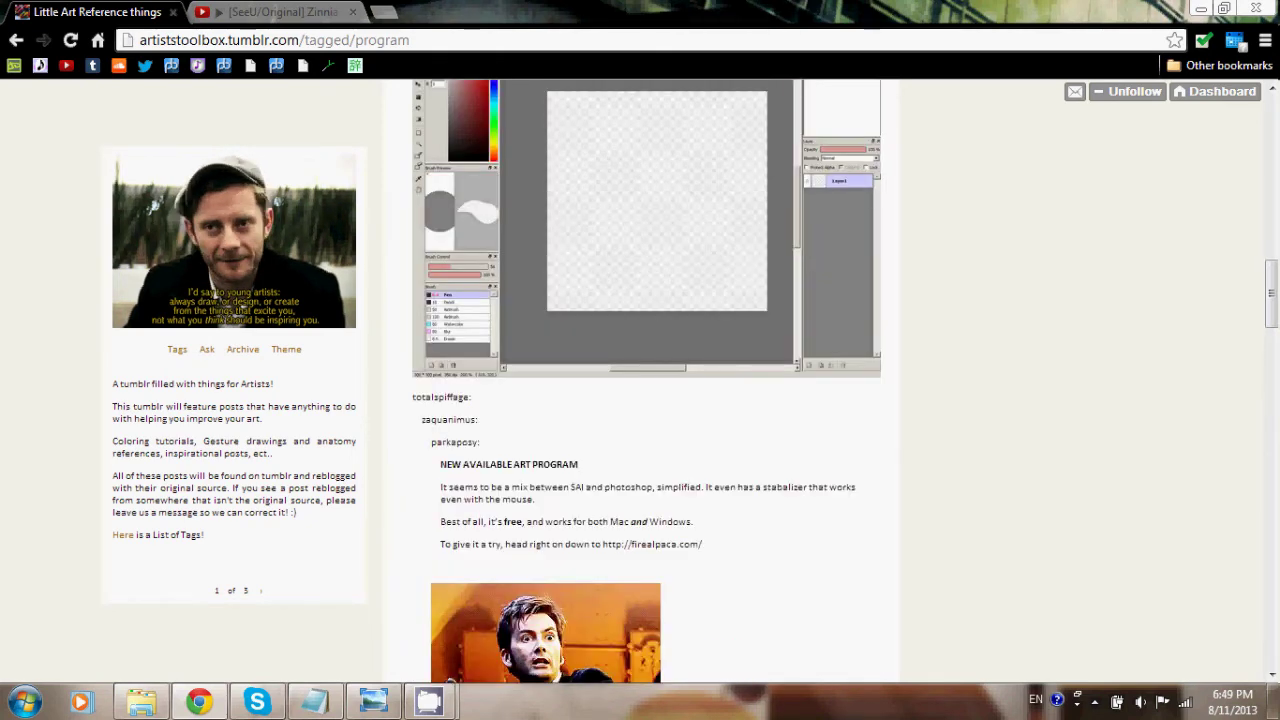
scroll(640, 380, up, 1)
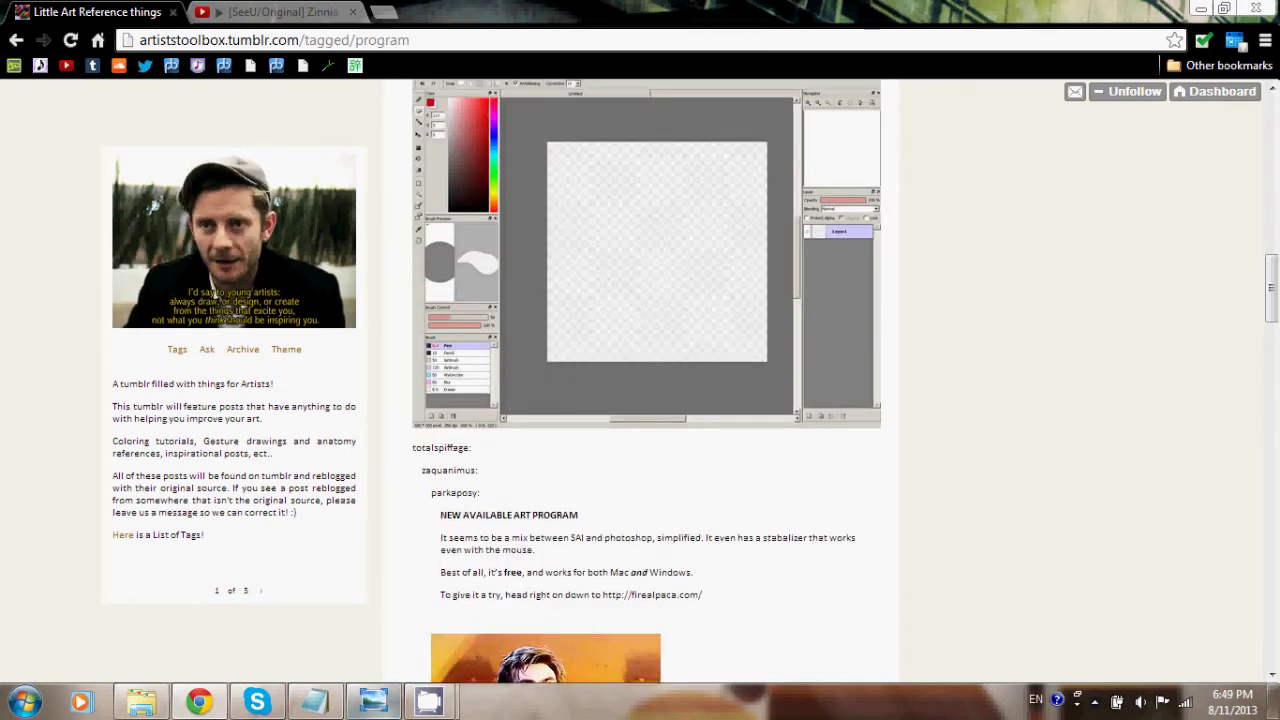
Switch to Paint, set up a light gray brush in the second-thinnest size, and widen the blank canvas to 902 px.
key(ctrl+w)
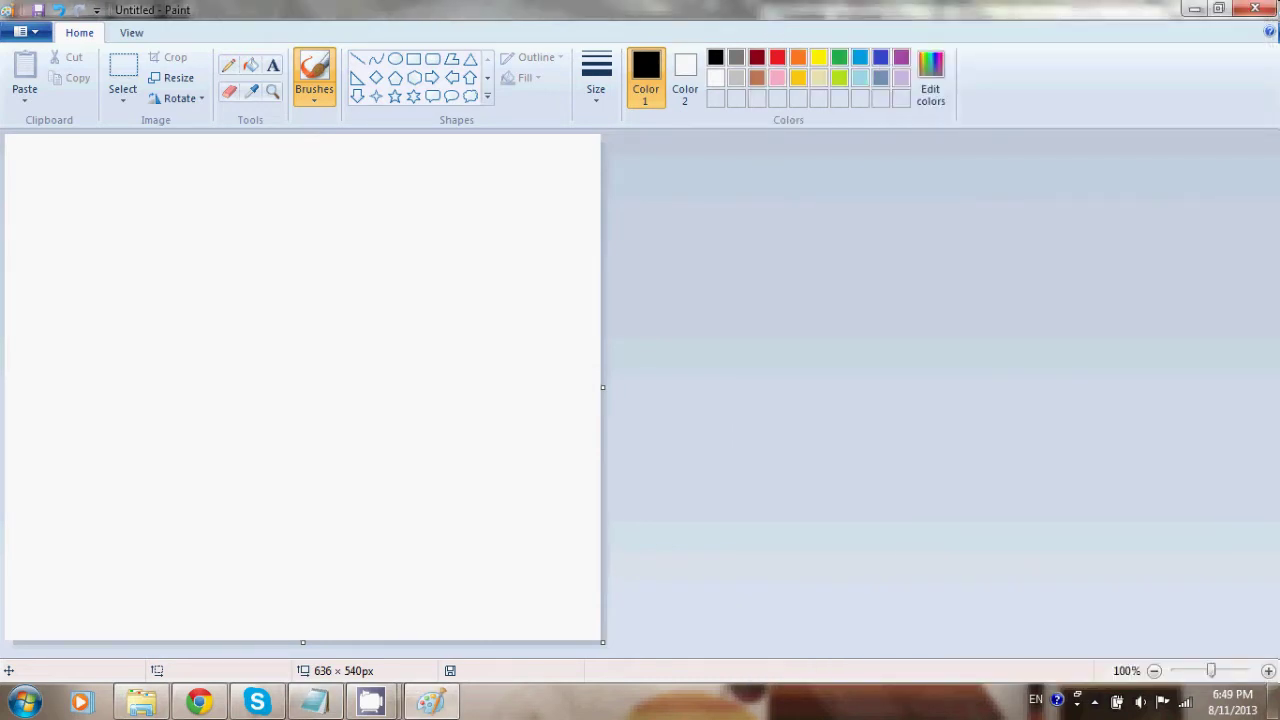
click(596, 75)
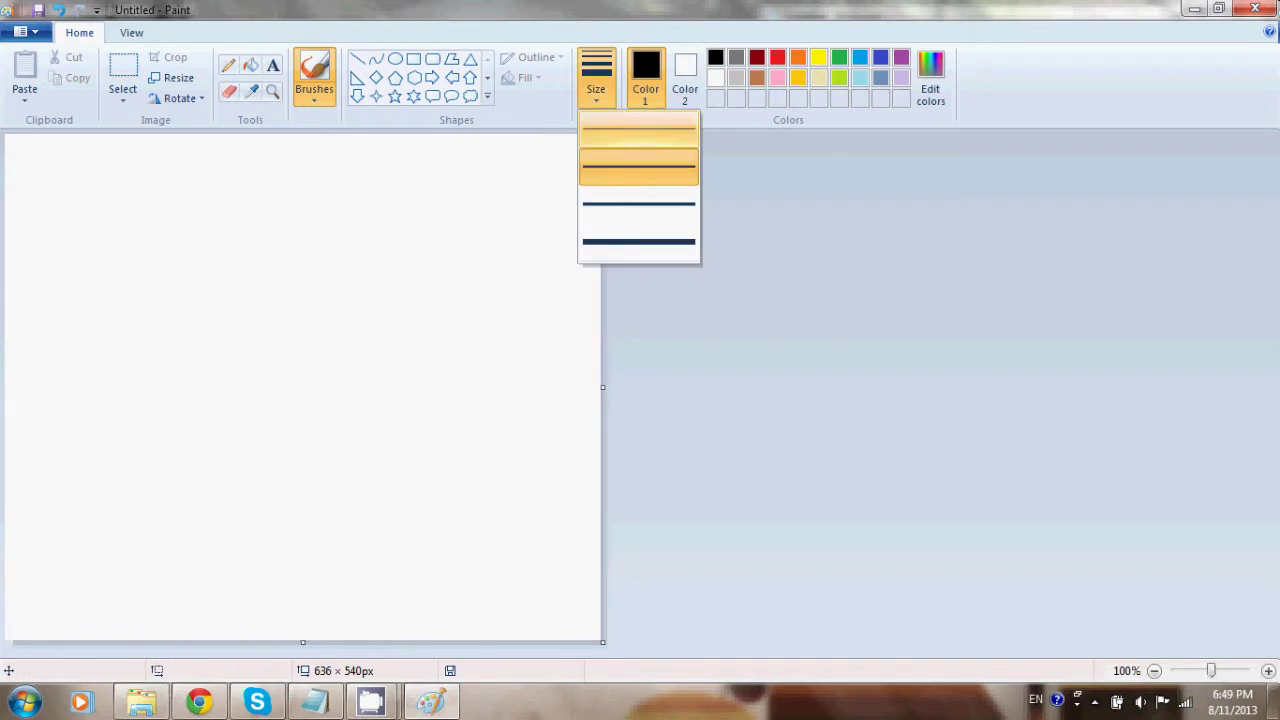
click(638, 166)
click(737, 78)
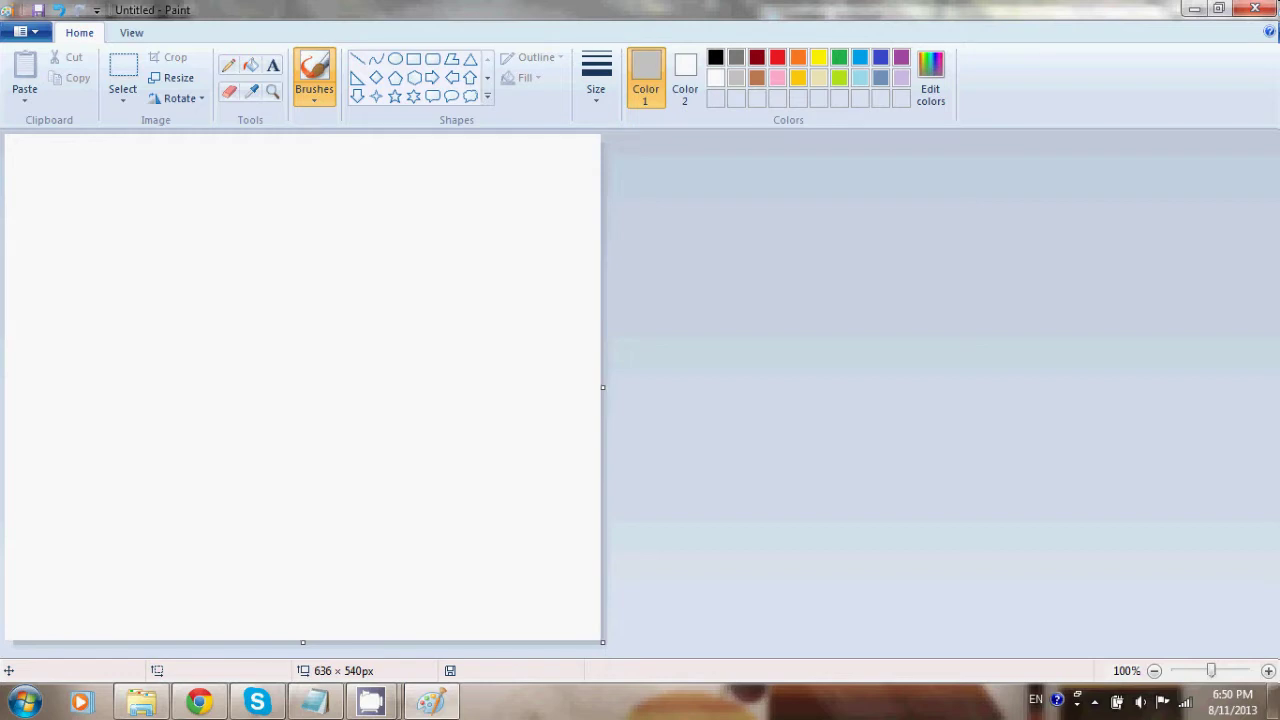
drag(603, 387, 849, 387)
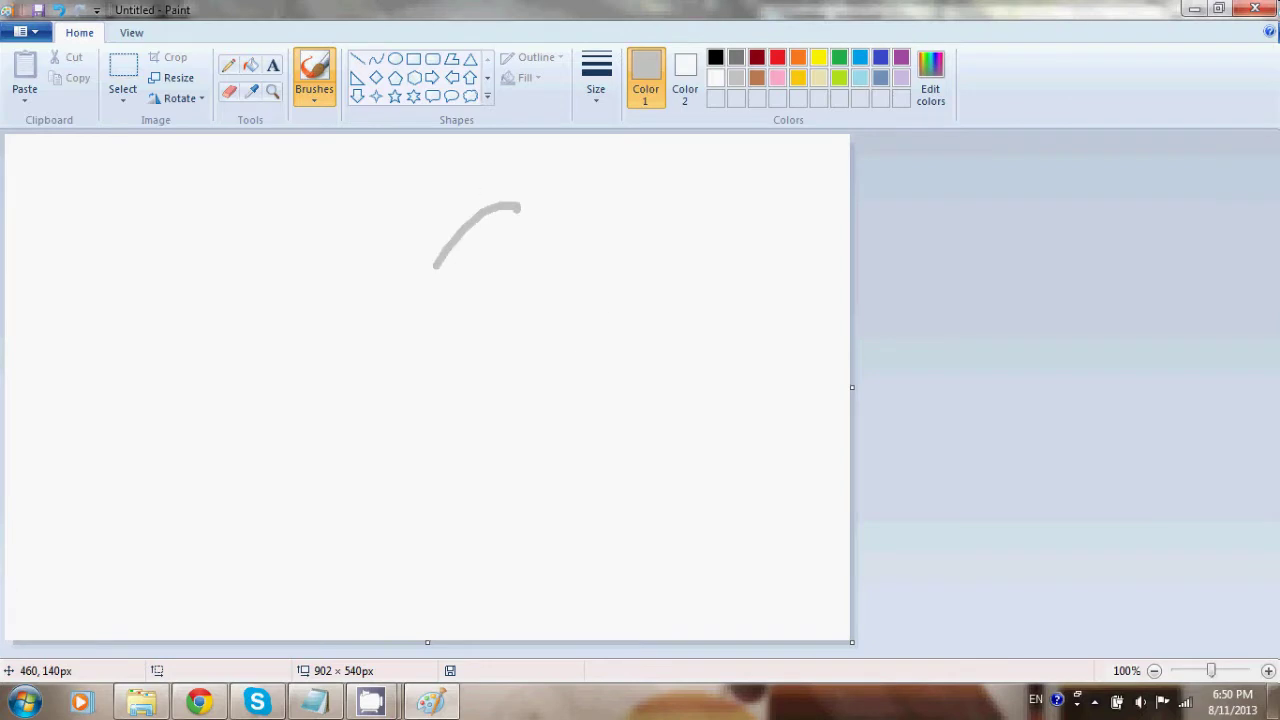
Undo the test brush stroke and switch to the Pencil with the thickest line size.
drag(436, 266, 563, 264)
key(ctrl+z)
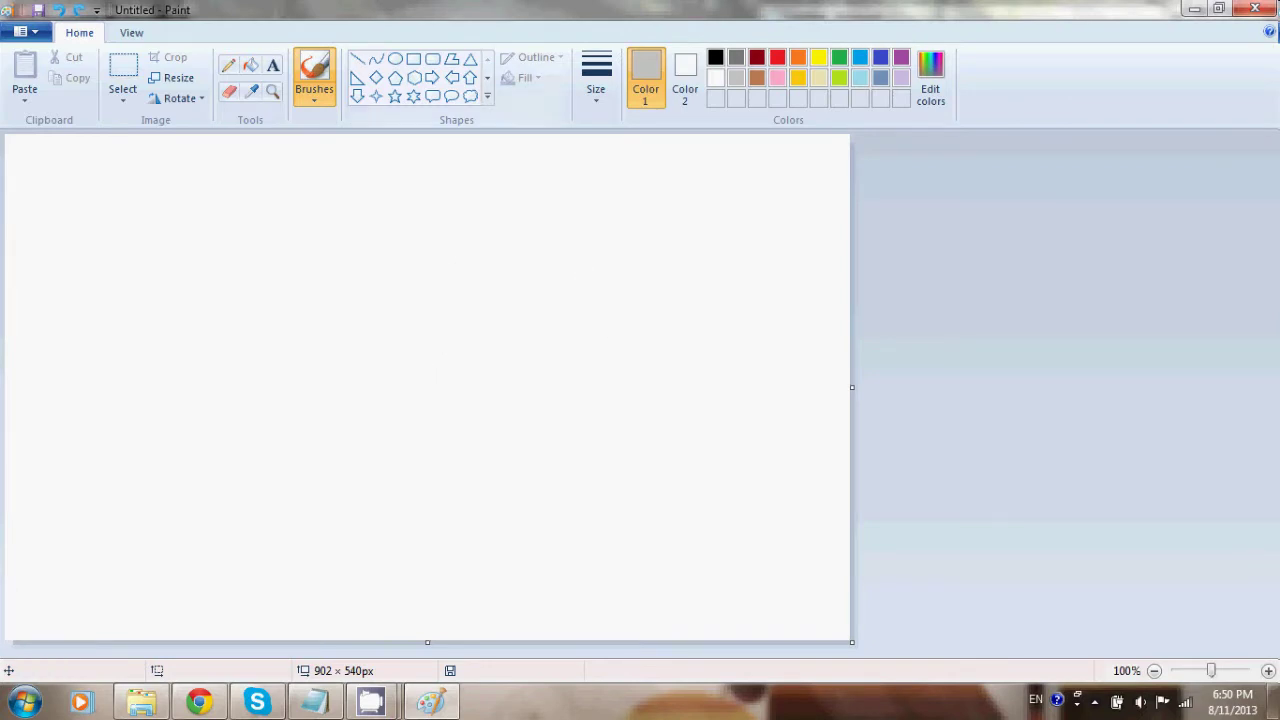
click(229, 65)
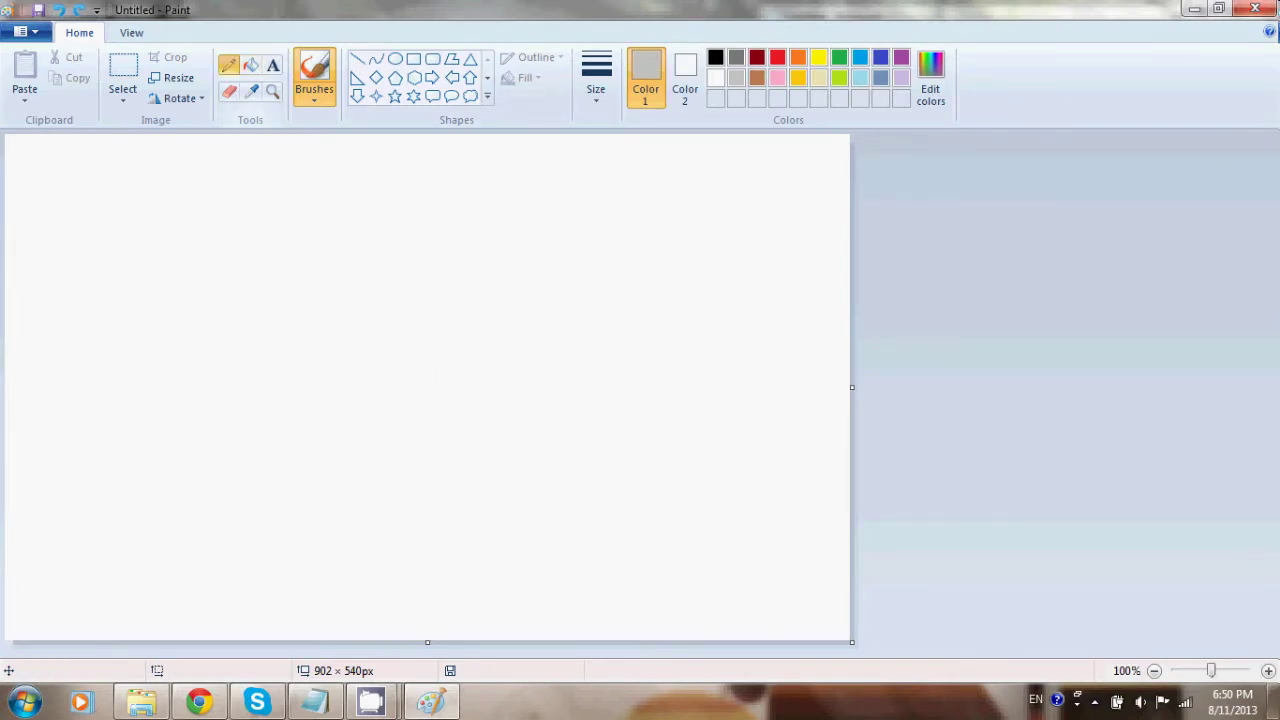
click(596, 80)
click(638, 130)
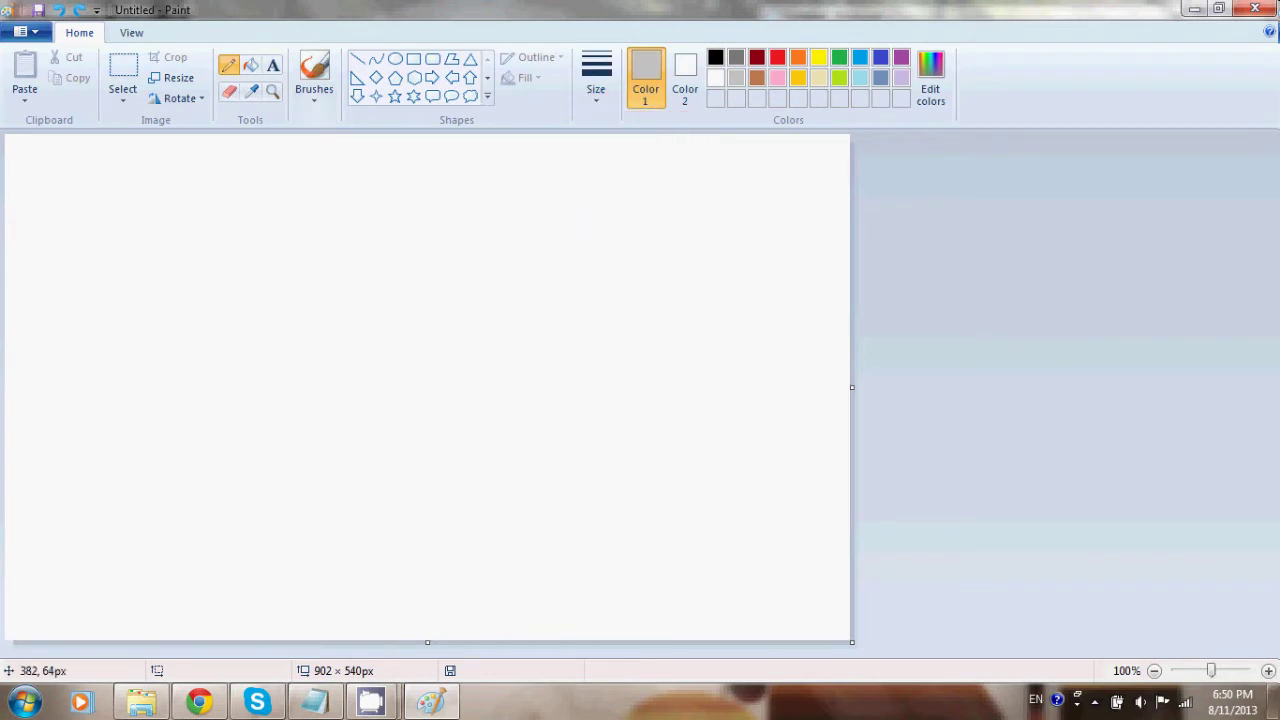
click(596, 75)
click(638, 242)
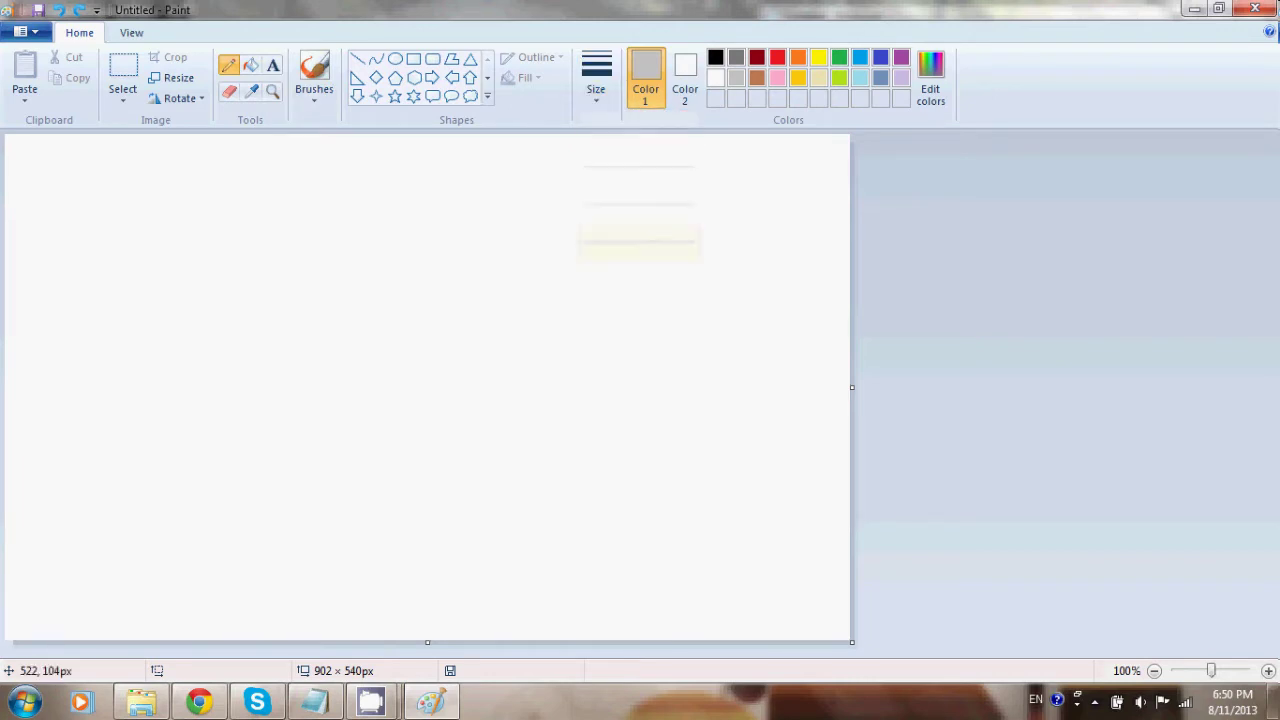
Undo the oversized trial circles and sketch the head's construction circles in light gray on the upper middle of the canvas.
mouse_move(444, 205)
mouse_down()
mouse_move(424, 187)
mouse_move(317, 384)
mouse_move(343, 335)
mouse_up()
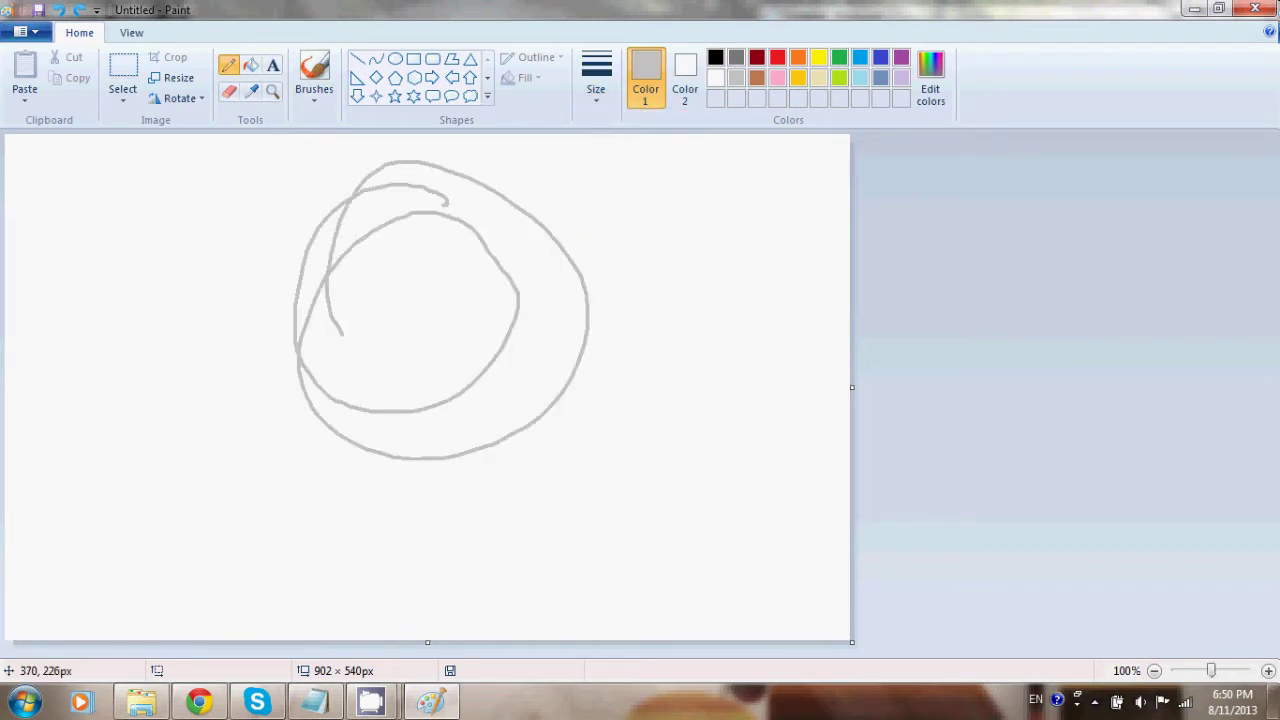
key(ctrl+z)
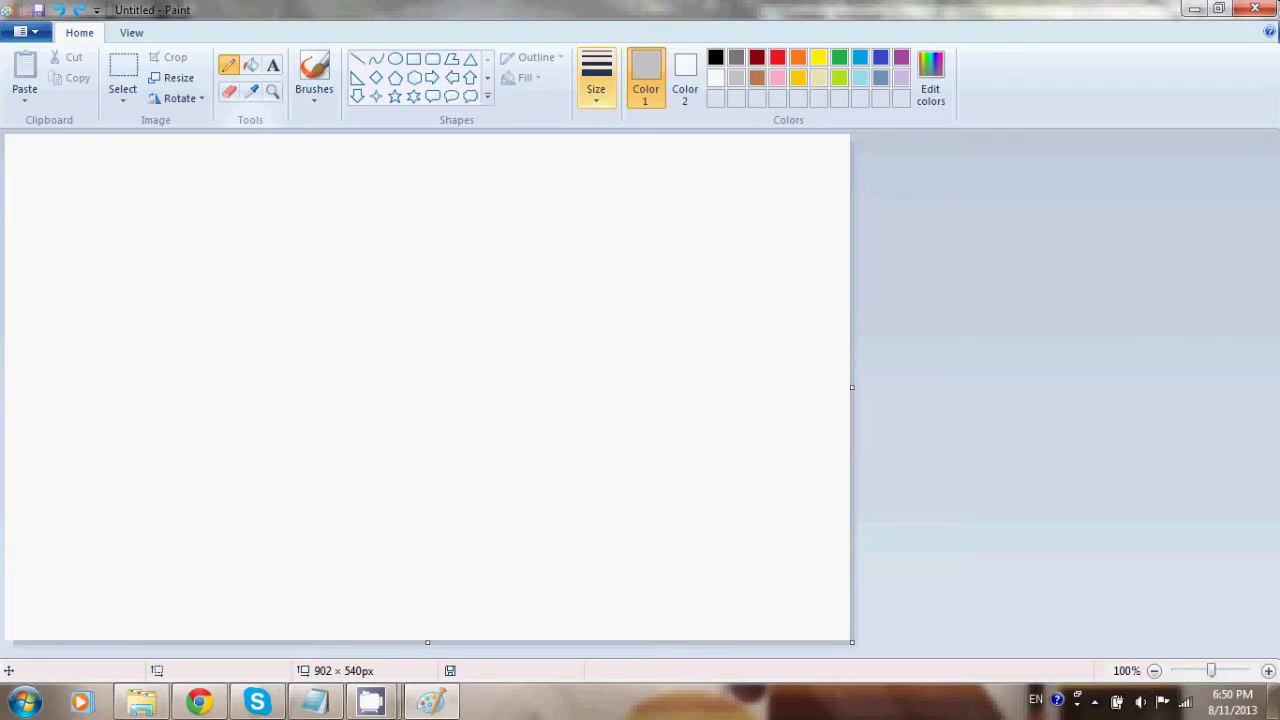
click(596, 80)
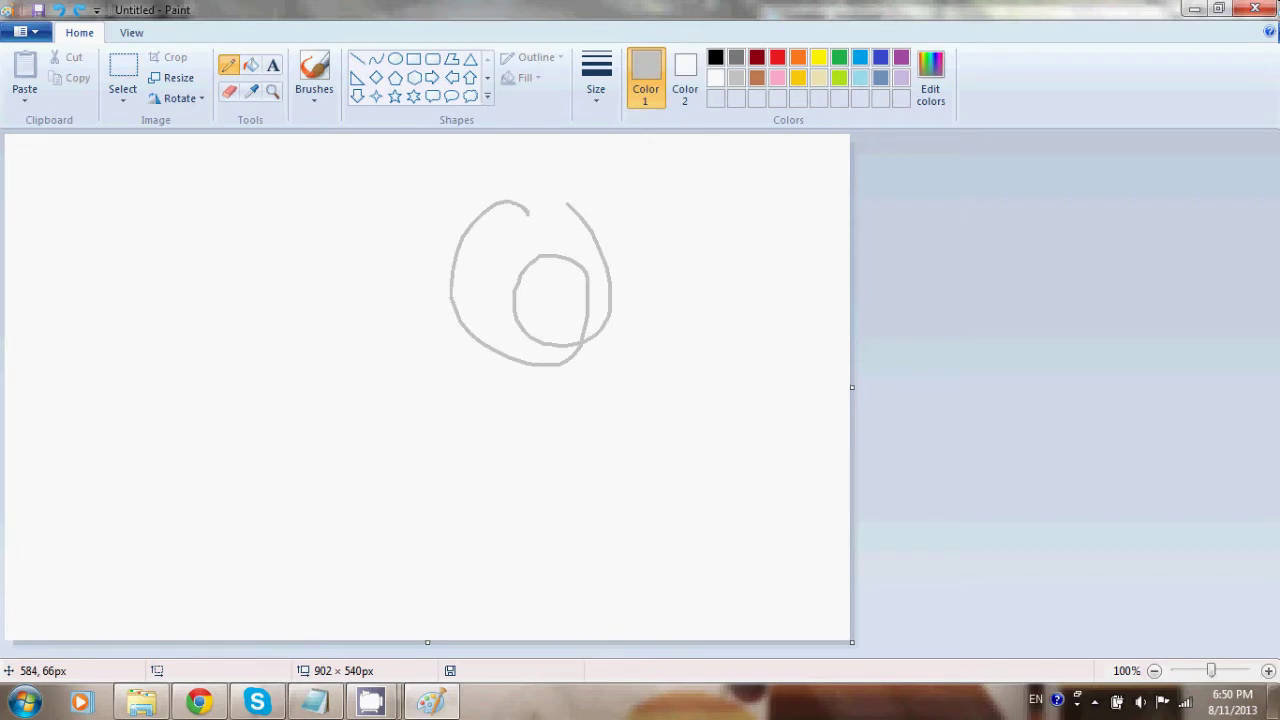
mouse_move(552, 196)
mouse_down()
mouse_move(592, 261)
mouse_move(594, 405)
mouse_up()
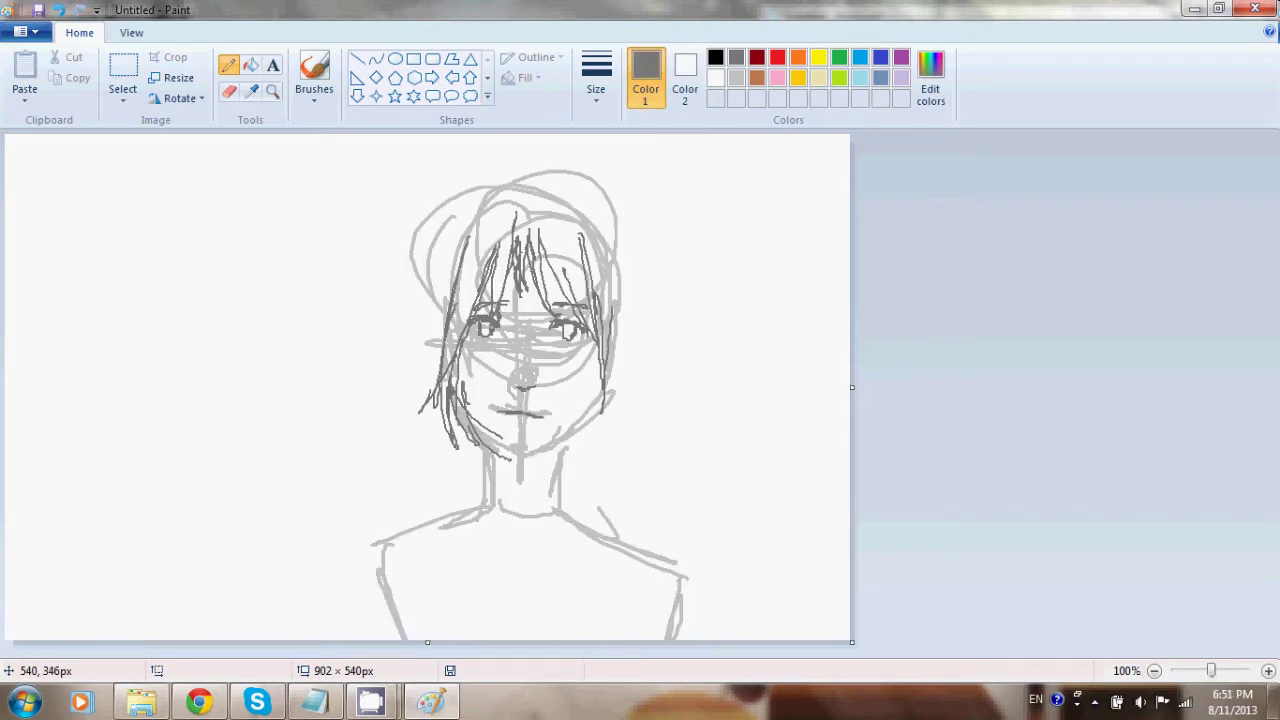
Outline the jaw, the neck and the left-hand shoulder in dark gray over the light gray guidelines.
mouse_move(474, 428)
mouse_down()
mouse_move(506, 452)
mouse_move(603, 406)
mouse_move(517, 455)
mouse_up()
drag(556, 453, 558, 514)
key(ctrl+z)
mouse_move(479, 445)
mouse_down()
mouse_move(484, 479)
mouse_move(366, 558)
mouse_up()
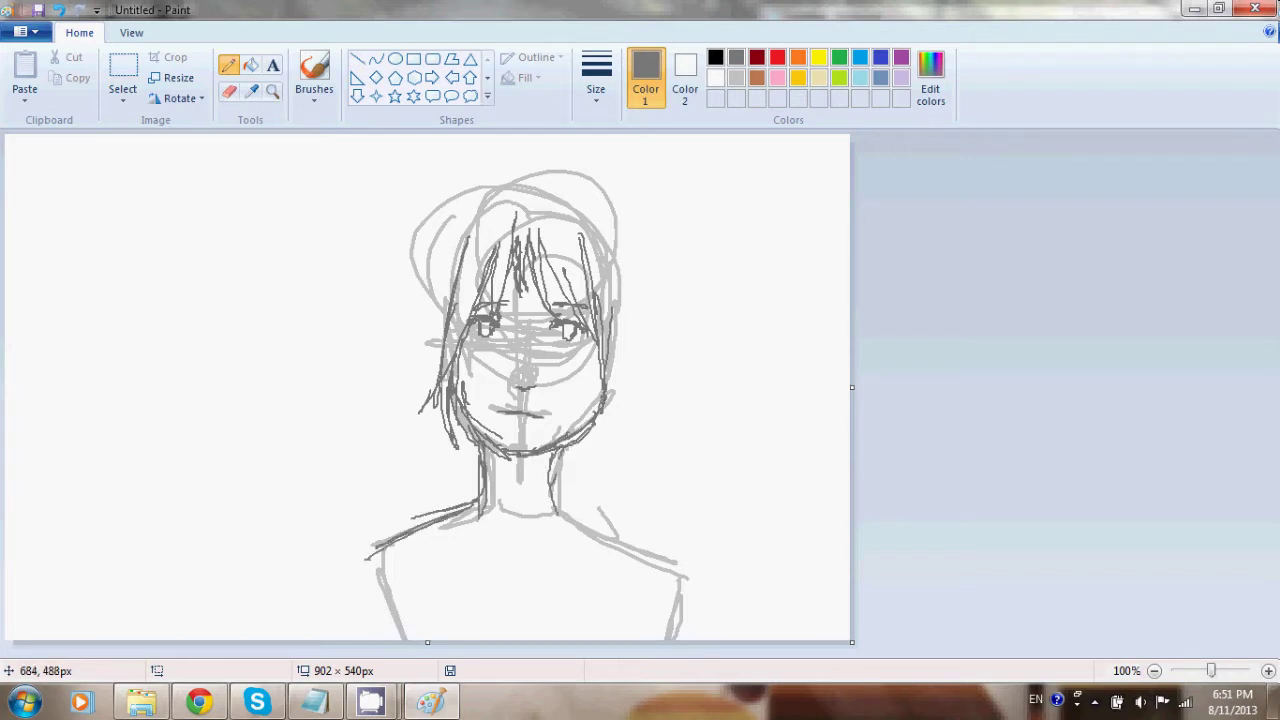
Draw the remaining shoulder and arm outlines, the short armpit lines and the shirt neckline in dark gray.
mouse_move(638, 547)
mouse_down()
mouse_move(563, 510)
mouse_move(663, 590)
mouse_move(670, 638)
mouse_up()
drag(378, 546, 347, 628)
drag(428, 621, 417, 636)
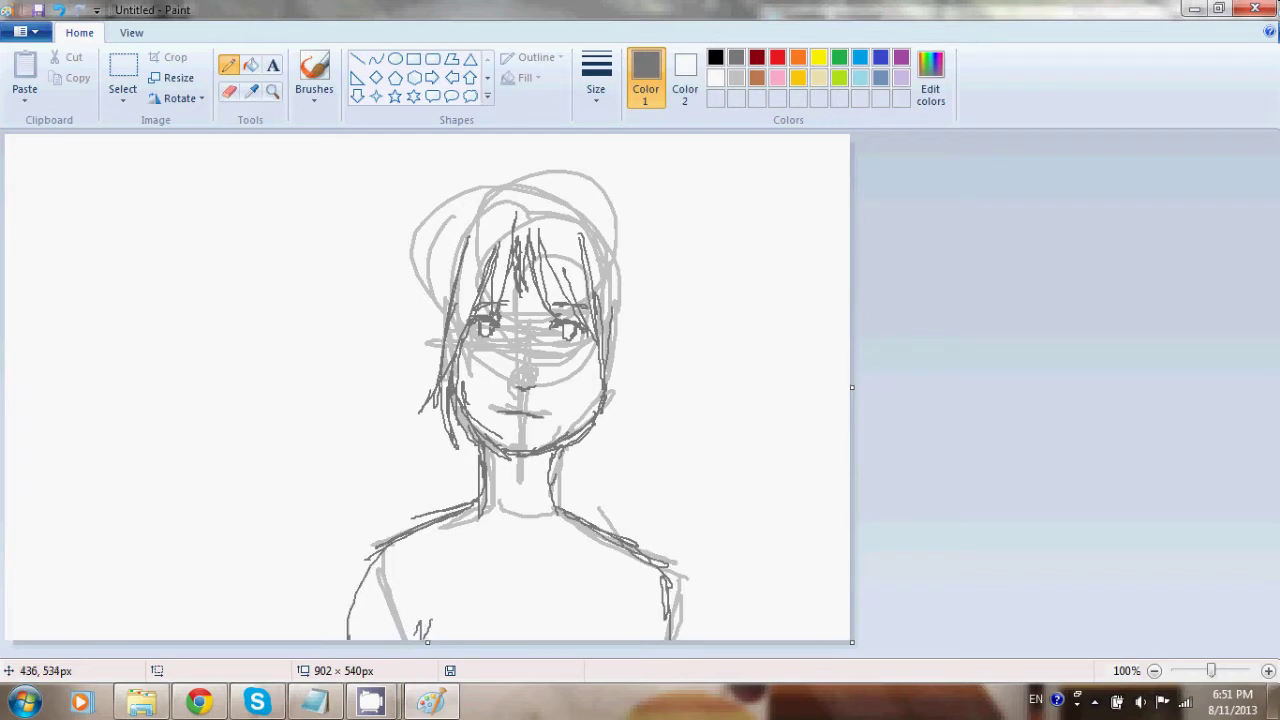
drag(593, 614, 604, 630)
drag(466, 513, 574, 530)
Draw the long hair strands beside the face and neck in dark gray.
drag(444, 435, 437, 509)
drag(463, 442, 463, 503)
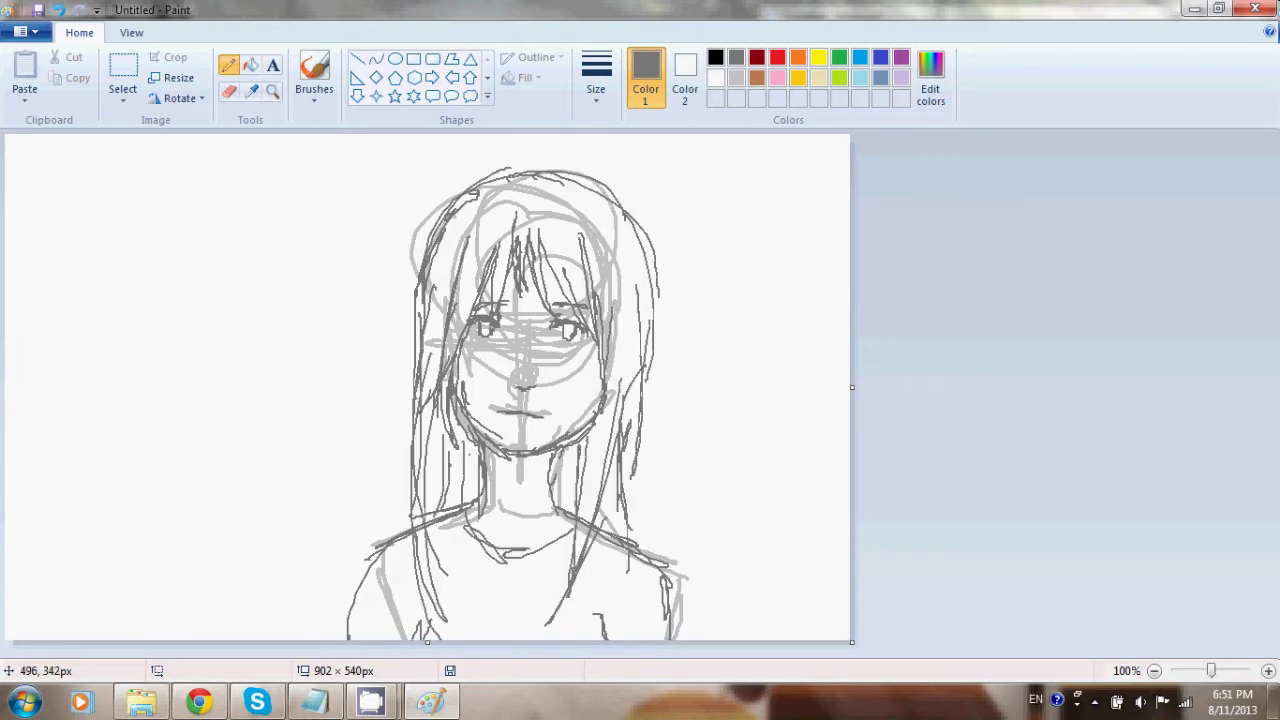
drag(470, 454, 473, 498)
Use Fill with light gray as Color 1 and white as Color 2 to remove the guidelines inside the face and neck.
click(251, 65)
click(736, 77)
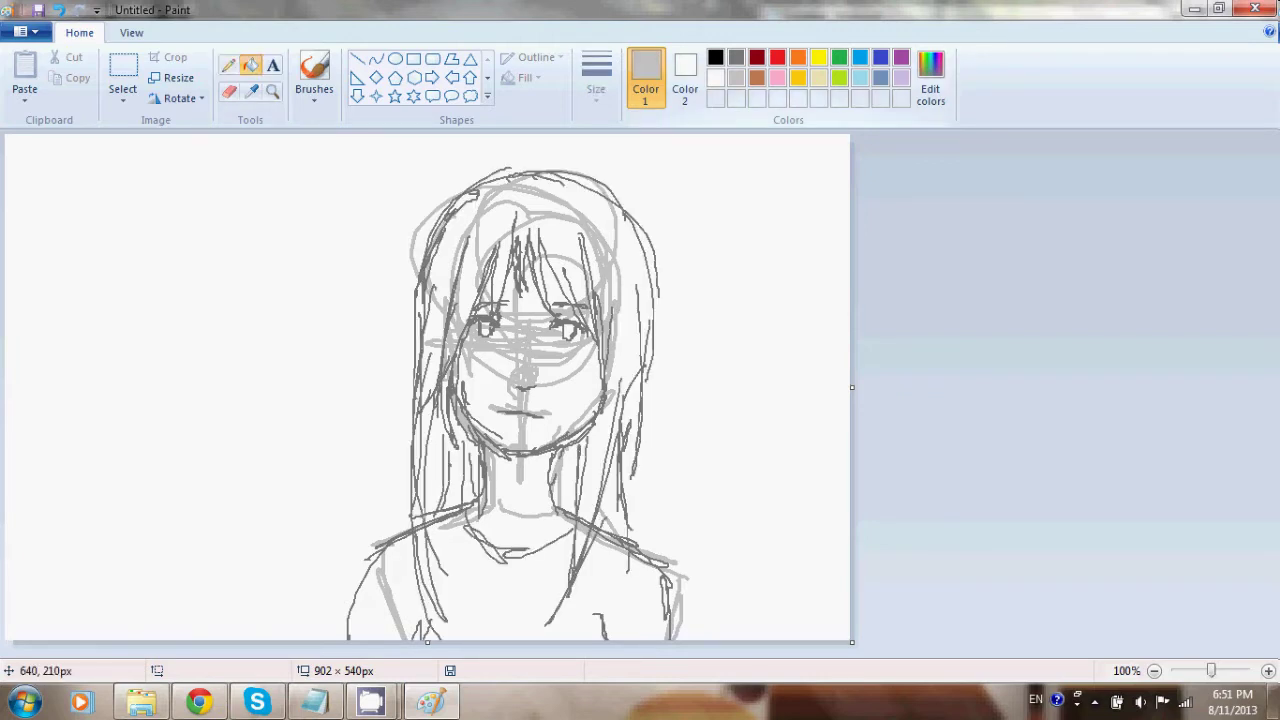
click(487, 414)
right_click(560, 413)
right_click(521, 516)
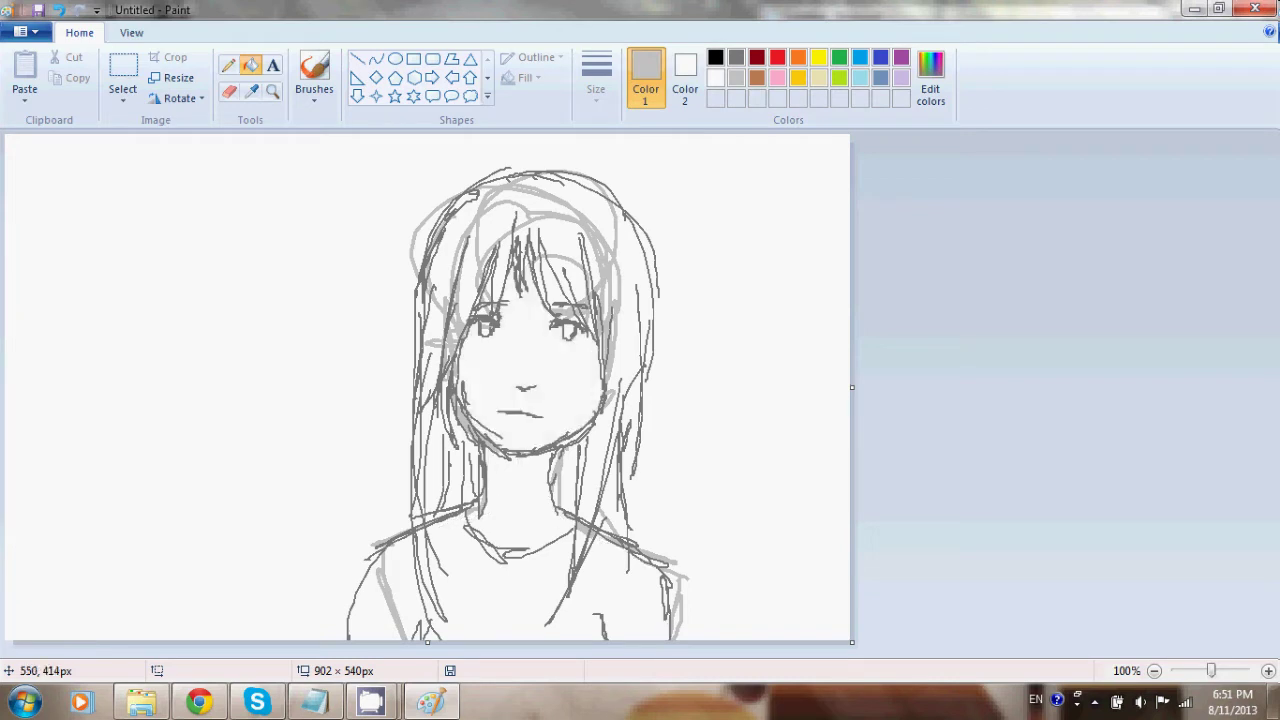
key(ctrl+z)
right_click(521, 474)
right_click(521, 516)
Undo the misplaced gray fills and clear the remaining light gray guidelines around the hair and shoulders with the background color.
click(420, 610)
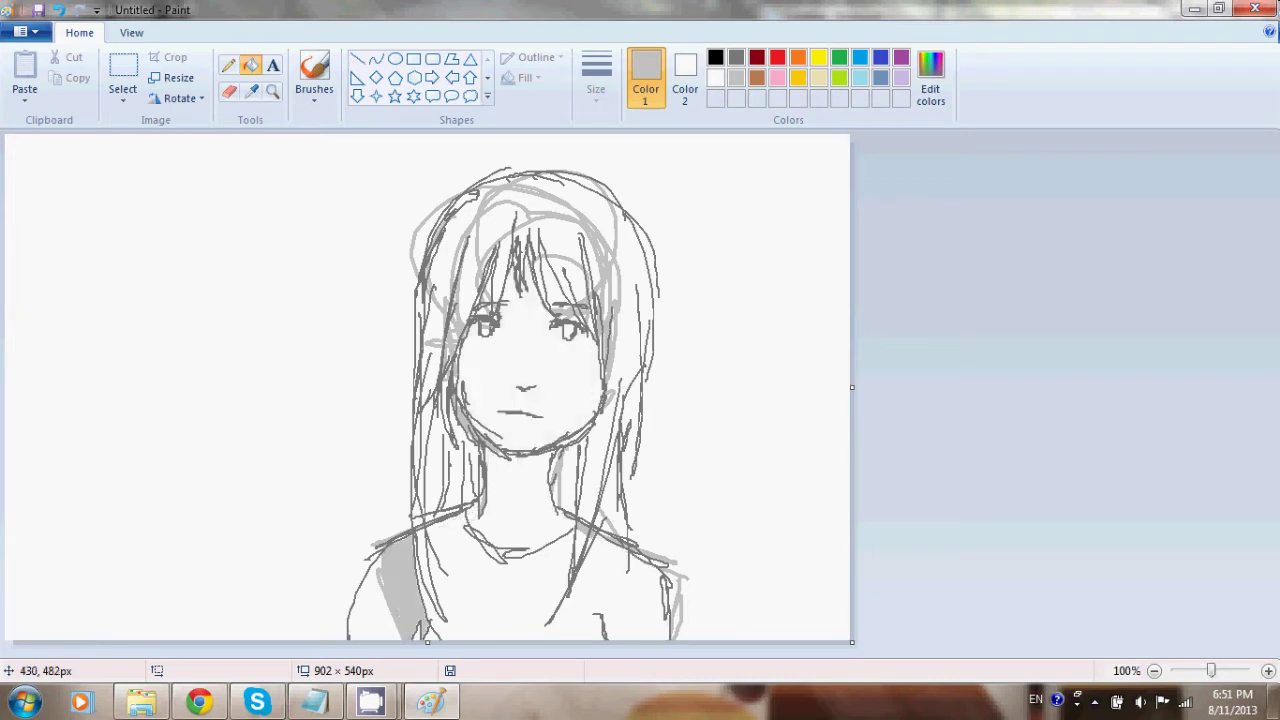
key(ctrl+z)
click(419, 234)
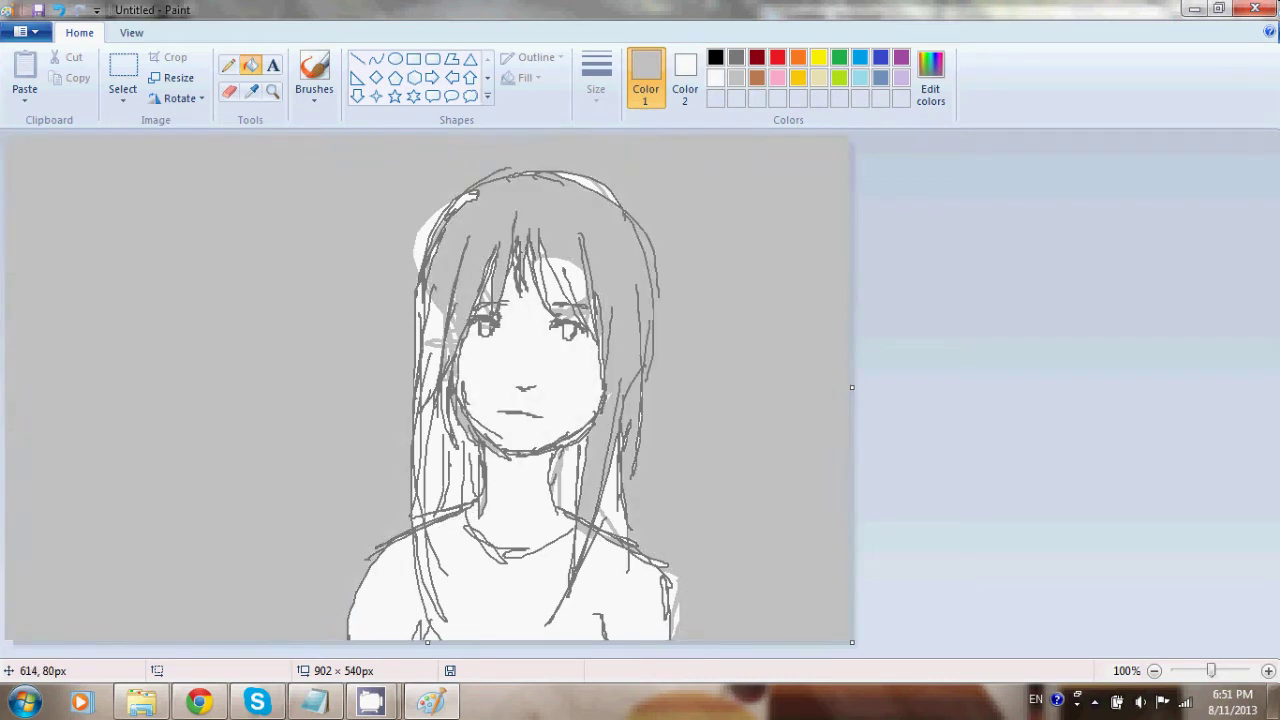
key(ctrl+z)
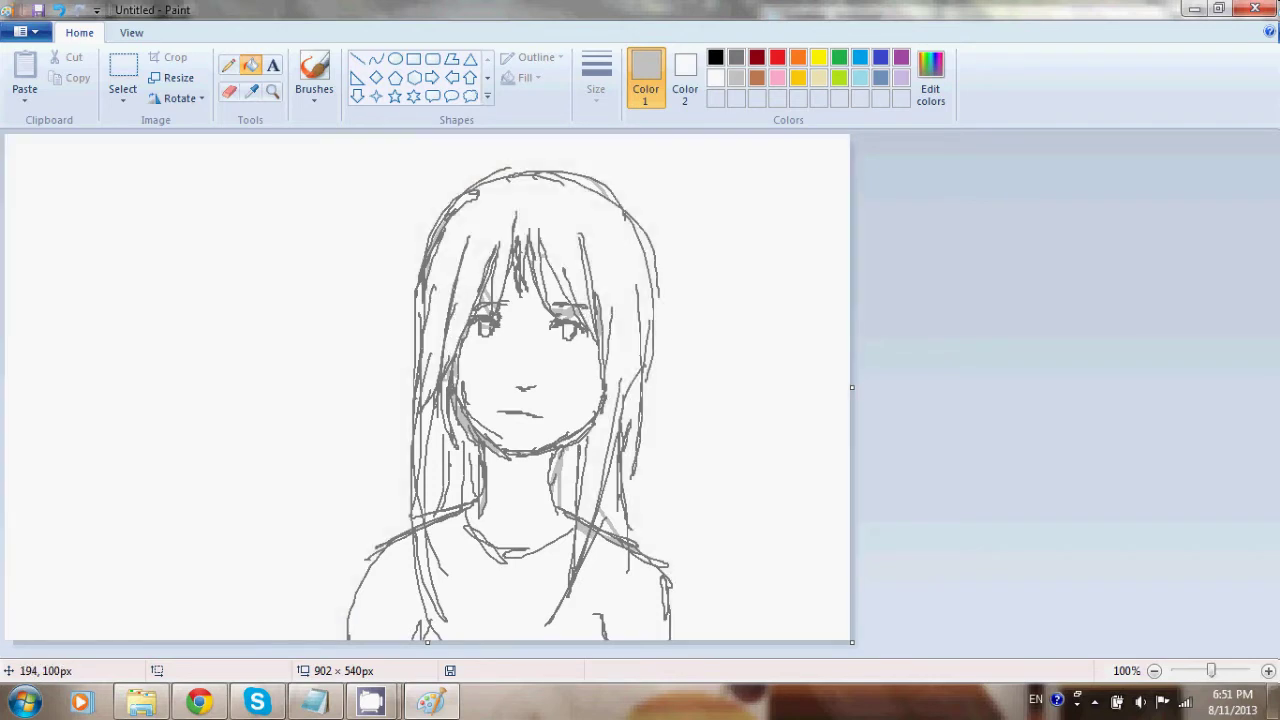
Erase the leftover light gray marks around the bangs, eyes and side hair.
click(229, 91)
drag(486, 308, 488, 288)
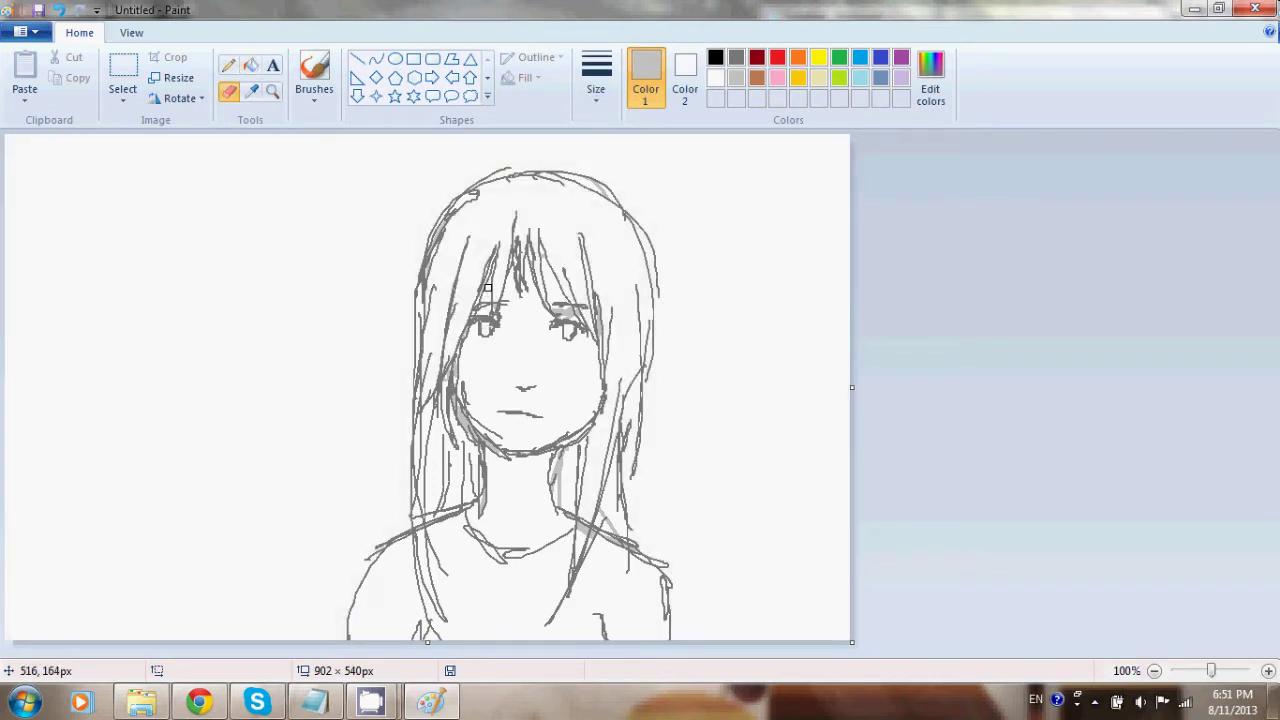
drag(568, 308, 558, 318)
drag(600, 336, 599, 308)
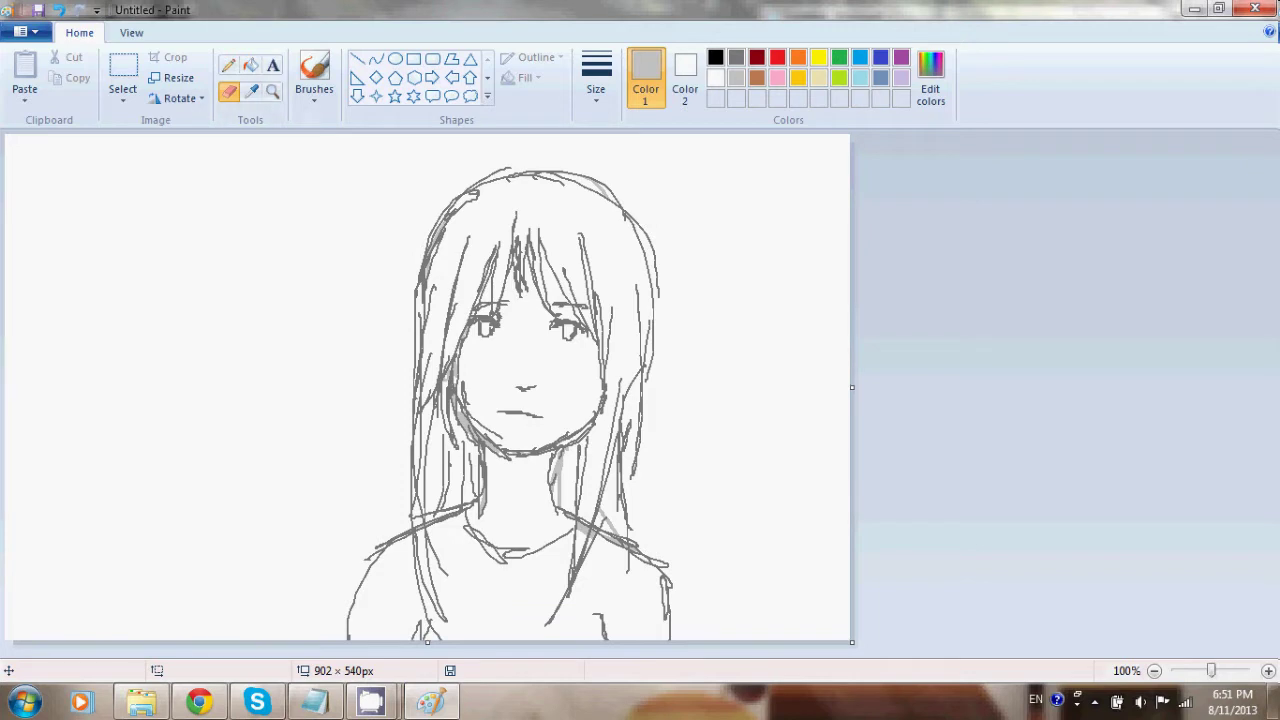
Recolor all the line art light gray with Fill, including the armpit lines, nose and mouth.
click(250, 65)
click(570, 324)
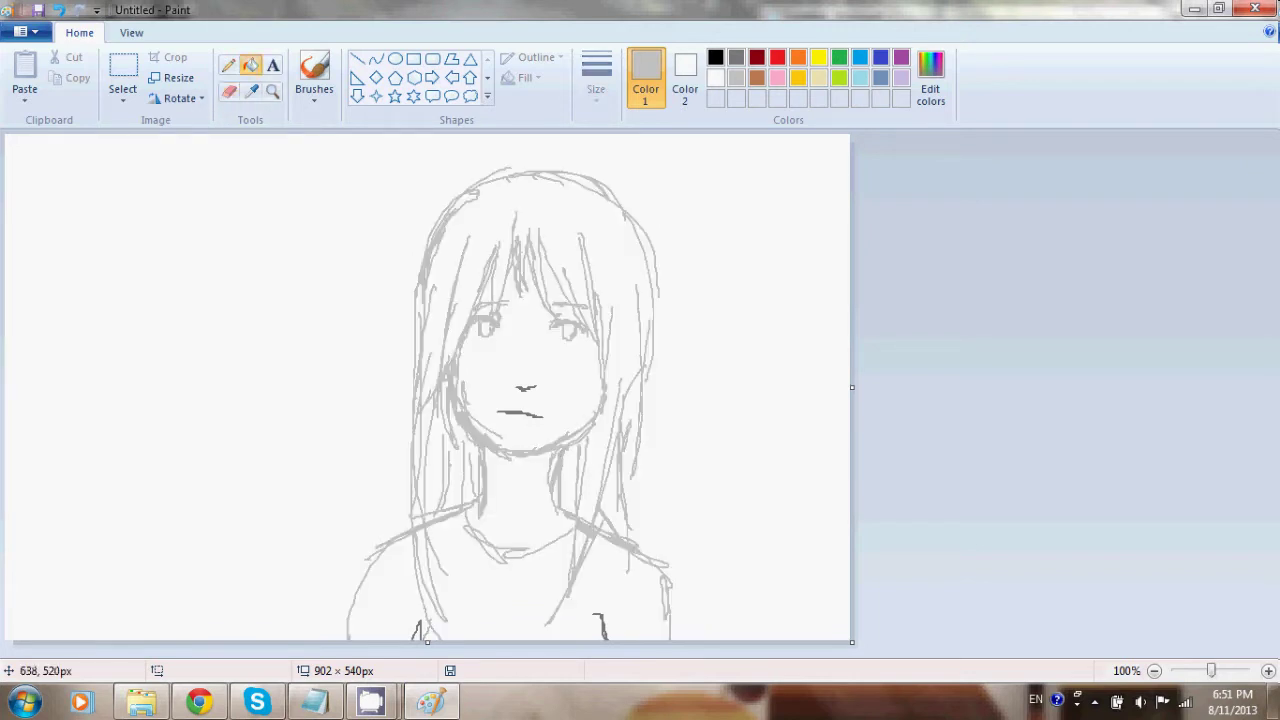
click(601, 626)
click(420, 637)
click(525, 389)
click(520, 413)
Recolor the whole line art black with Fill, including the nose, mouth, outline and both armpit lines.
click(715, 57)
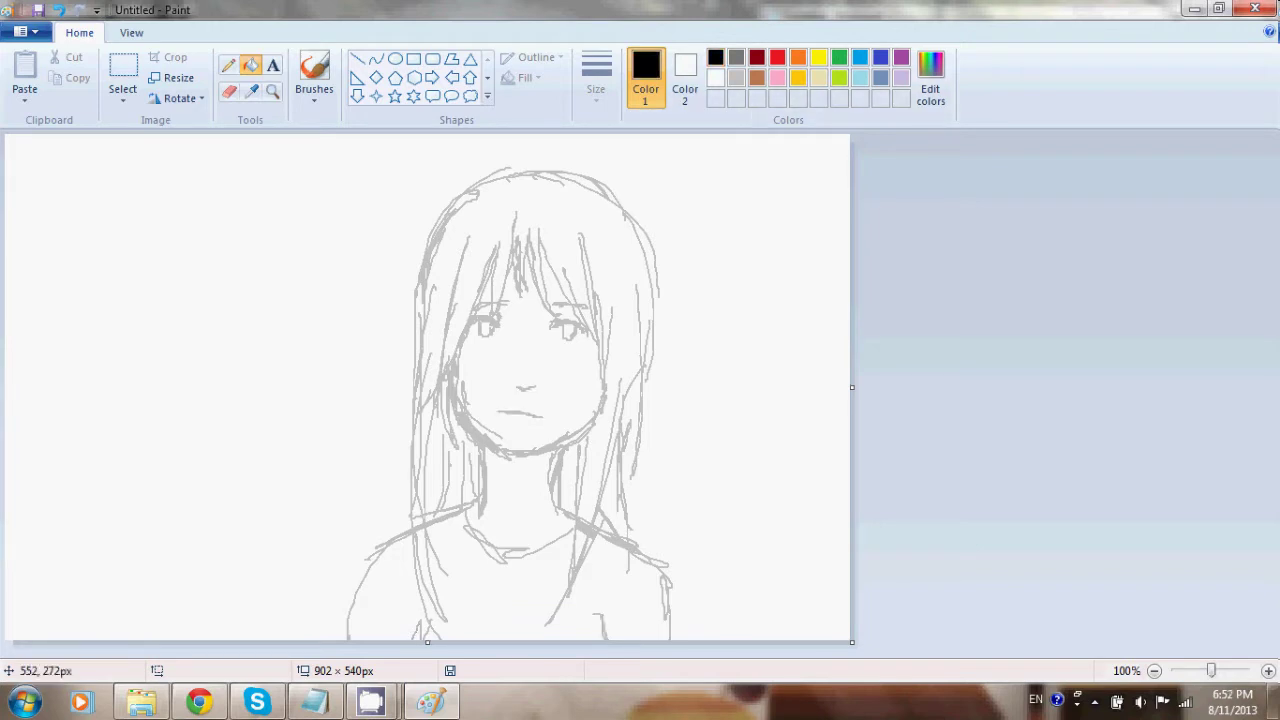
click(523, 389)
click(515, 412)
click(548, 322)
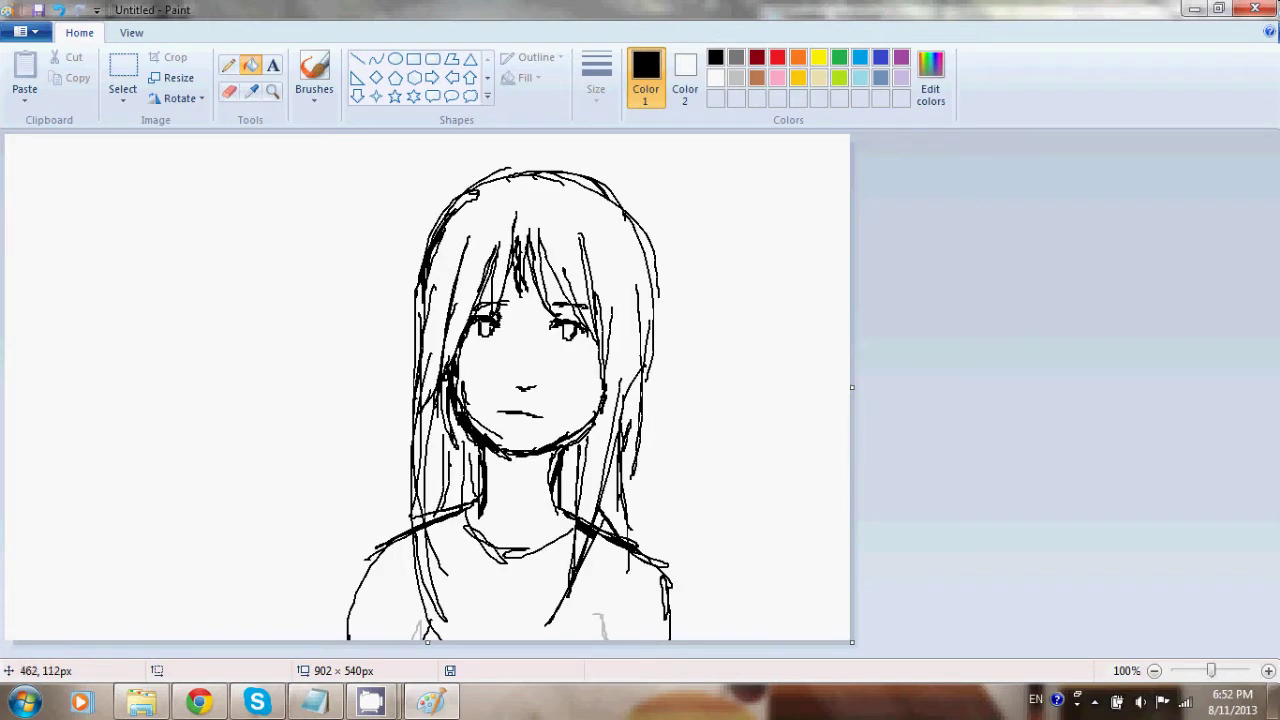
click(416, 632)
key(ctrl+z)
click(417, 630)
click(600, 626)
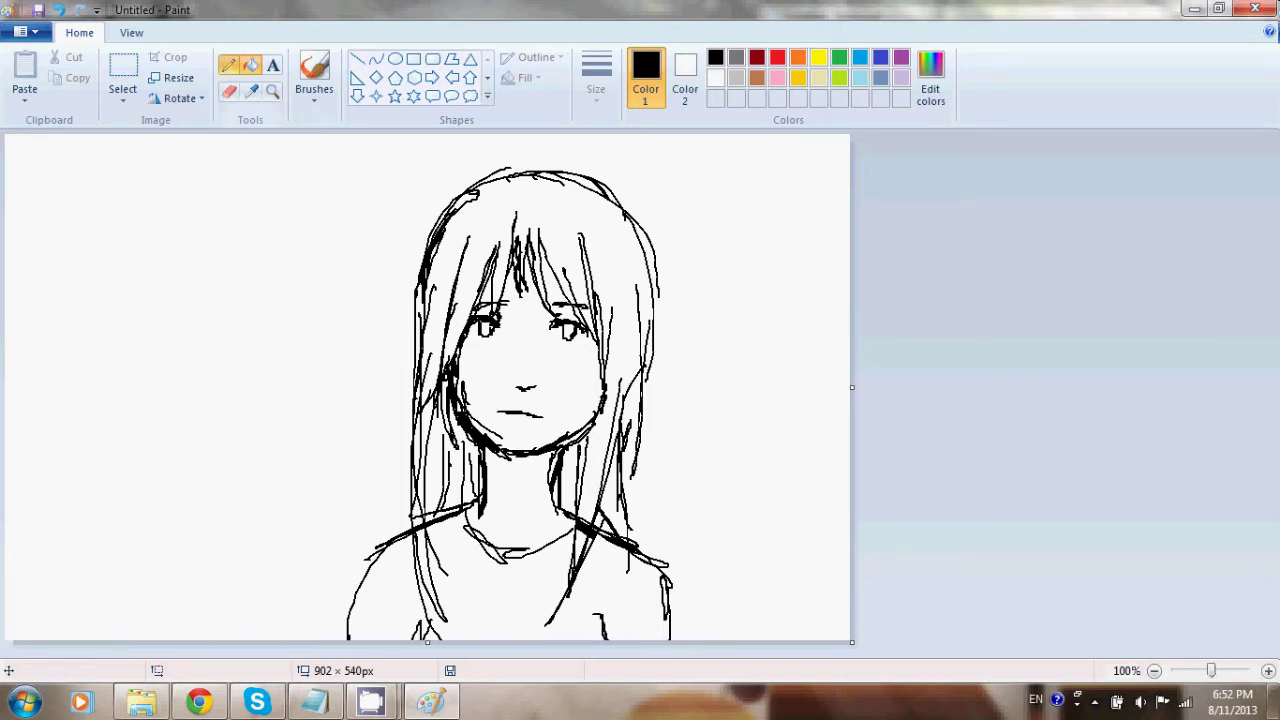
Try drawing a black curve in the empty area beside the figure and cleaning up its stray pixels, then undo it.
click(228, 65)
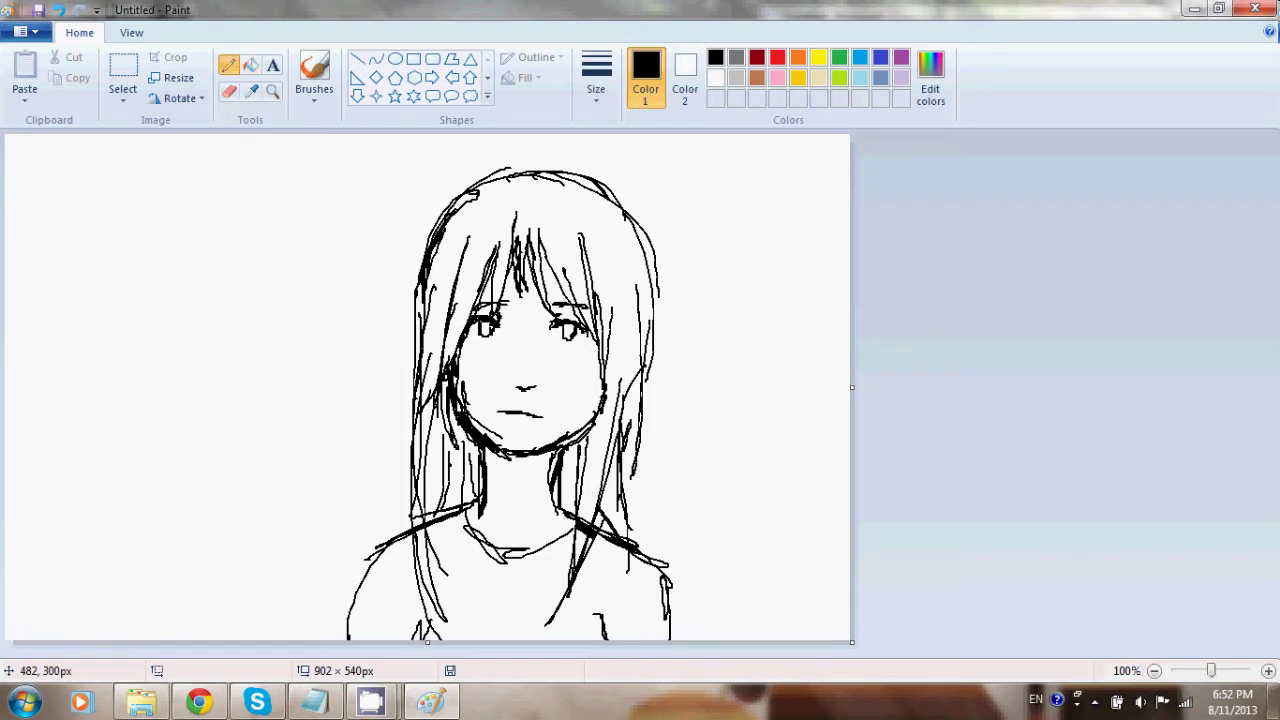
click(375, 58)
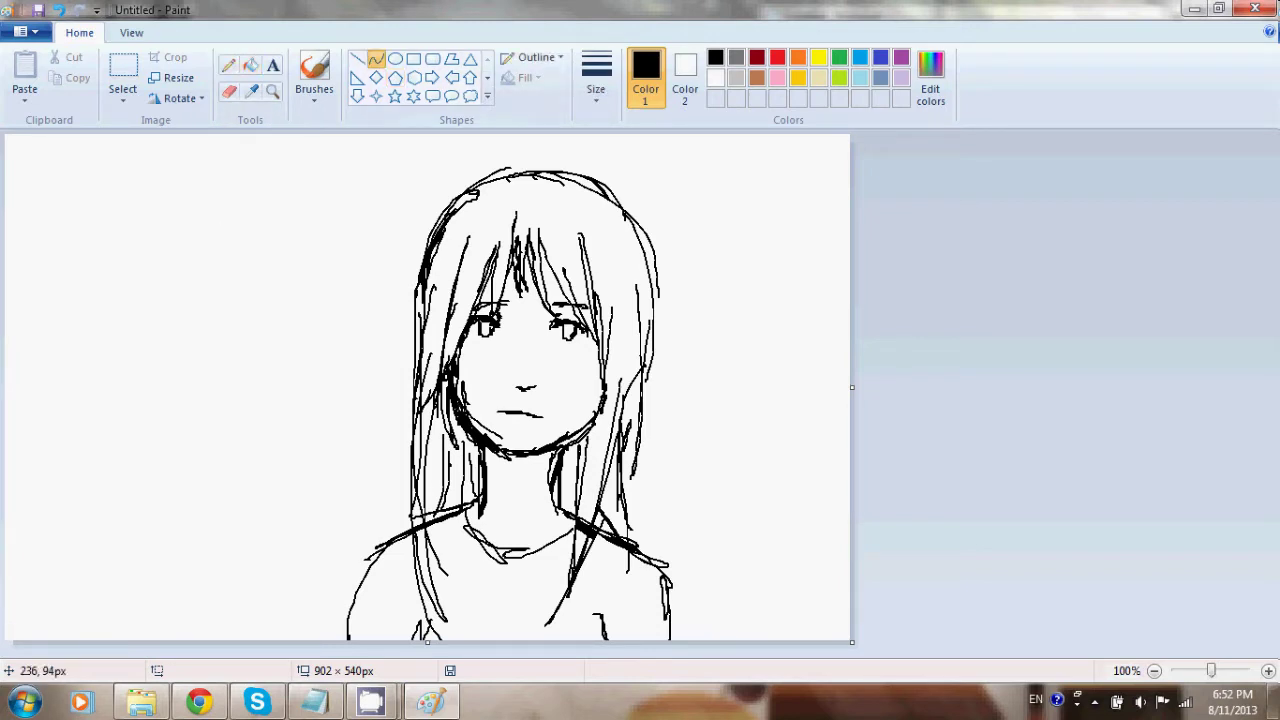
drag(228, 221, 249, 474)
double_click(196, 360)
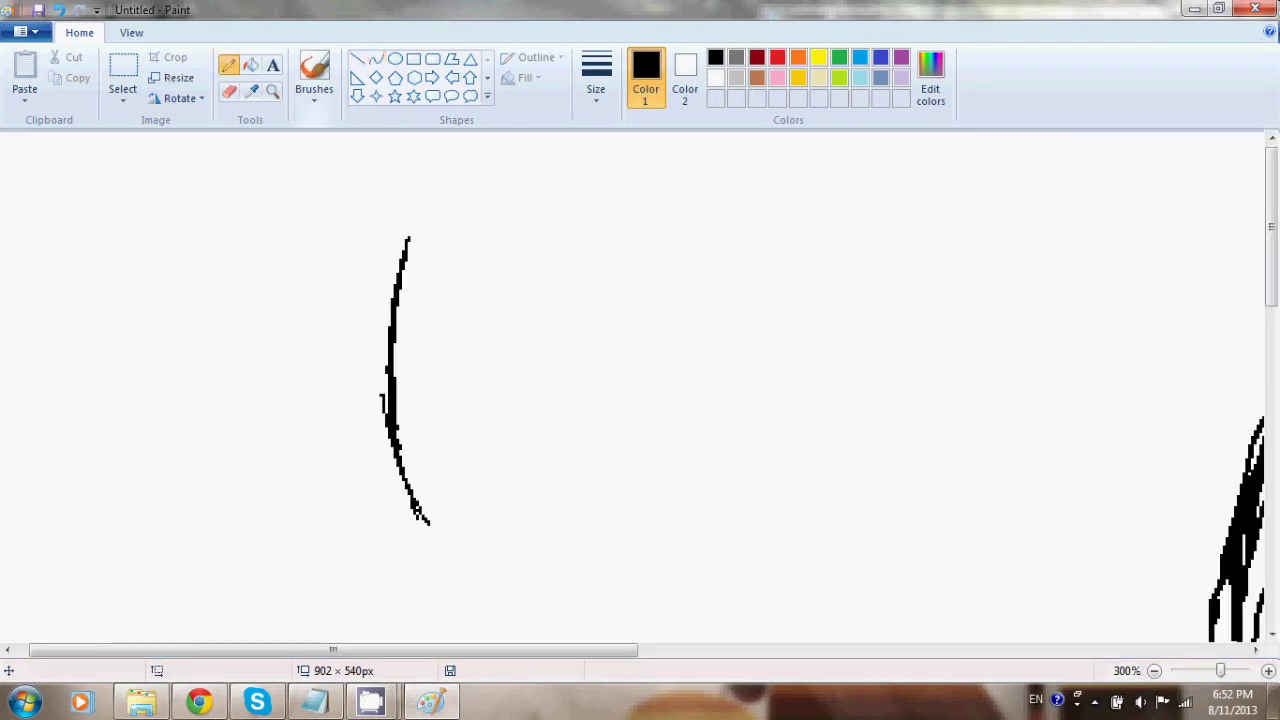
drag(386, 427, 384, 407)
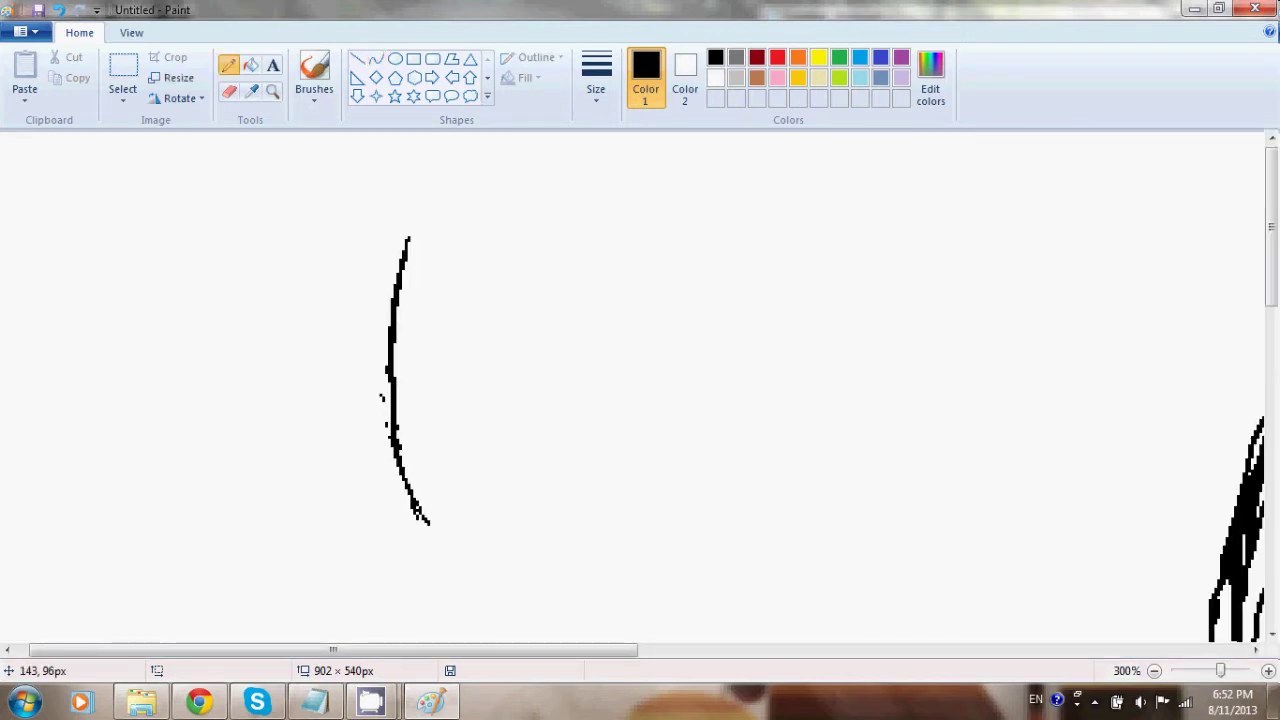
key(ctrl+z)
click(251, 65)
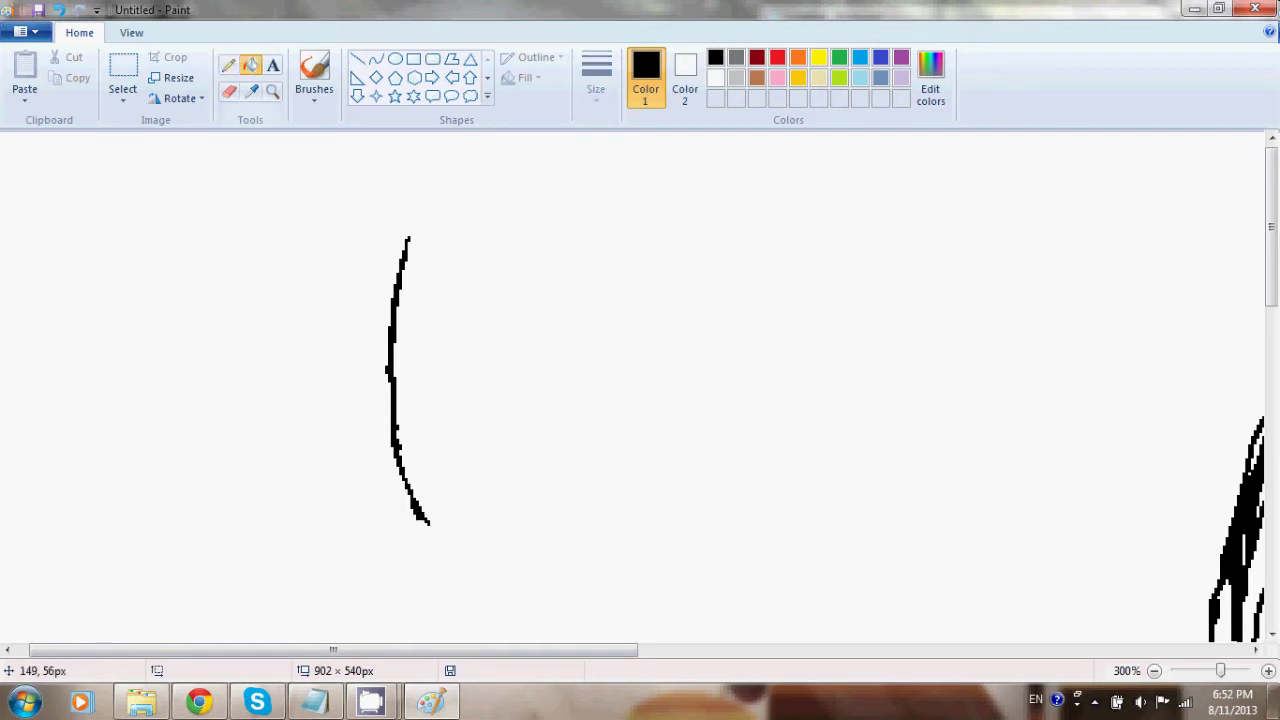
key(ctrl+z)
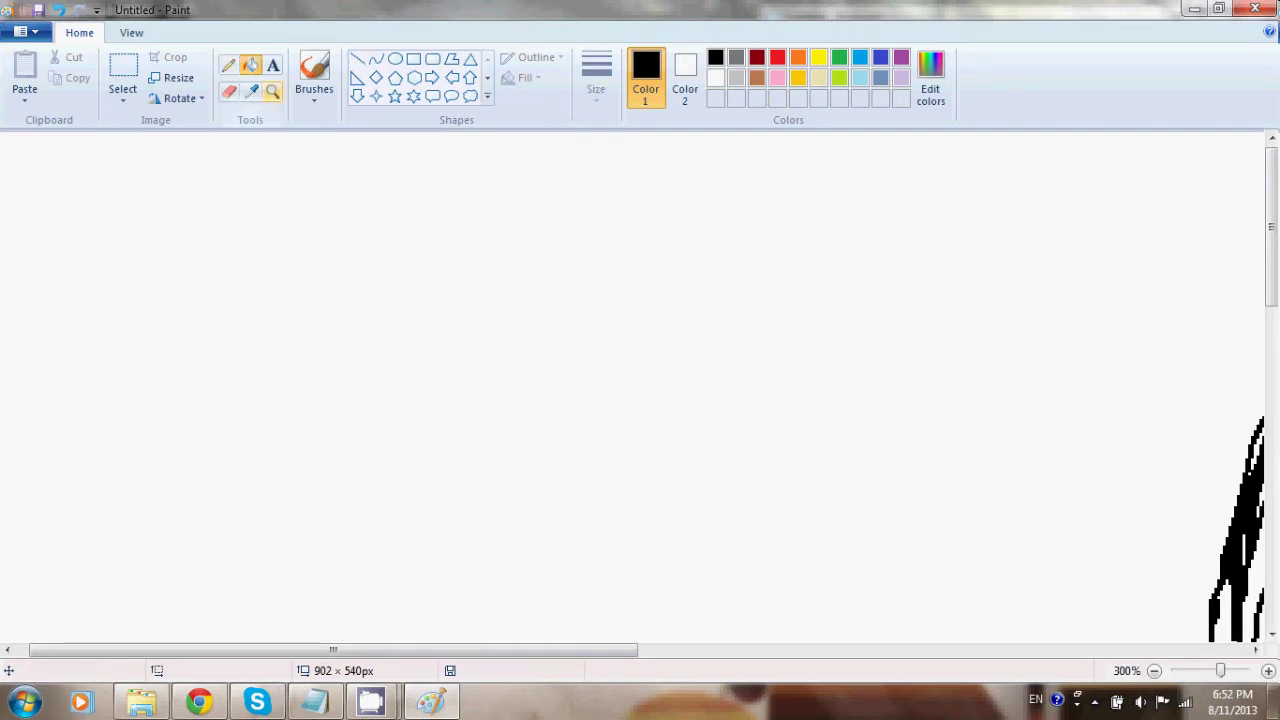
click(272, 91)
right_click(352, 256)
right_click(352, 256)
Trace the upper lash line of the right-hand eye with a red Pencil in the second-thinnest size.
click(228, 65)
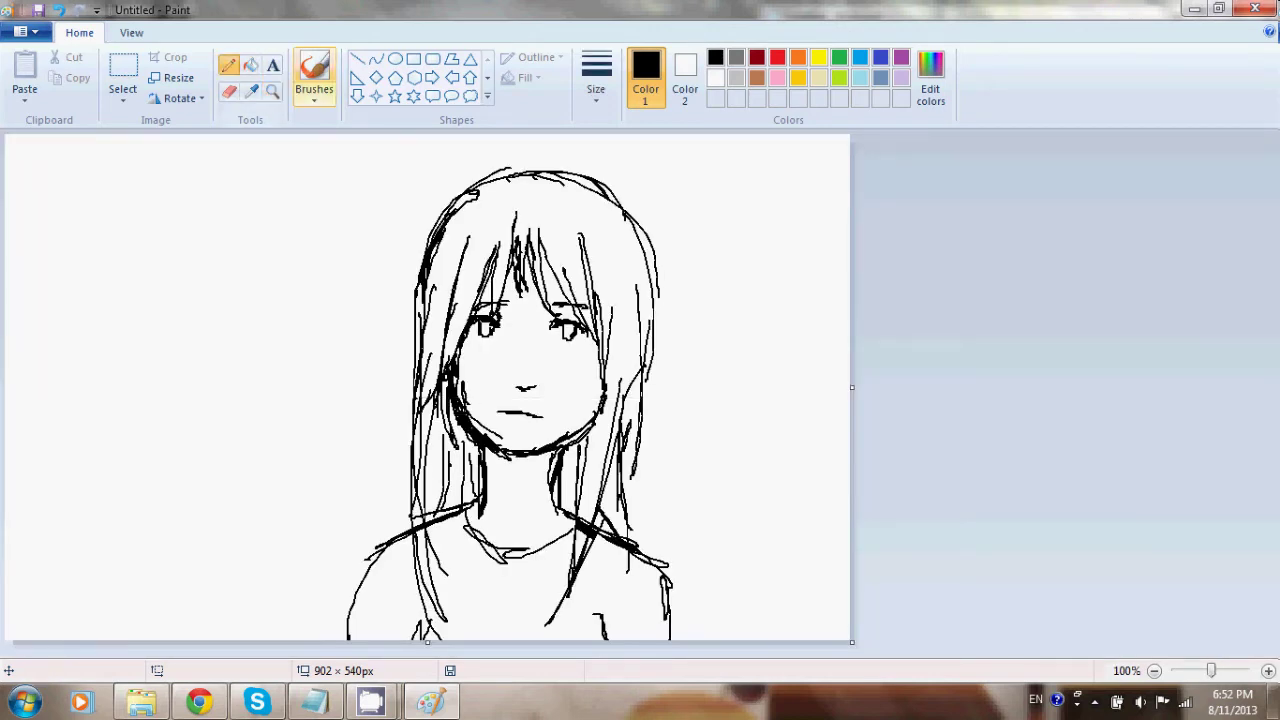
click(777, 57)
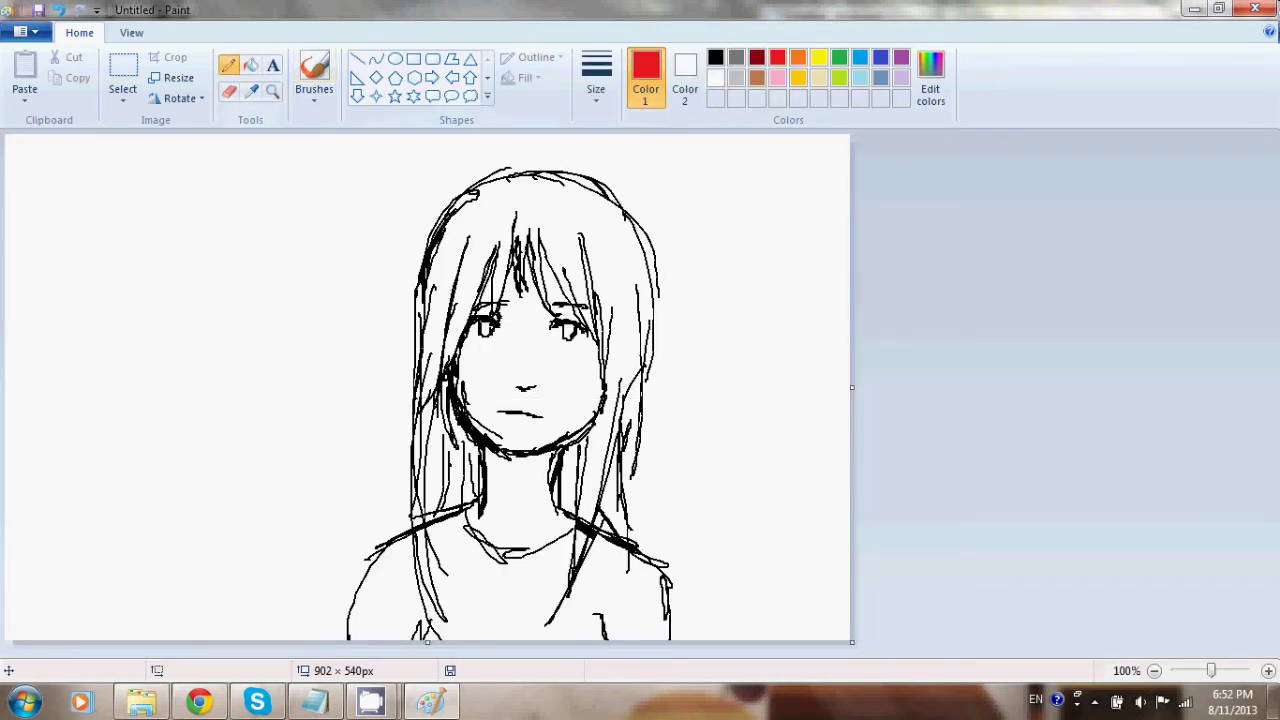
click(596, 80)
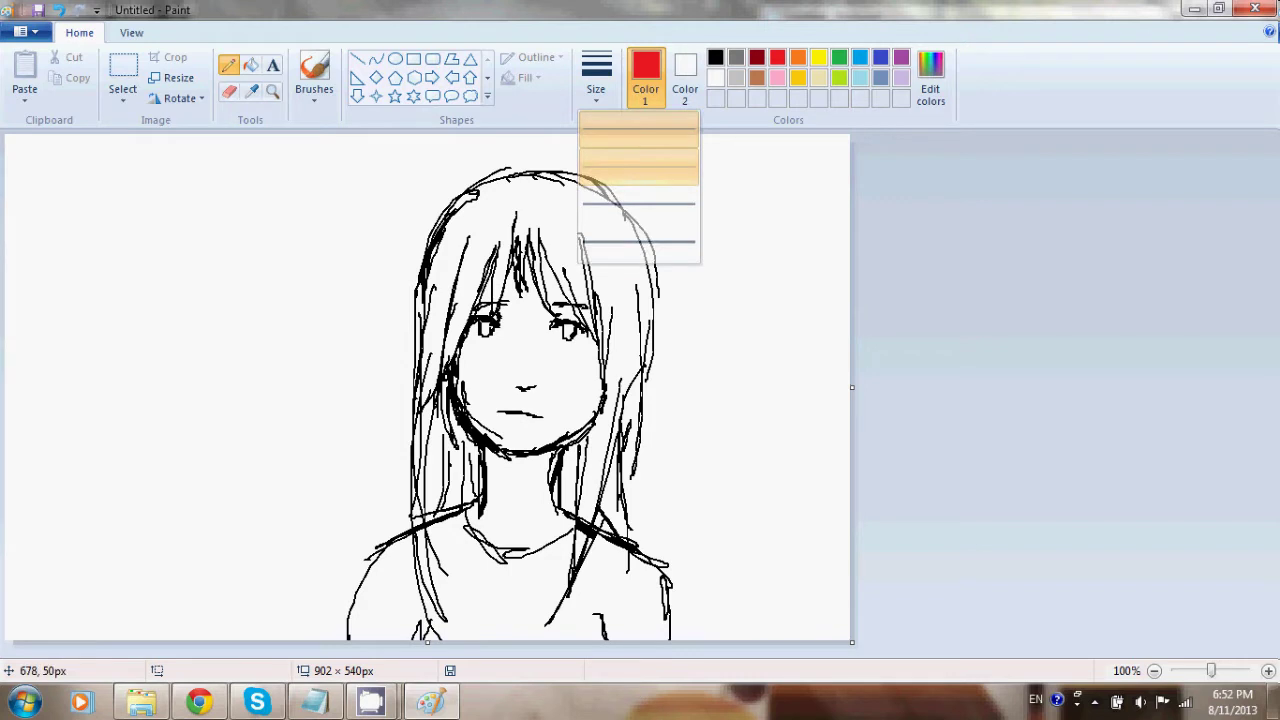
click(638, 175)
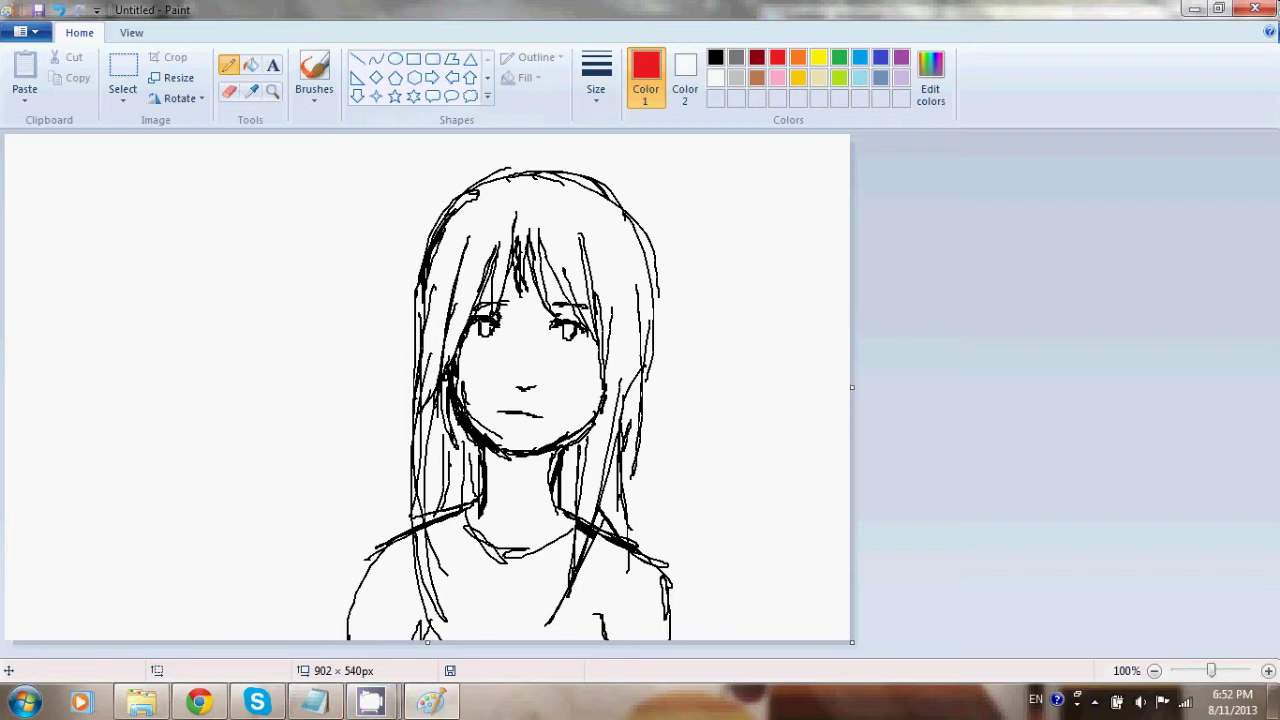
click(272, 91)
double_click(546, 371)
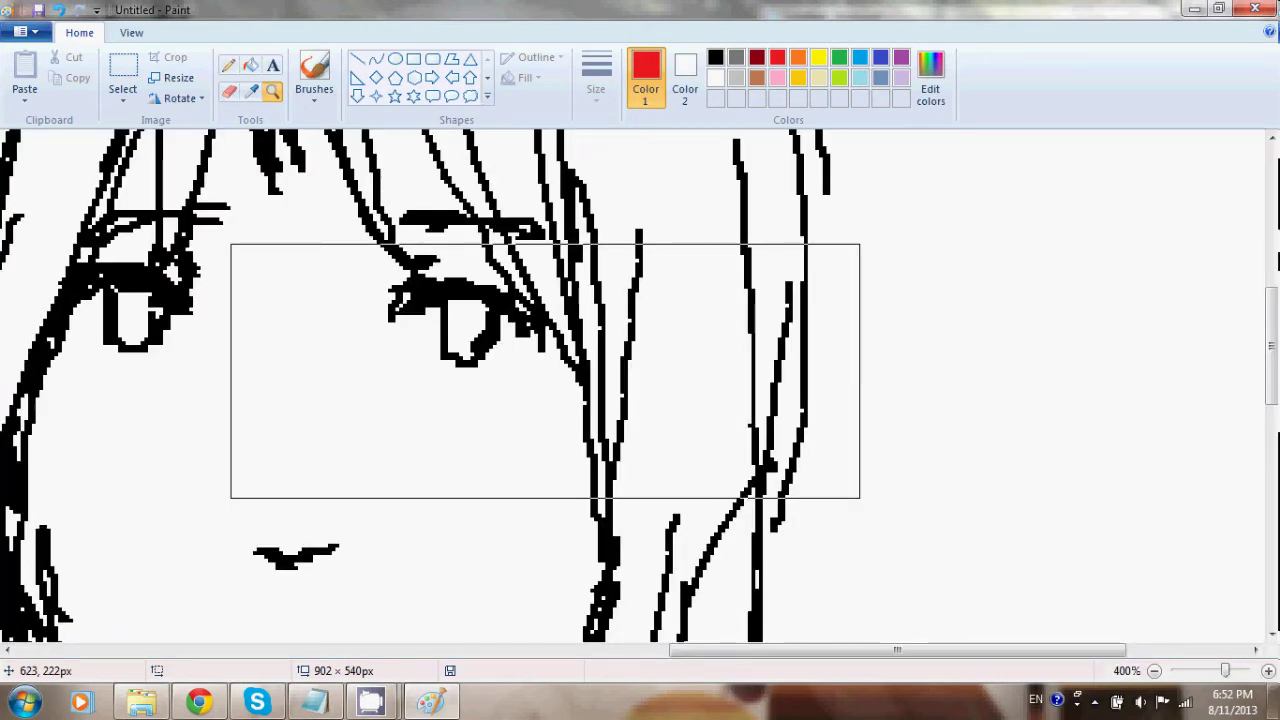
click(229, 65)
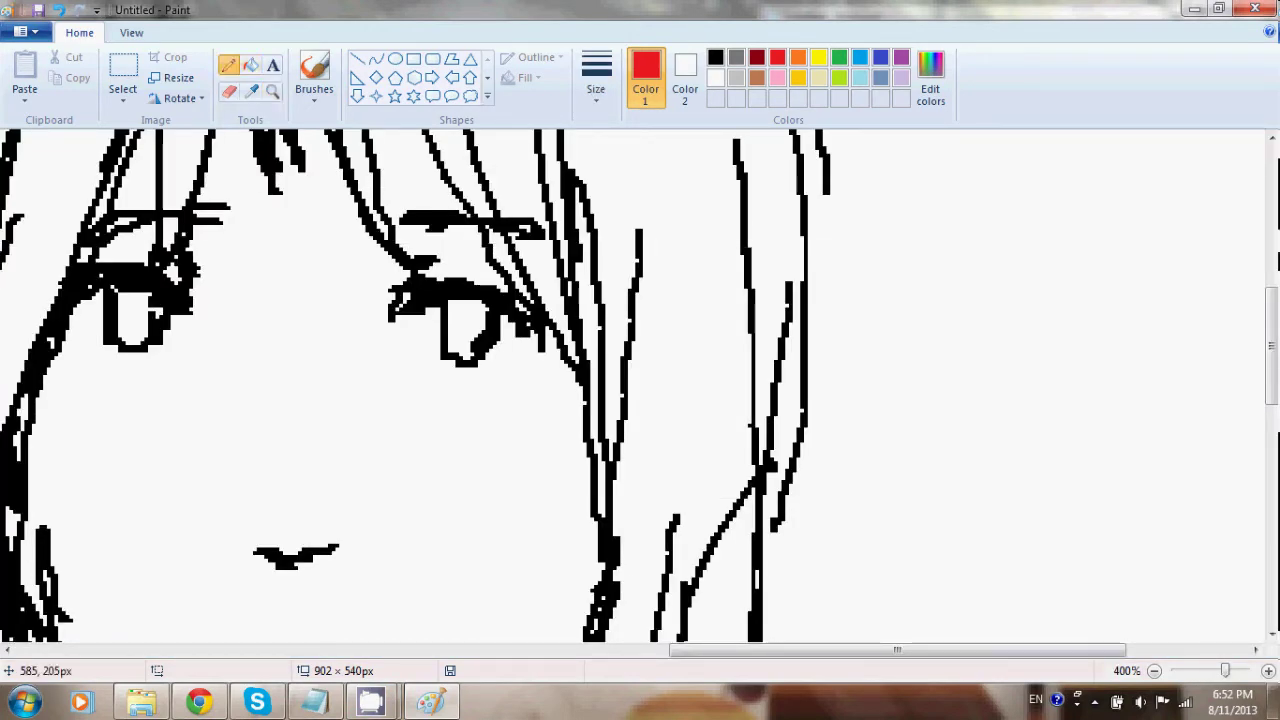
mouse_move(402, 310)
mouse_down()
mouse_move(500, 303)
mouse_move(548, 344)
mouse_up()
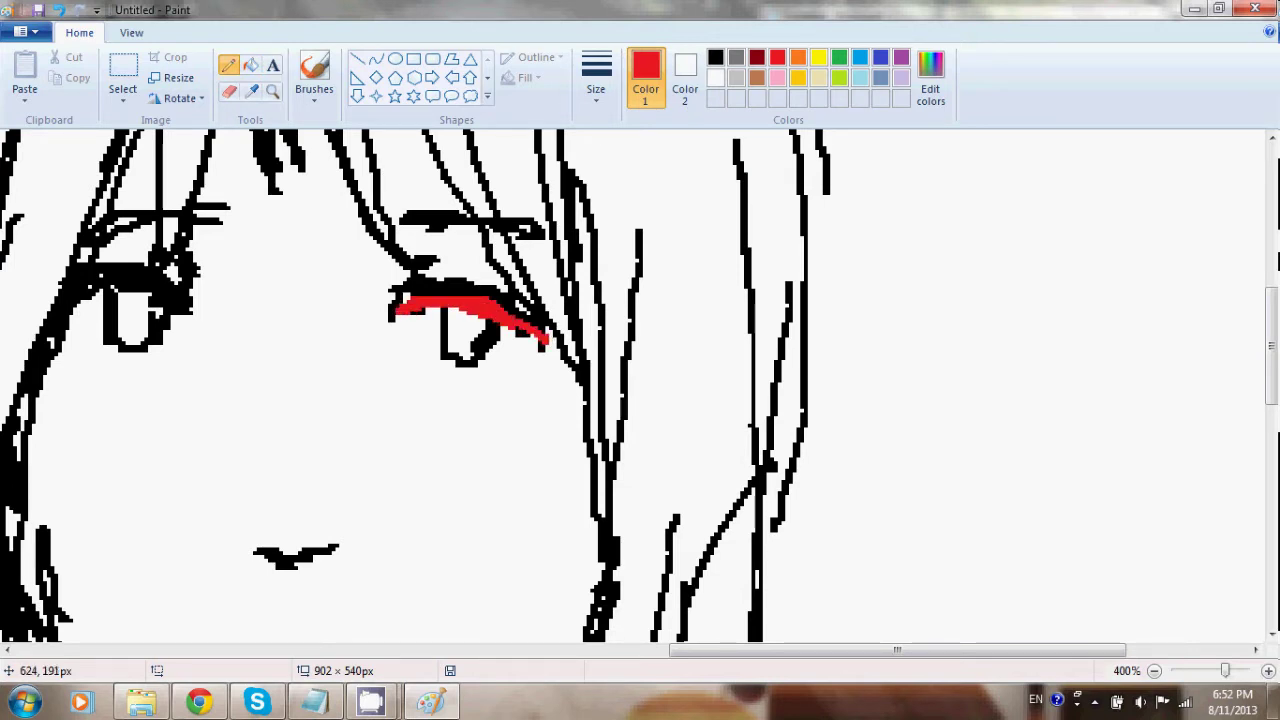
Trace the iris outline of the right-hand eye with the red Pencil.
mouse_move(503, 322)
mouse_down()
mouse_move(480, 356)
mouse_move(440, 358)
mouse_up()
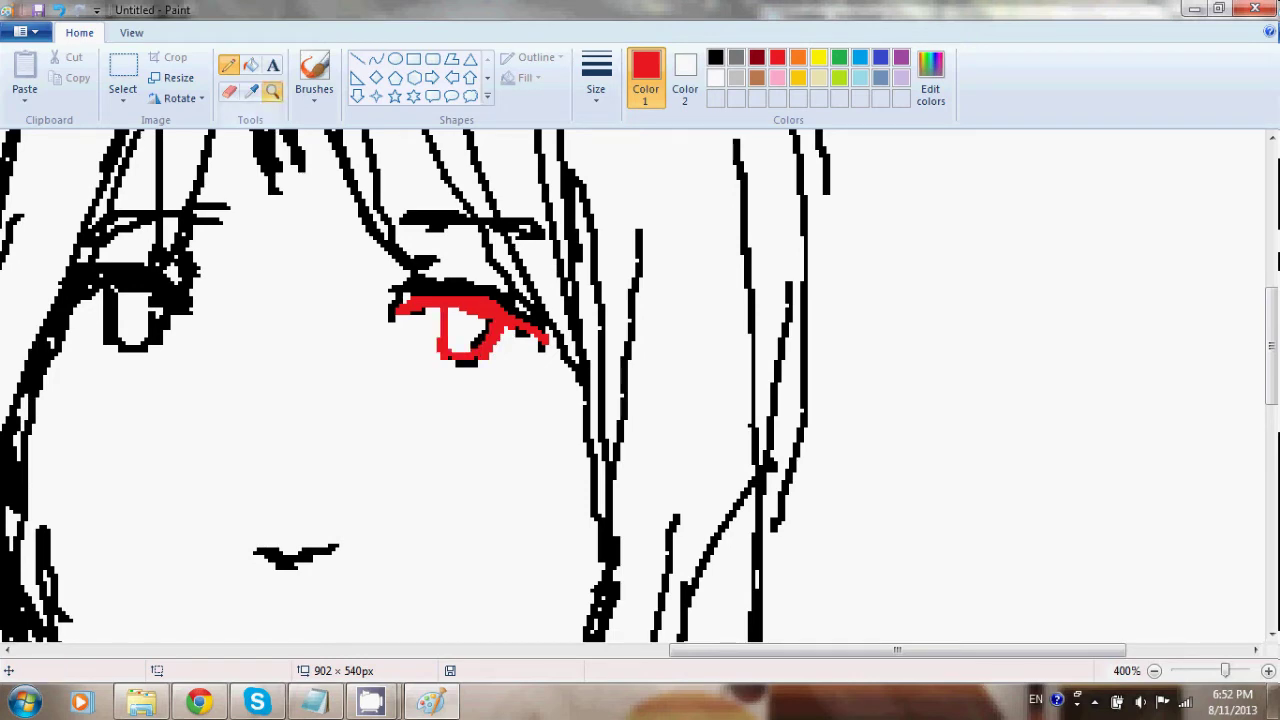
click(272, 92)
right_click(354, 311)
right_click(354, 311)
right_click(354, 311)
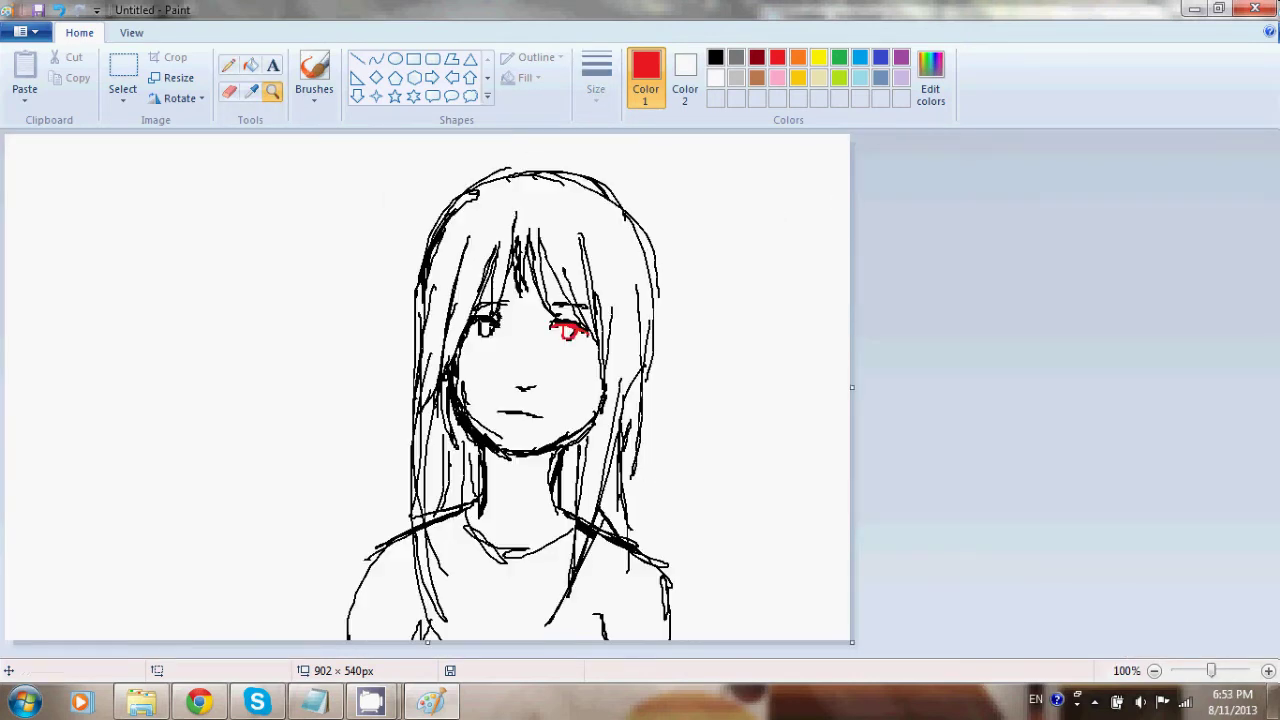
click(229, 65)
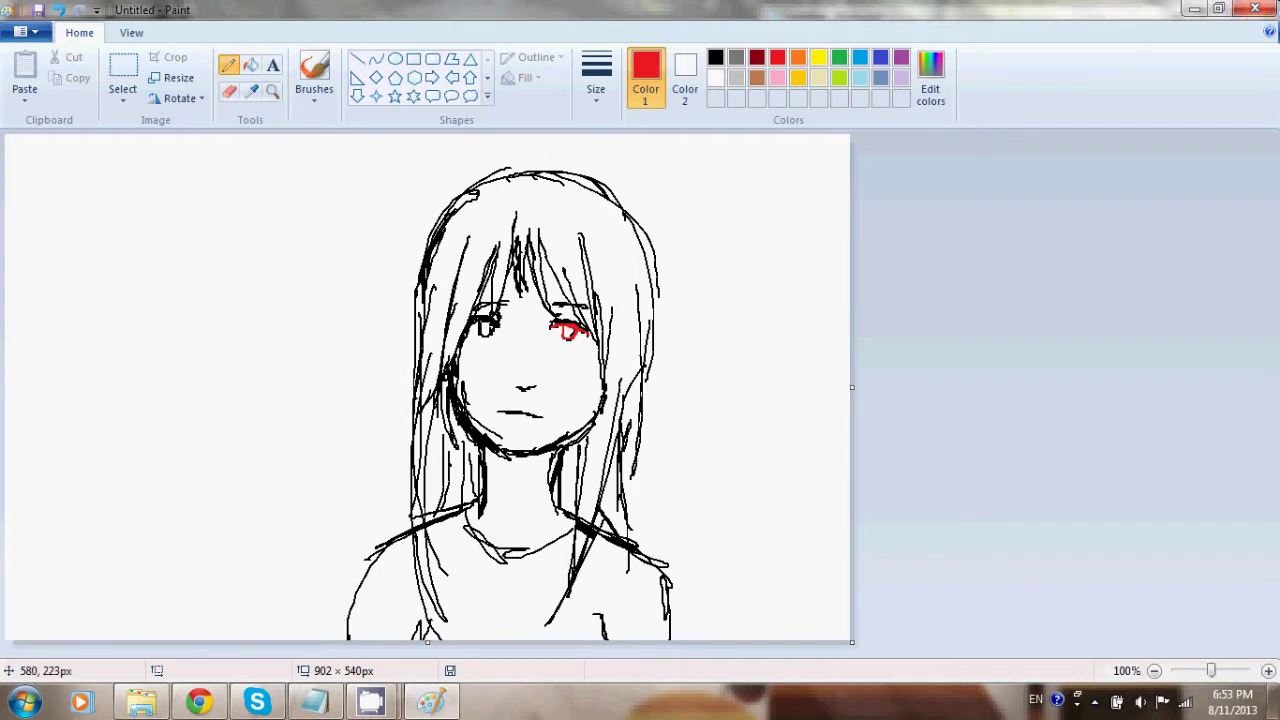
Close the Untitled drawing in Paint without saving it.
click(1255, 8)
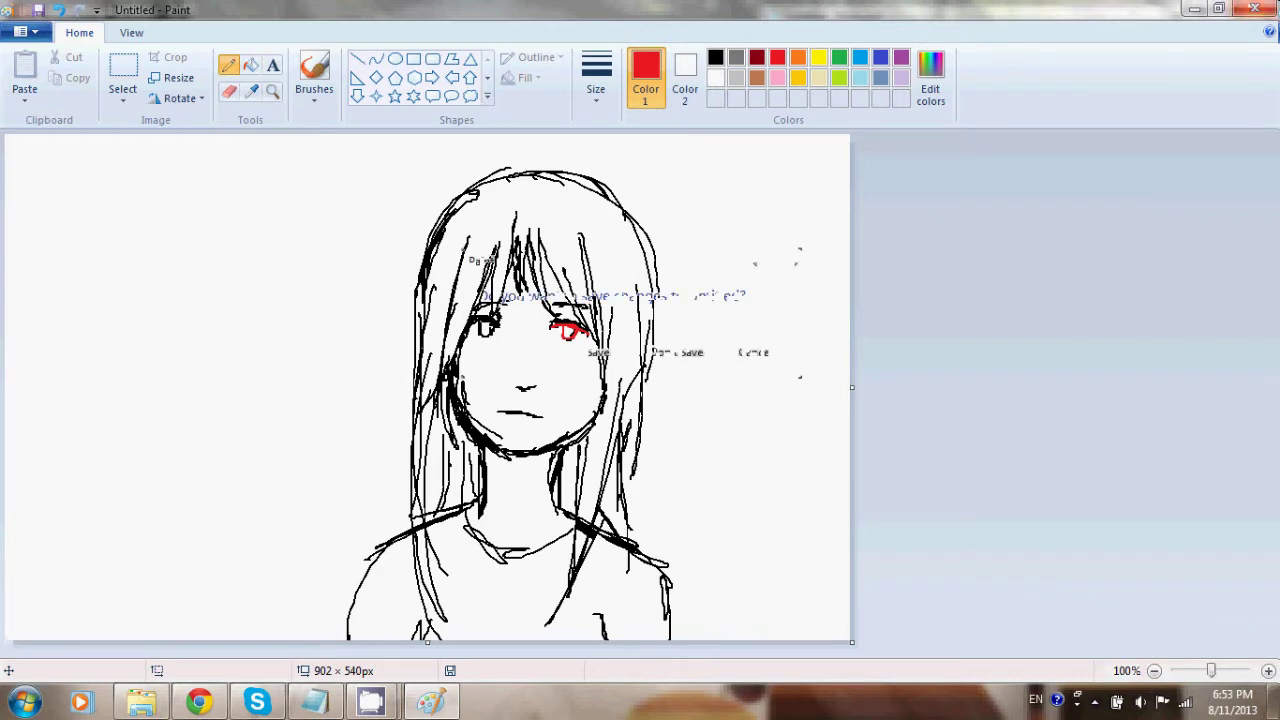
key(Tab)
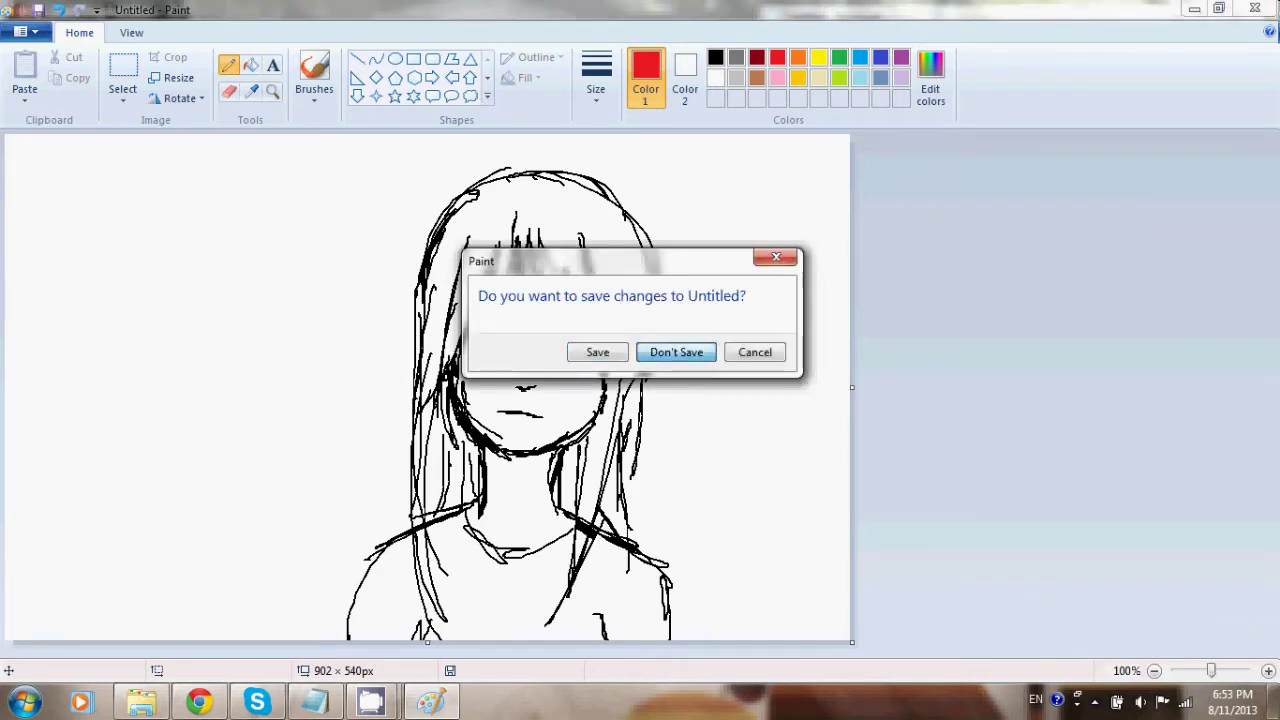
drag(610, 261, 1032, 200)
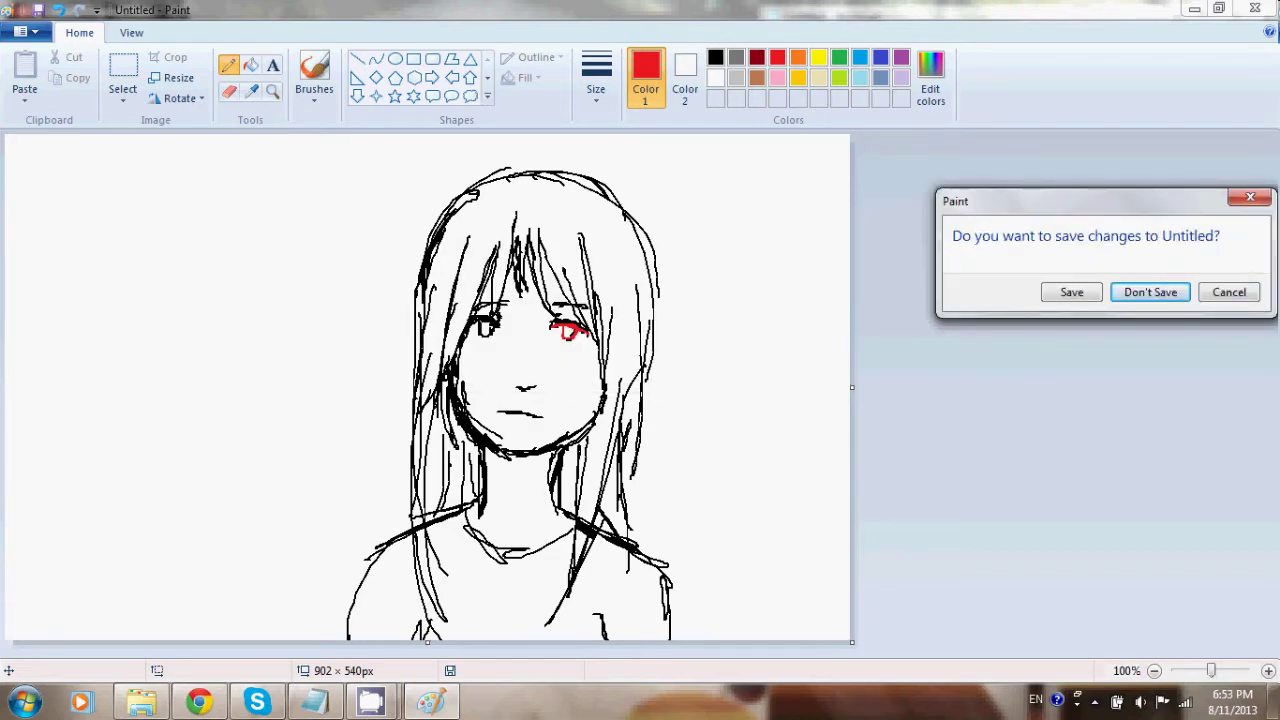
click(1150, 292)
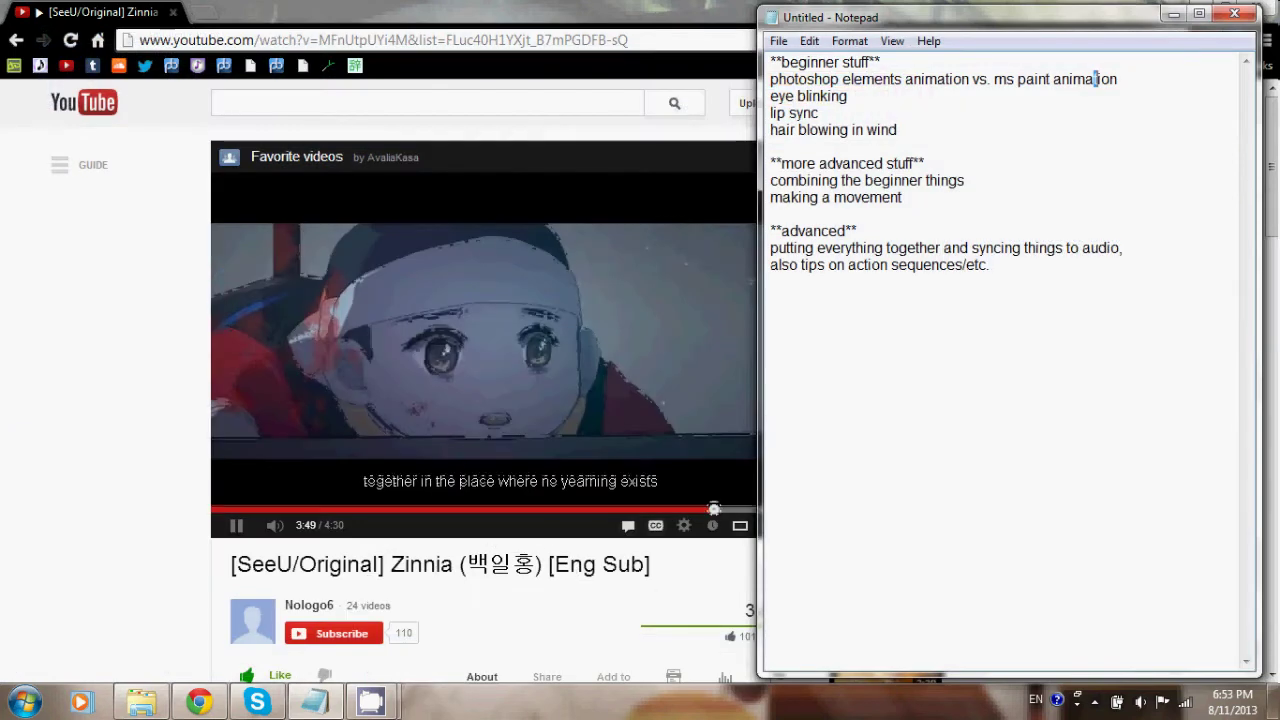
Look at the tablet and pen settings in Bamboo Preferences and close the preferences window.
click(141, 702)
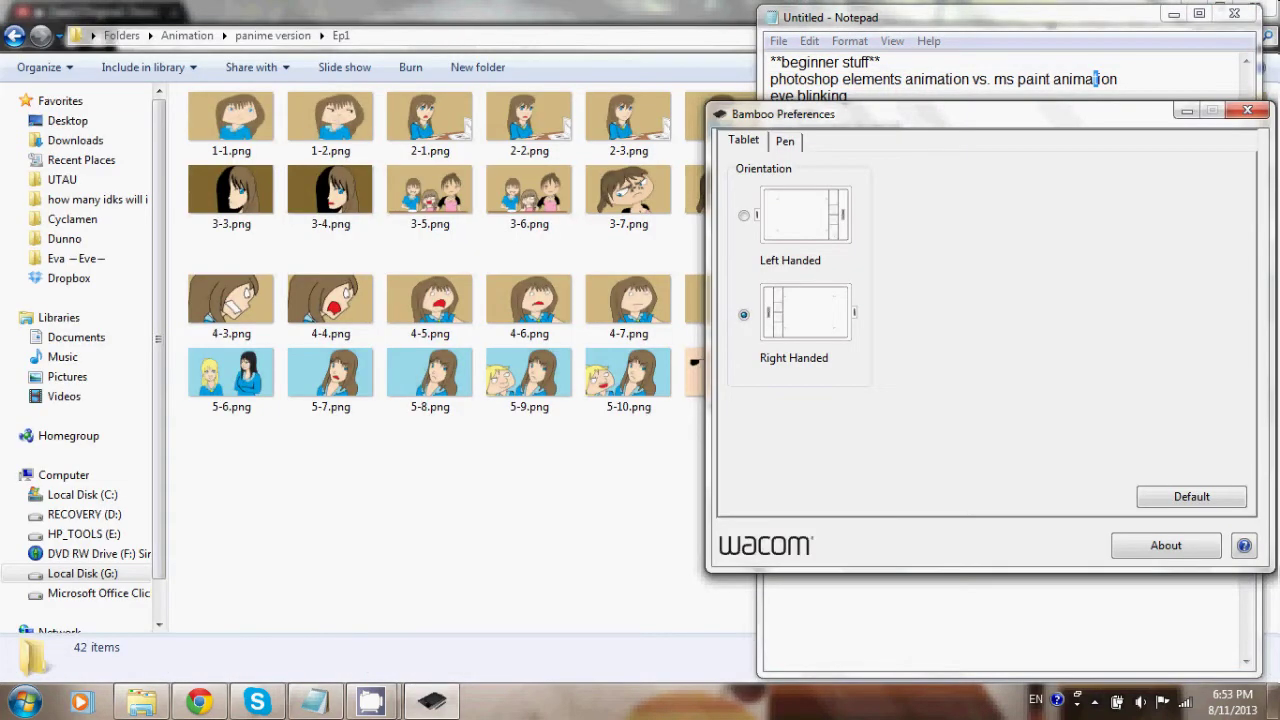
key(ctrl+Tab)
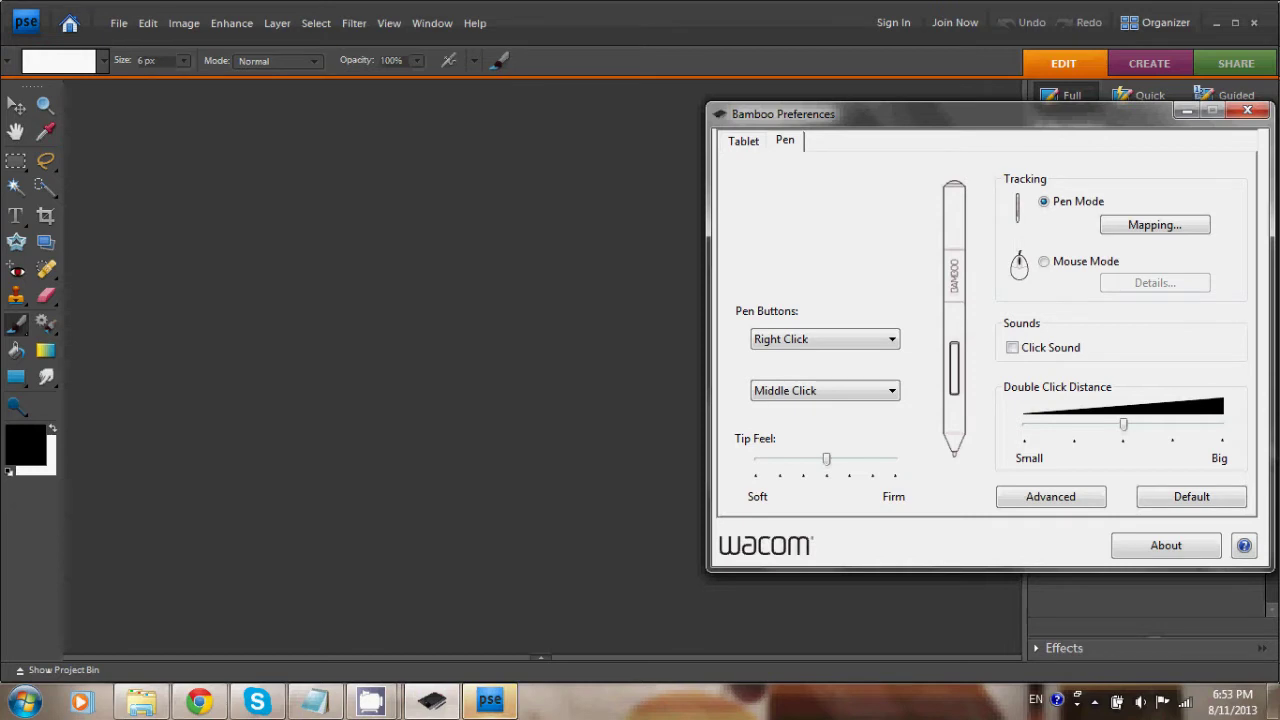
click(1247, 110)
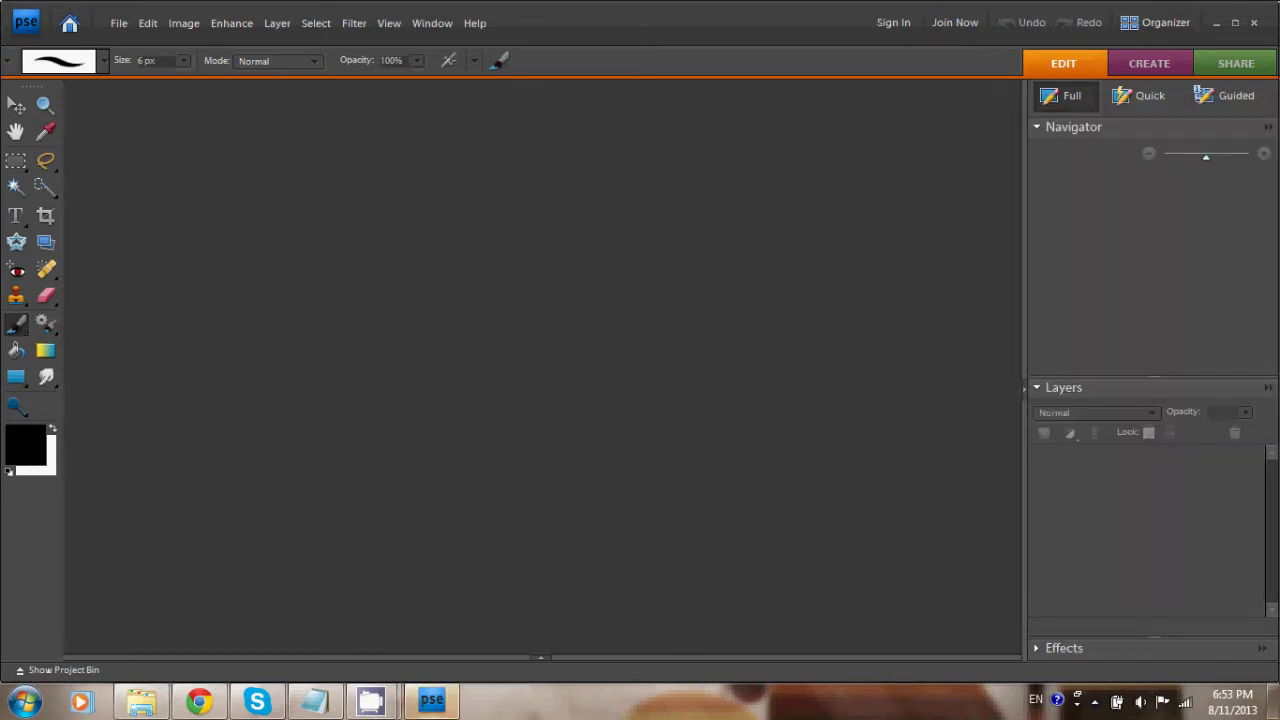
Create a blank file in Photoshop Elements, 640 by 360 pixels at 300 pixels/inch, in RGB Color with a white background.
click(118, 23)
mouse_move(156, 46)
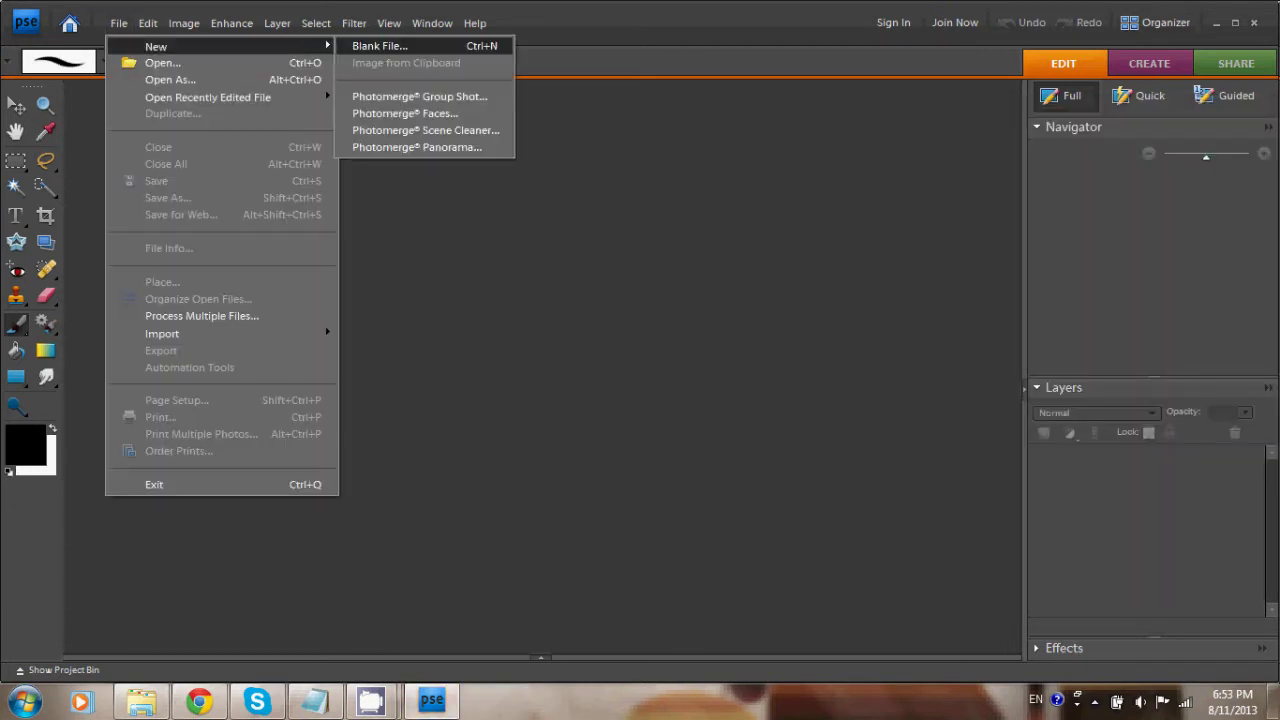
key(Return)
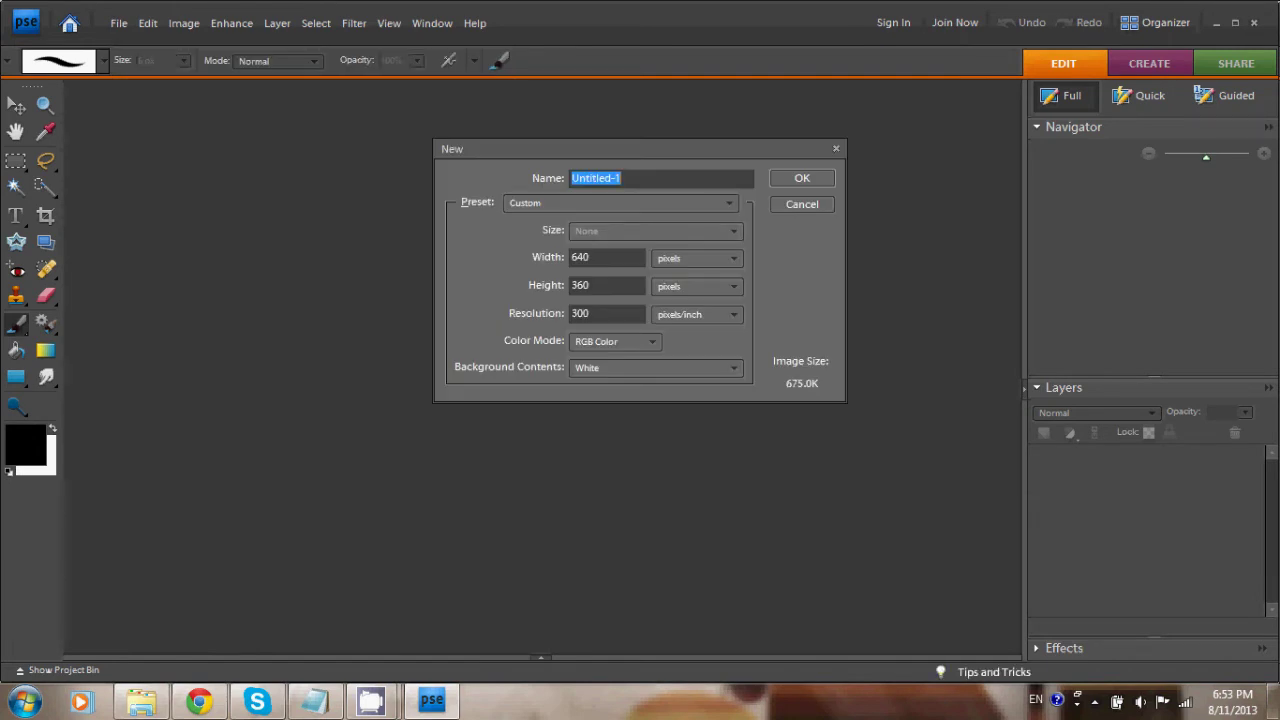
key(Return)
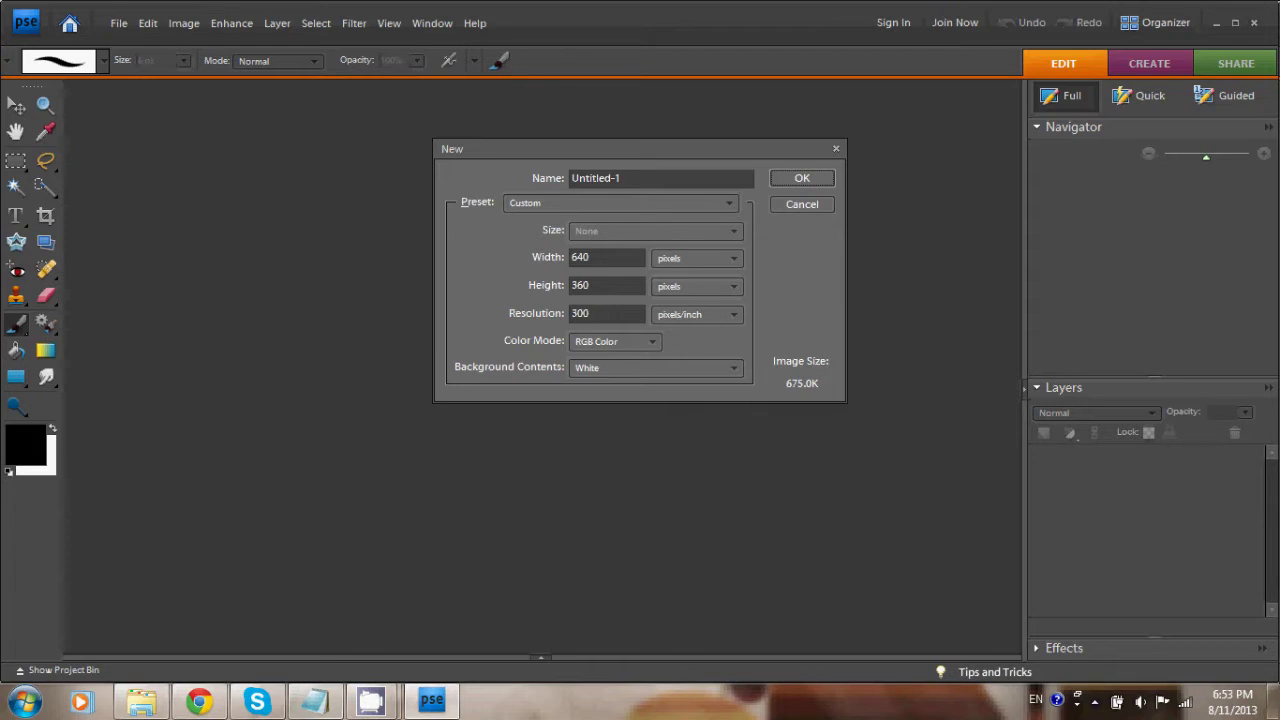
key(alt+Tab)
key(alt+Tab)
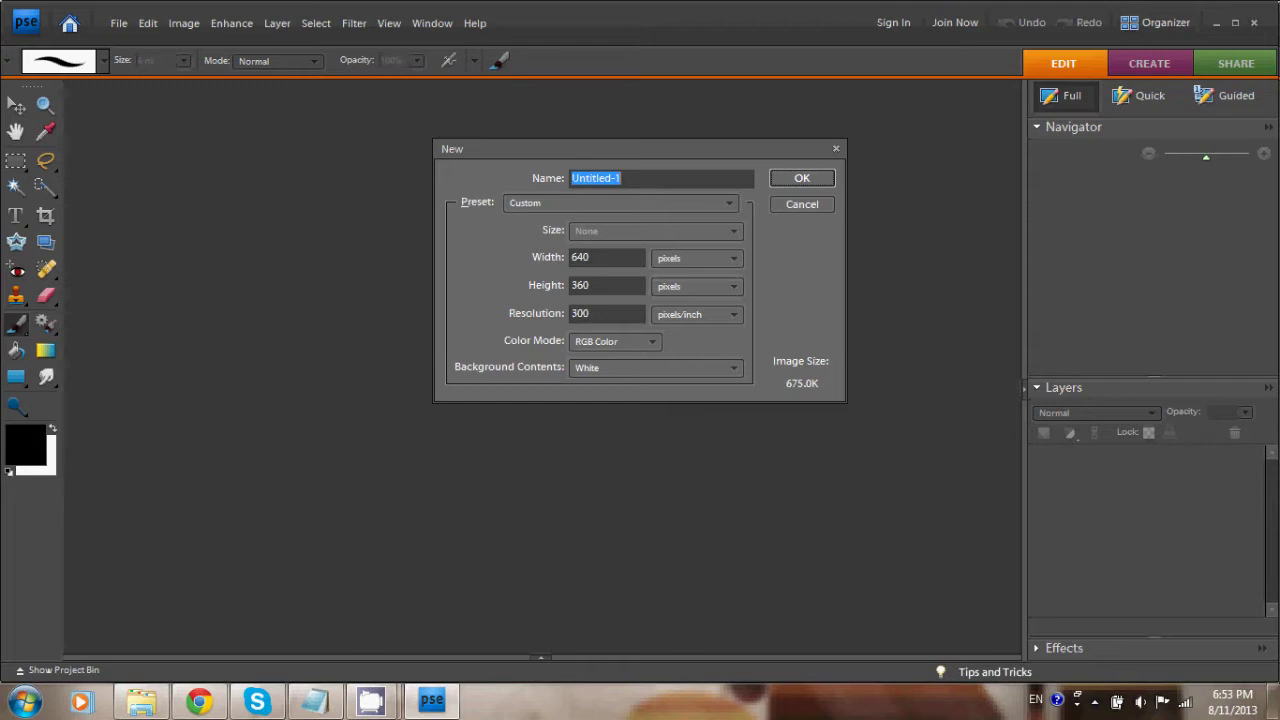
text(40)
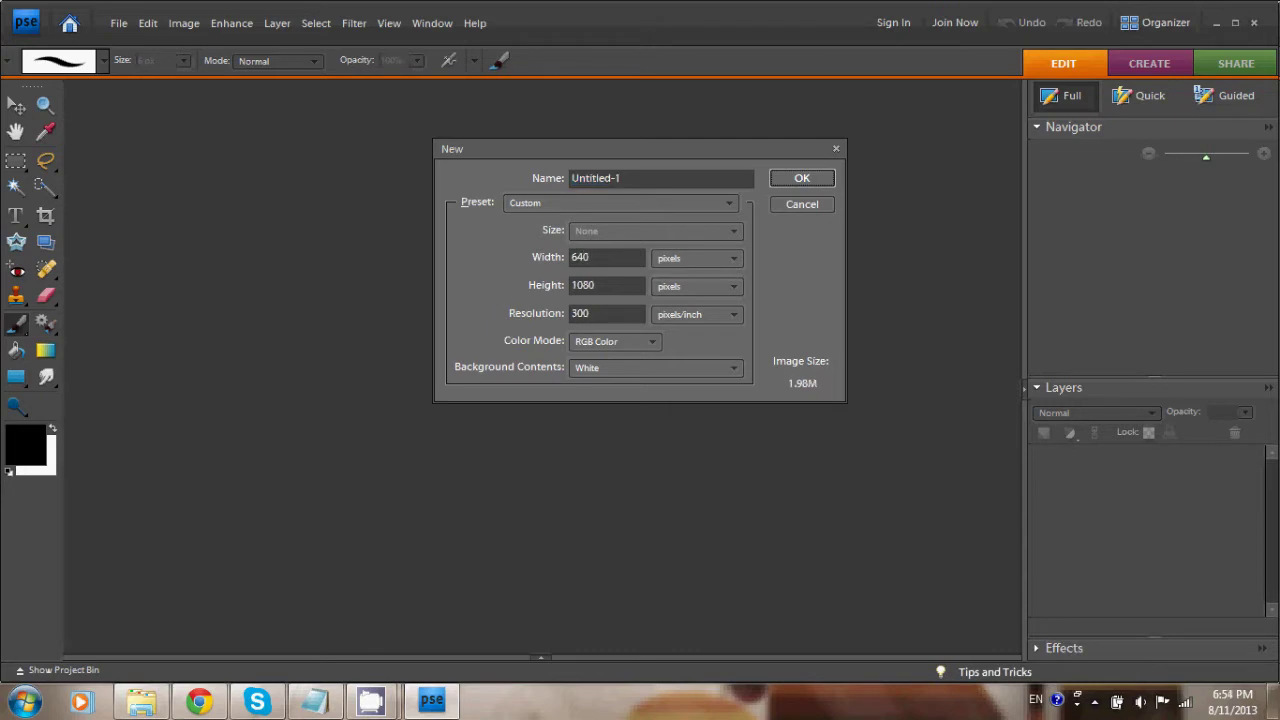
key(Tab)
text(360)
click(802, 178)
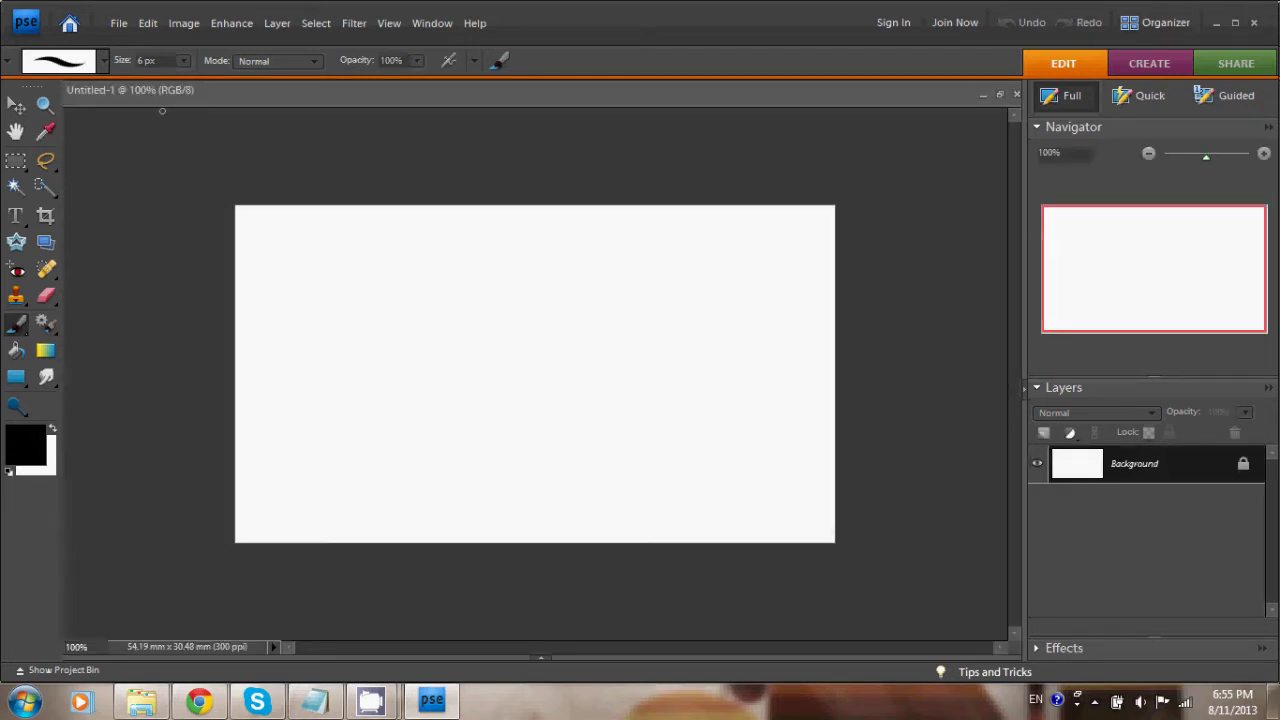
Add a new layer above the Background, try the Pencil Tool and return to the Brush Tool at 6 px.
click(1044, 433)
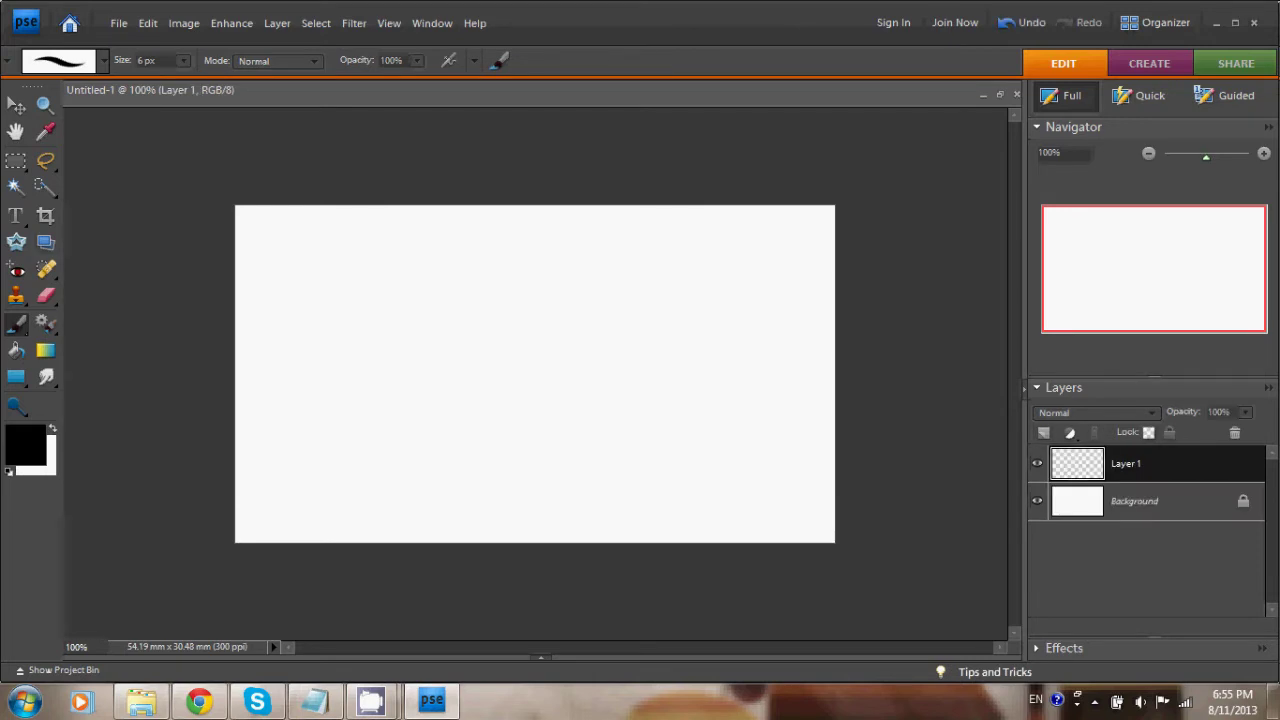
right_click(17, 325)
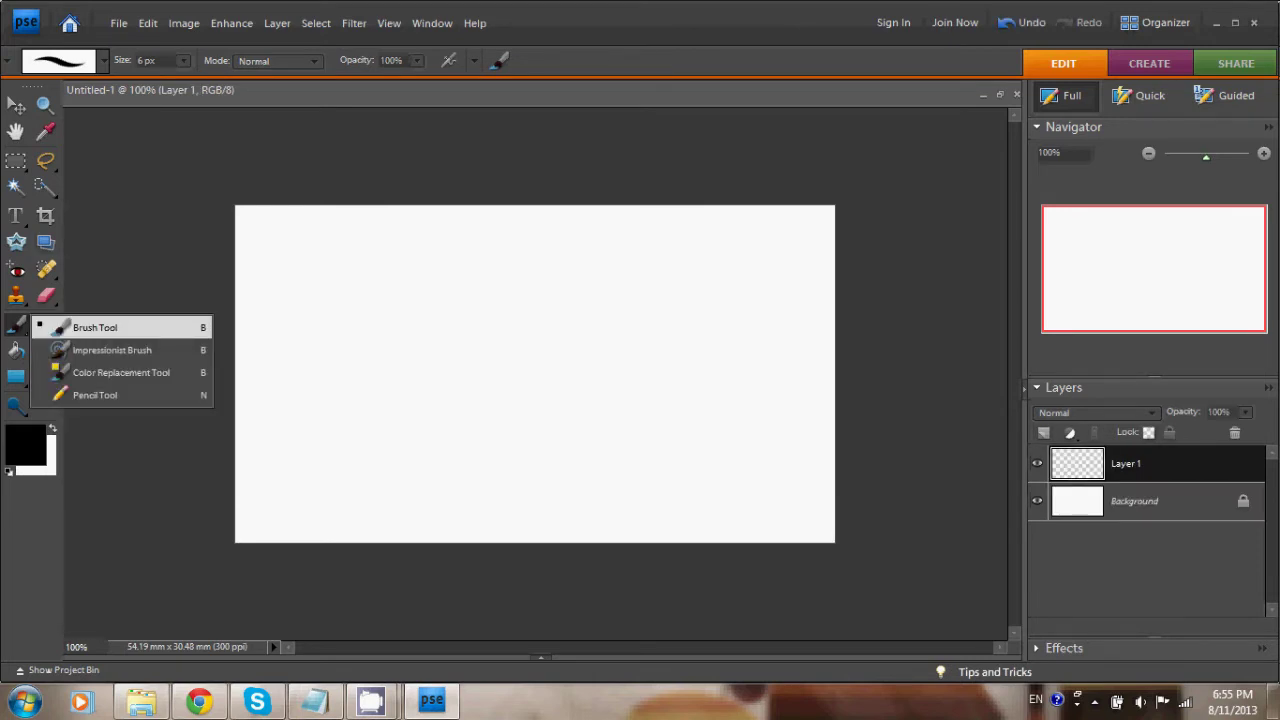
click(95, 395)
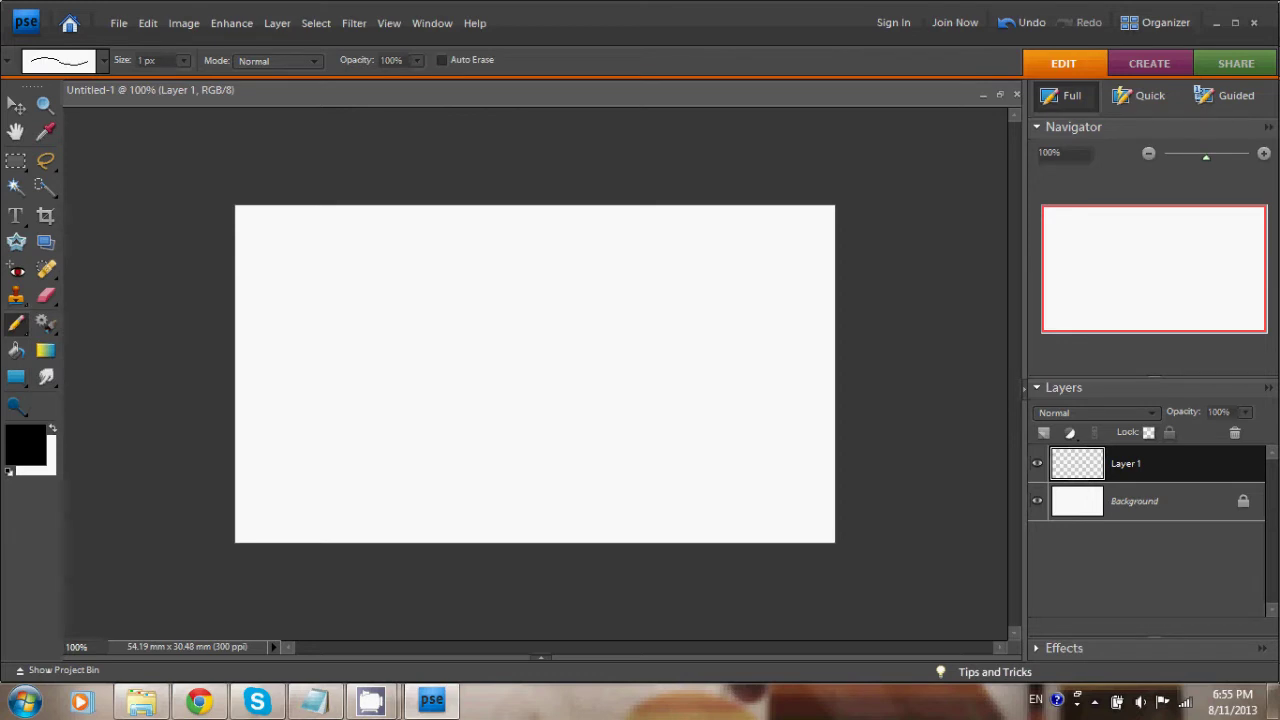
click(16, 325)
click(95, 327)
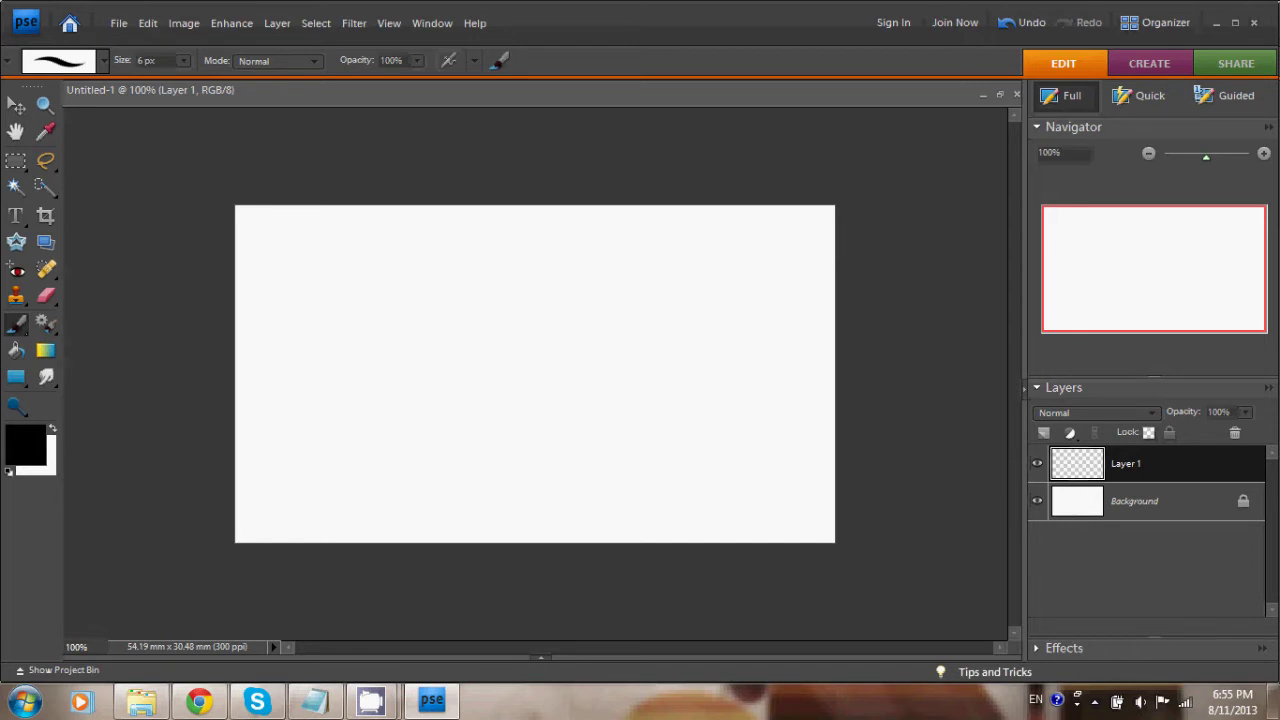
click(183, 60)
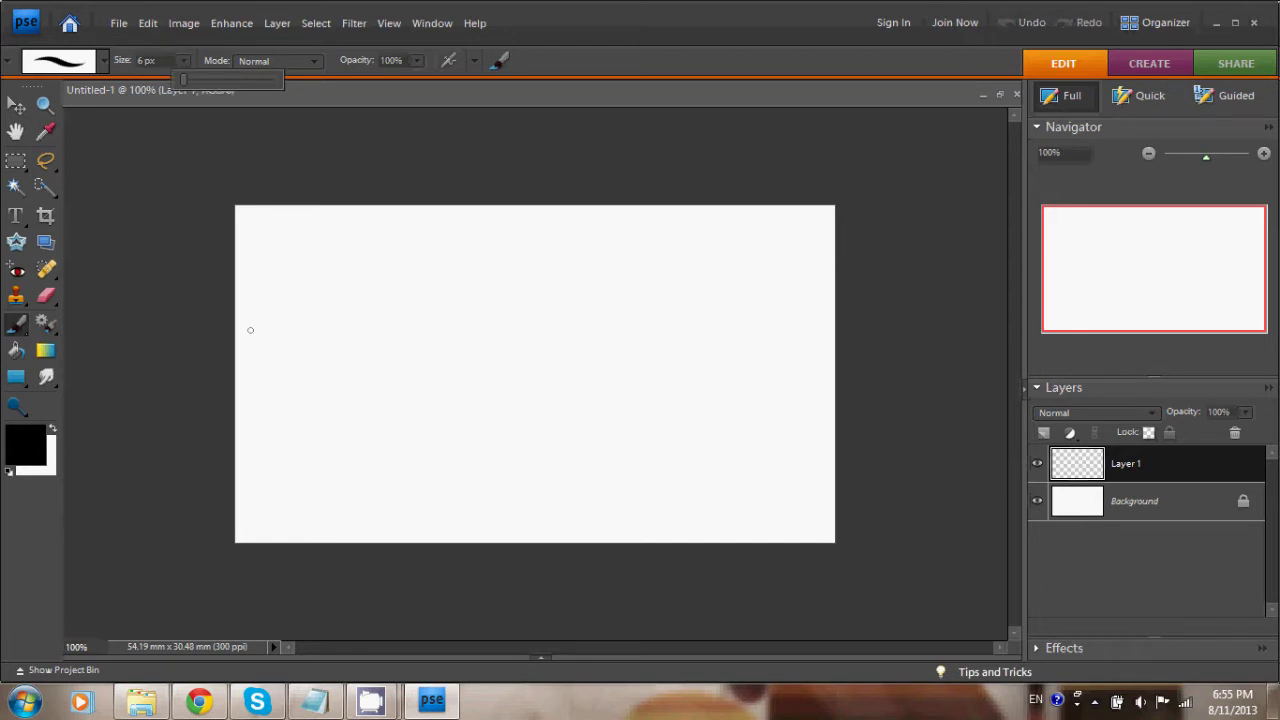
click(970, 354)
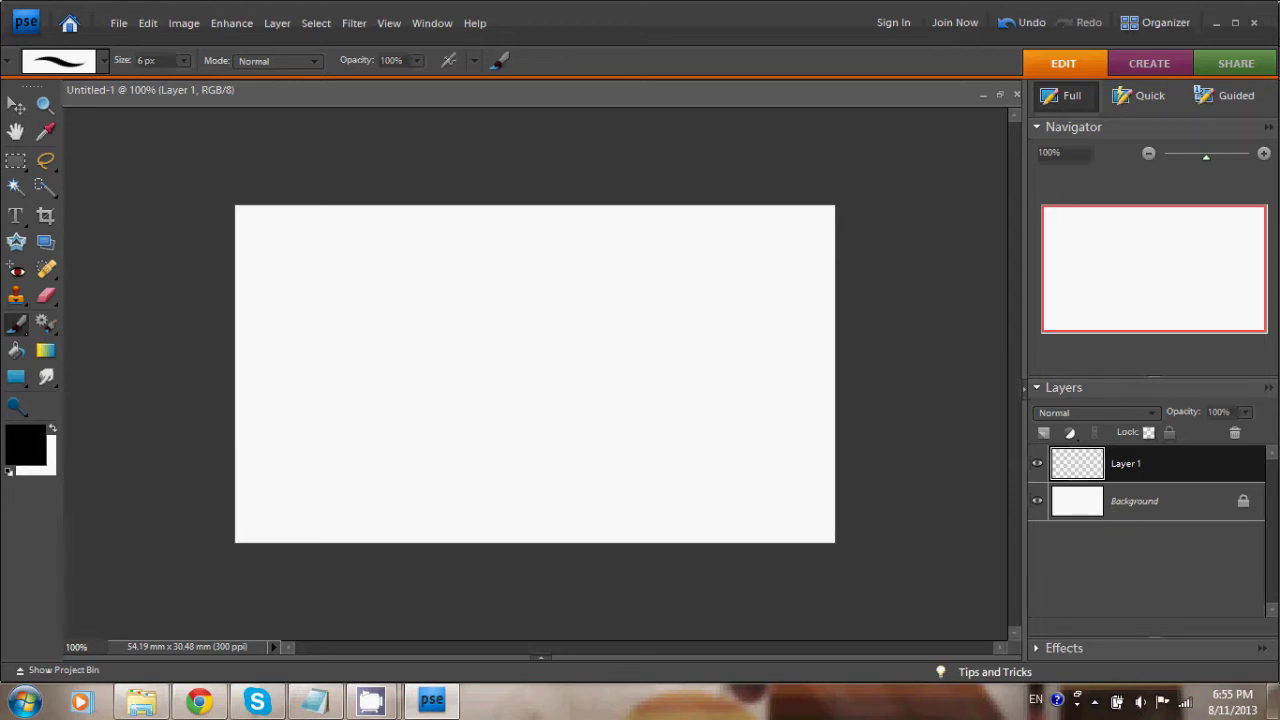
Keep Layer 1 selected and toggle the Background layer's visibility to inspect the transparent canvas, leaving the Background shown.
click(1136, 501)
click(1136, 464)
click(1037, 501)
click(1037, 501)
click(1037, 501)
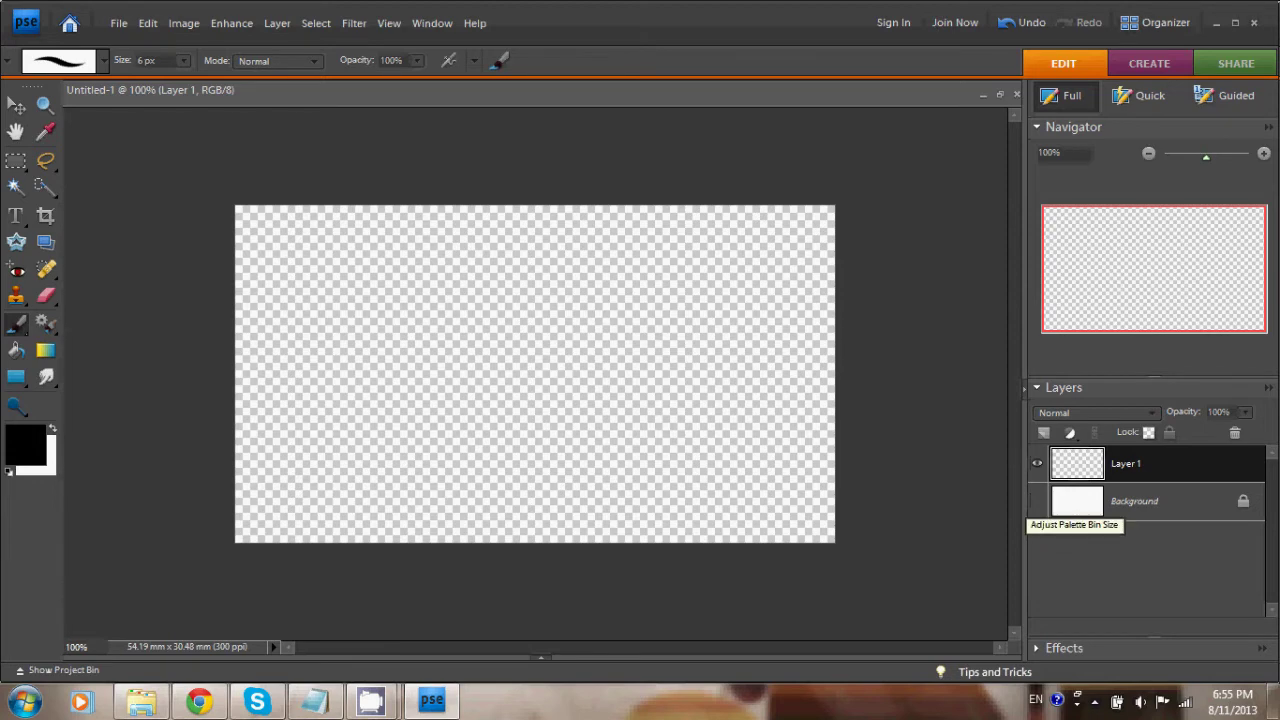
click(1037, 501)
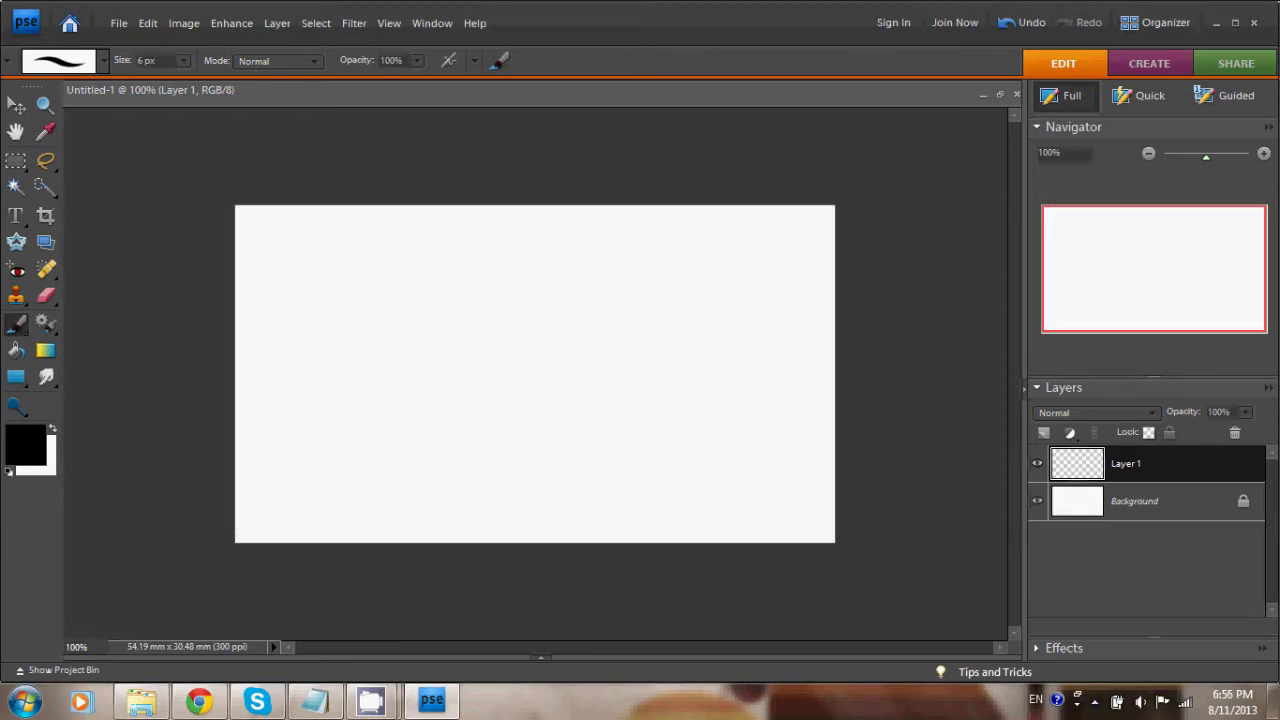
Set the foreground color to a muted olive green.
click(26, 445)
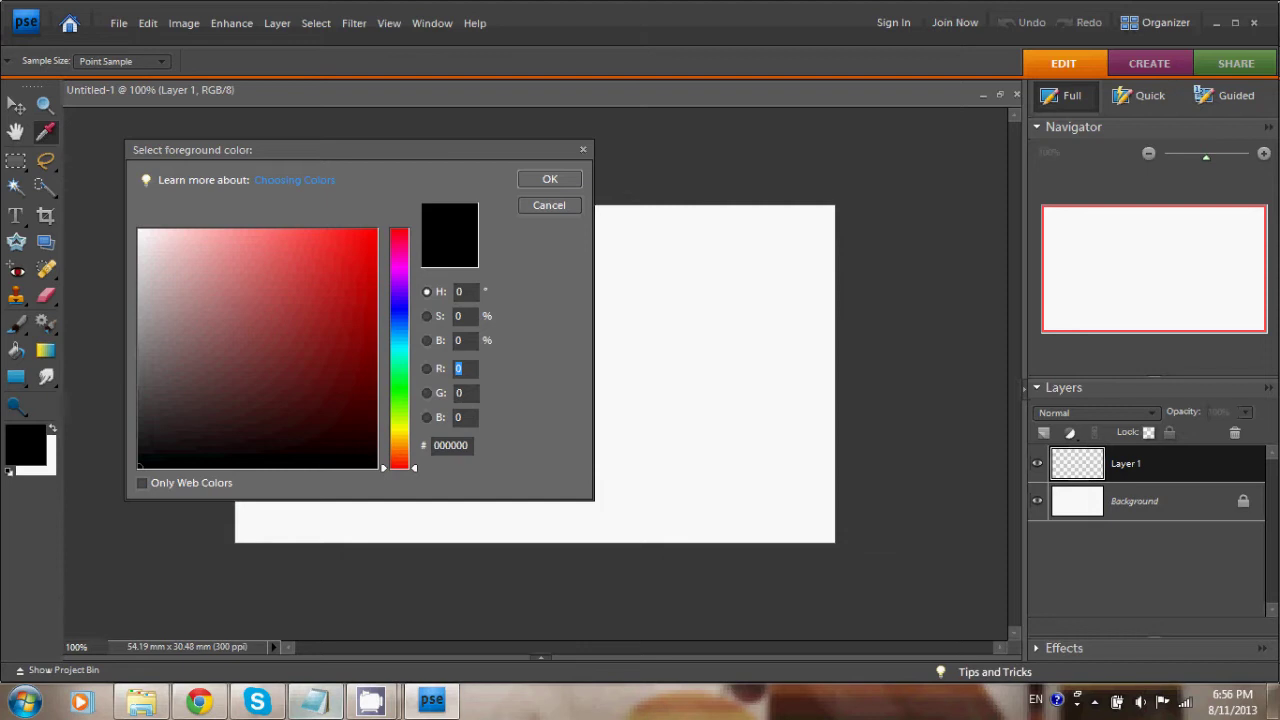
click(399, 414)
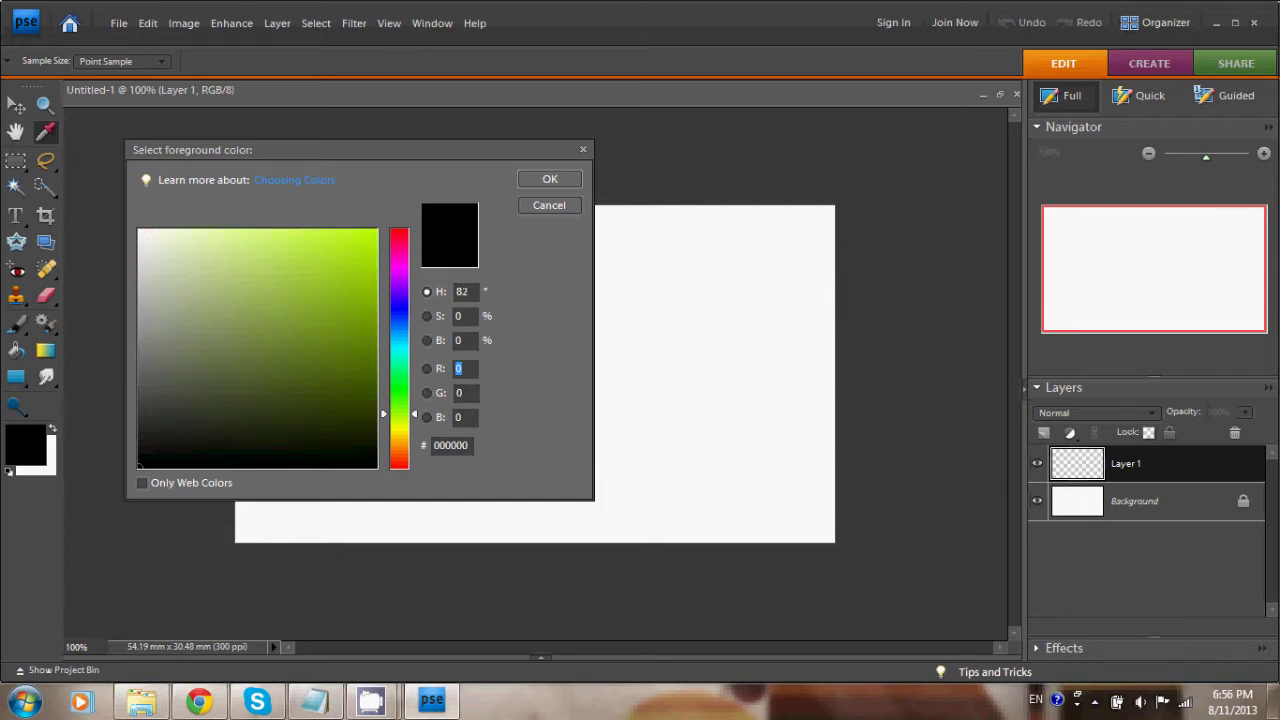
click(399, 351)
drag(399, 350, 399, 420)
click(288, 332)
drag(288, 332, 260, 344)
key(Return)
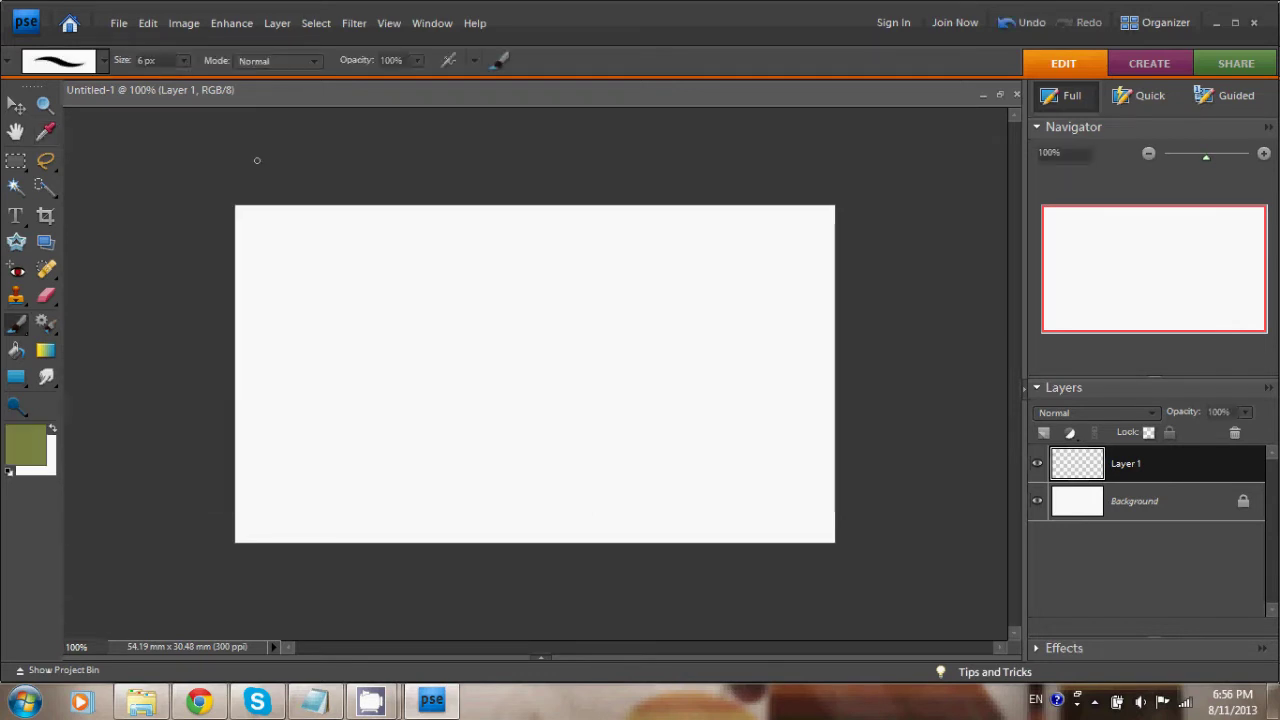
Set the brush size to 14 px and sketch an olive circle for the head in the upper middle of Layer 1.
drag(184, 61, 202, 65)
scroll(403, 286, down, 4)
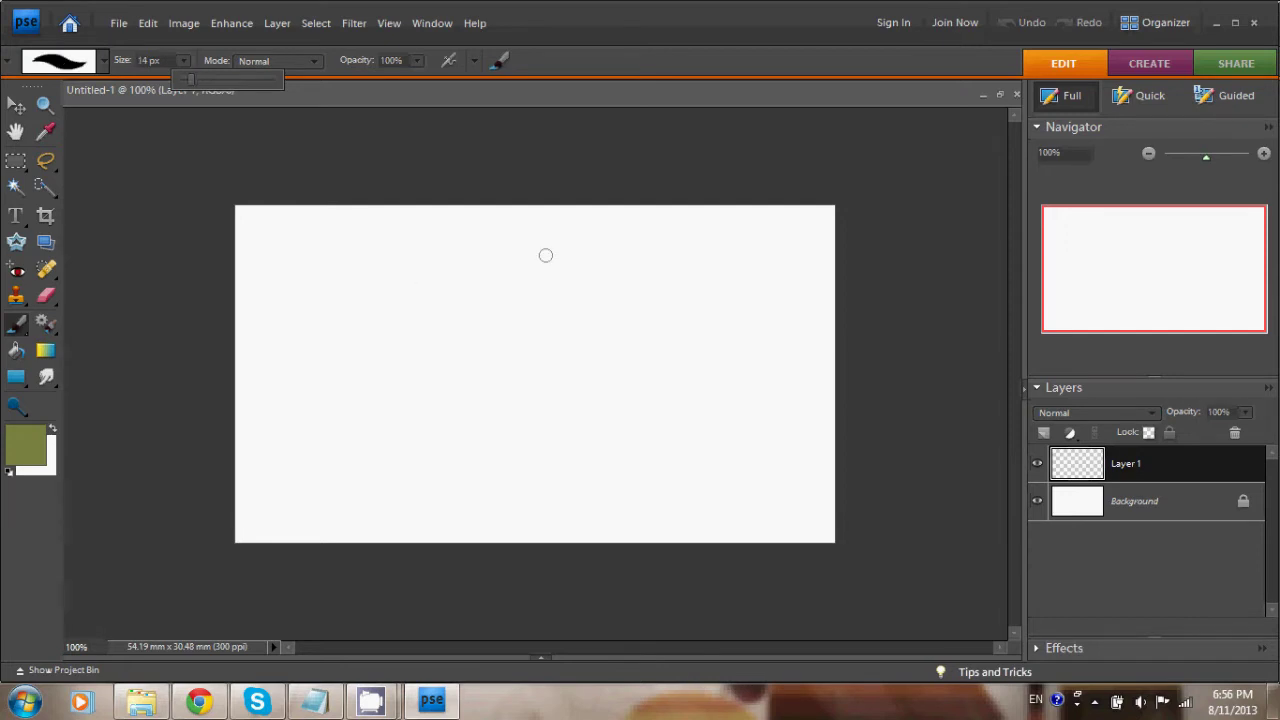
mouse_move(556, 260)
mouse_down()
mouse_move(504, 280)
mouse_move(551, 309)
mouse_up()
key(ctrl+z)
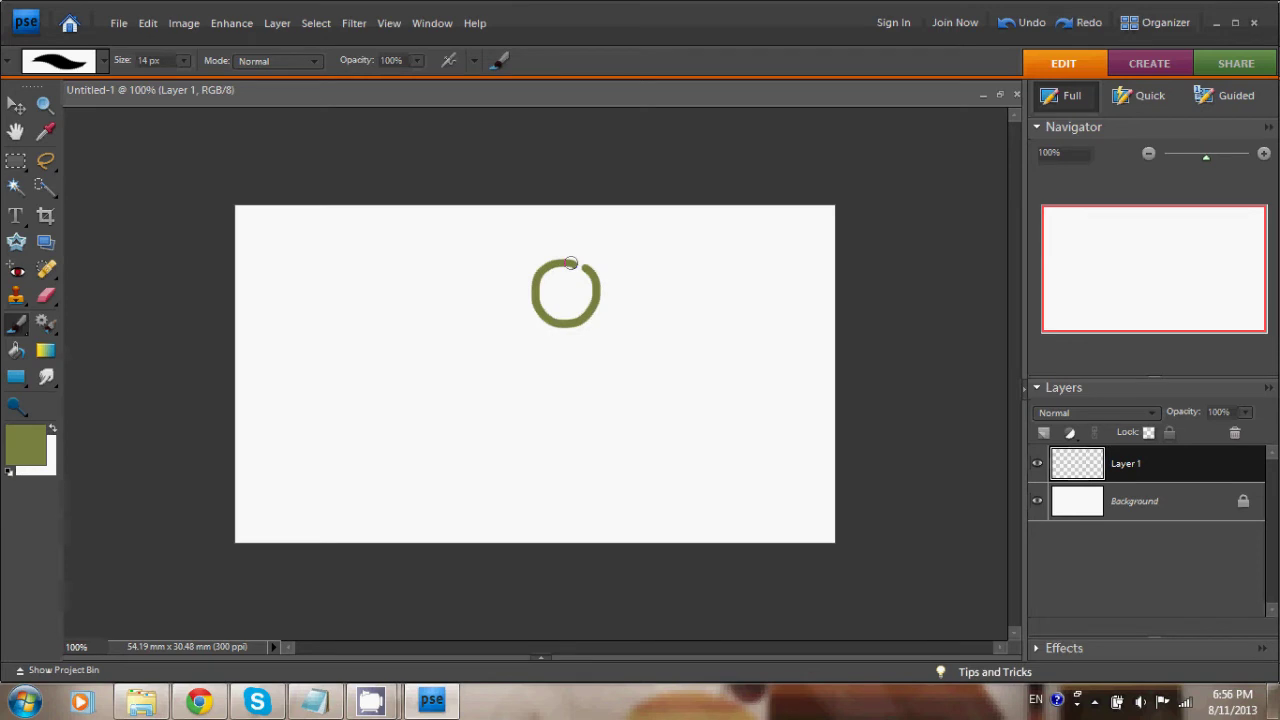
drag(570, 263, 600, 315)
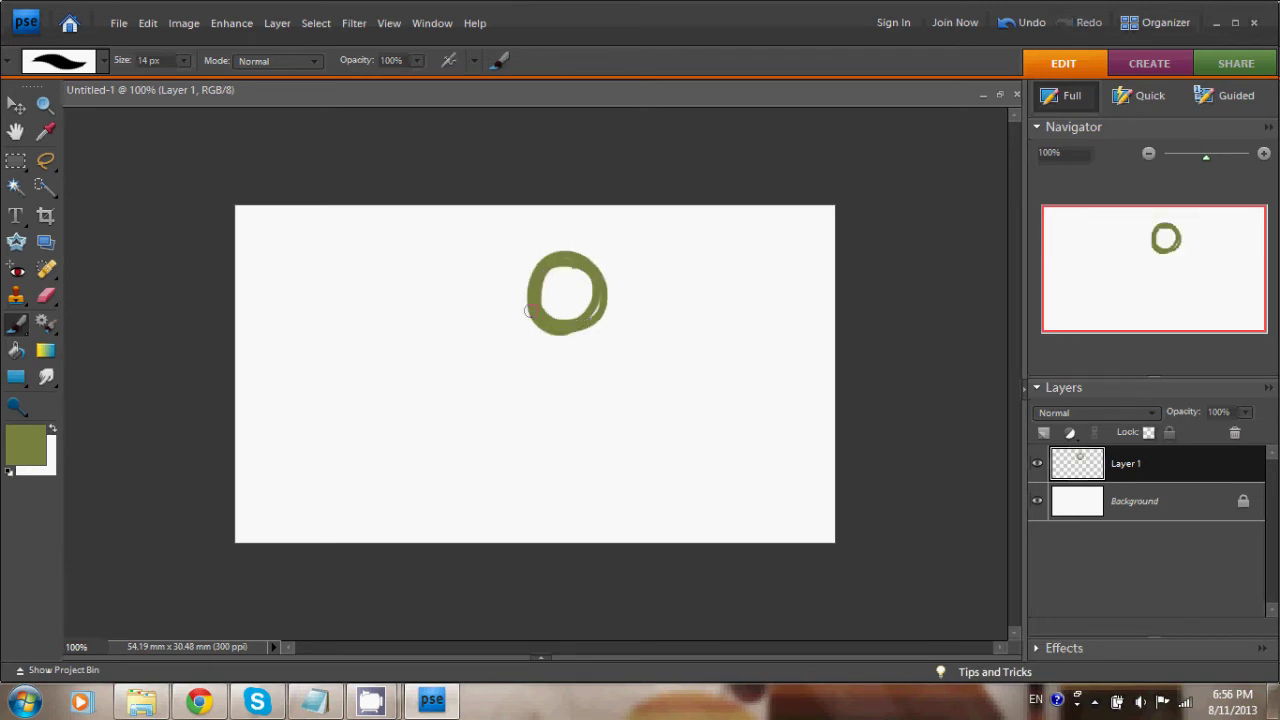
mouse_move(534, 312)
mouse_down()
mouse_move(570, 353)
mouse_move(600, 335)
mouse_up()
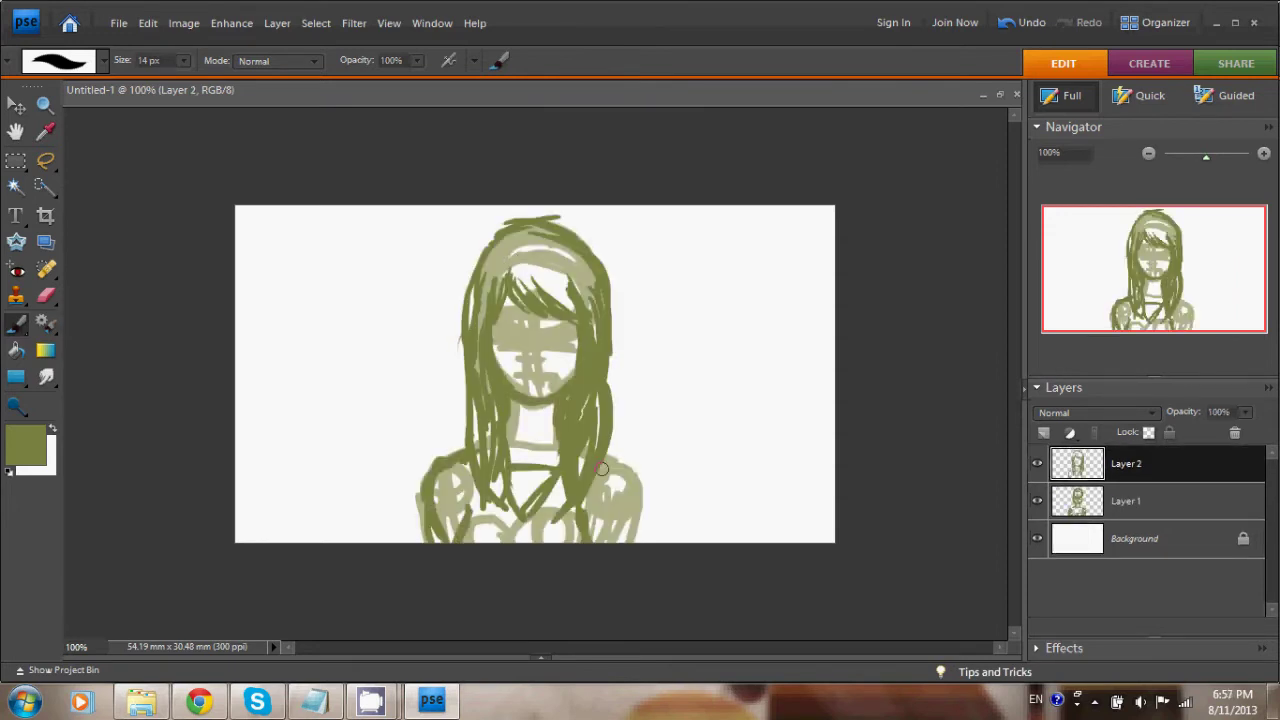
Sketch the right-hand shoulder and arm on Layer 2 and check the line work with Layer 1 hidden and shown.
mouse_move(604, 466)
mouse_down()
mouse_move(635, 516)
mouse_move(621, 548)
mouse_up()
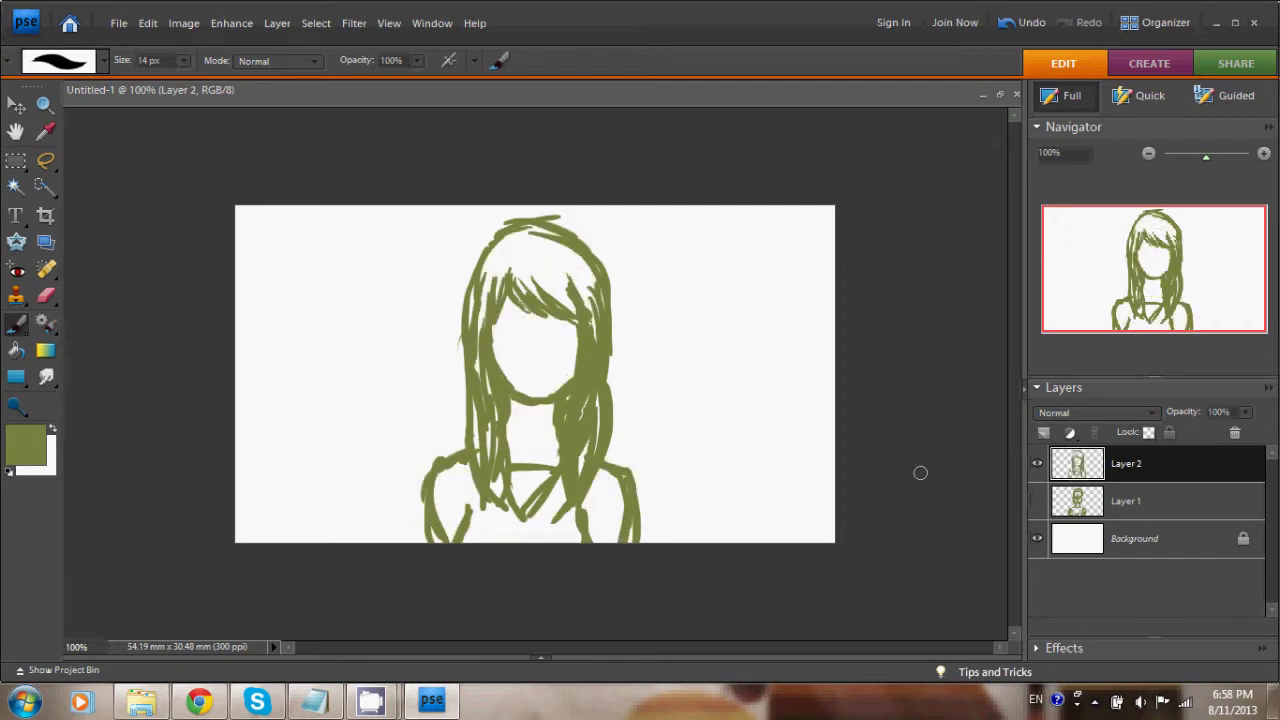
click(1037, 501)
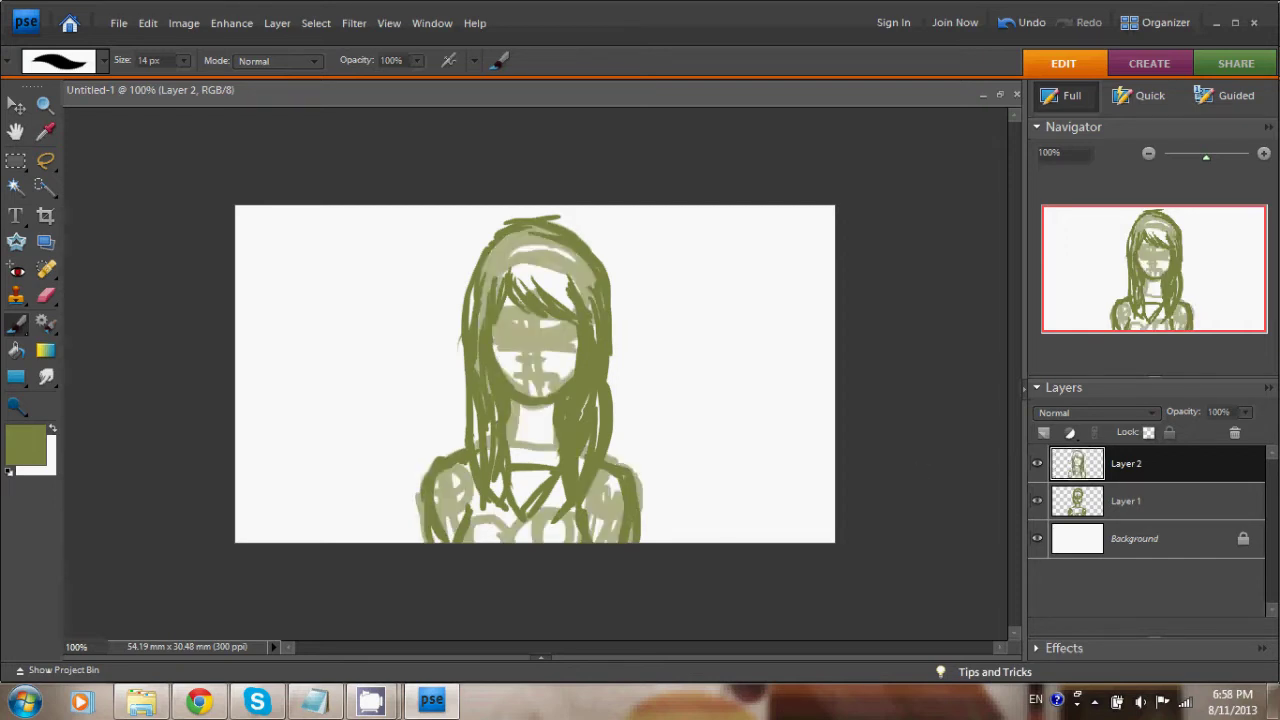
Reduce the brush size to 9 px and draw the nose and mouth on Layer 2.
key(ctrl+plus)
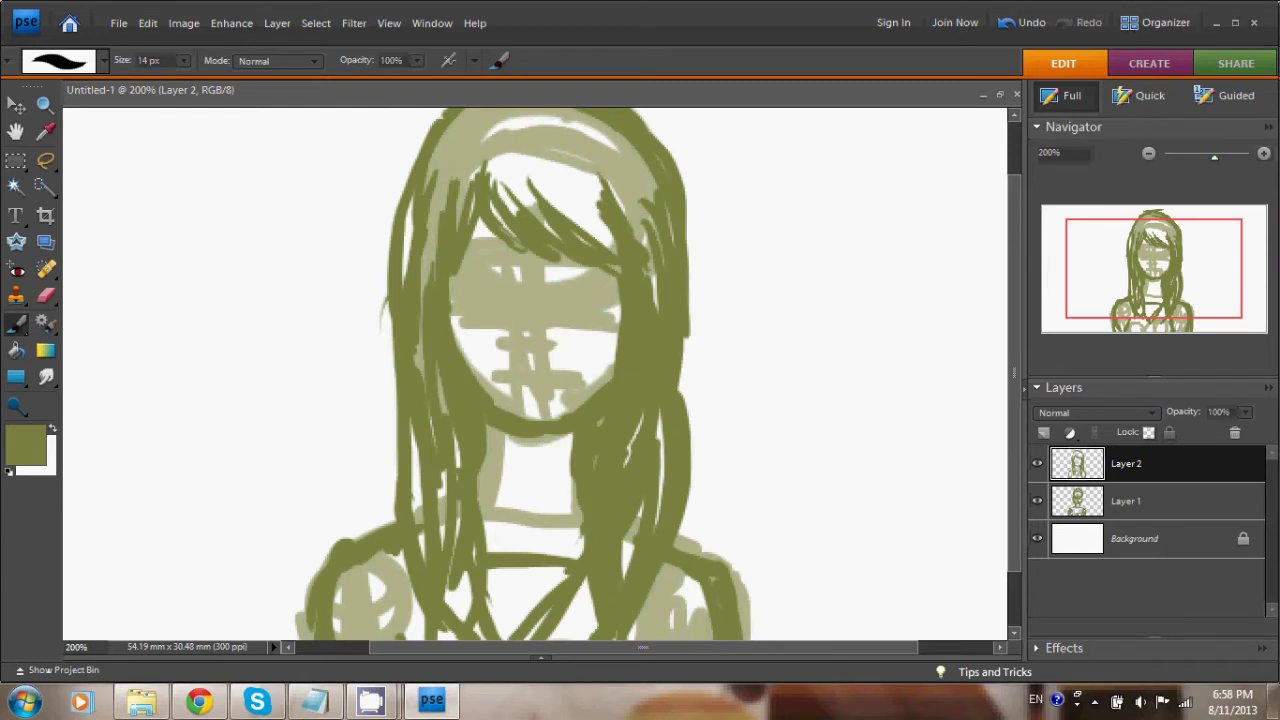
drag(516, 350, 536, 354)
key(bracketleft)
key(bracketleft)
mouse_move(542, 356)
mouse_down()
mouse_move(565, 356)
mouse_move(538, 352)
mouse_move(553, 382)
mouse_up()
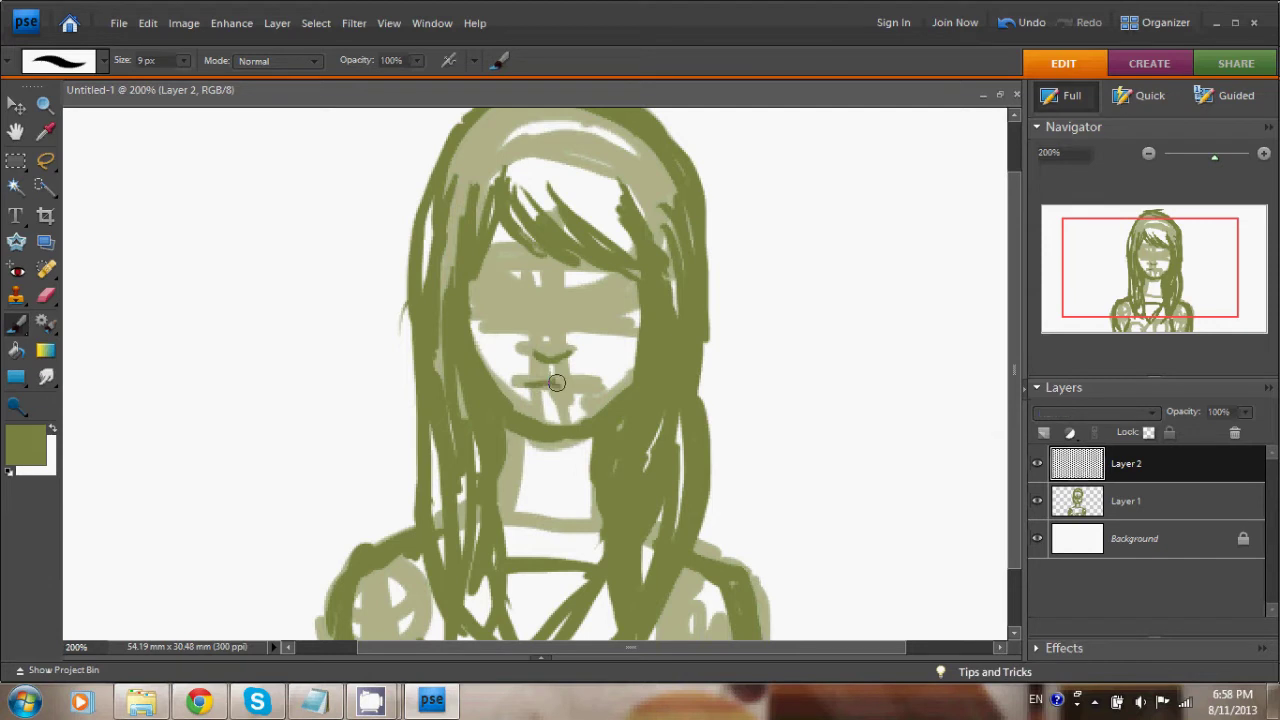
drag(554, 382, 570, 386)
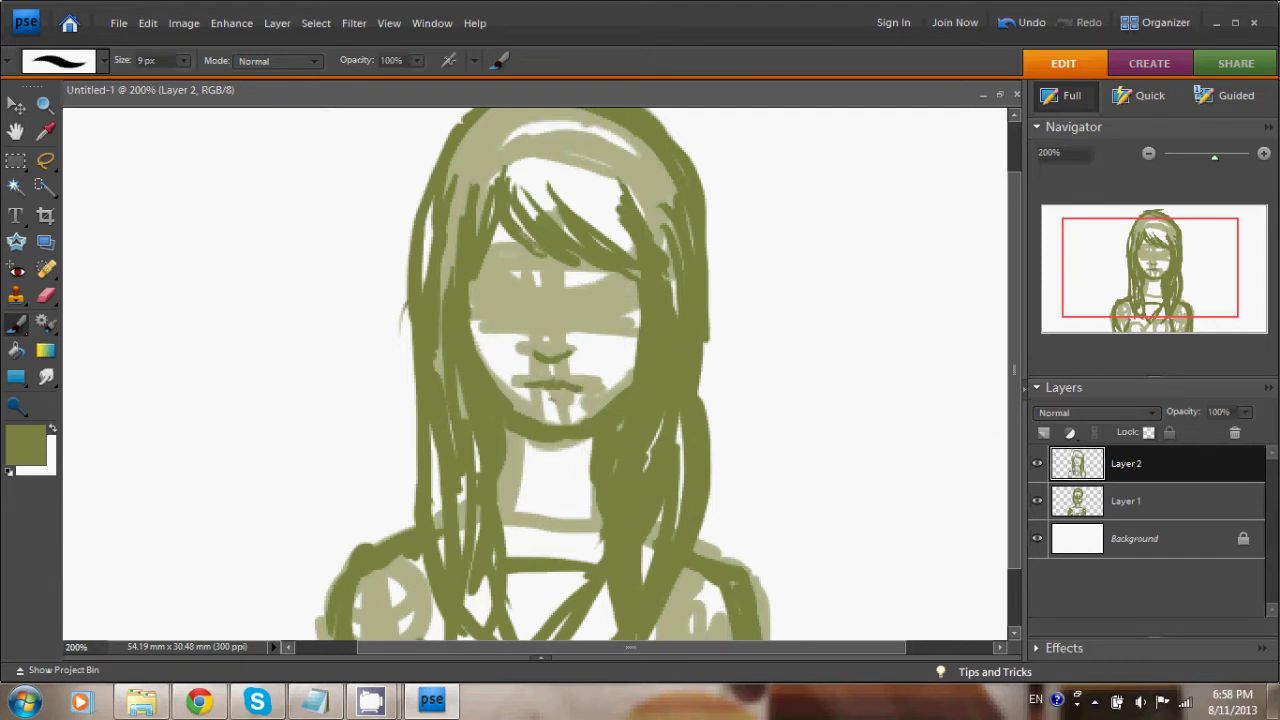
Hide Layer 1 and add a new empty layer above Layer 2, keeping the new layer active.
click(1037, 501)
key(ctrl+minus)
key(ctrl+minus)
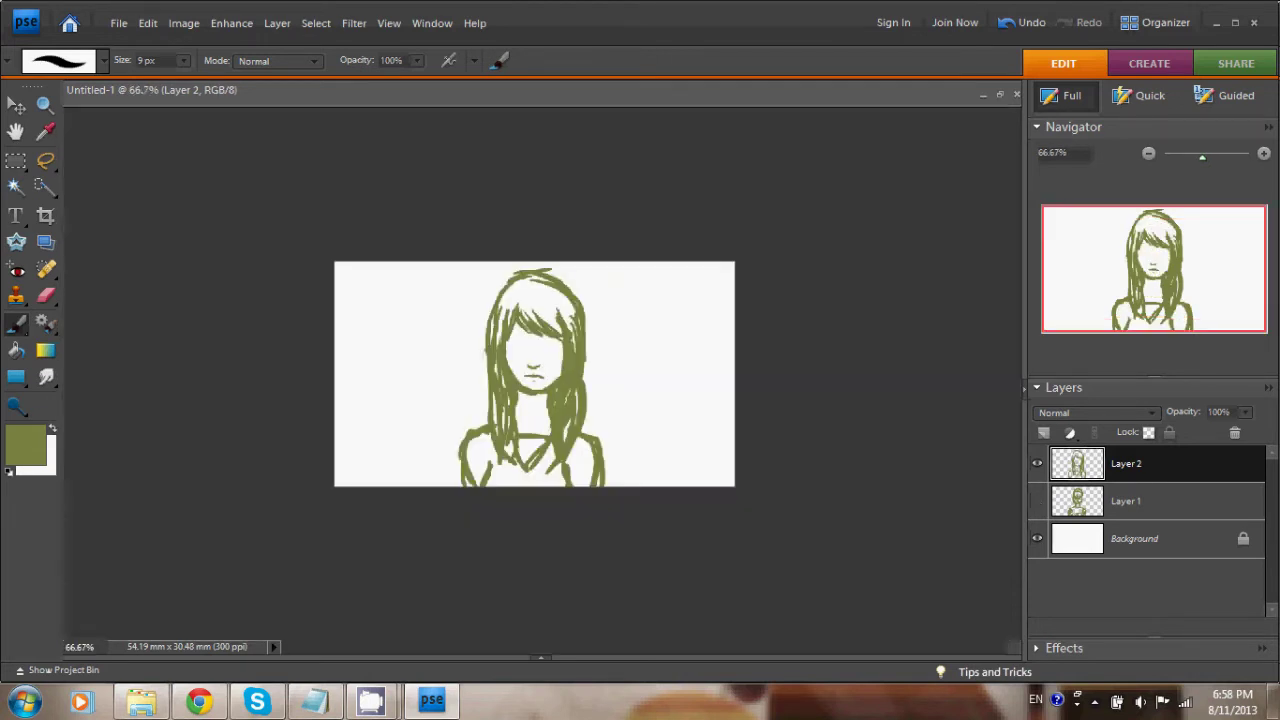
key(ctrl+plus)
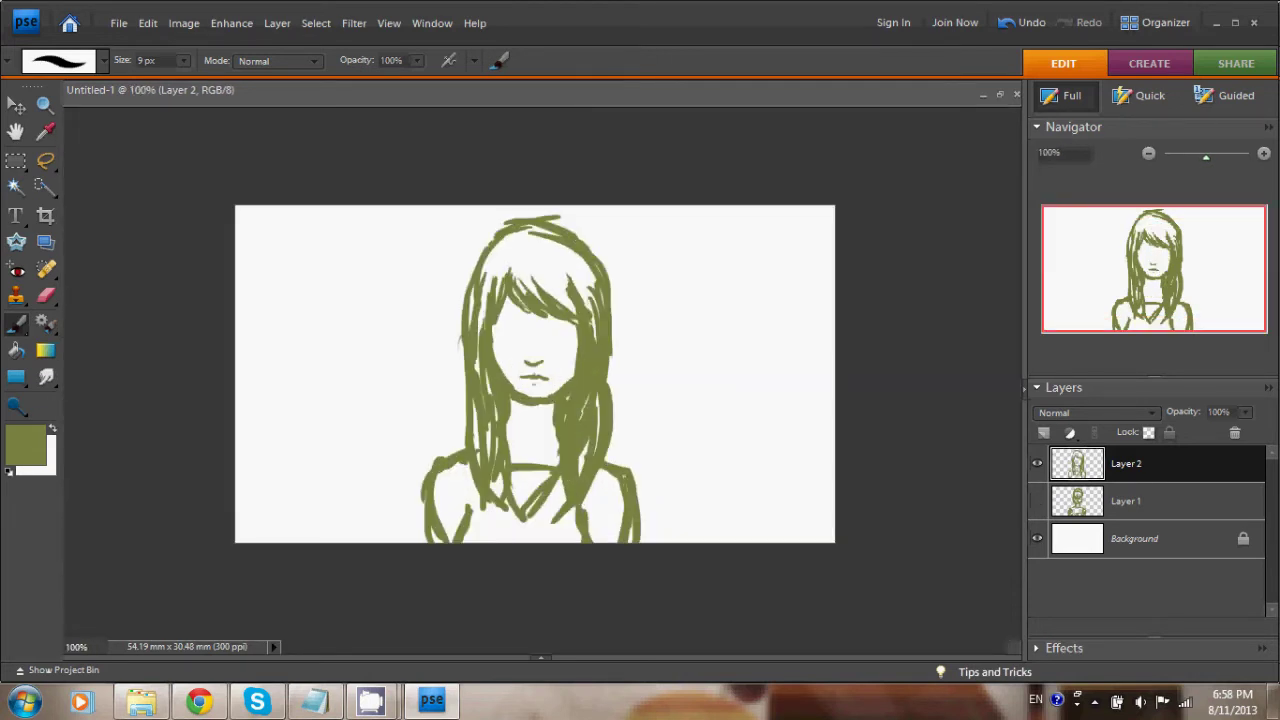
key(ctrl+shift+alt+n)
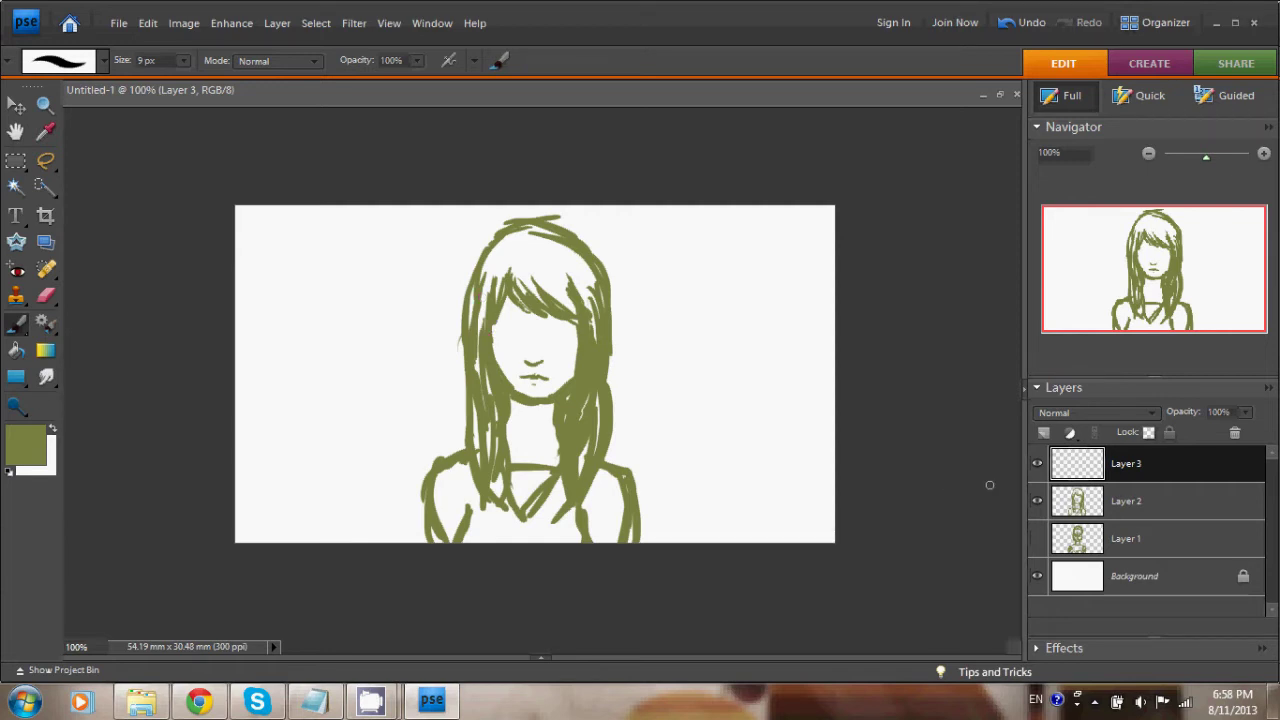
click(1126, 501)
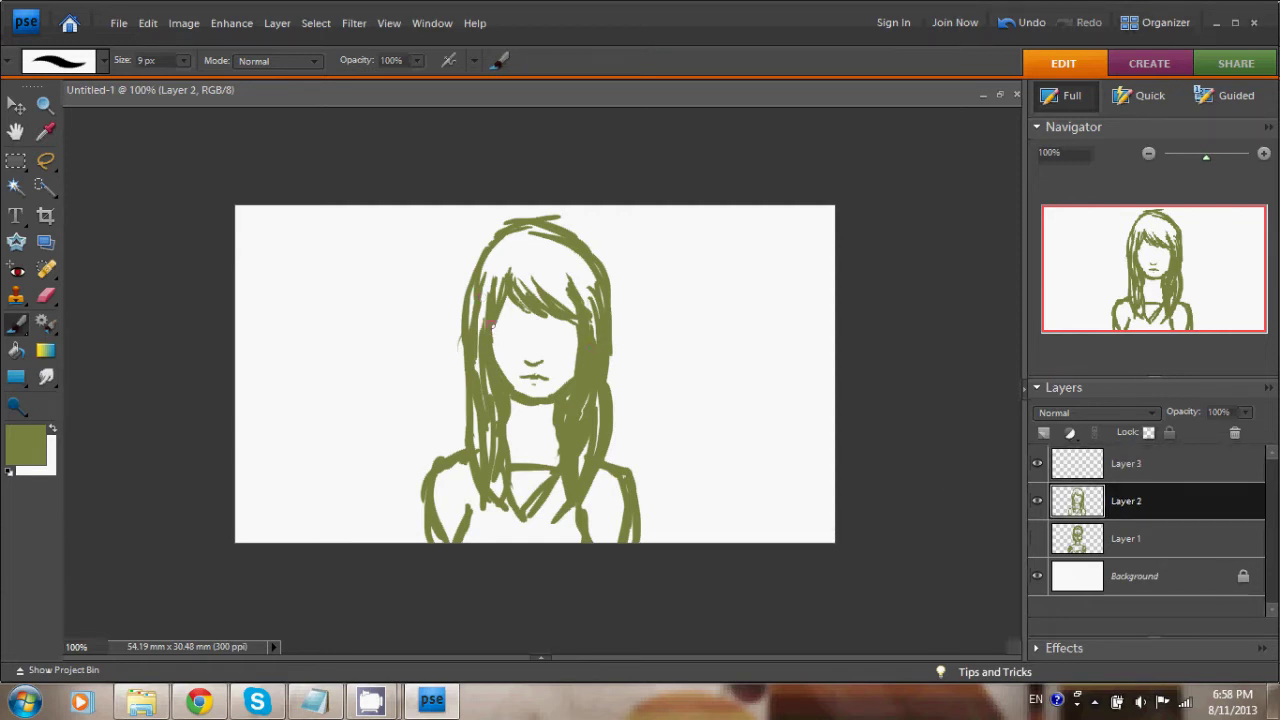
key(alt+bracketright)
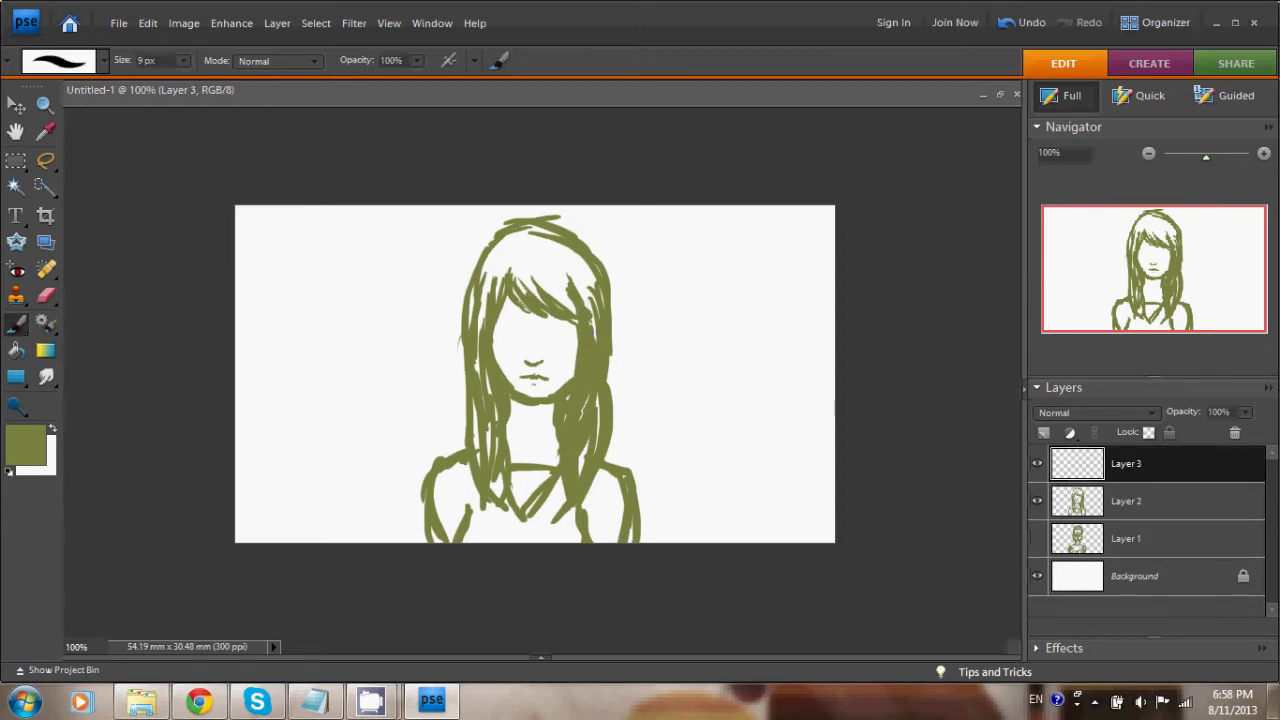
Show Layer 1 as a guide, draw both open eyes on Layer 3, and hide Layer 1 again.
key(ctrl+plus)
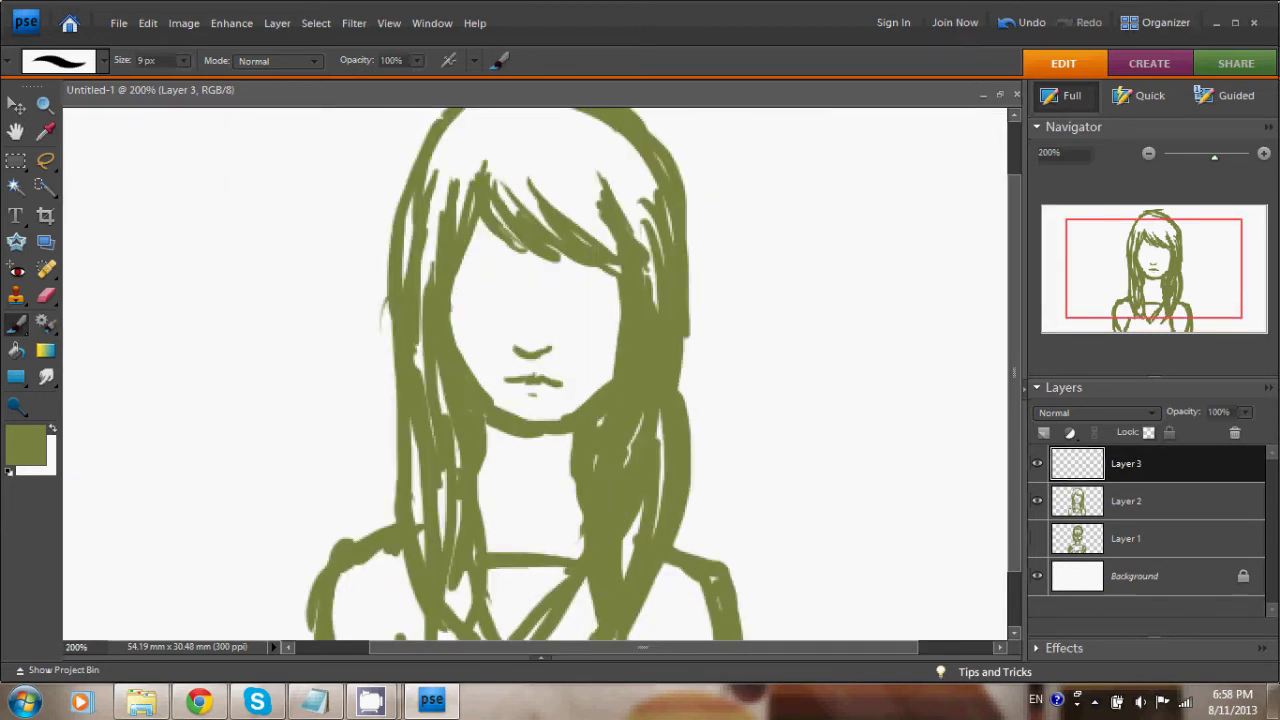
drag(535, 370, 520, 391)
key(ctrl+minus)
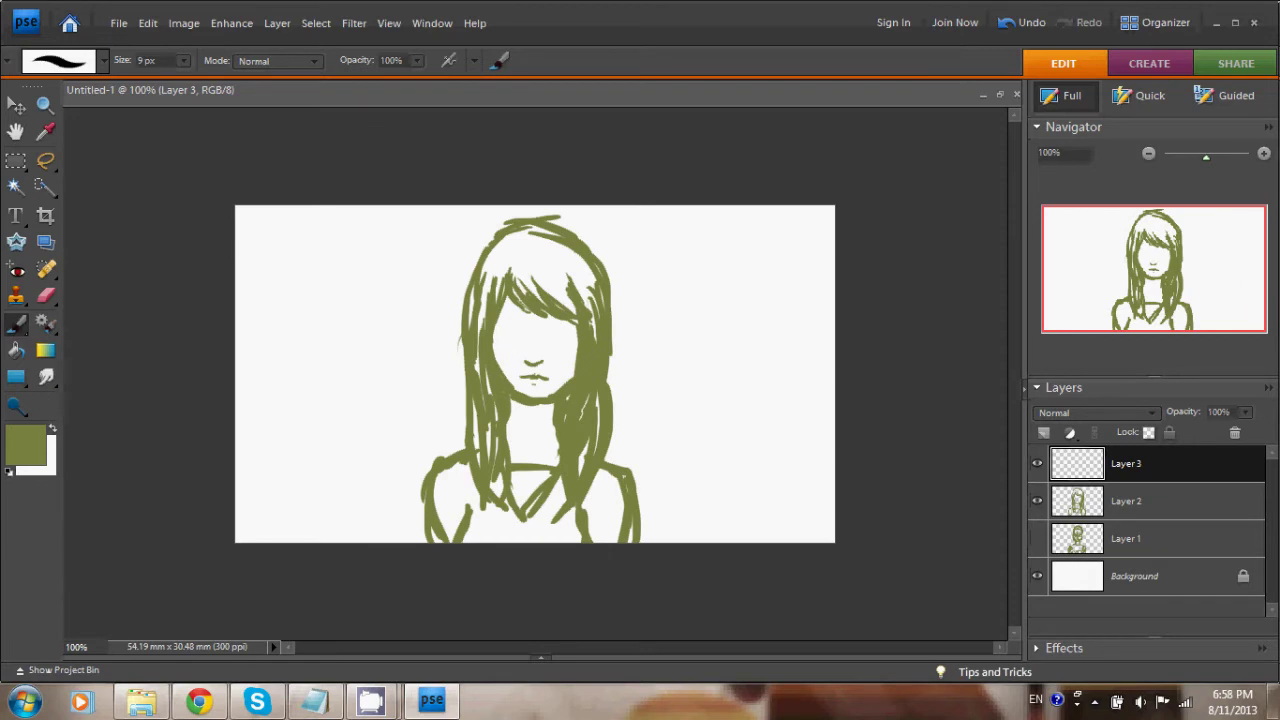
key(ctrl+plus)
key(ctrl+plus)
key(ctrl+plus)
drag(776, 198, 796, 298)
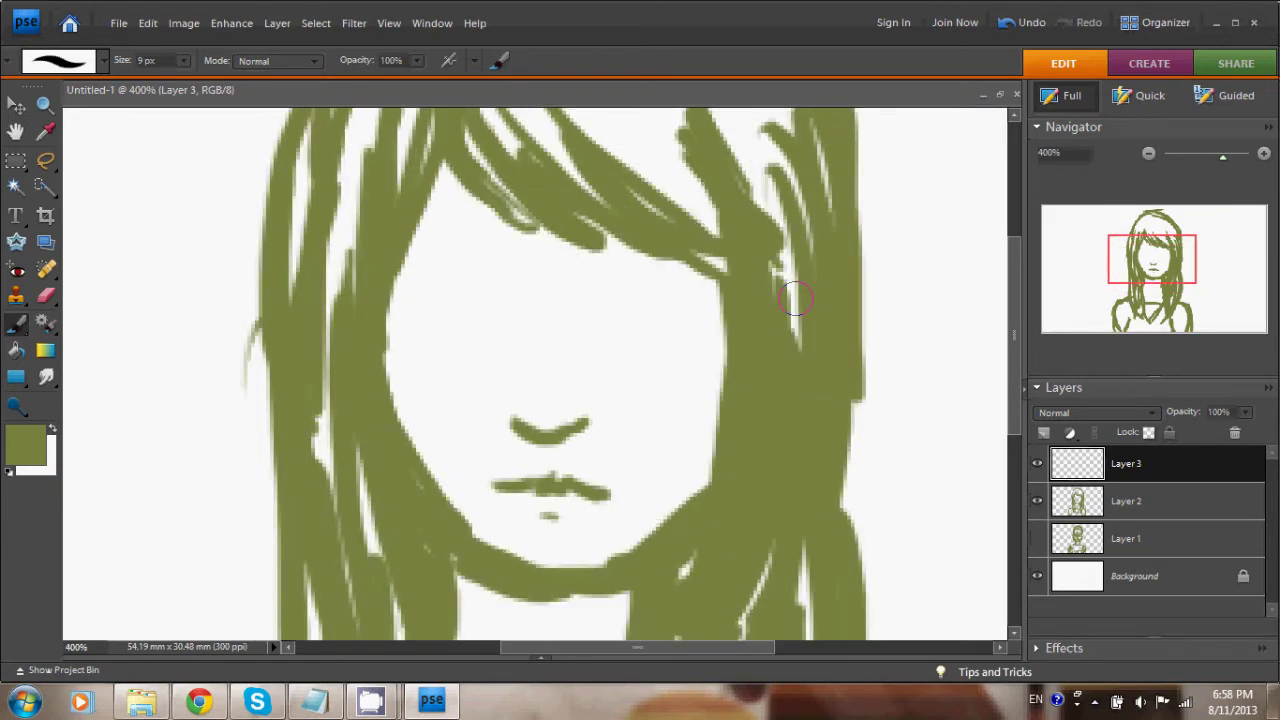
click(1037, 538)
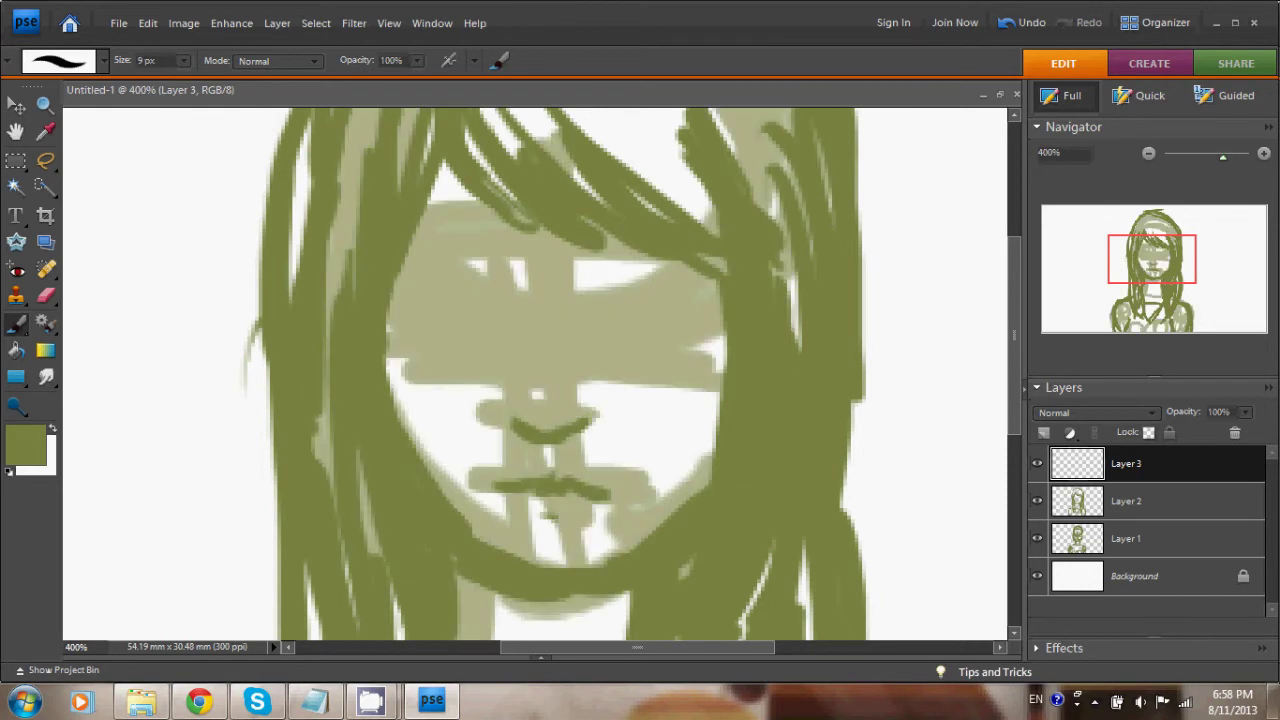
double_click(1127, 464)
key(Return)
drag(620, 323, 654, 326)
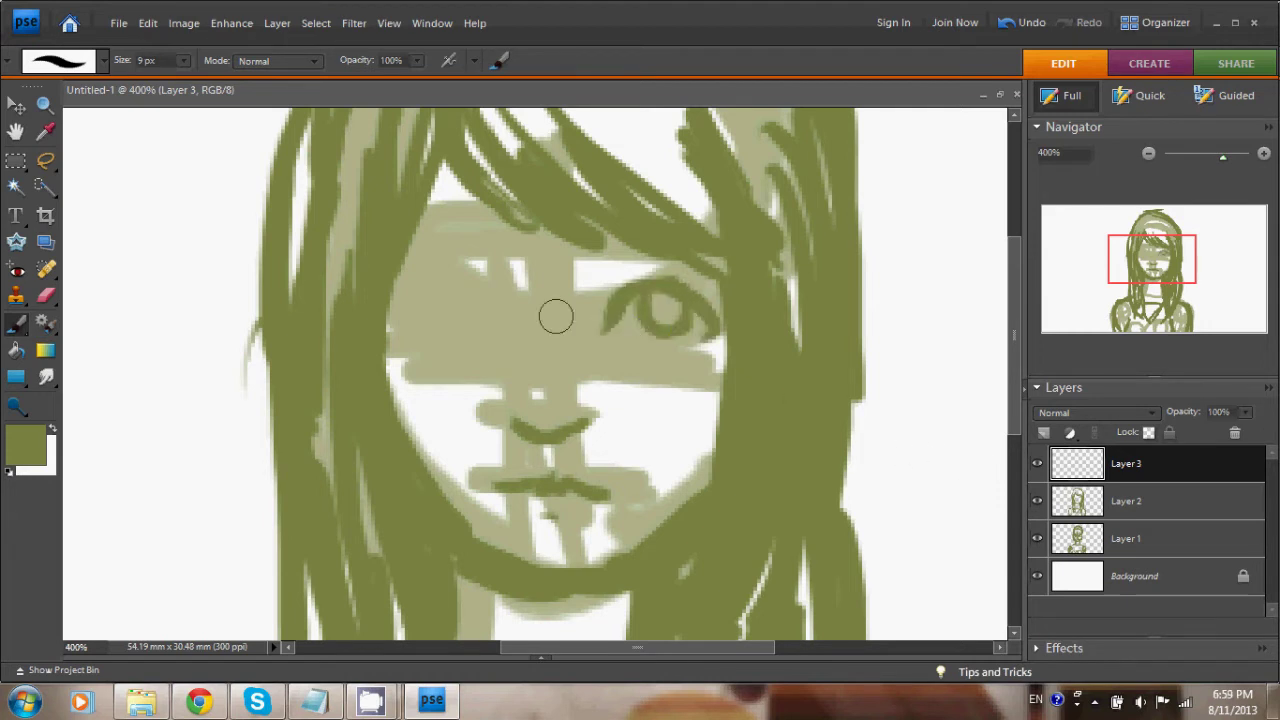
mouse_move(495, 335)
mouse_down()
mouse_move(482, 306)
mouse_move(420, 336)
mouse_move(449, 314)
mouse_up()
key(e)
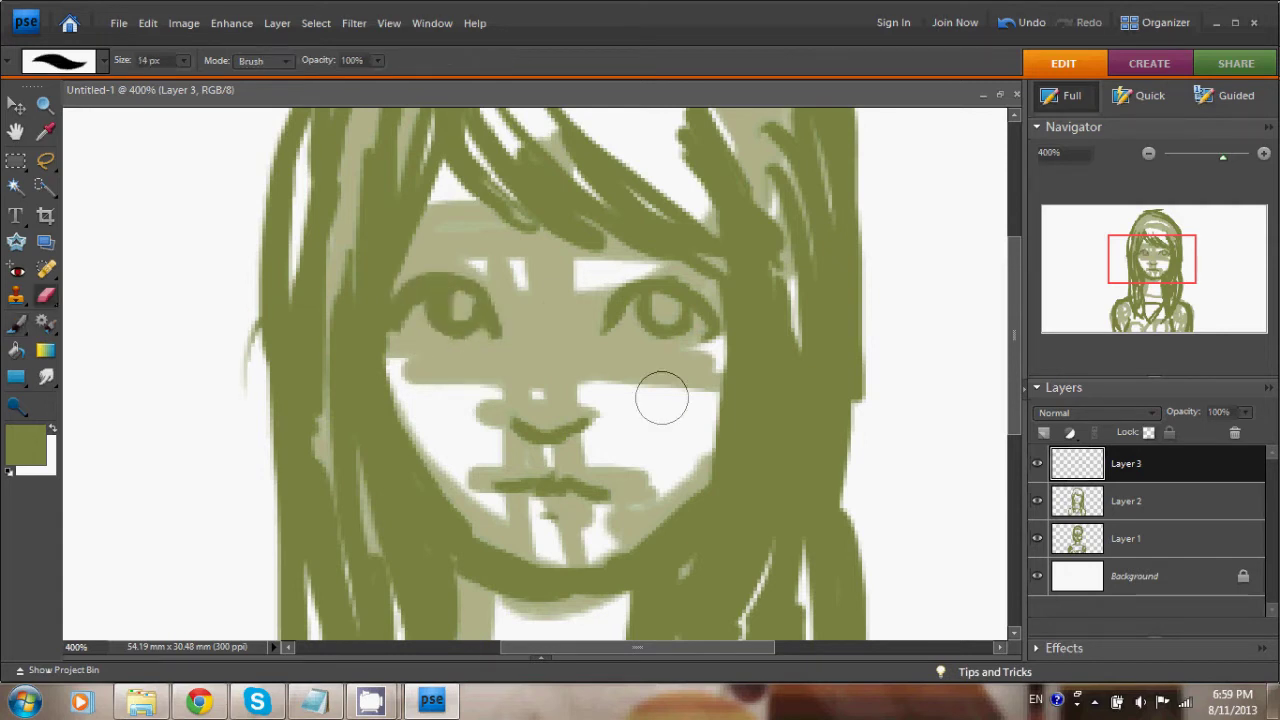
click(1037, 538)
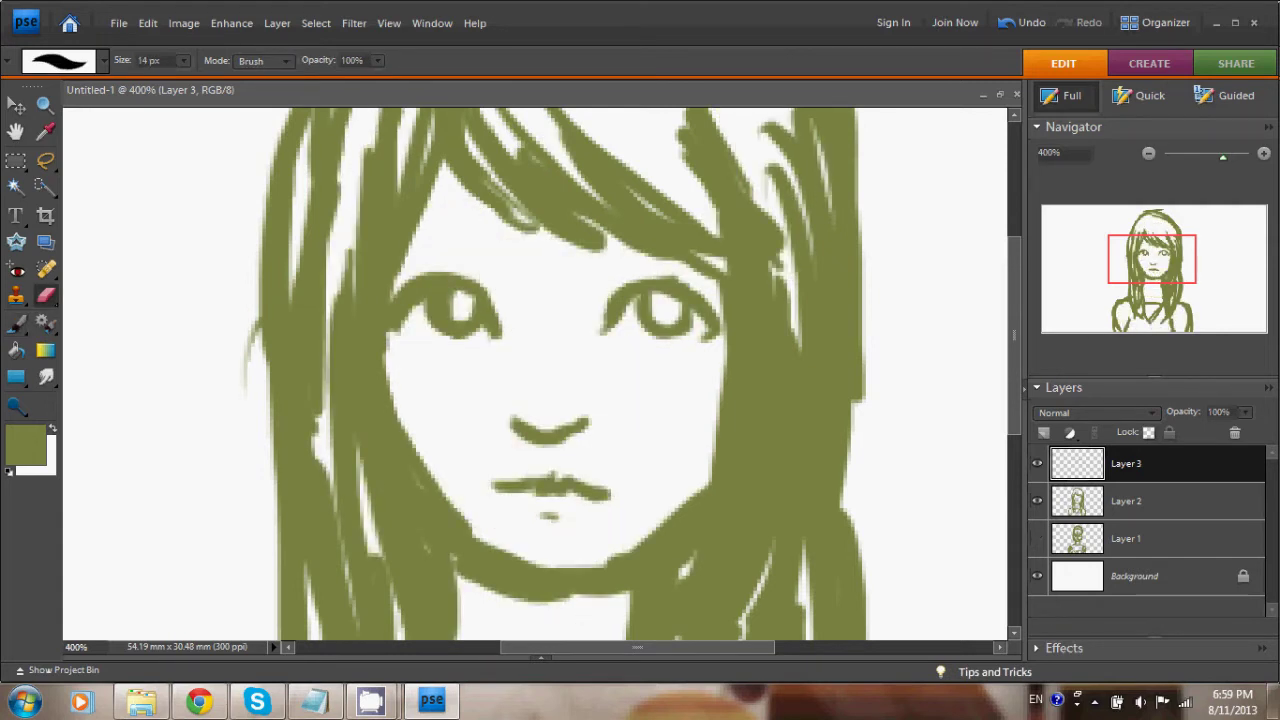
Draw the eyebrows above the eyes on Layer 2 with the 9 px brush and make Layer 3 active again.
key(b)
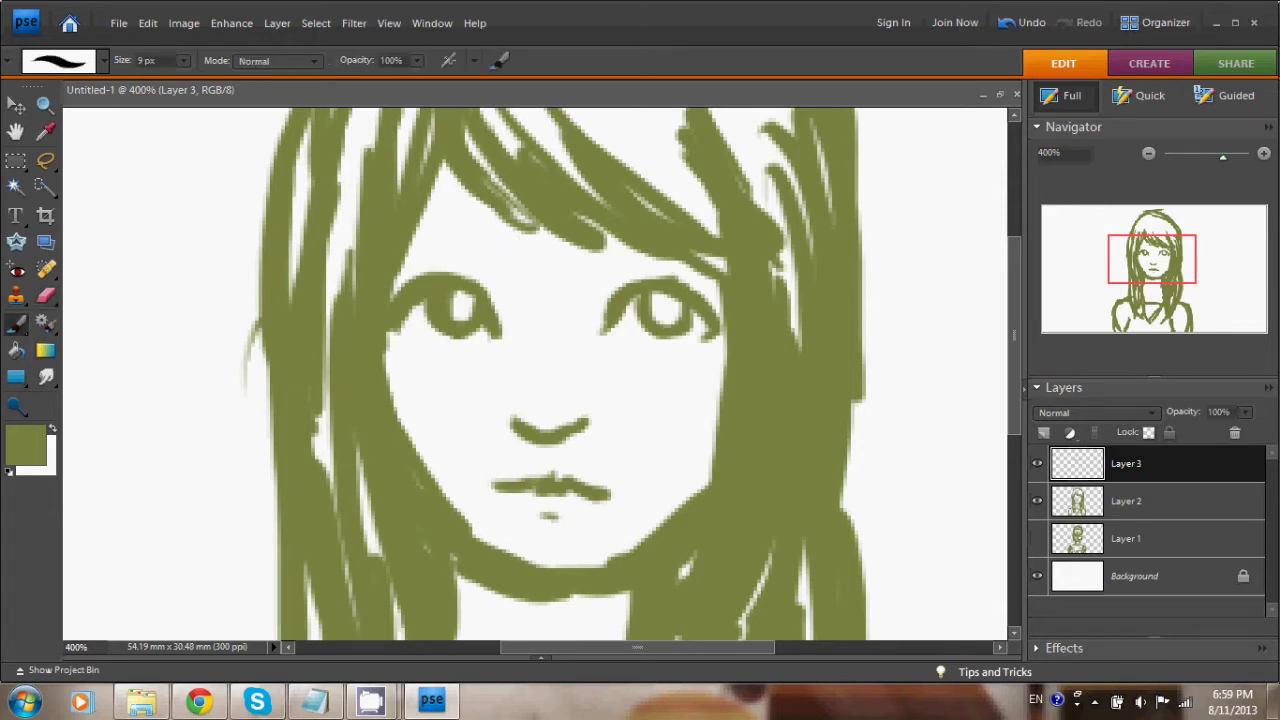
key(alt+bracketleft)
drag(412, 239, 502, 219)
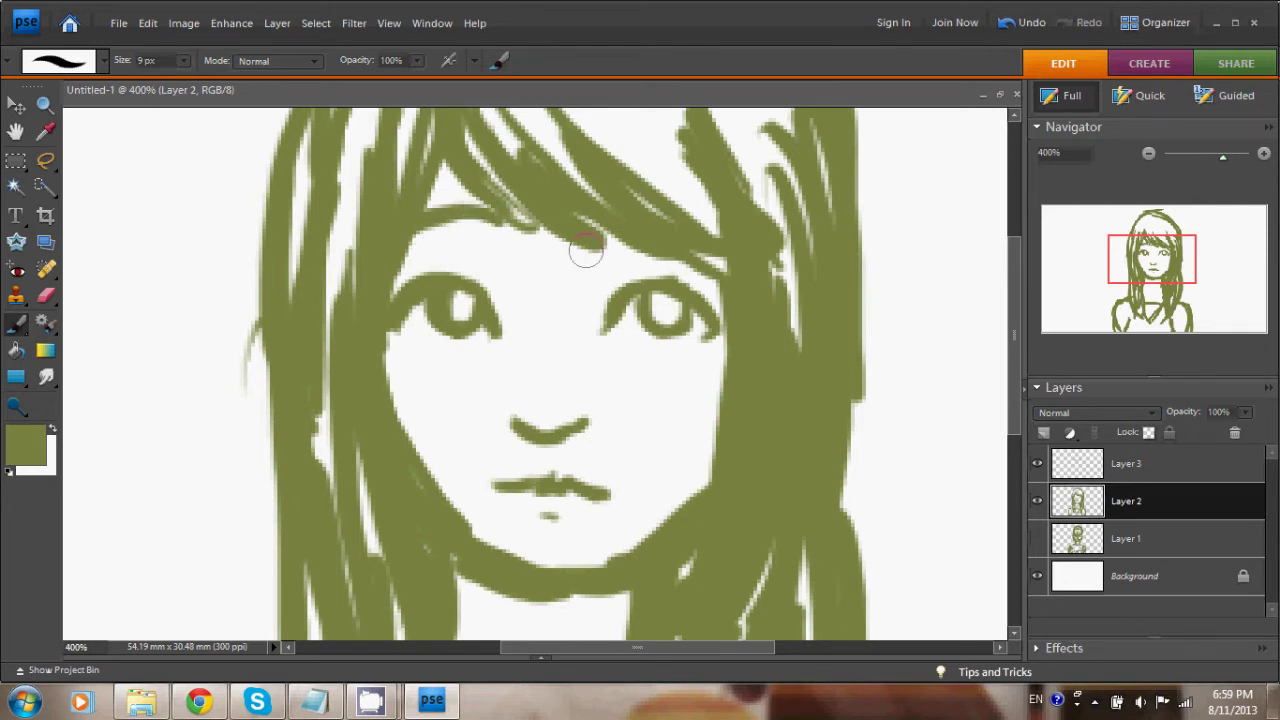
drag(645, 204, 716, 233)
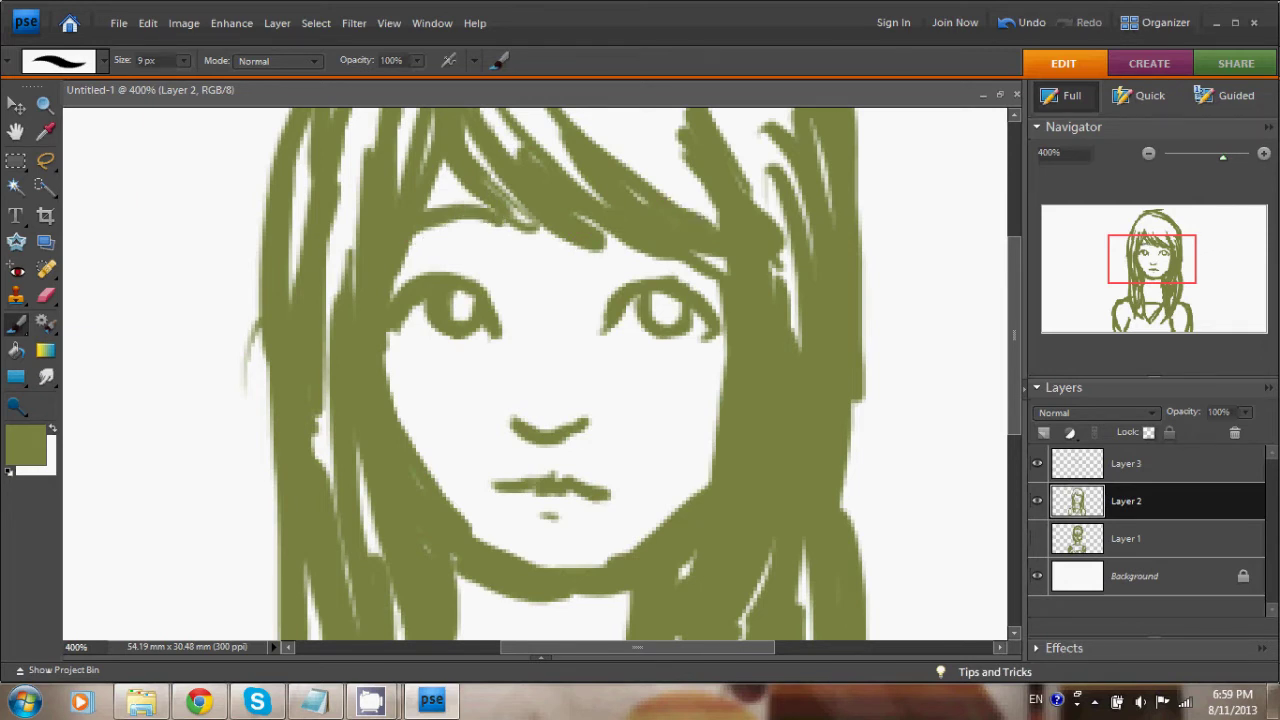
key(alt+bracketright)
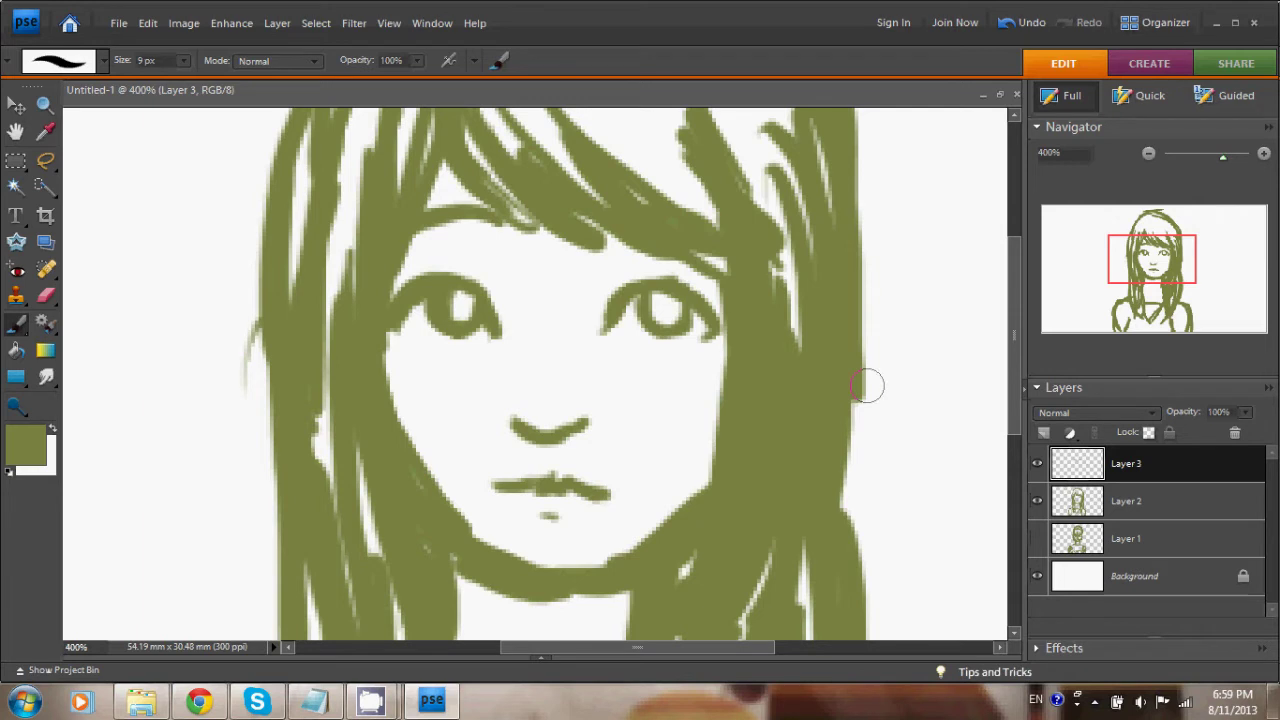
drag(867, 386, 864, 398)
key(ctrl+minus)
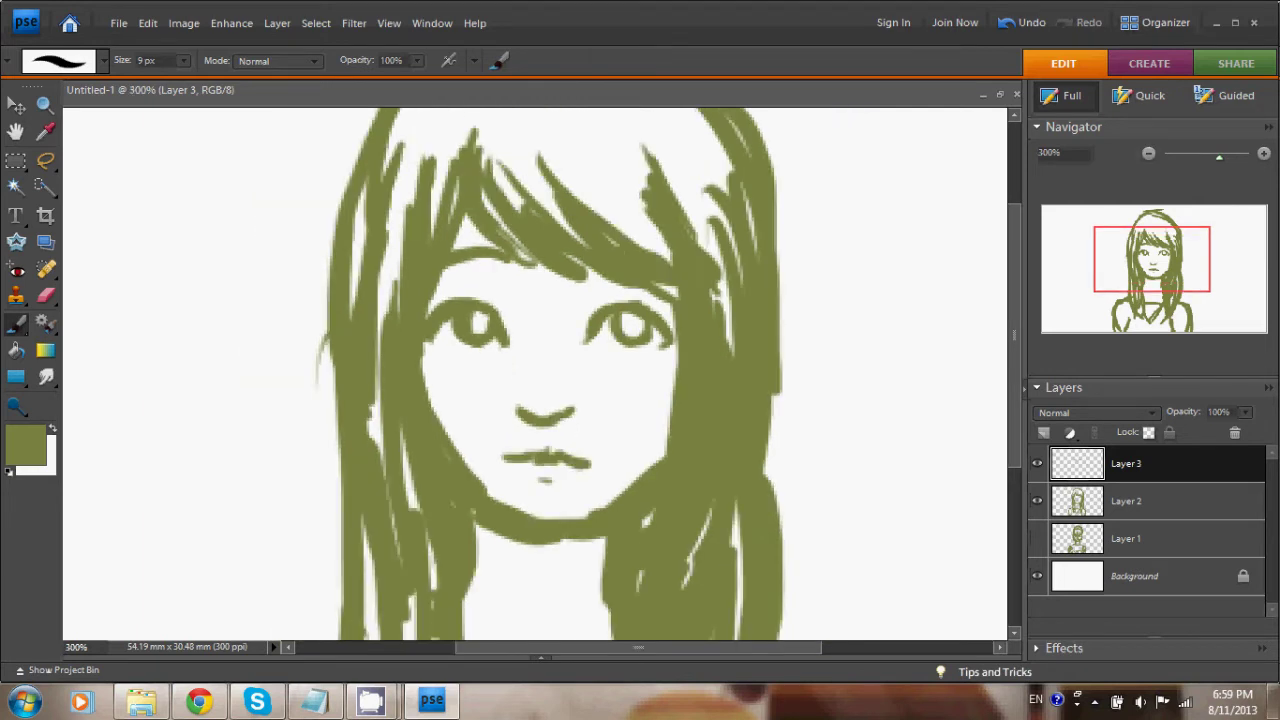
key(ctrl+minus)
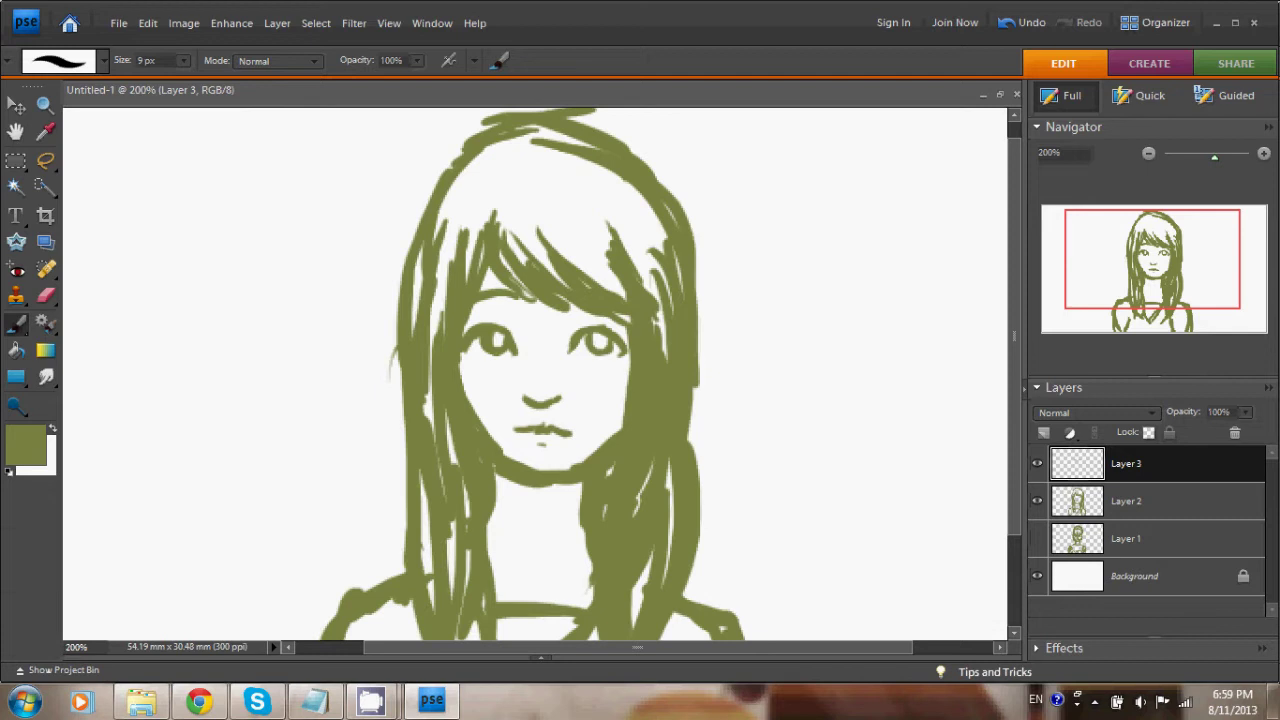
key(ctrl+minus)
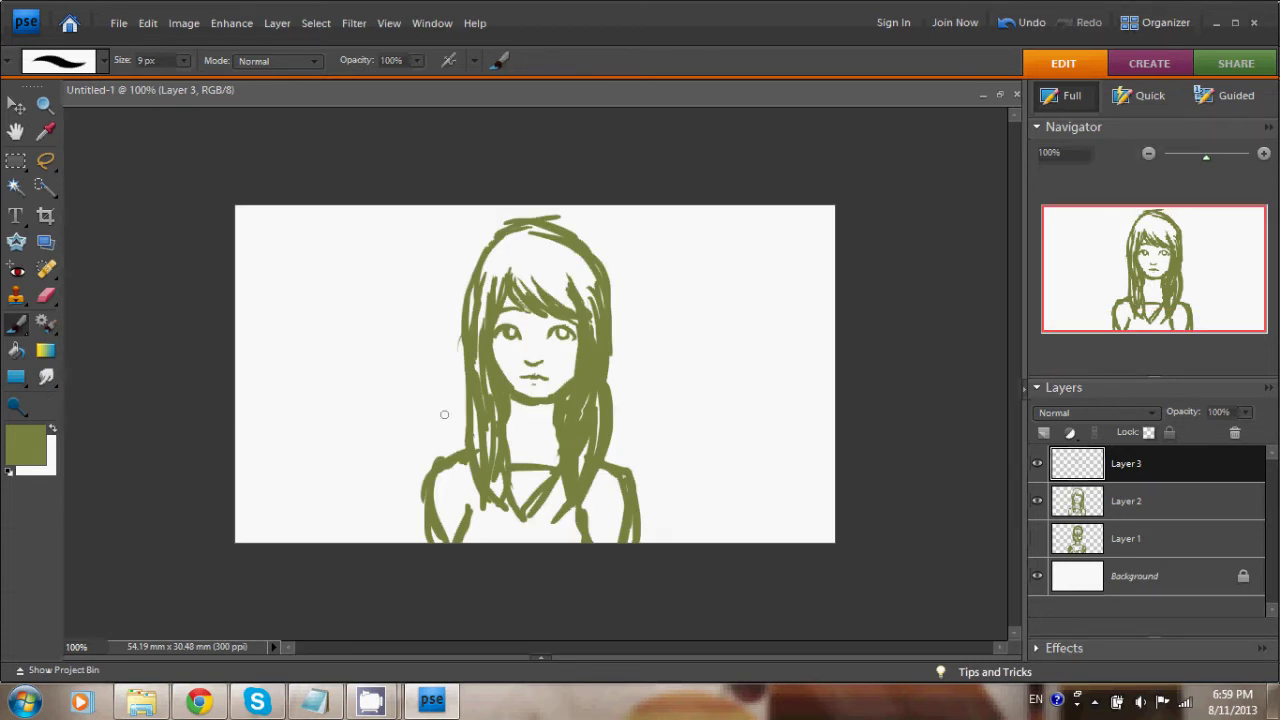
Try several opacity levels on Layer 3 to fade the open eyes, settling on 49%.
drag(1245, 412, 1200, 431)
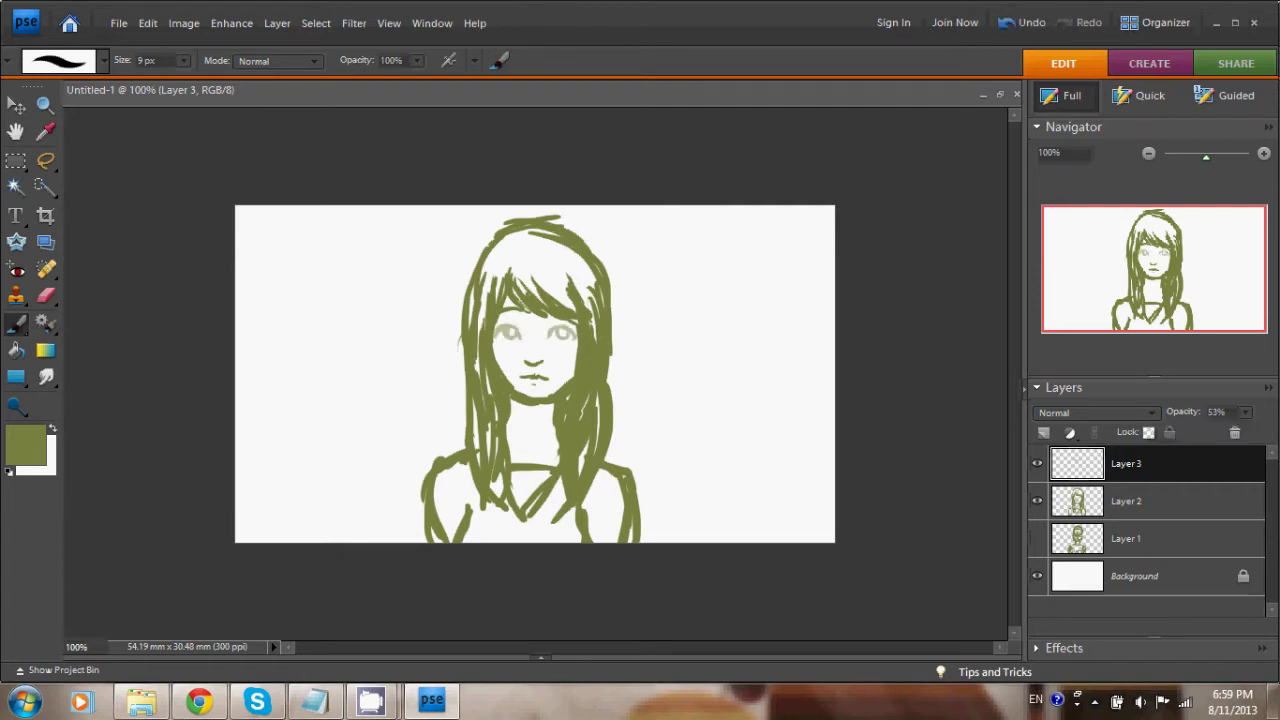
key(ctrl+plus)
key(ctrl+minus)
click(1245, 412)
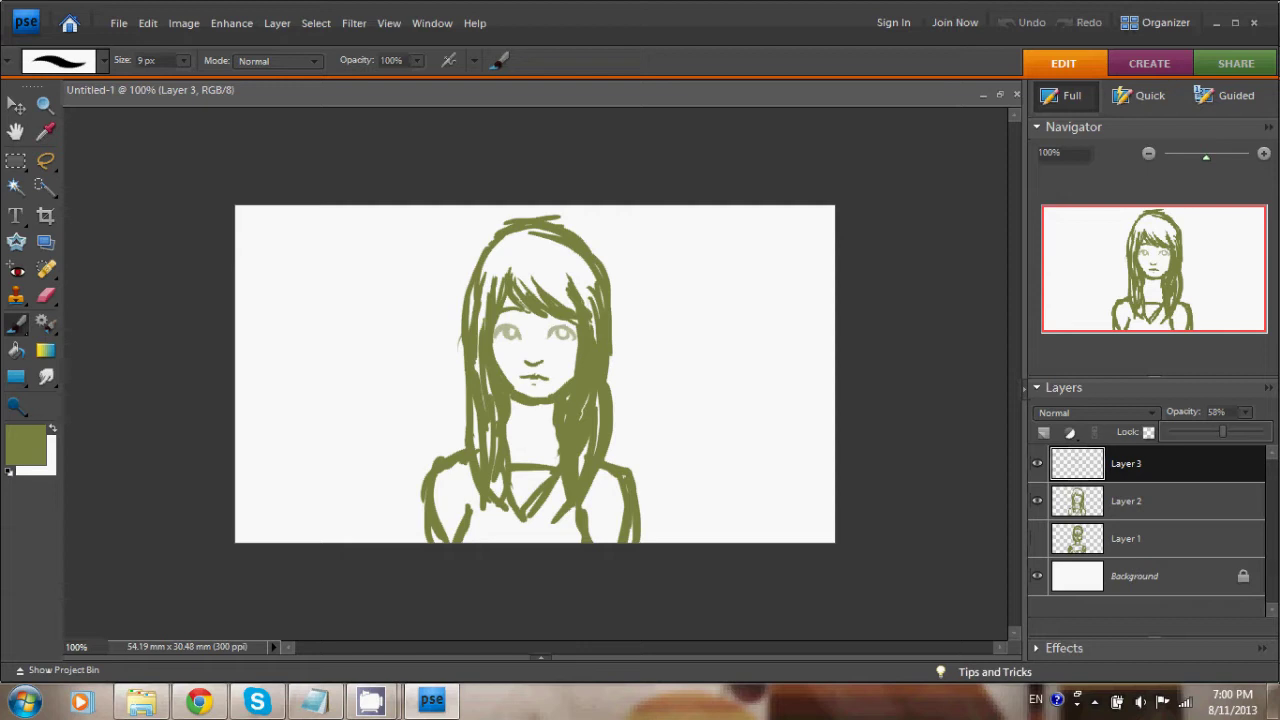
key(Return)
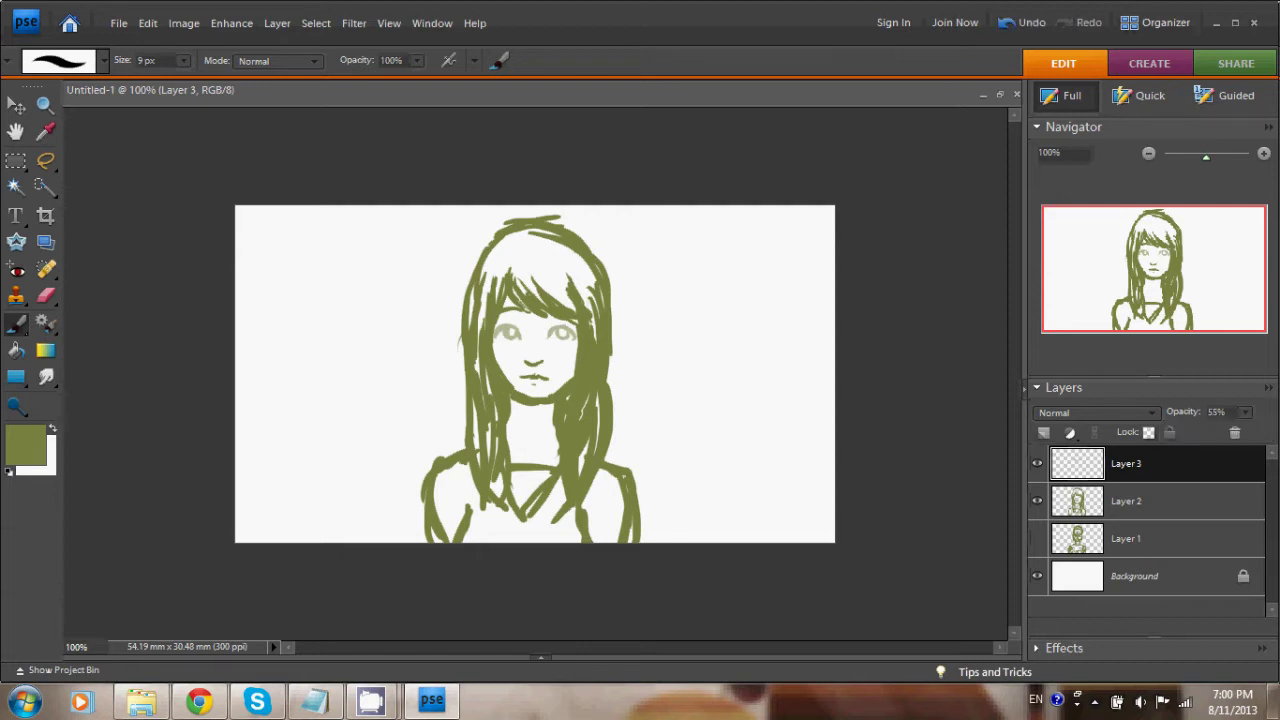
click(1245, 412)
mouse_move(1219, 432)
mouse_down()
mouse_move(1259, 432)
mouse_move(1231, 432)
mouse_up()
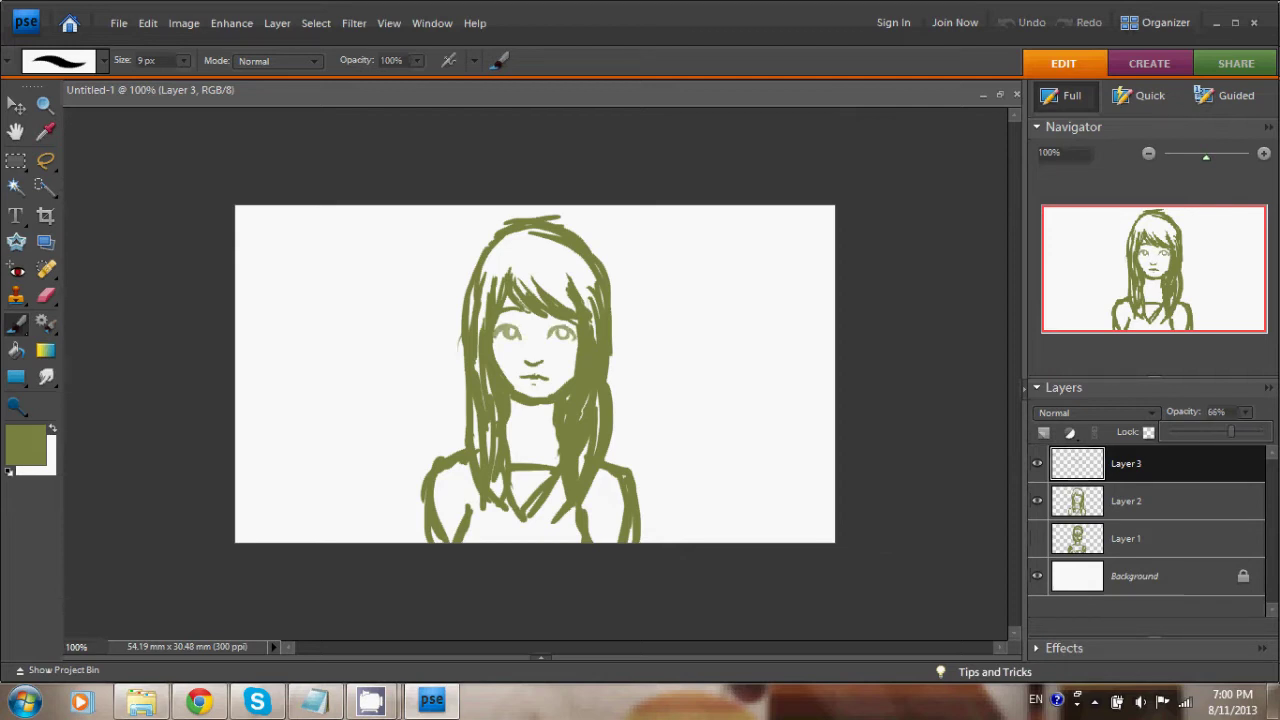
text(52)
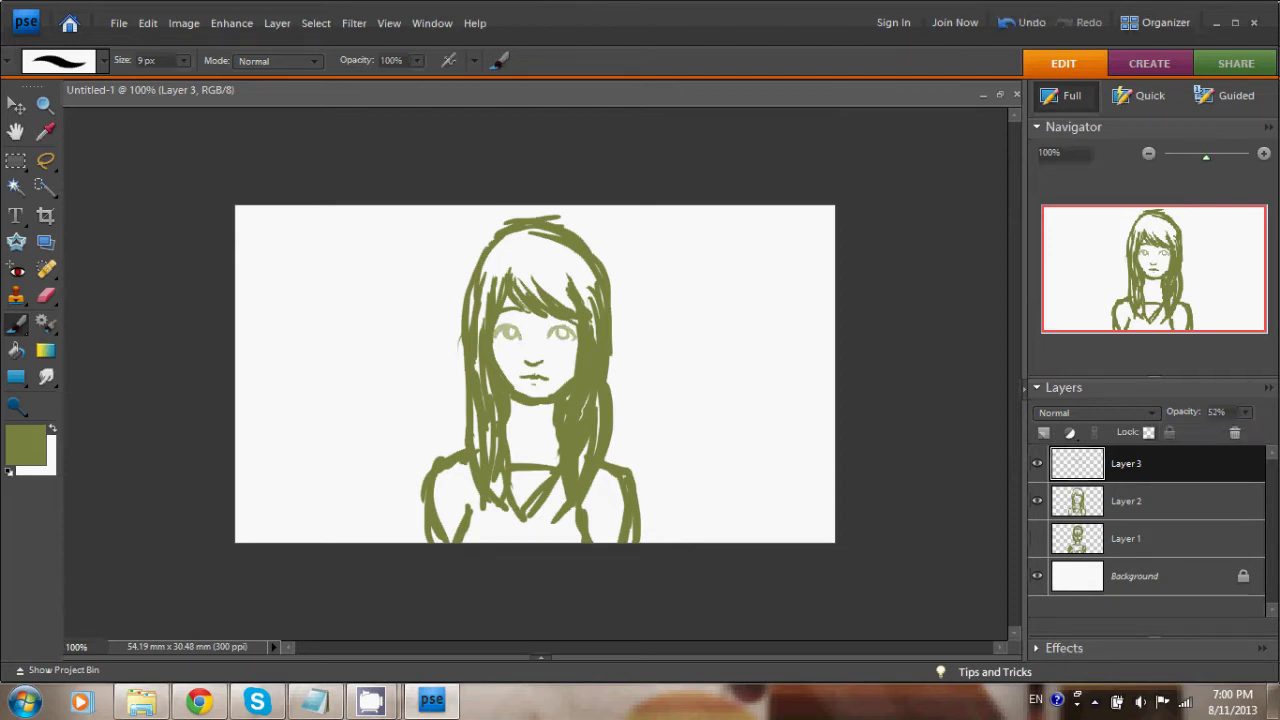
click(1245, 412)
drag(1217, 432, 1241, 432)
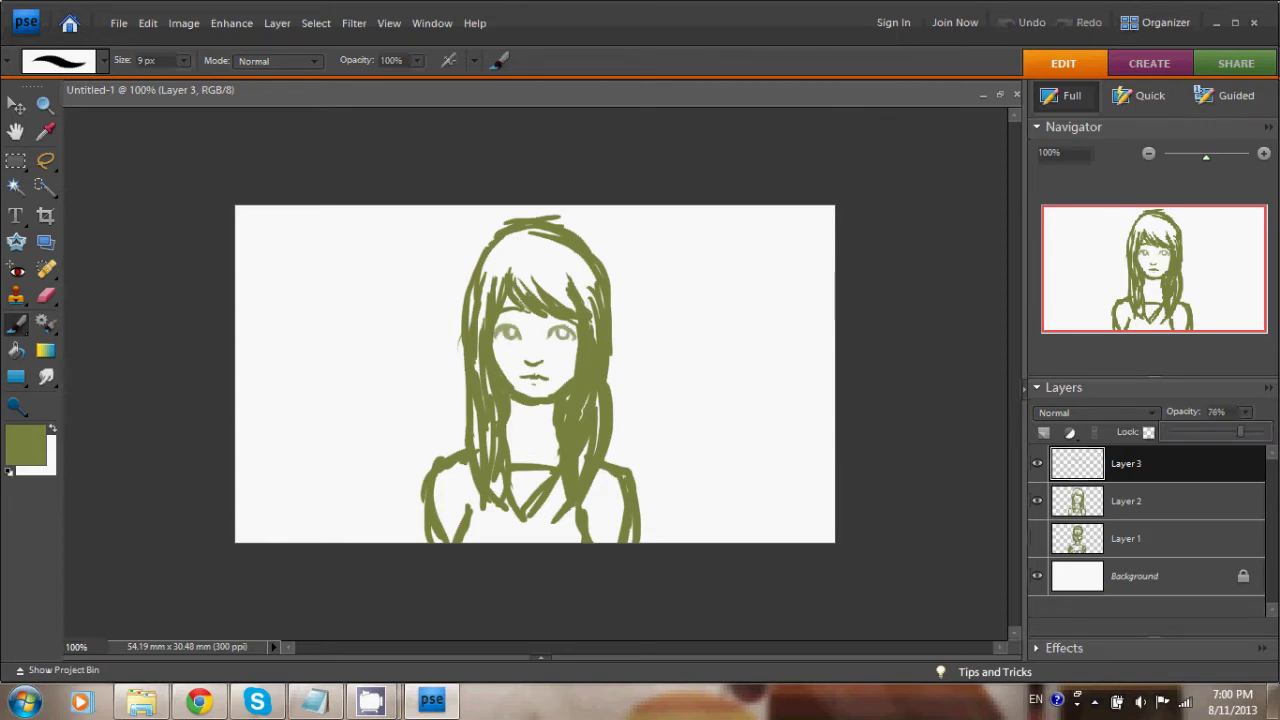
drag(1240, 431, 1220, 431)
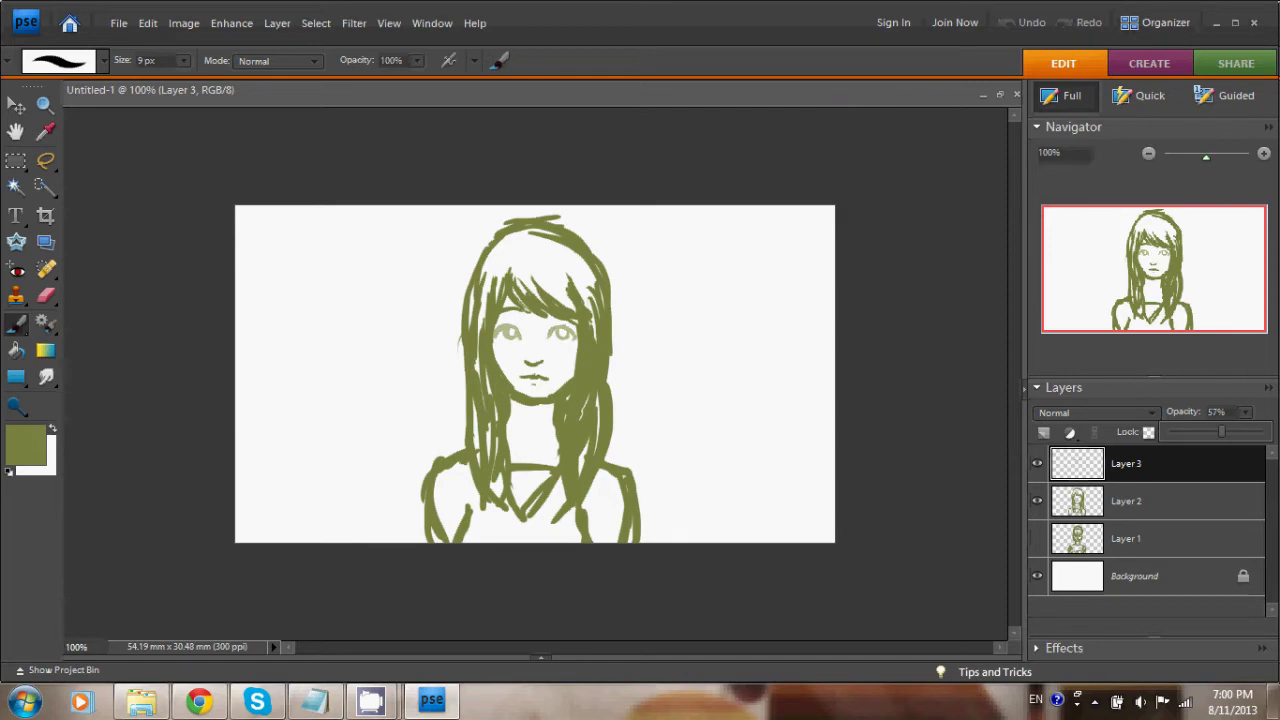
drag(1220, 431, 1217, 431)
Add a new layer above Layer 3 and draw curved closed eyelids along the lower edges of both faded eyes.
click(1043, 433)
scroll(551, 348, up, 2)
scroll(424, 436, up, 1)
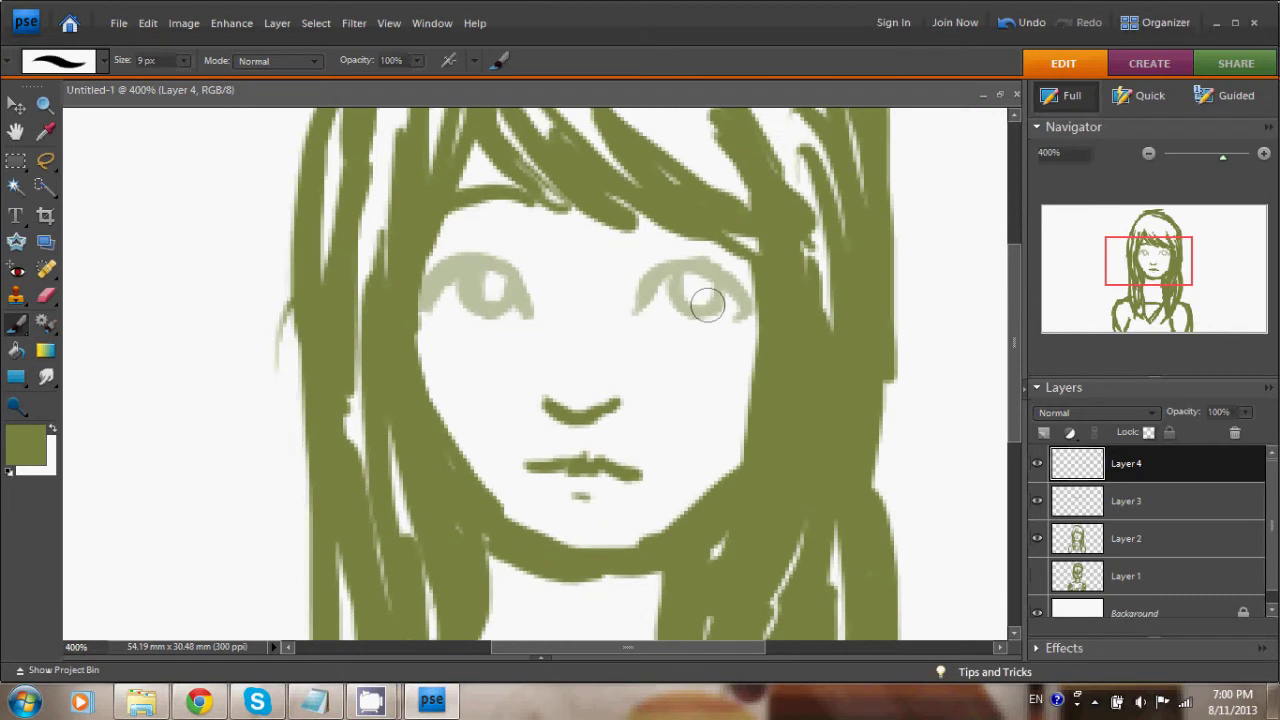
mouse_move(640, 306)
mouse_down()
mouse_move(680, 316)
mouse_move(734, 302)
mouse_move(655, 313)
mouse_up()
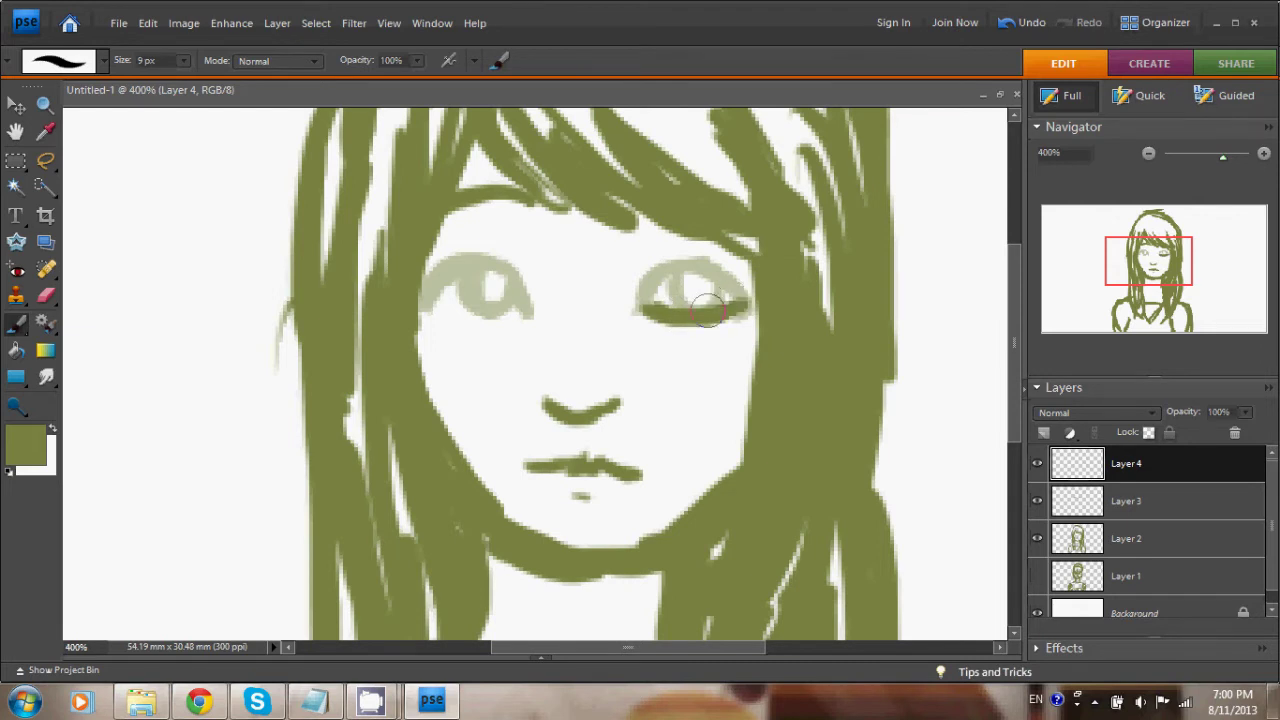
mouse_move(476, 316)
mouse_down()
mouse_move(530, 314)
mouse_move(429, 306)
mouse_move(522, 312)
mouse_up()
drag(712, 317, 753, 304)
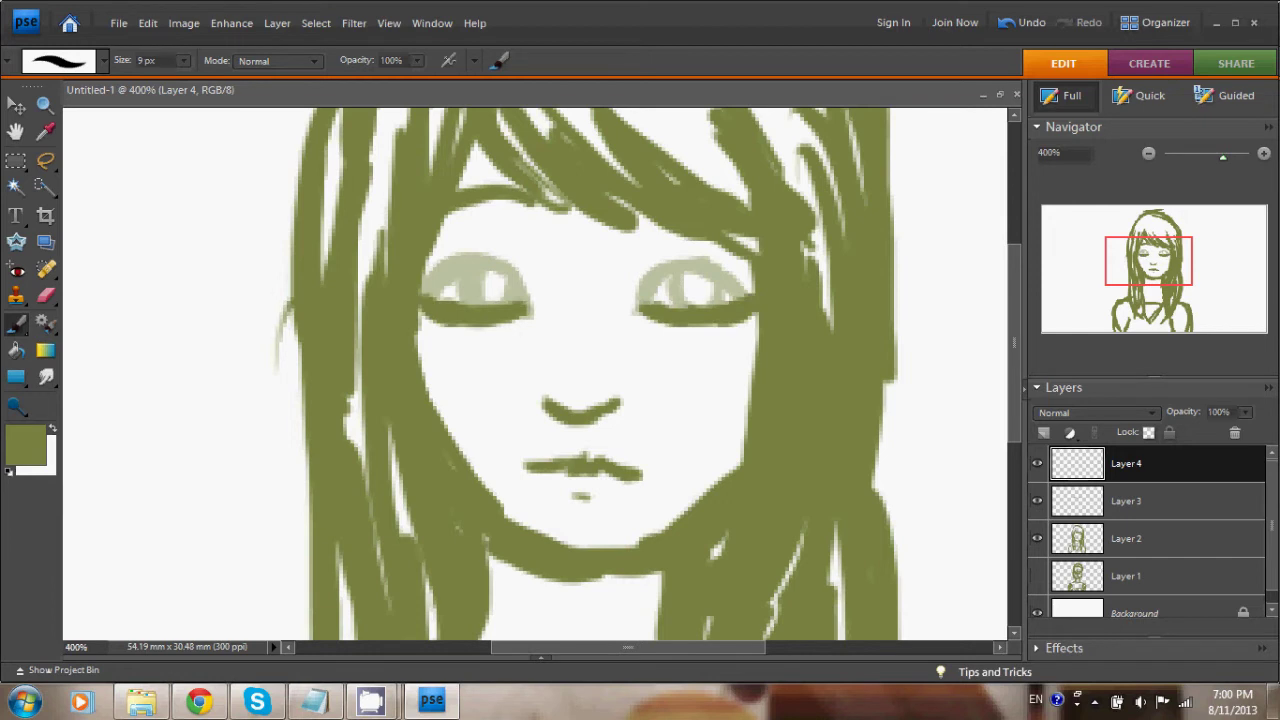
Compare the closed and open eyes by alternating the visibility of Layers 3 and 4, leaving Layer 3 shown and selected with Layer 4 hidden.
click(1037, 501)
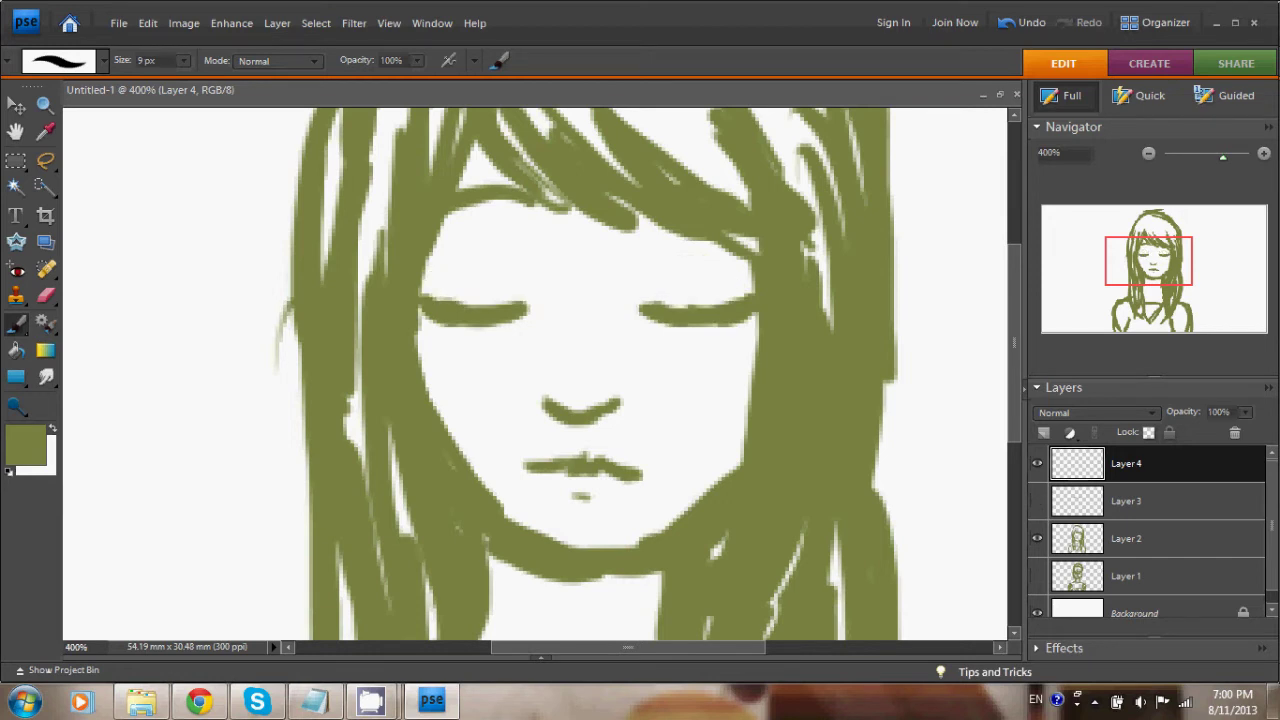
click(1148, 153)
click(1148, 153)
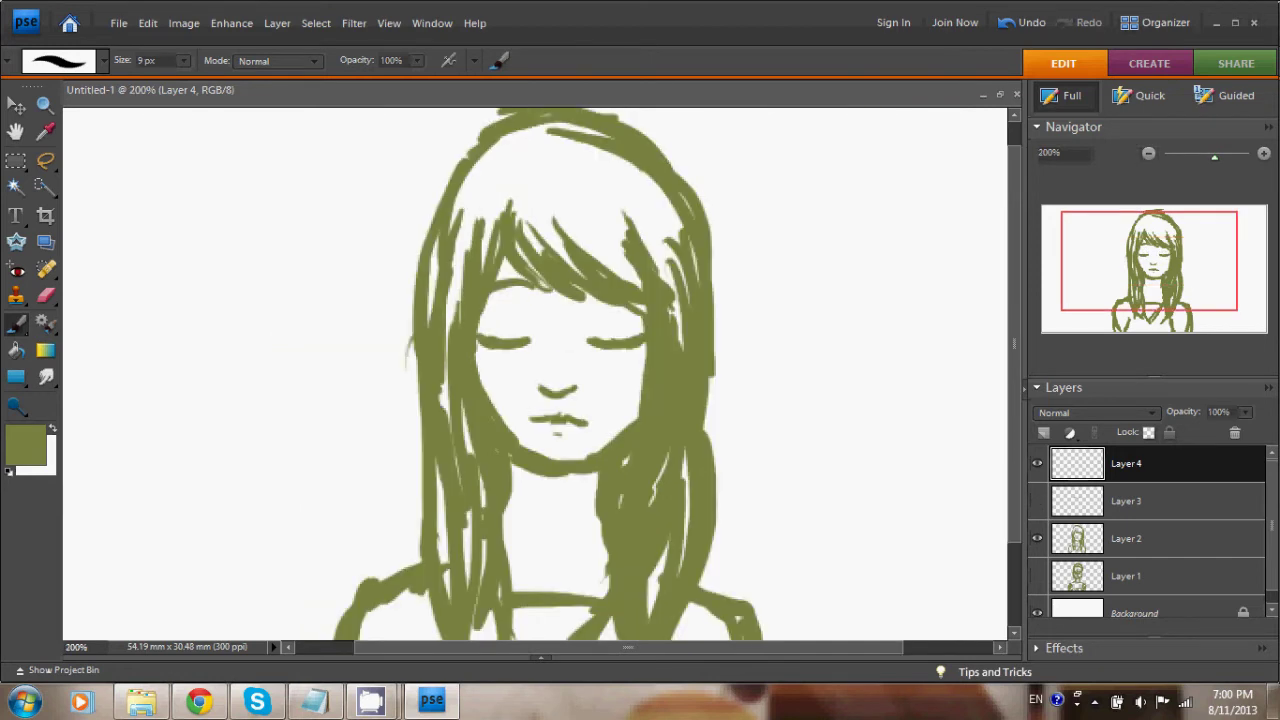
click(1037, 501)
click(1126, 501)
click(1037, 464)
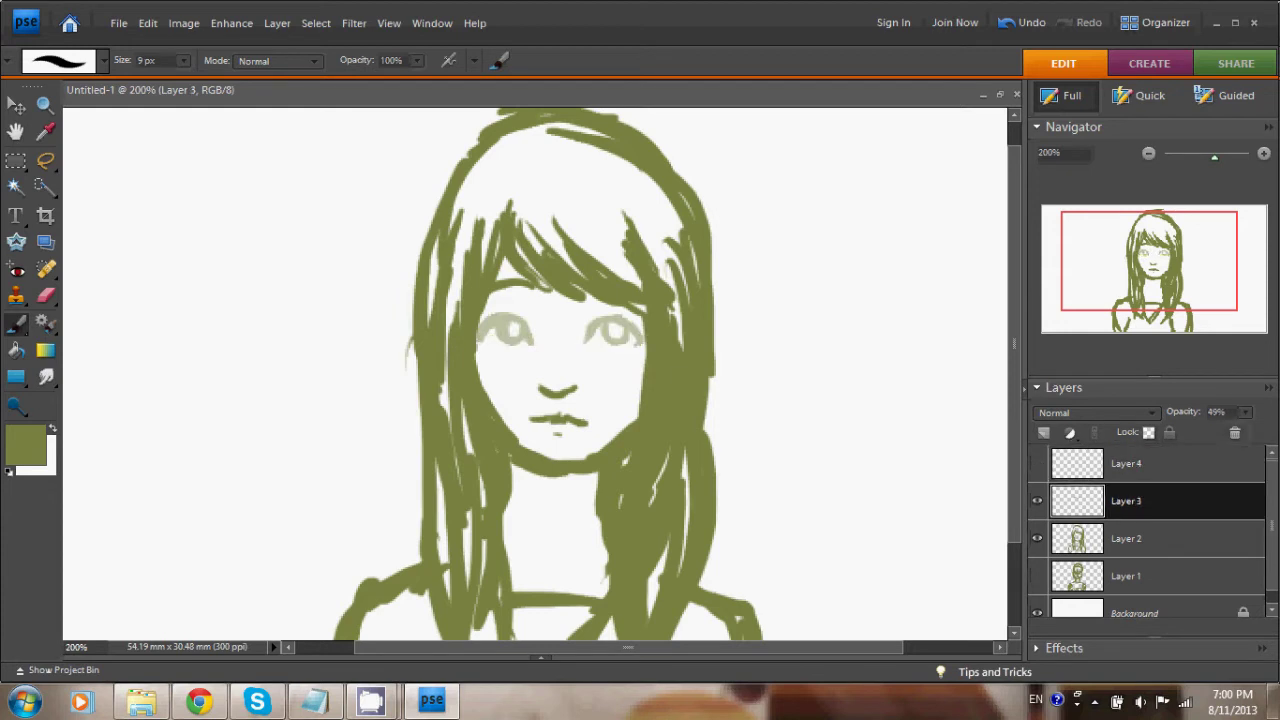
Restore Layer 3 to full opacity and compare the open and closed eyes by toggling Layers 3 and 4, leaving both shown.
drag(1245, 412, 1265, 432)
click(1126, 464)
click(1037, 464)
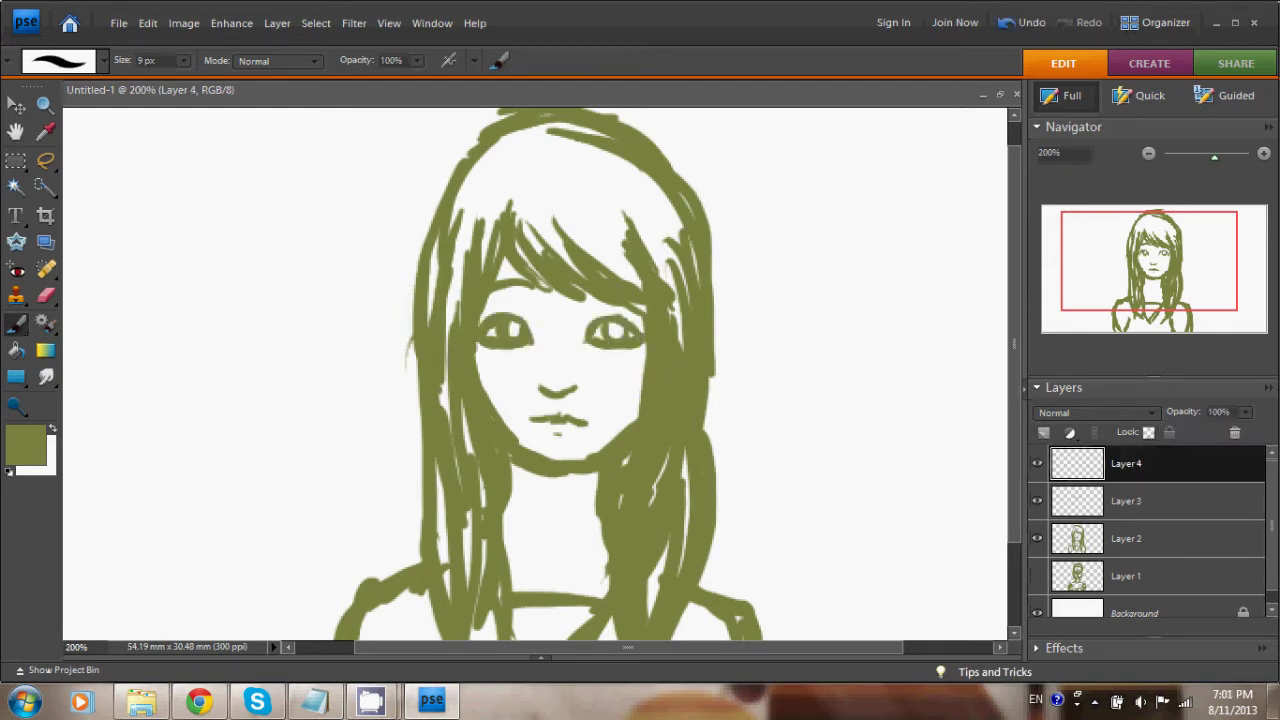
click(1037, 501)
click(1037, 463)
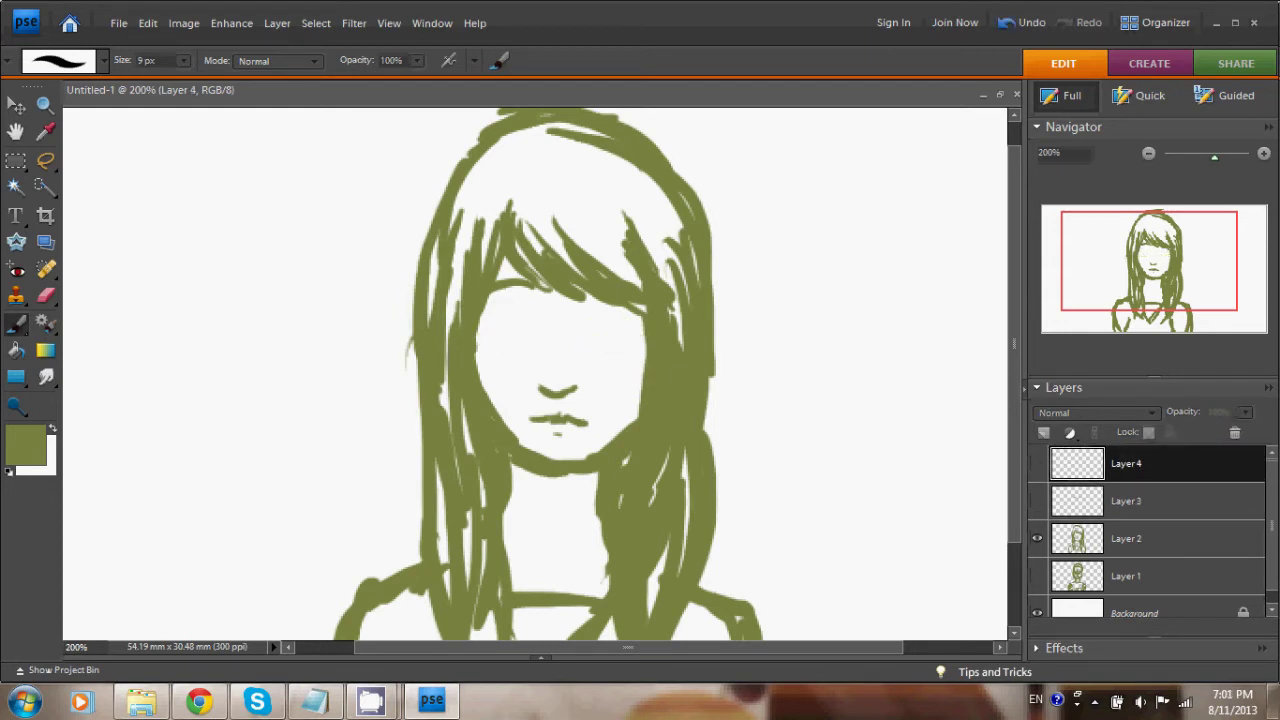
drag(1037, 463, 1037, 501)
Fade the closed eyes on Layer 4 to 38% opacity and the open eyes on Layer 3 to 43%.
drag(1245, 412, 1184, 432)
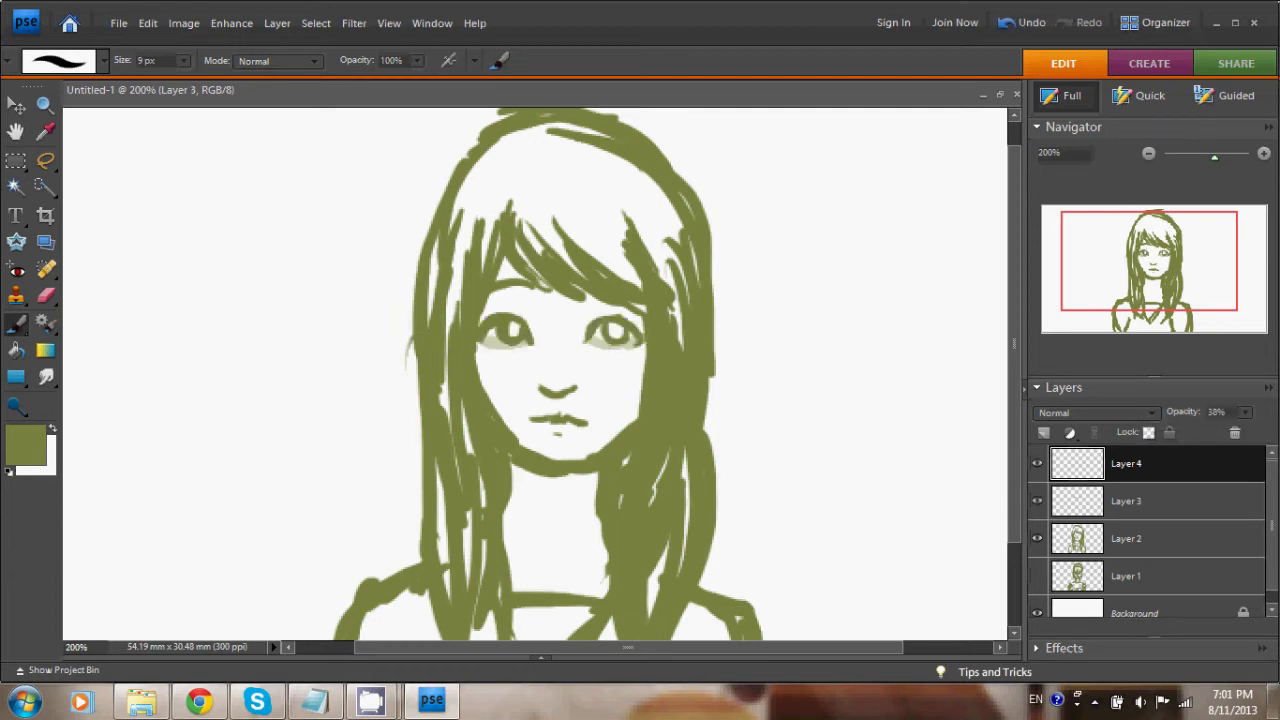
click(1160, 501)
click(1245, 412)
drag(1245, 431, 1189, 431)
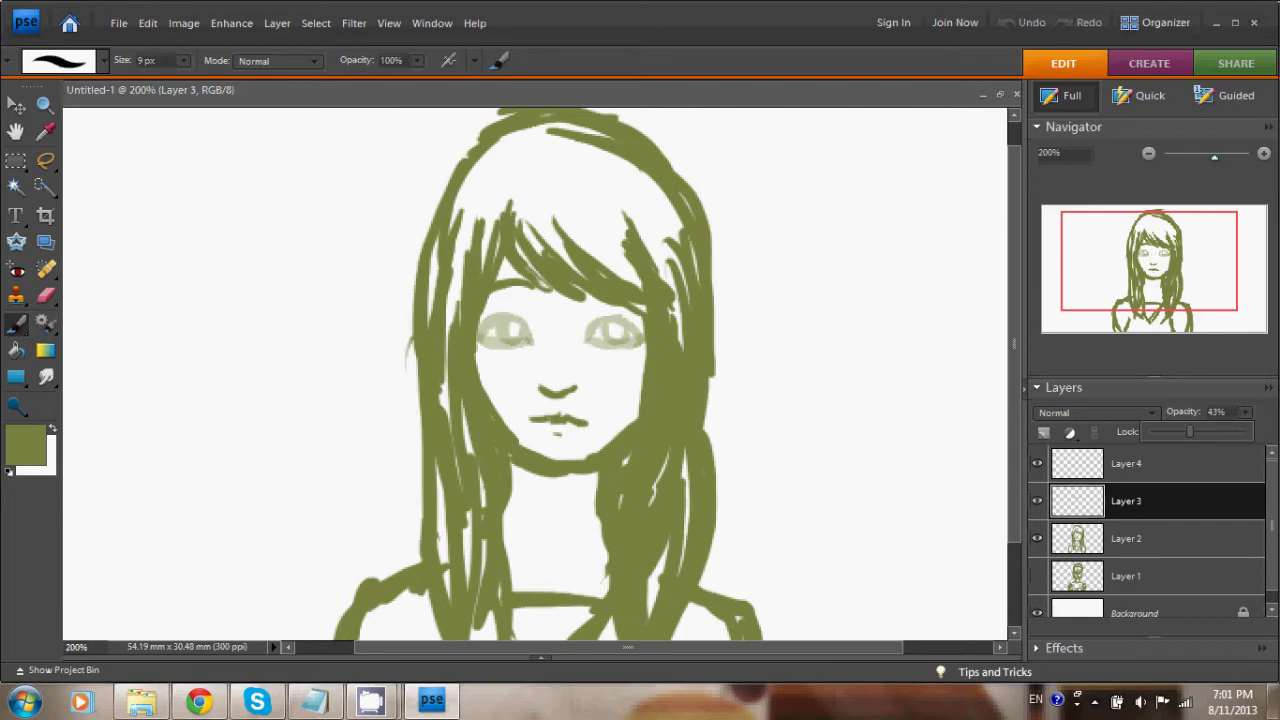
click(1160, 464)
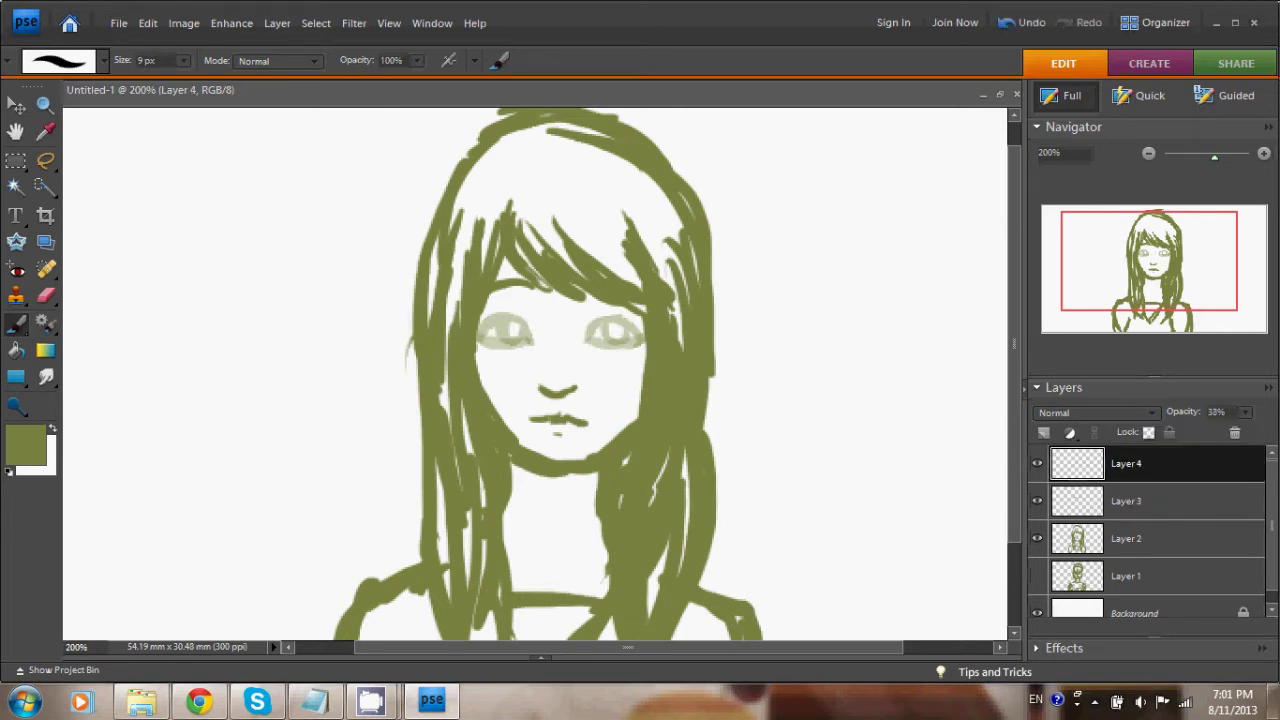
Add a full-opacity layer between Layers 3 and 4 and draw half-closed eyes over both faded eyes with the 9 px brush.
key(ctrl+equal)
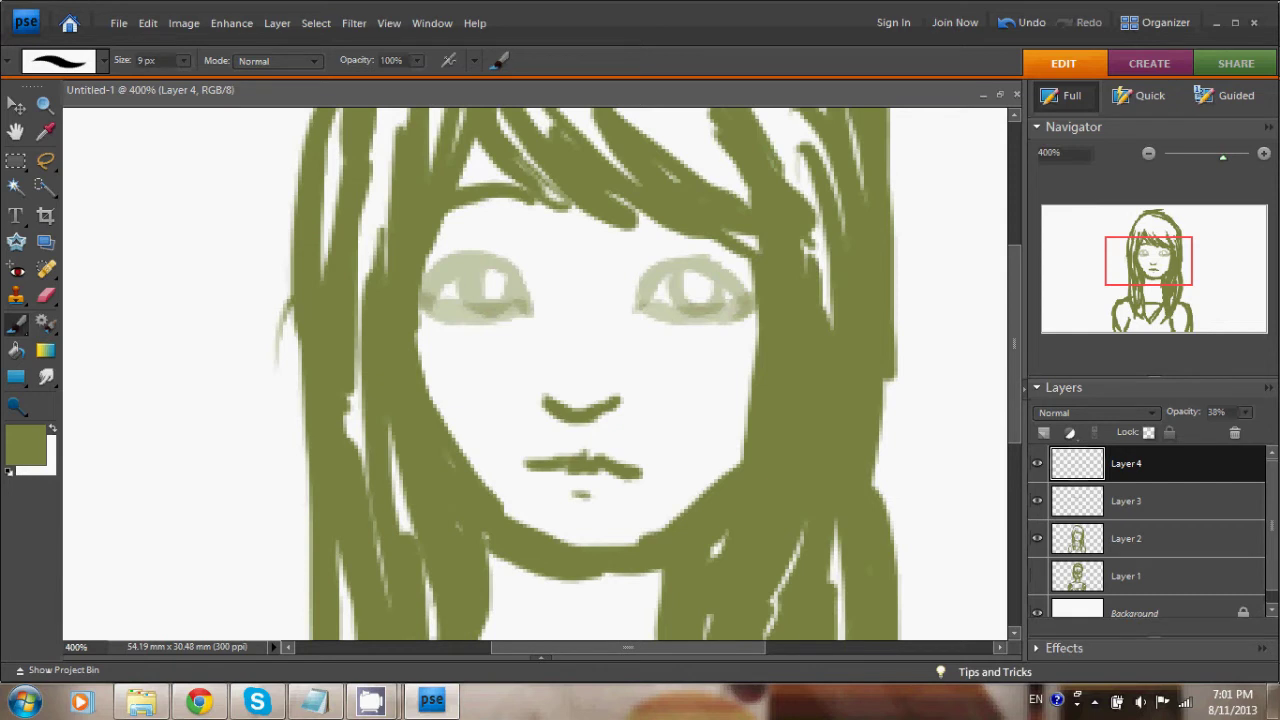
click(1140, 501)
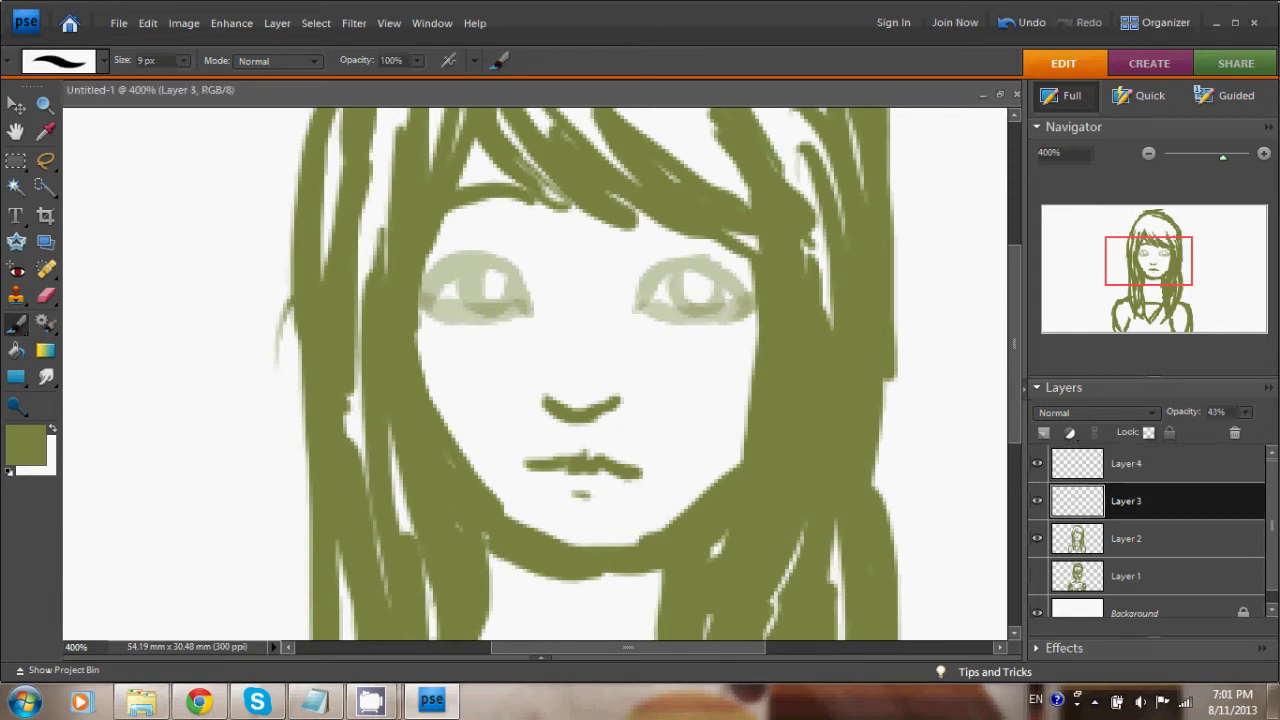
click(1044, 433)
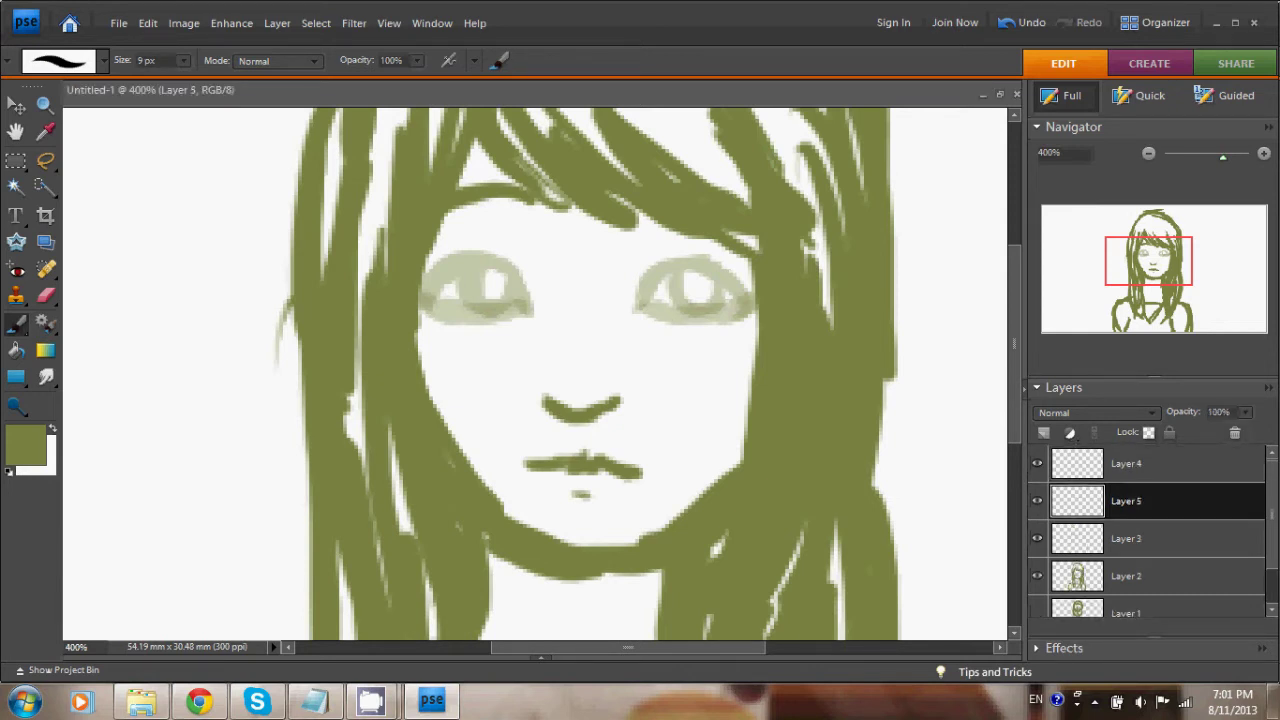
click(1245, 412)
mouse_move(1246, 432)
mouse_down()
mouse_move(1196, 432)
mouse_move(1246, 432)
mouse_up()
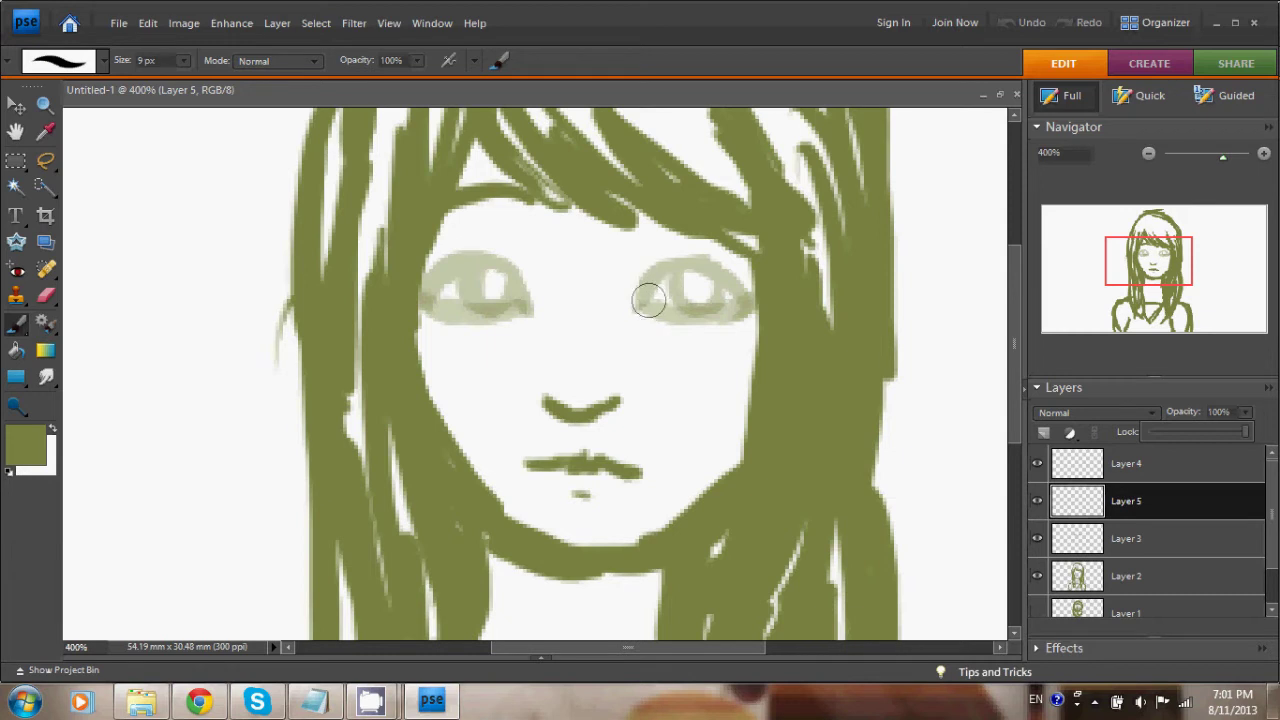
click(648, 300)
mouse_move(649, 301)
mouse_down()
mouse_move(689, 273)
mouse_move(742, 284)
mouse_move(705, 315)
mouse_move(661, 314)
mouse_move(676, 285)
mouse_move(670, 300)
mouse_move(720, 290)
mouse_move(706, 309)
mouse_up()
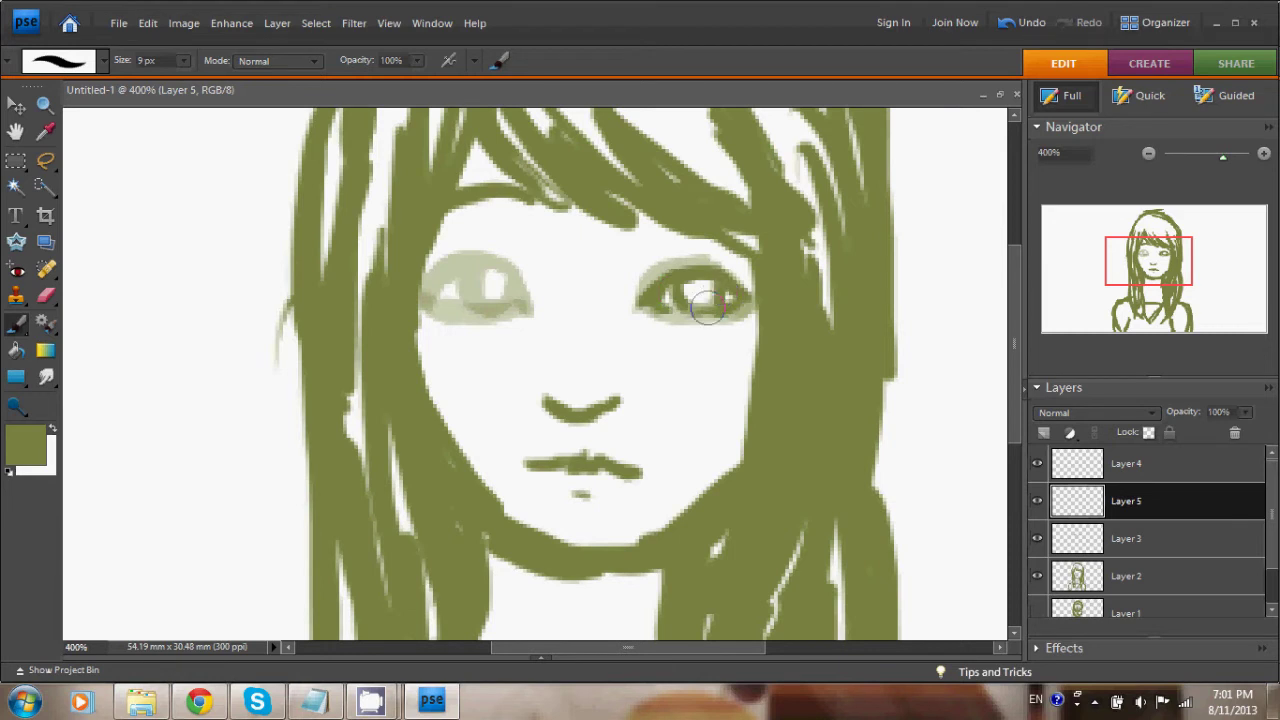
mouse_move(505, 281)
mouse_down()
mouse_move(424, 285)
mouse_move(457, 266)
mouse_move(434, 293)
mouse_move(514, 300)
mouse_move(470, 279)
mouse_up()
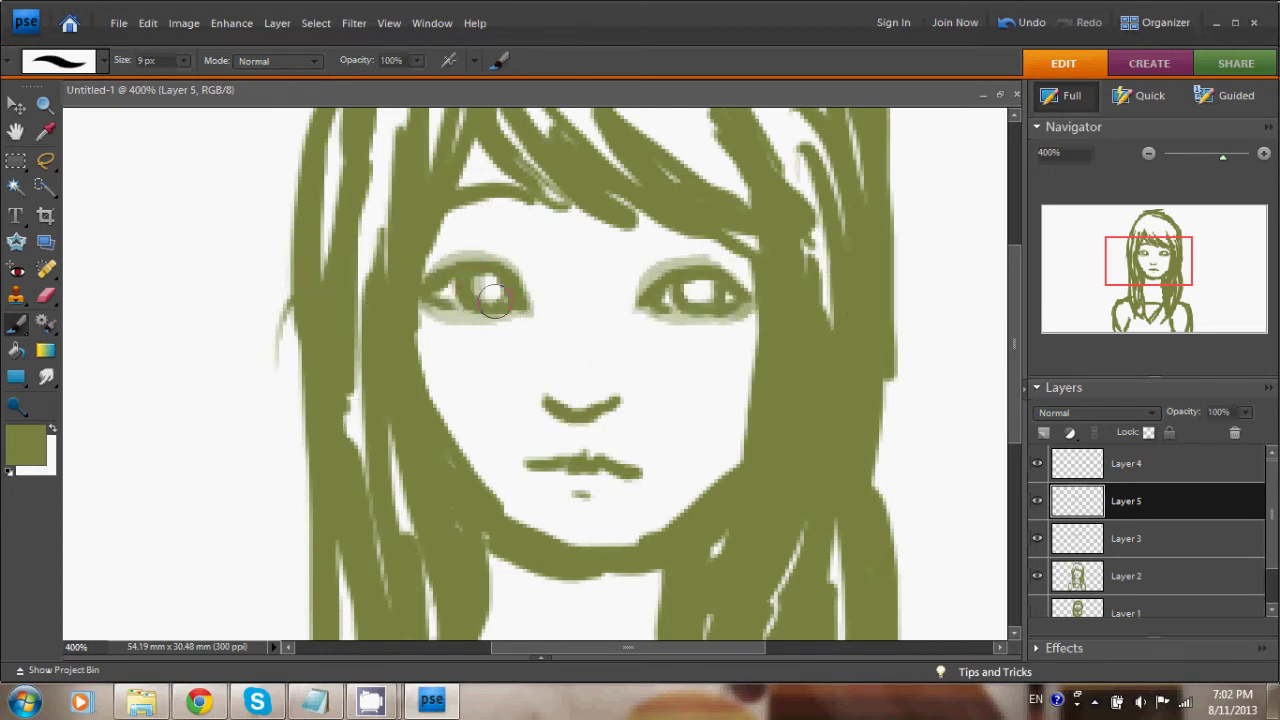
mouse_move(491, 291)
mouse_down()
mouse_move(495, 301)
mouse_move(480, 298)
mouse_up()
Clean up the left iris with the 14 px eraser and add short brush strokes above the inner corners of both eyes.
key(e)
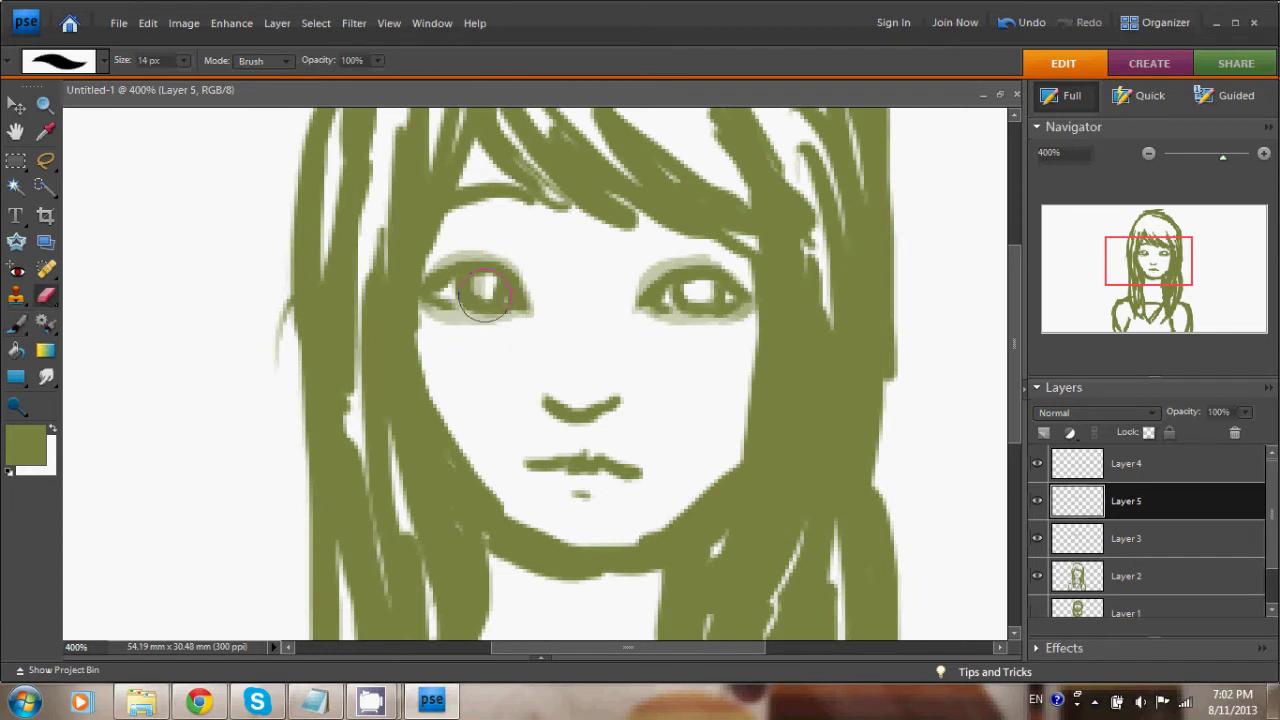
drag(485, 295, 478, 290)
key(b)
drag(504, 250, 526, 276)
drag(660, 265, 643, 284)
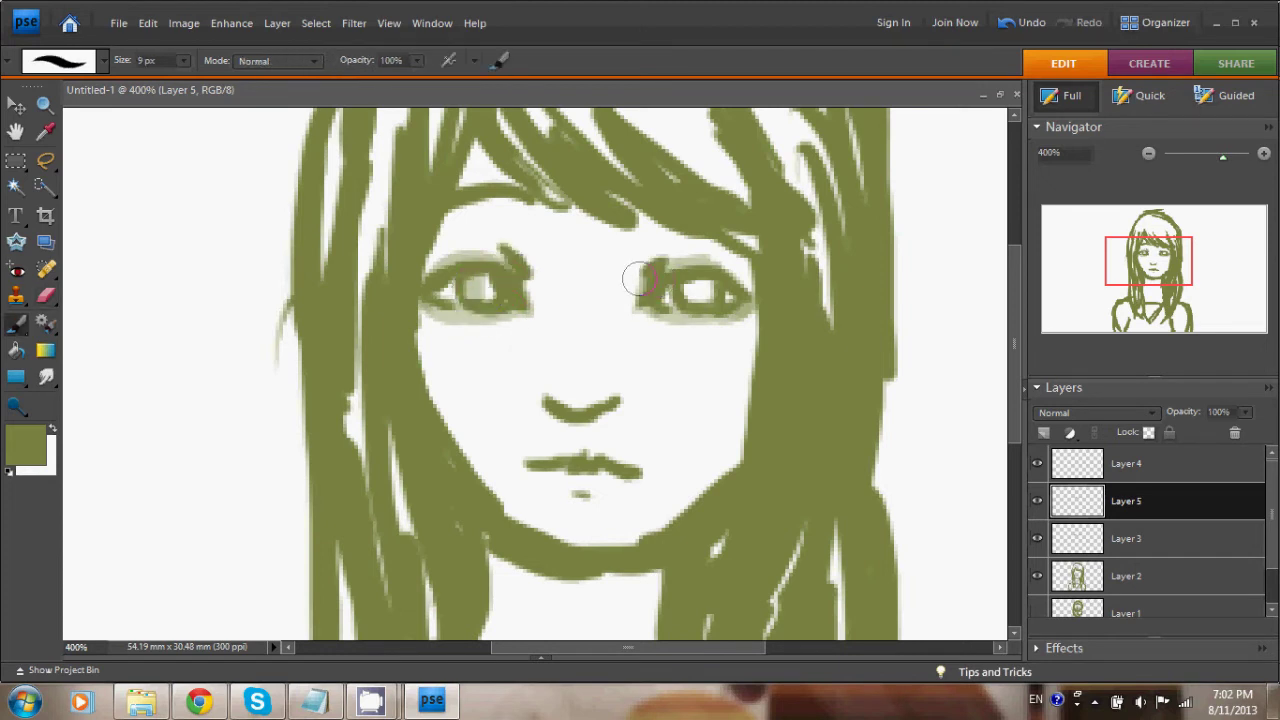
Hide Layers 3 and 4 to examine the half-closed eyes on Layer 5 within the whole drawing at 100% zoom.
click(1037, 538)
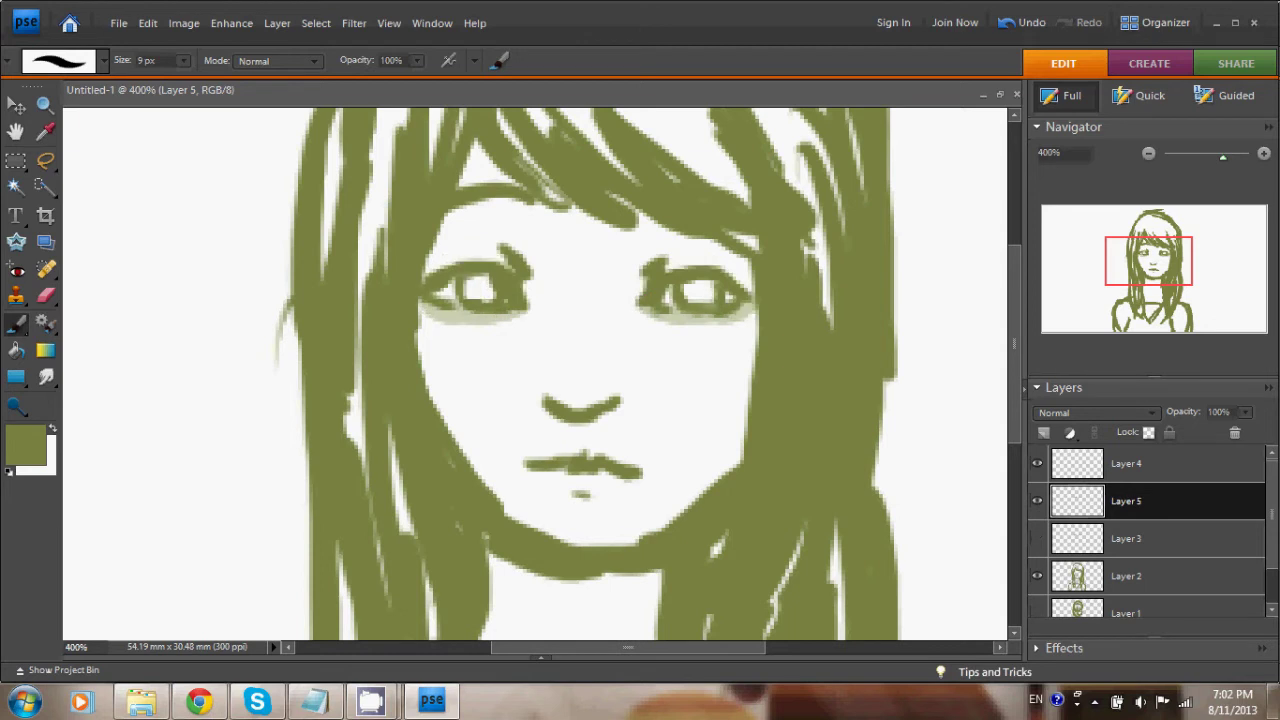
click(1037, 463)
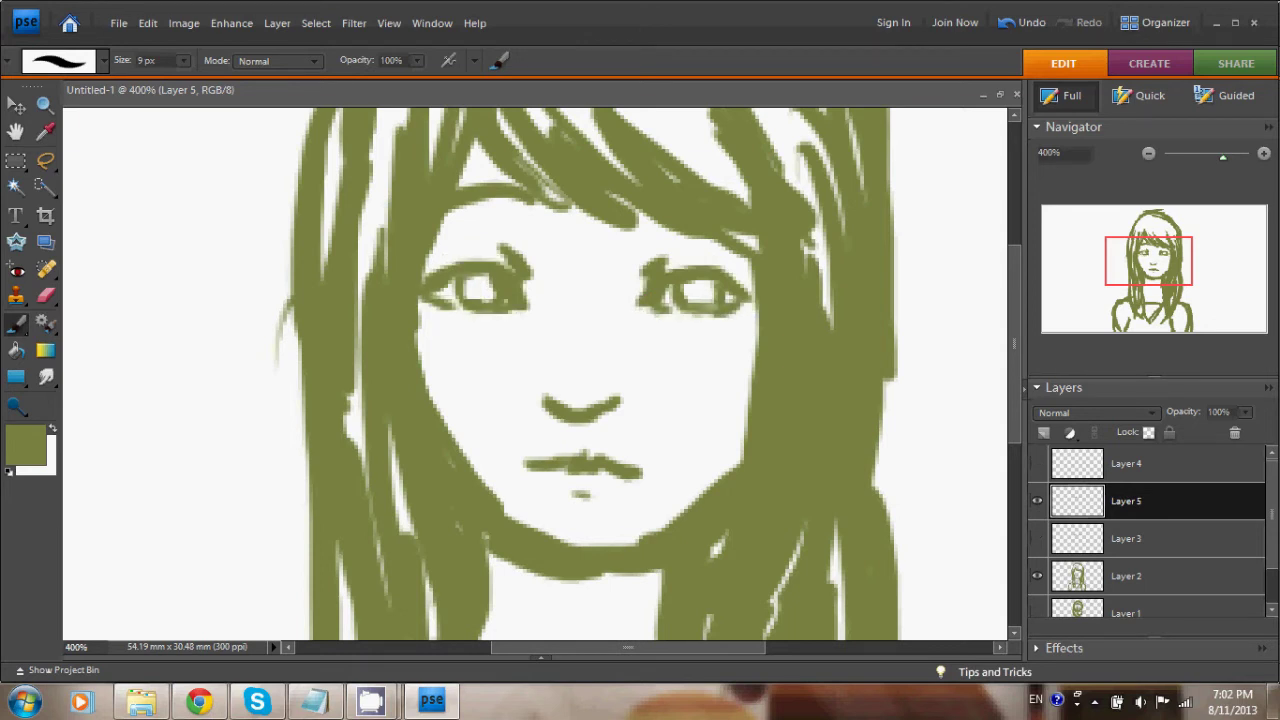
key(ctrl+minus)
key(ctrl+minus)
key(ctrl+minus)
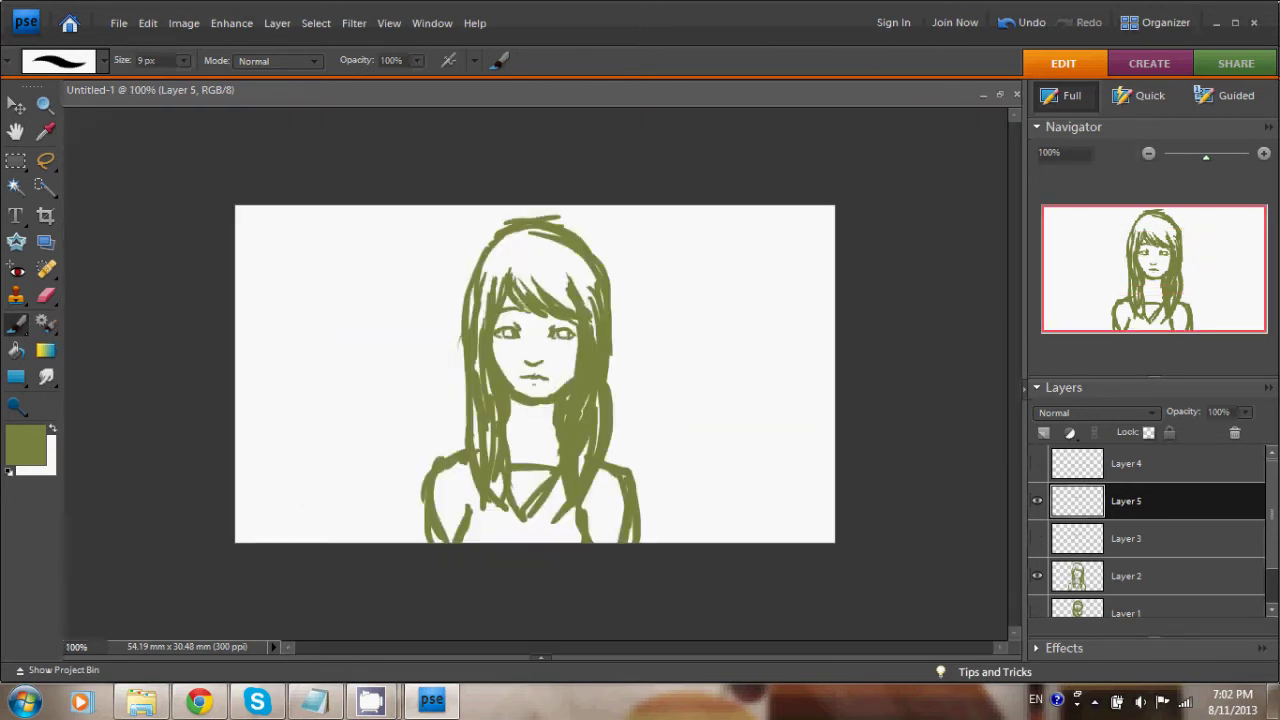
Show Layers 3 and 4 again and set both to 100% opacity.
click(1037, 538)
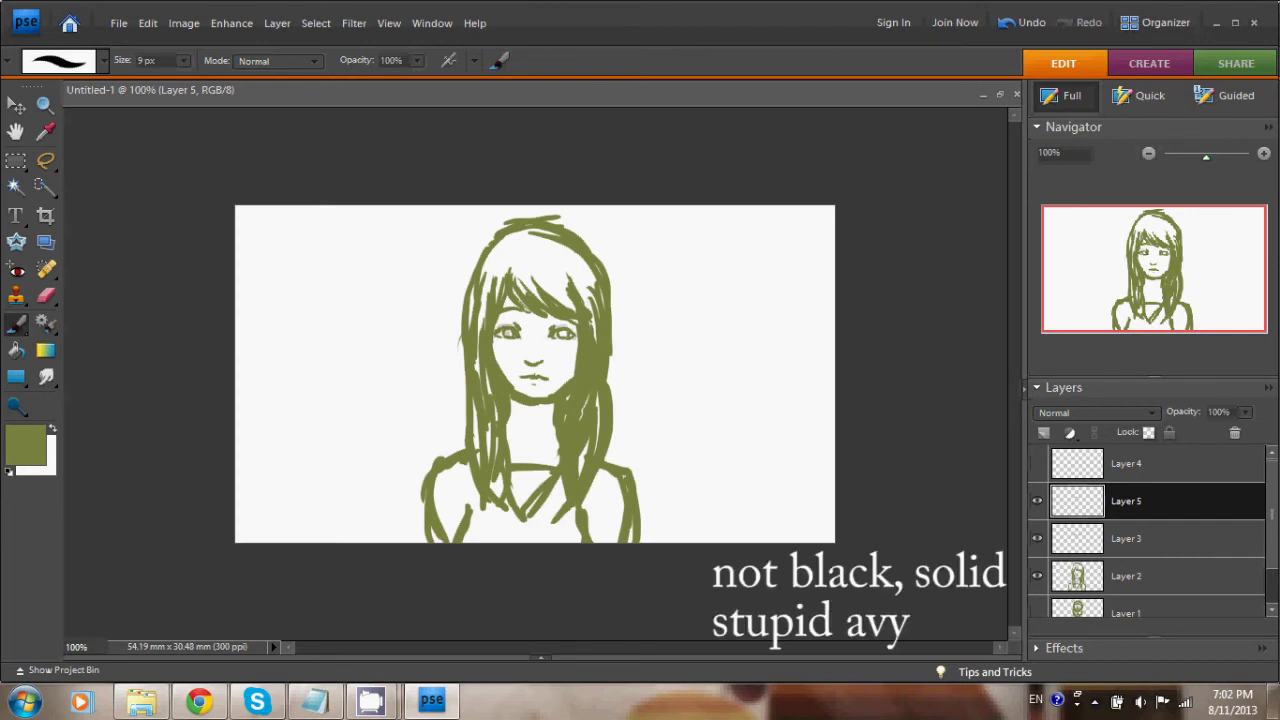
click(1150, 539)
drag(1245, 412, 1264, 432)
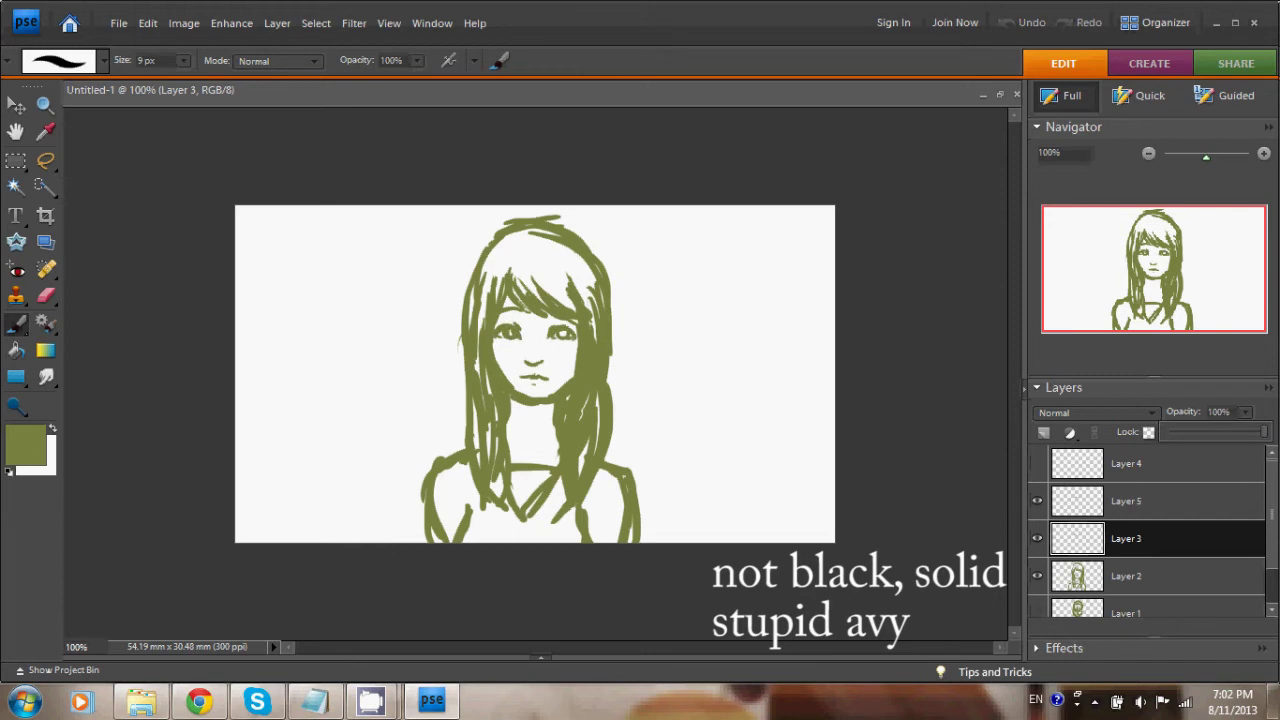
click(1150, 464)
click(1037, 464)
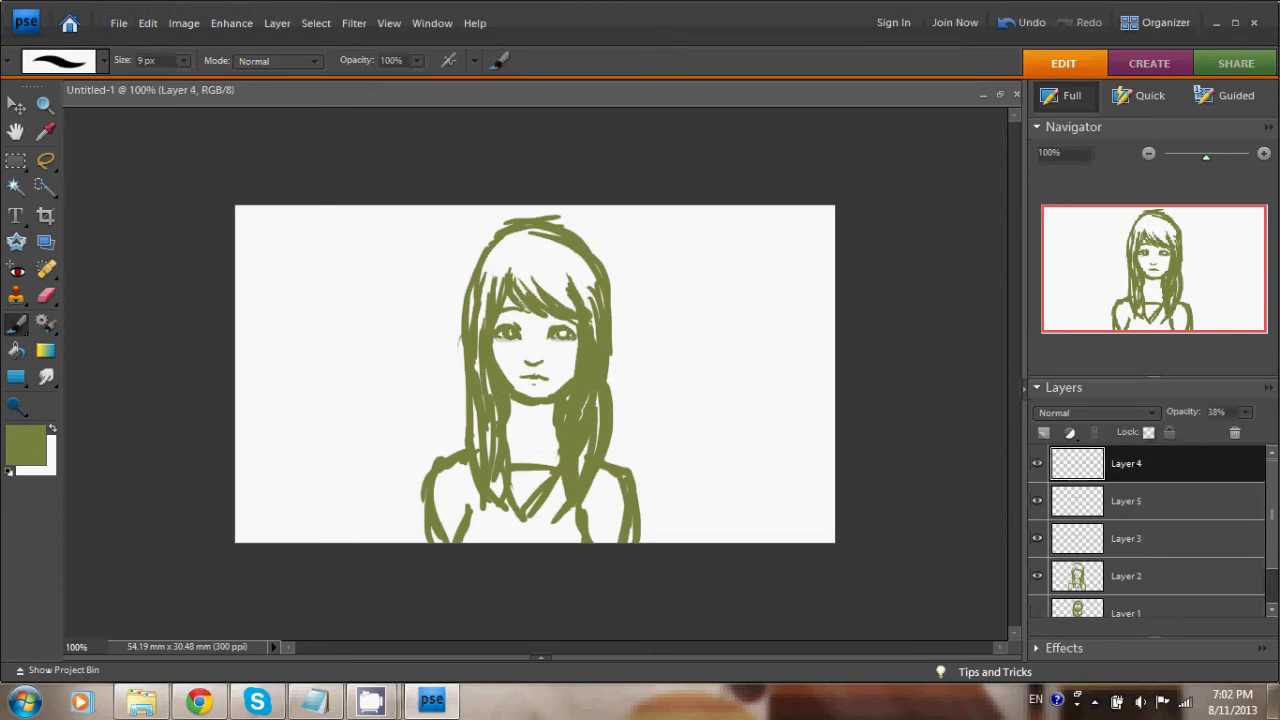
drag(1245, 412, 1263, 431)
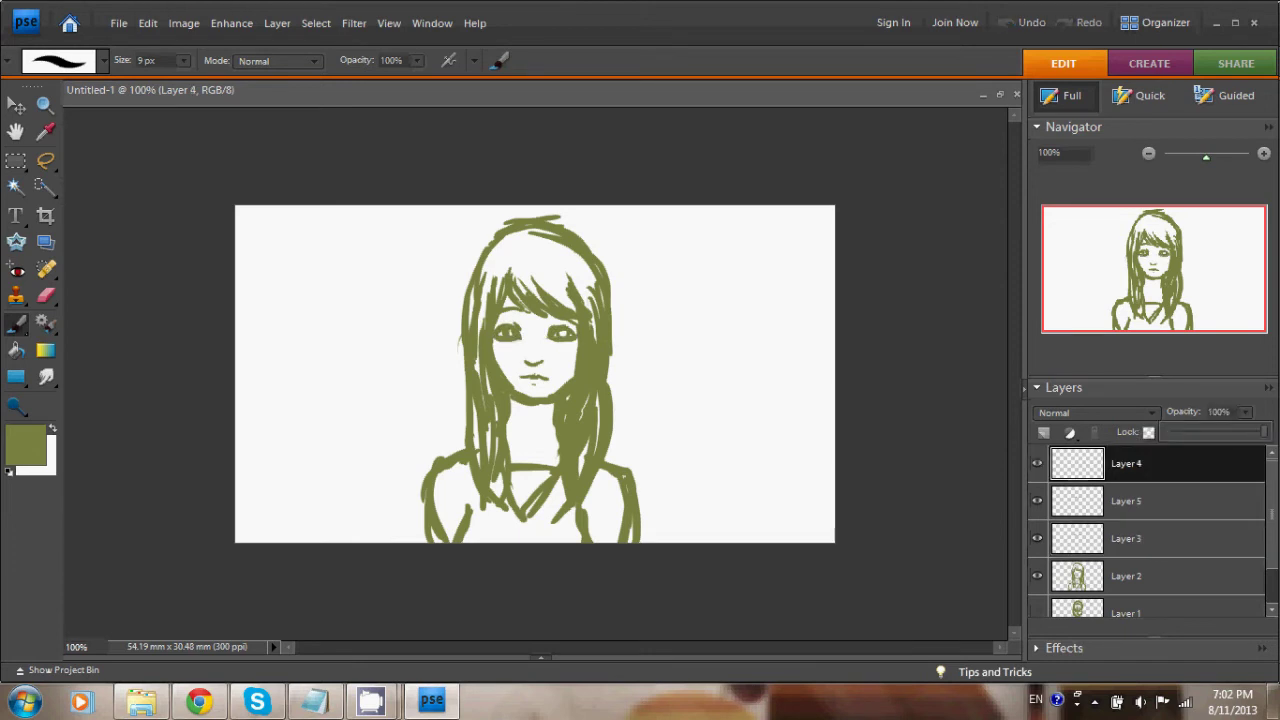
click(942, 243)
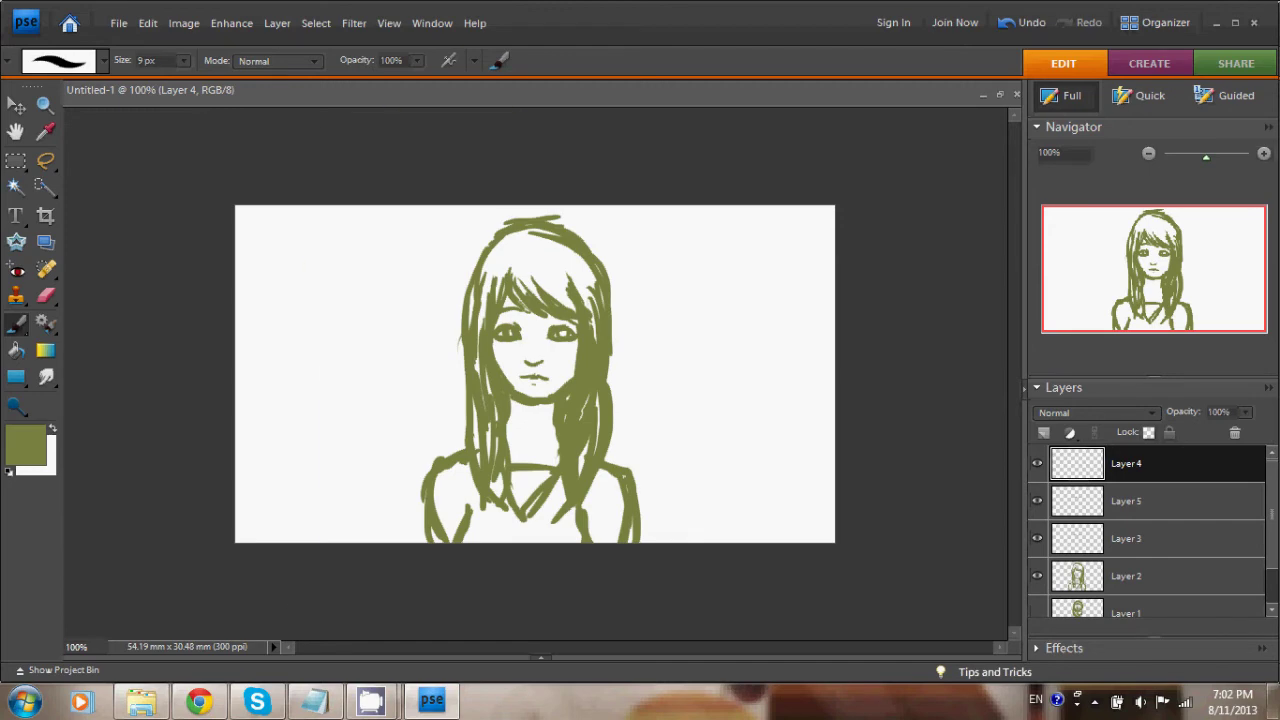
Try drawing eyes on a new layer above Layer 5 with all eye layers at full opacity, and delete that layer.
key(ctrl+plus)
key(ctrl+plus)
key(ctrl+plus)
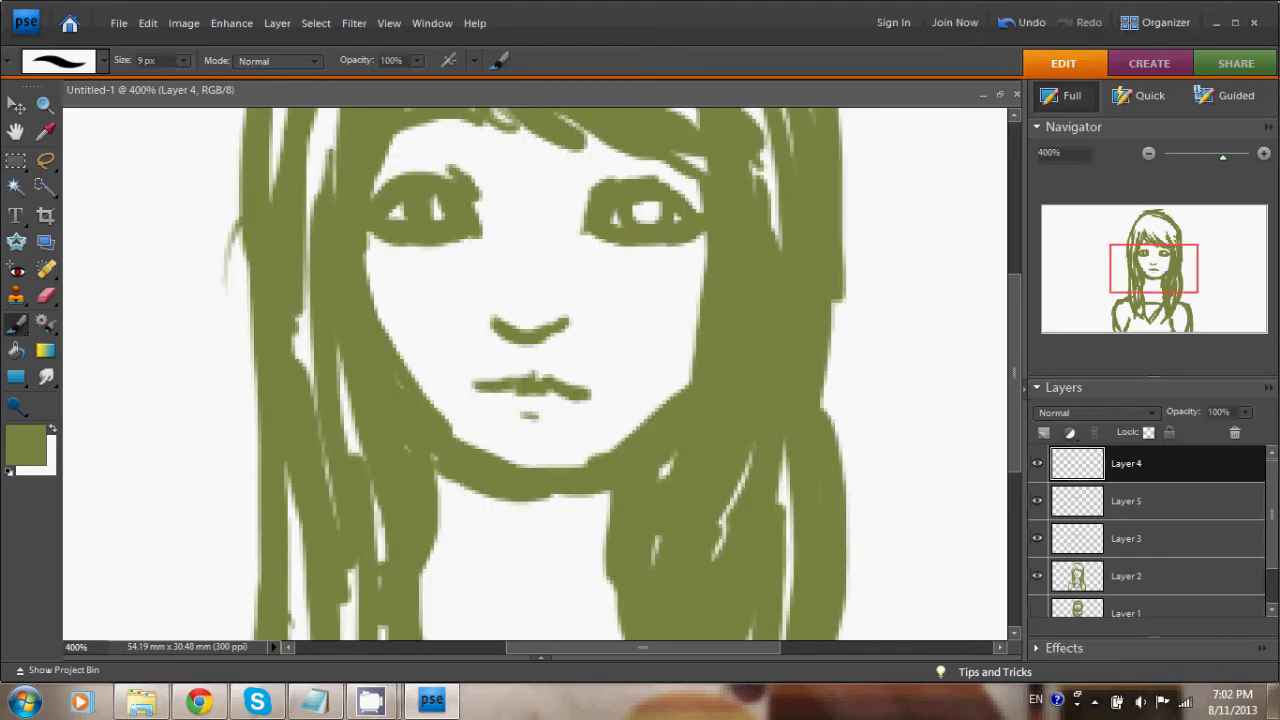
click(1126, 501)
click(1044, 433)
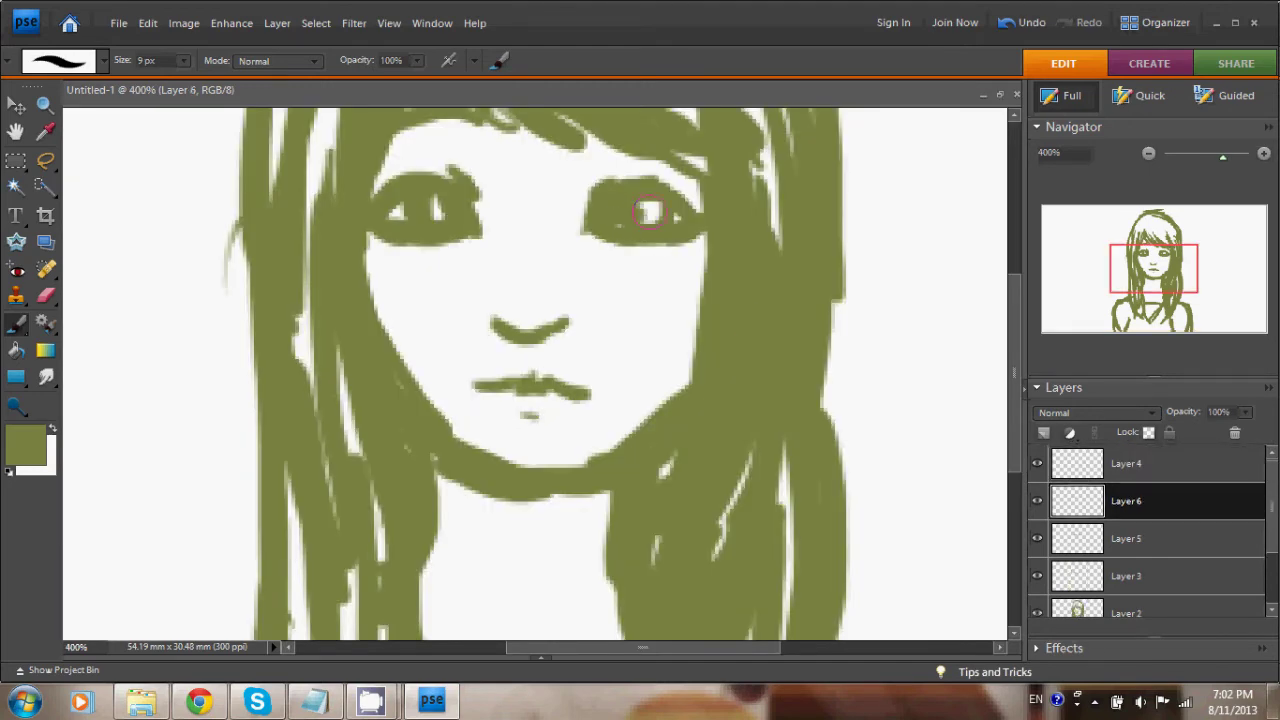
drag(648, 212, 625, 226)
drag(443, 215, 490, 232)
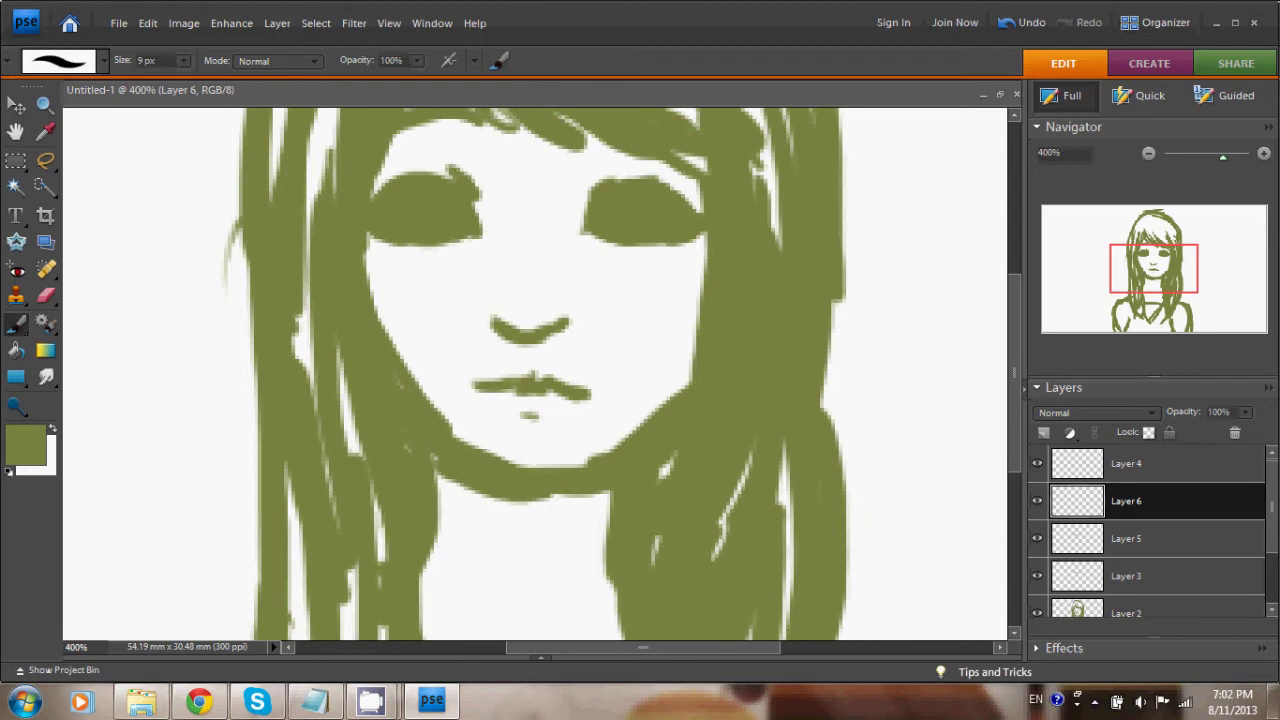
click(1245, 412)
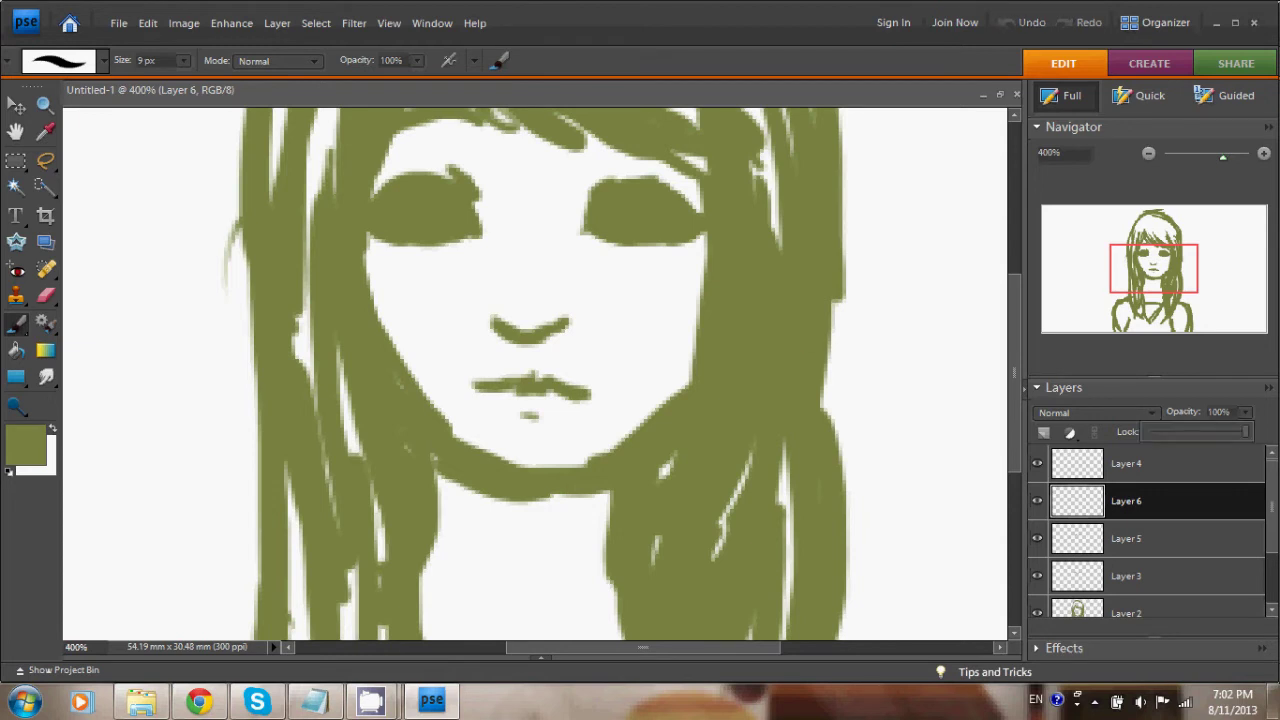
drag(621, 190, 608, 229)
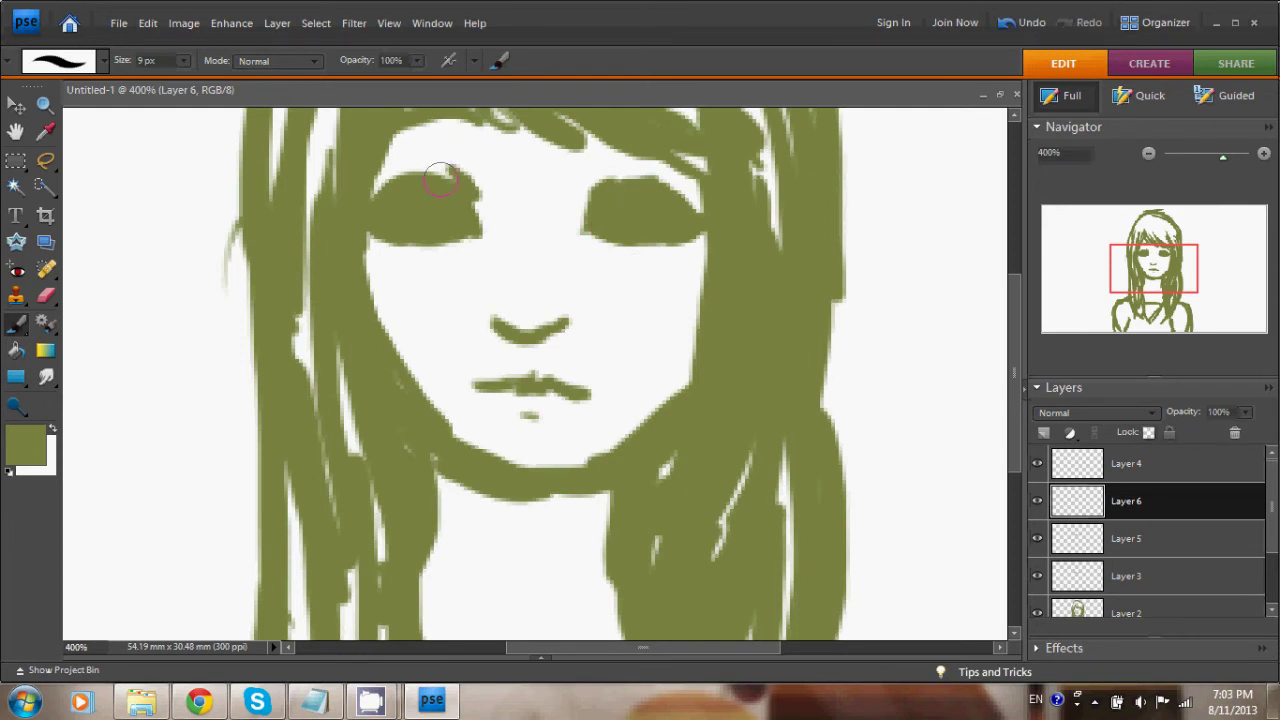
drag(447, 180, 472, 222)
key(Delete)
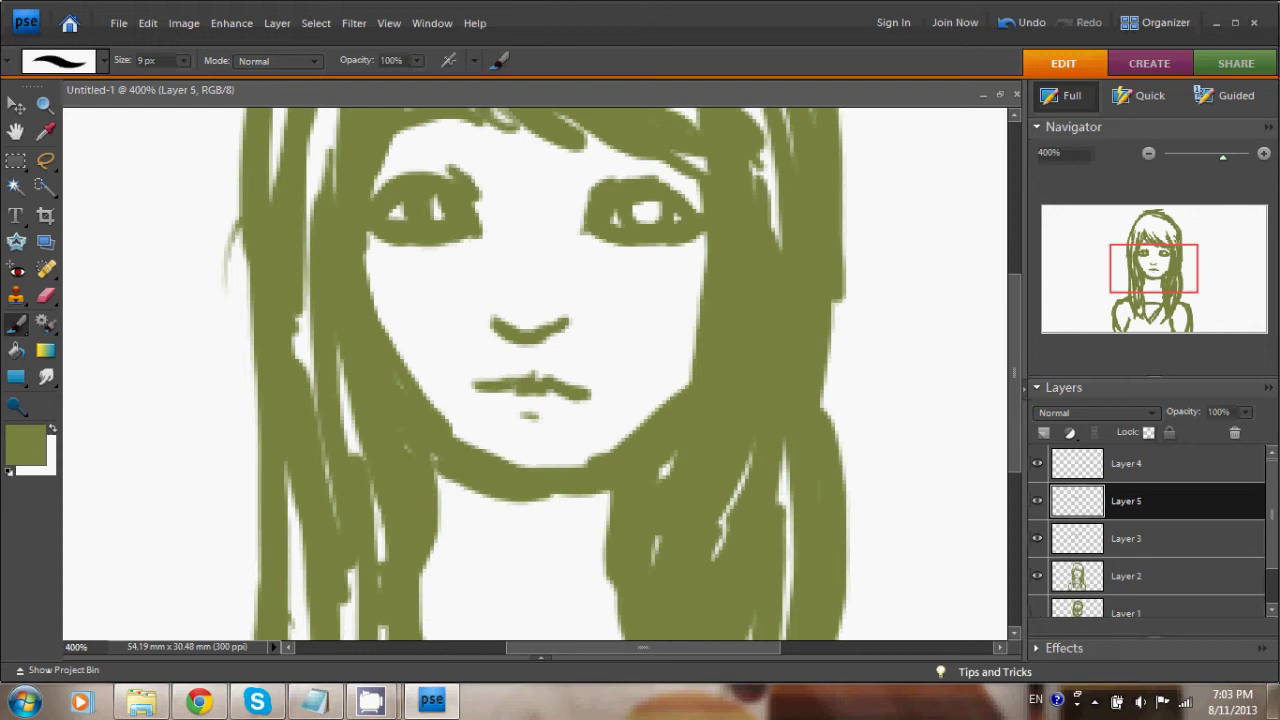
Fade the half-closed eyes on Layer 5, set Layer 4 to 48% opacity, hide Layer 3 and make Layer 5 active.
click(1037, 501)
click(1037, 501)
click(1150, 464)
click(1245, 412)
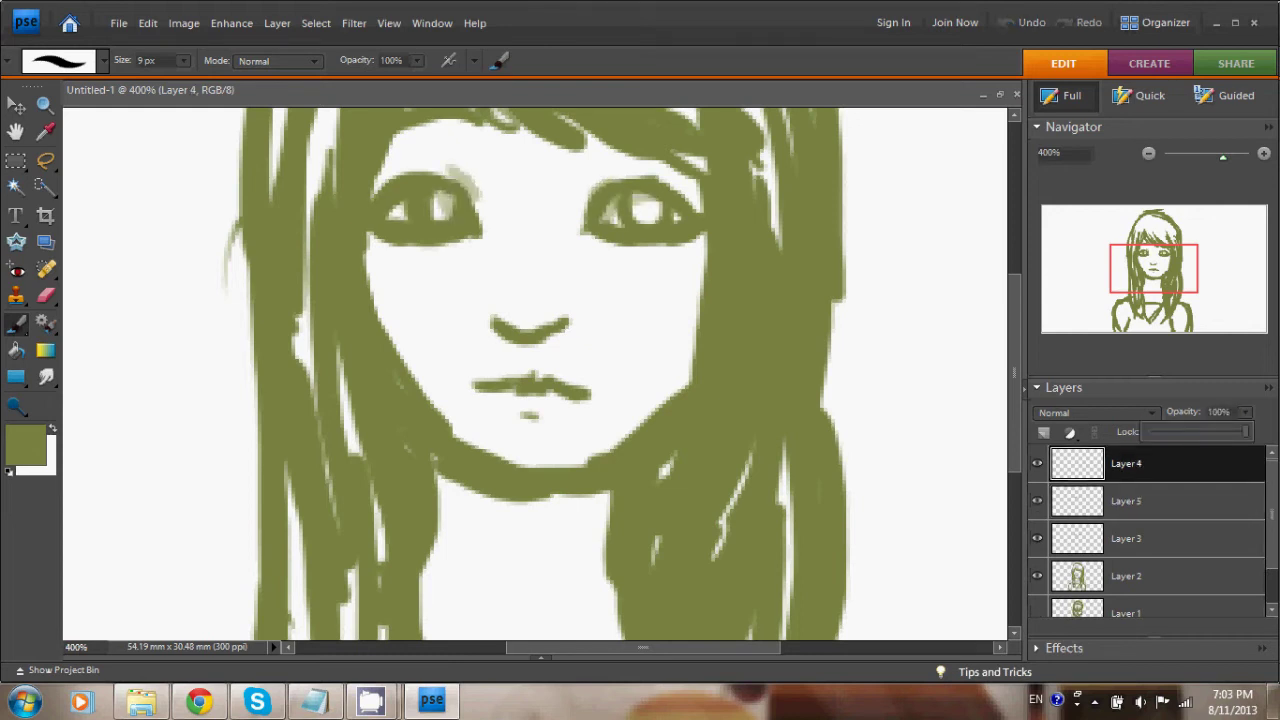
drag(1246, 432, 1194, 432)
click(1037, 539)
click(1150, 501)
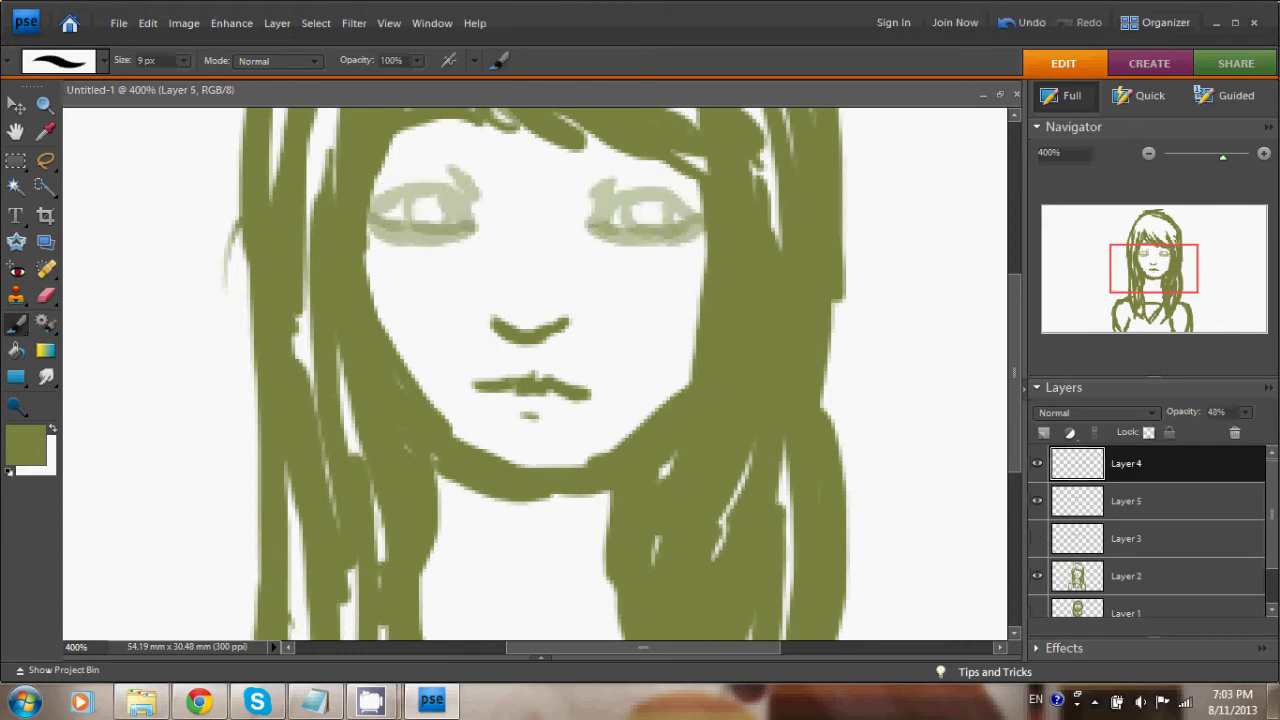
Add a new layer above Layer 5 and draw the next eye position over the faded eye on the face's right side.
click(1044, 433)
drag(1154, 268, 1152, 259)
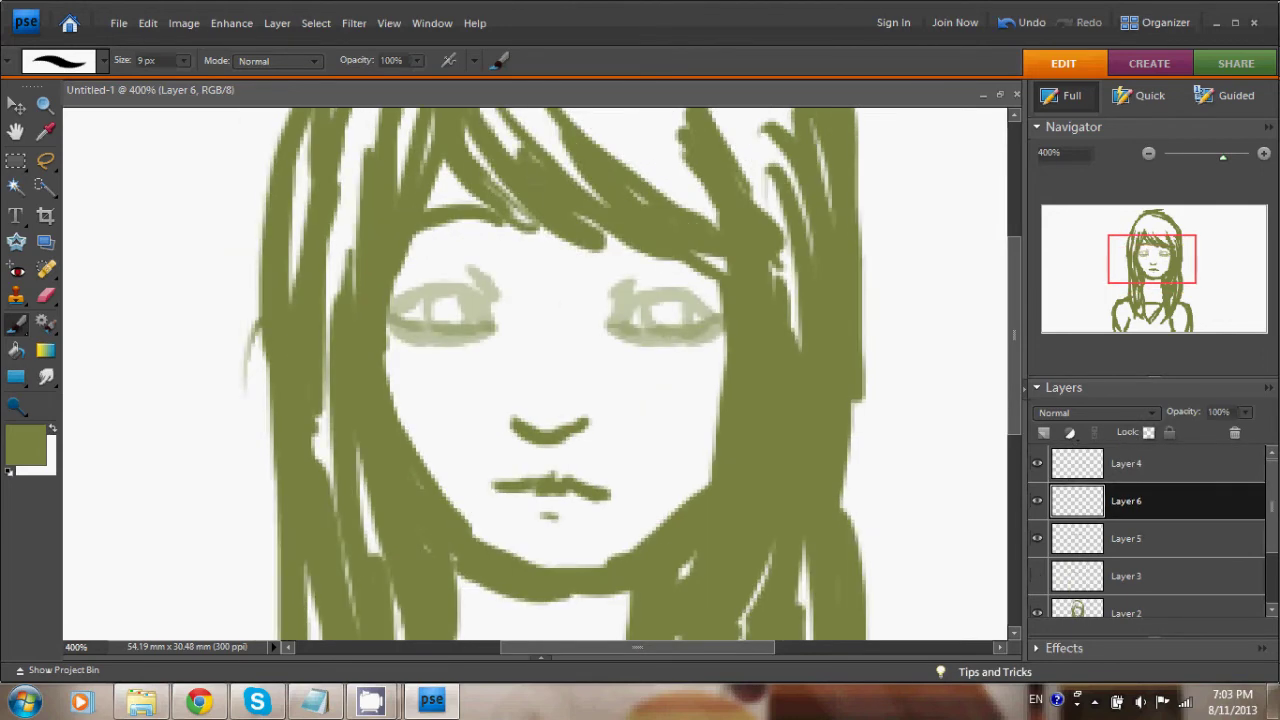
mouse_move(618, 330)
mouse_down()
mouse_move(672, 310)
mouse_move(654, 306)
mouse_move(710, 313)
mouse_up()
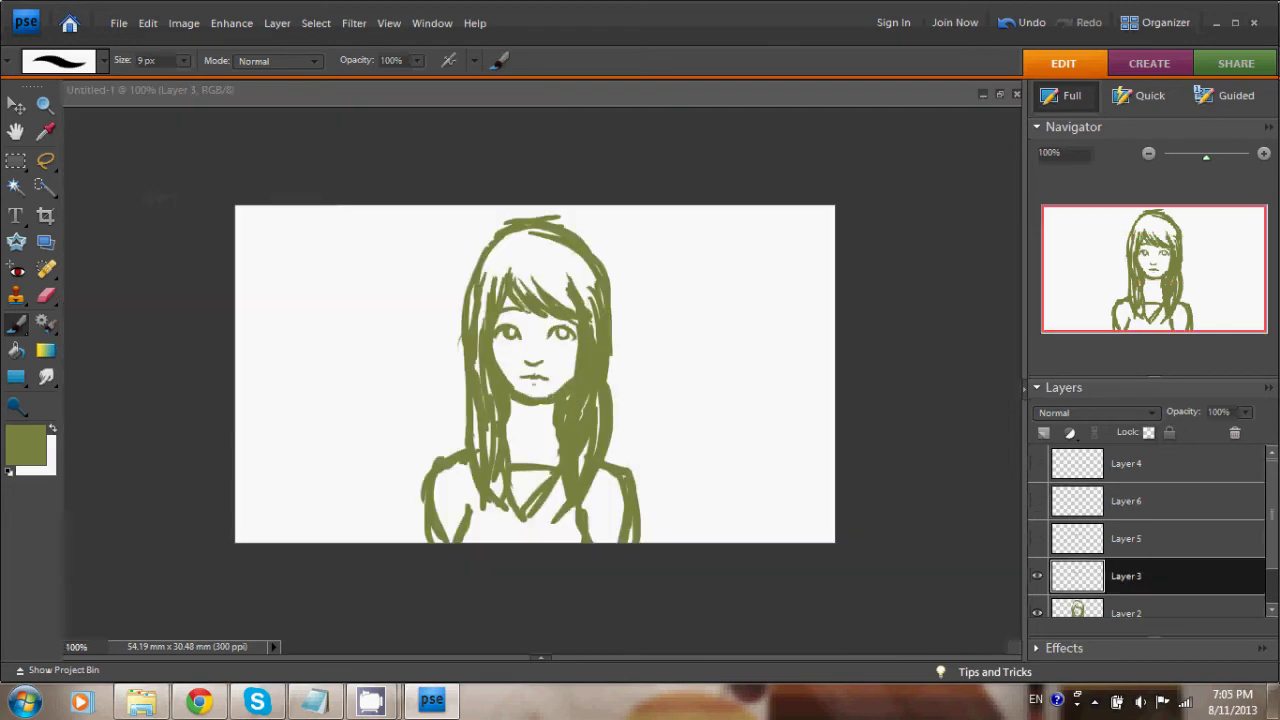
Start saving the open-eyes frame as a new file in PNG format.
key(ctrl+shift+s)
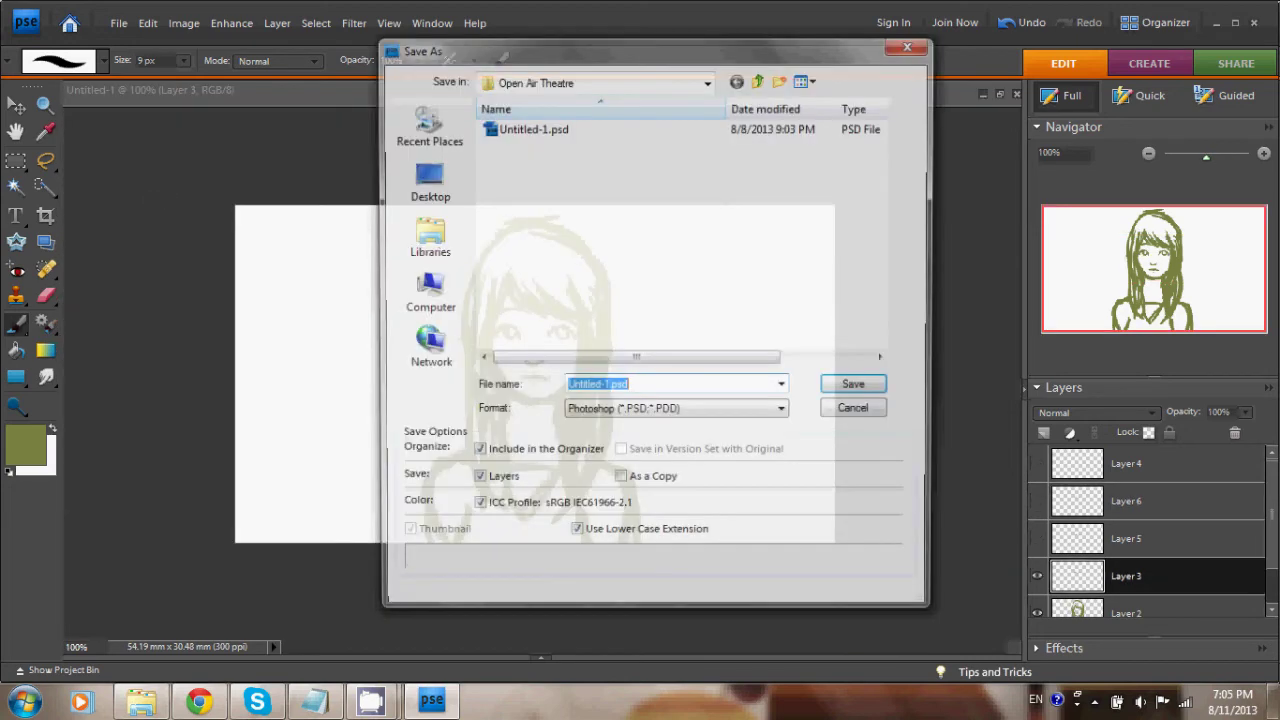
click(784, 412)
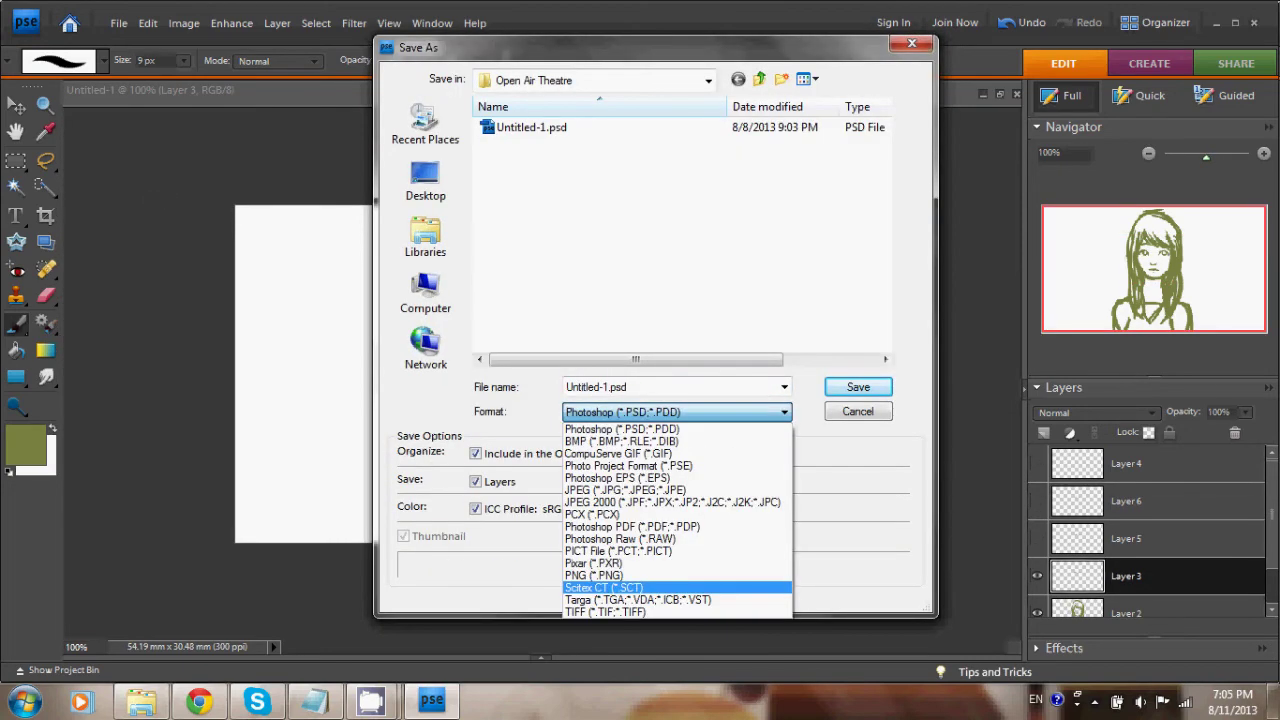
click(603, 587)
click(595, 575)
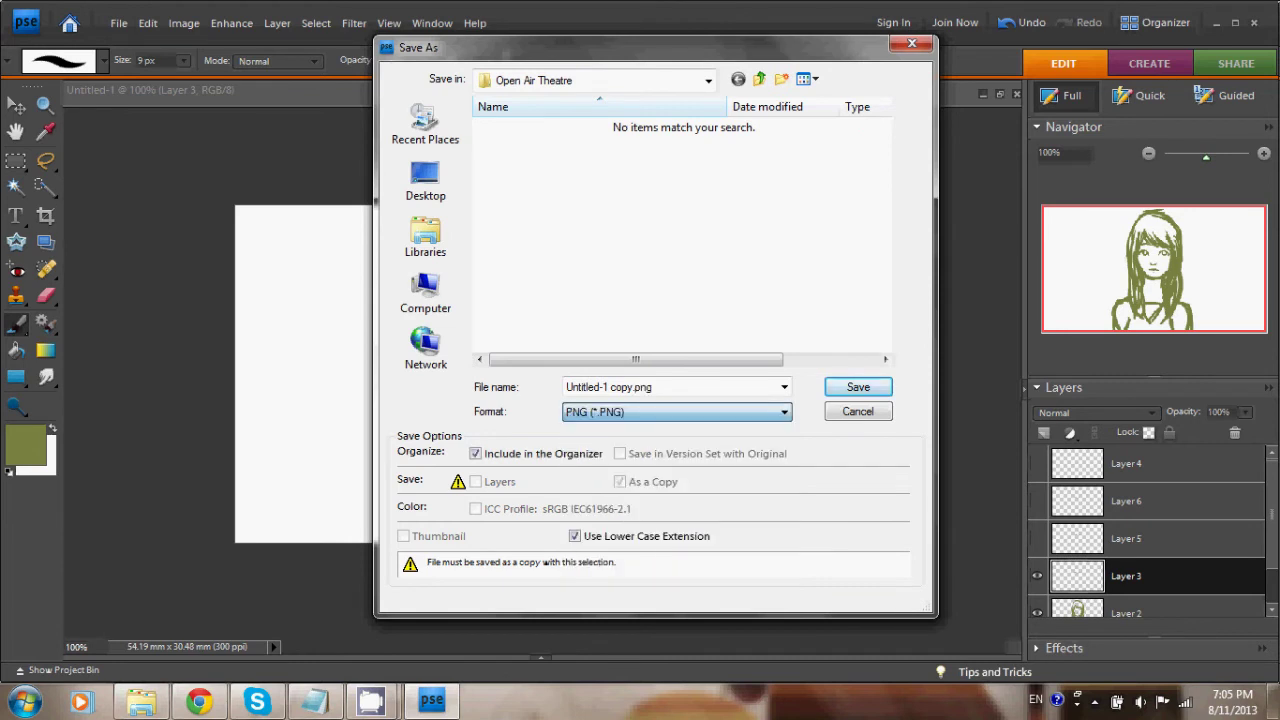
Go to the Animation folder as the save location and create and open a new folder named Tutorials in it.
click(738, 79)
click(738, 79)
click(738, 79)
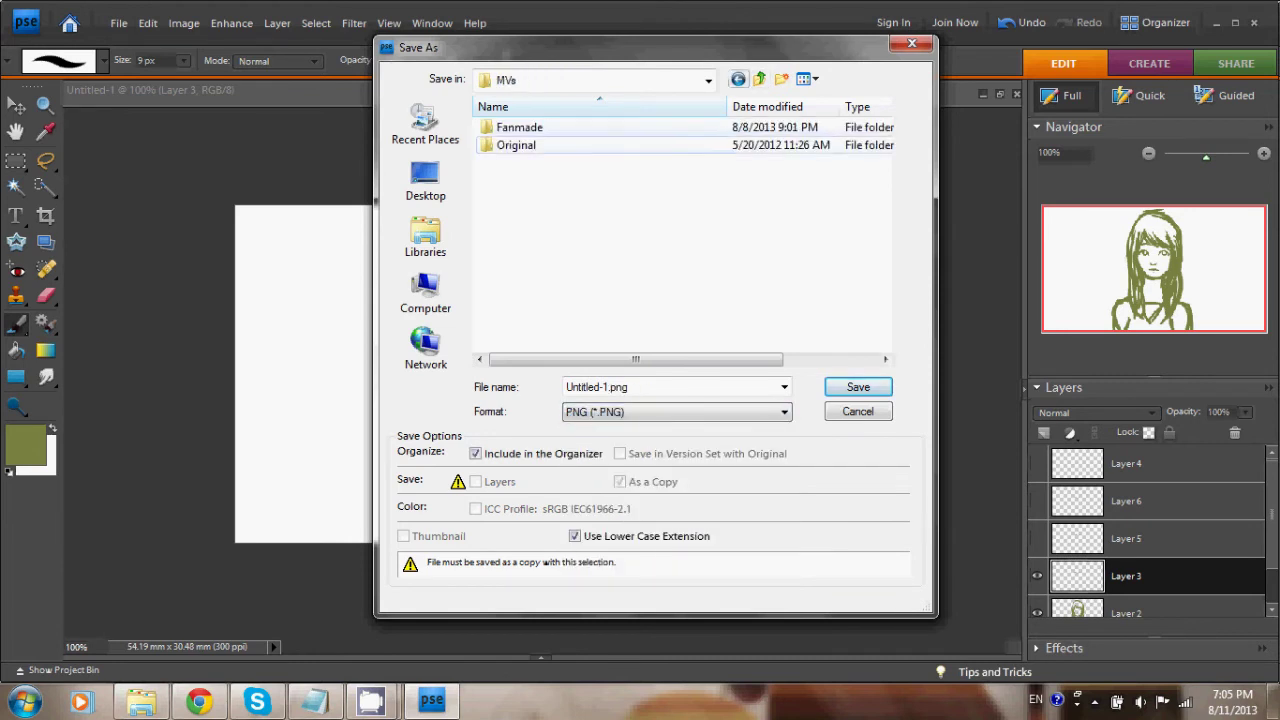
click(760, 79)
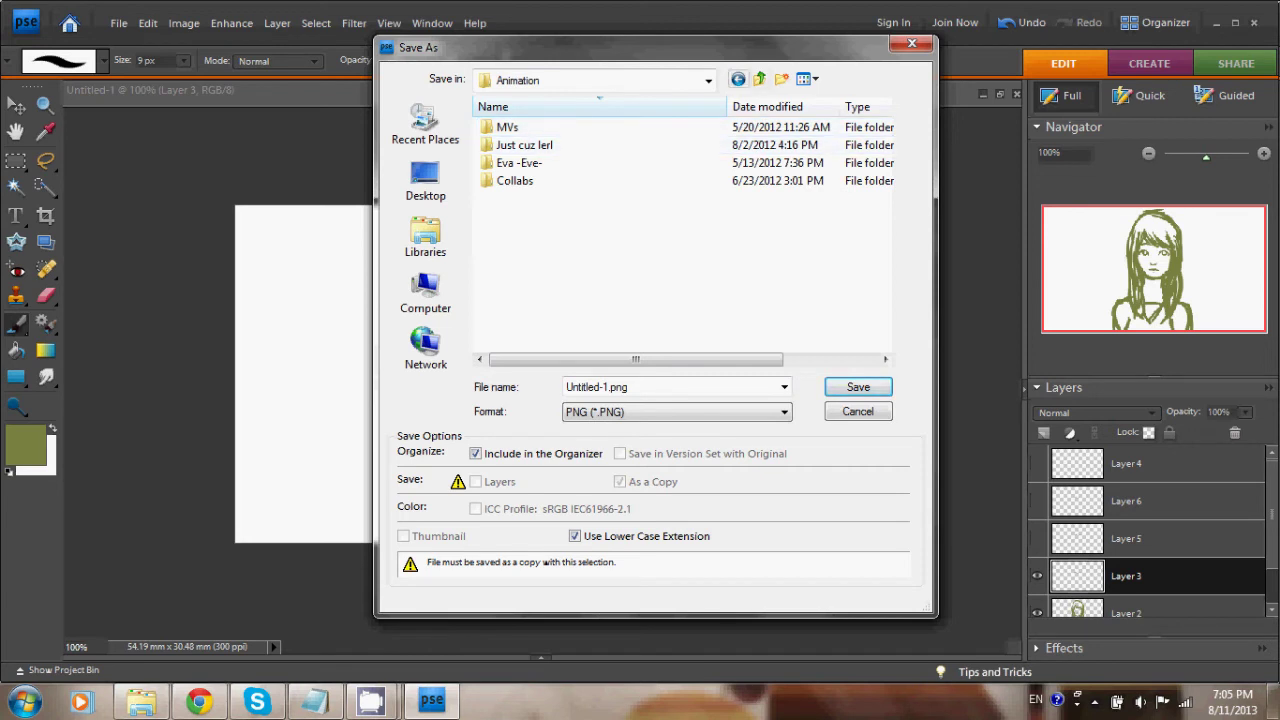
click(781, 79)
text(Tu)
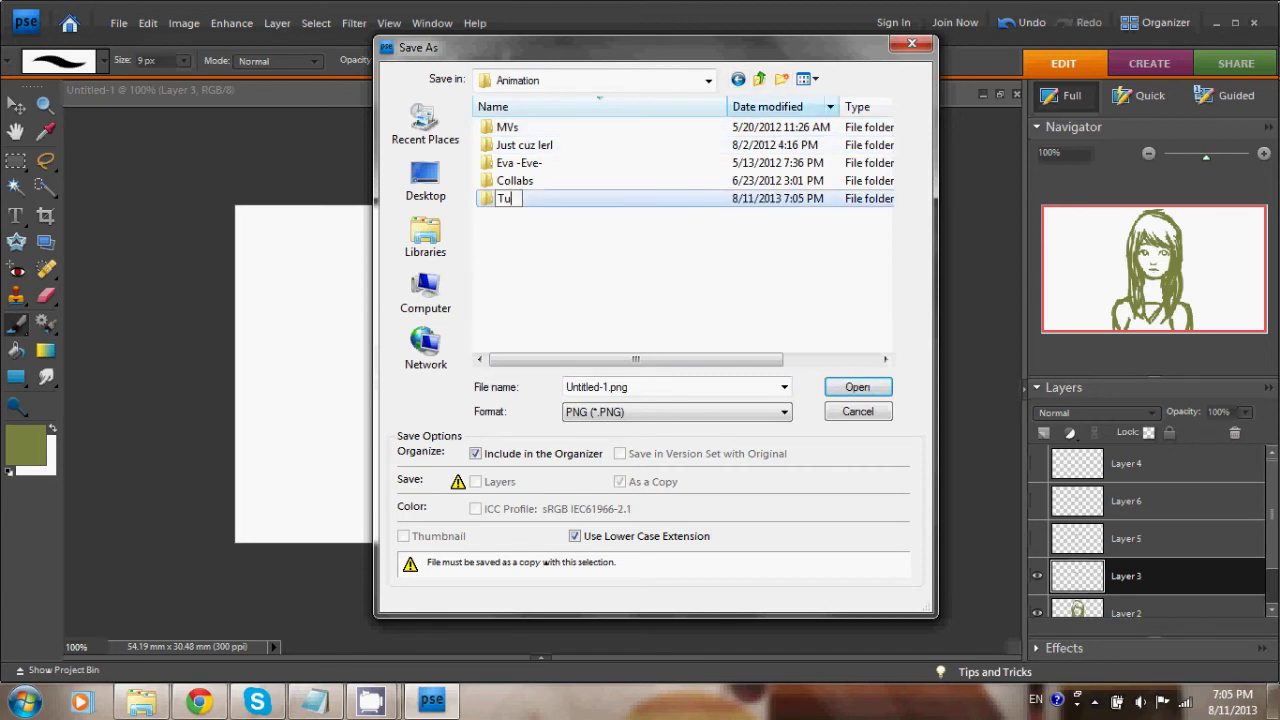
text(torials)
key(Return)
key(Return)
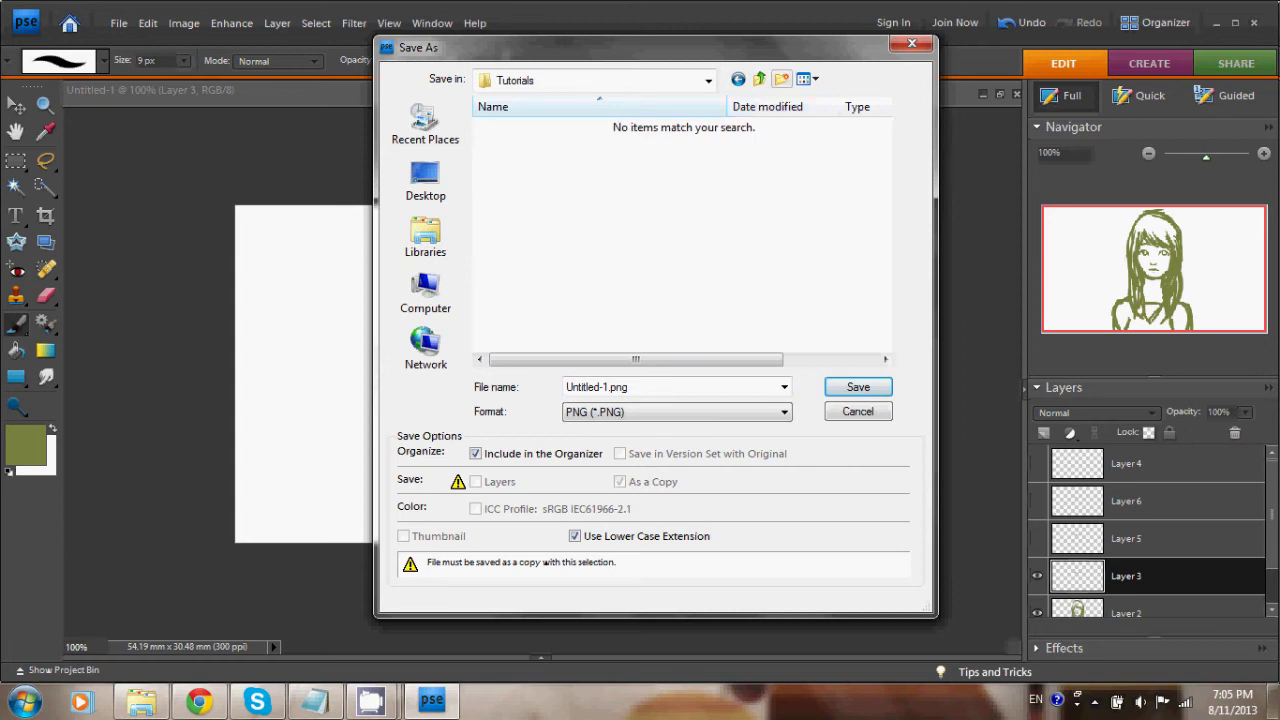
Create a subfolder named Eye blink inside Tutorials and open it as the save location.
click(782, 79)
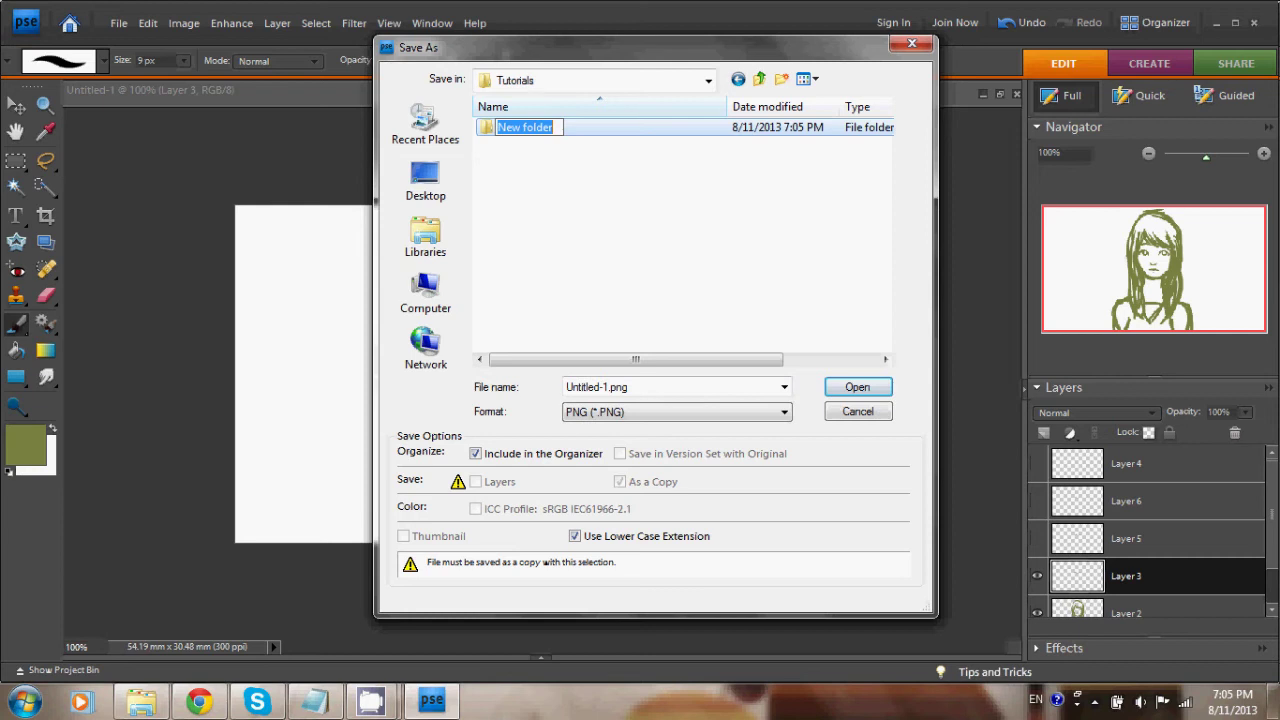
key(BackSpace)
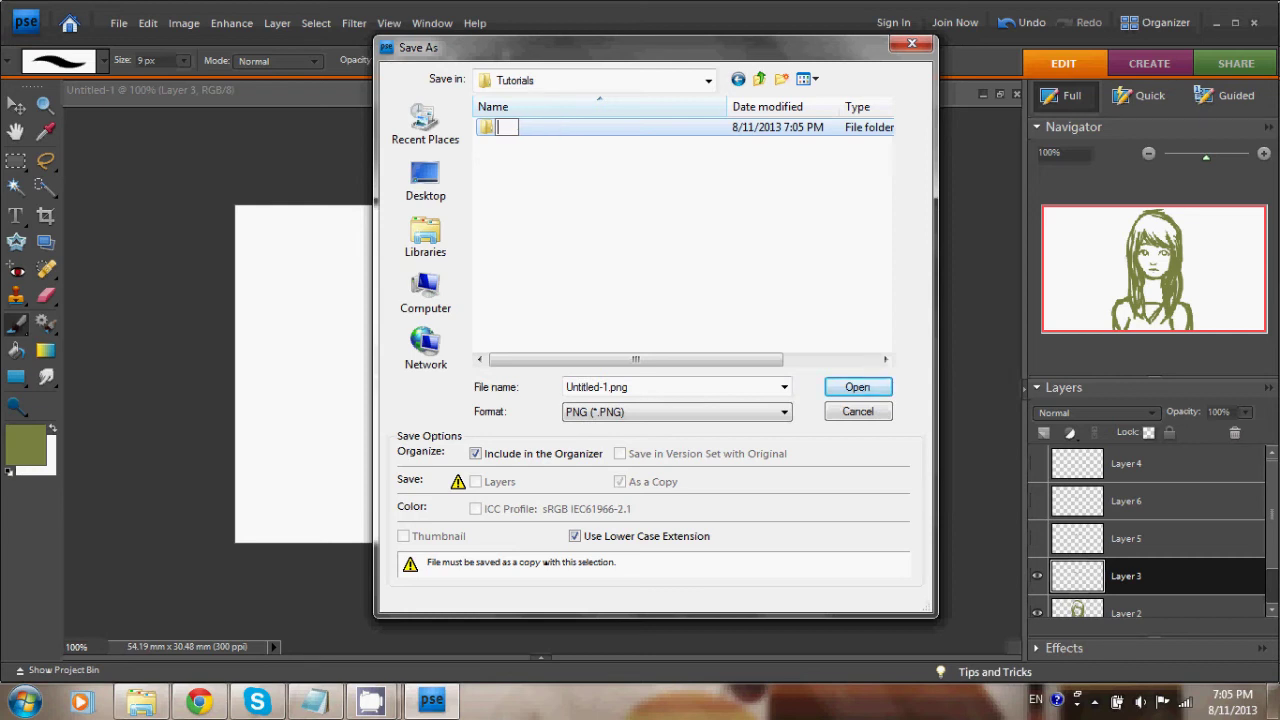
text(Eye blink)
key(Return)
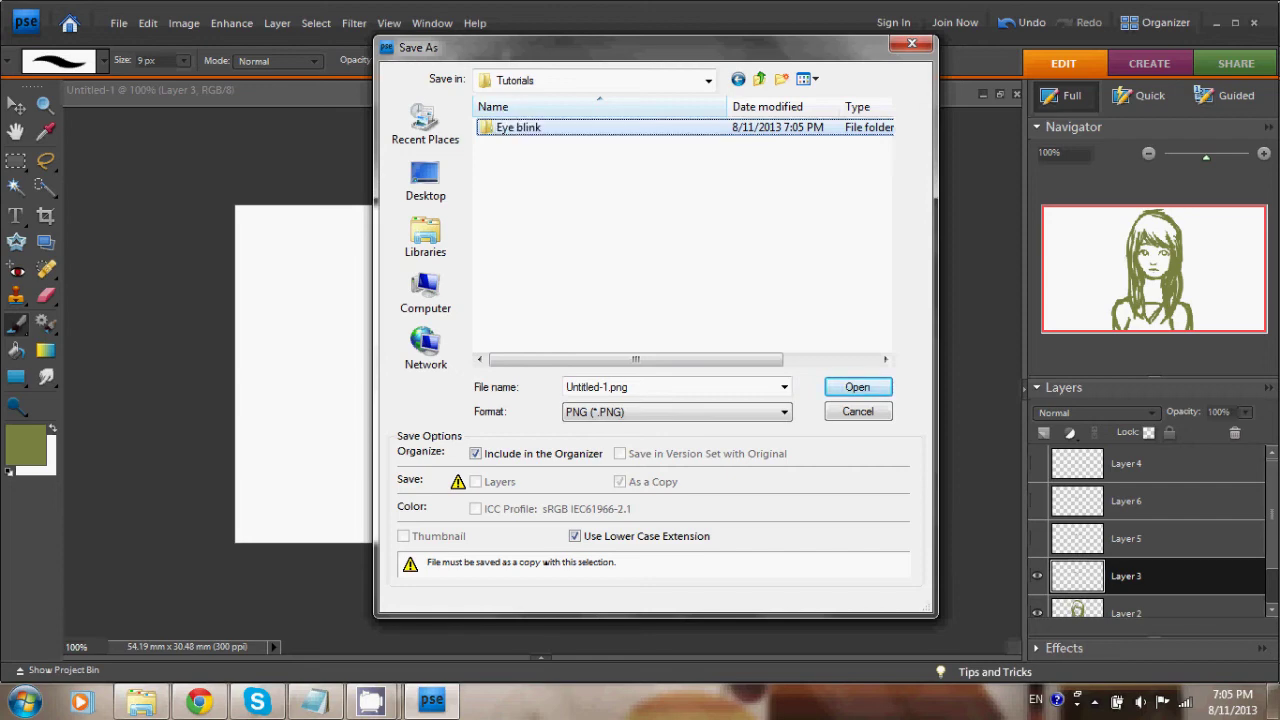
key(Return)
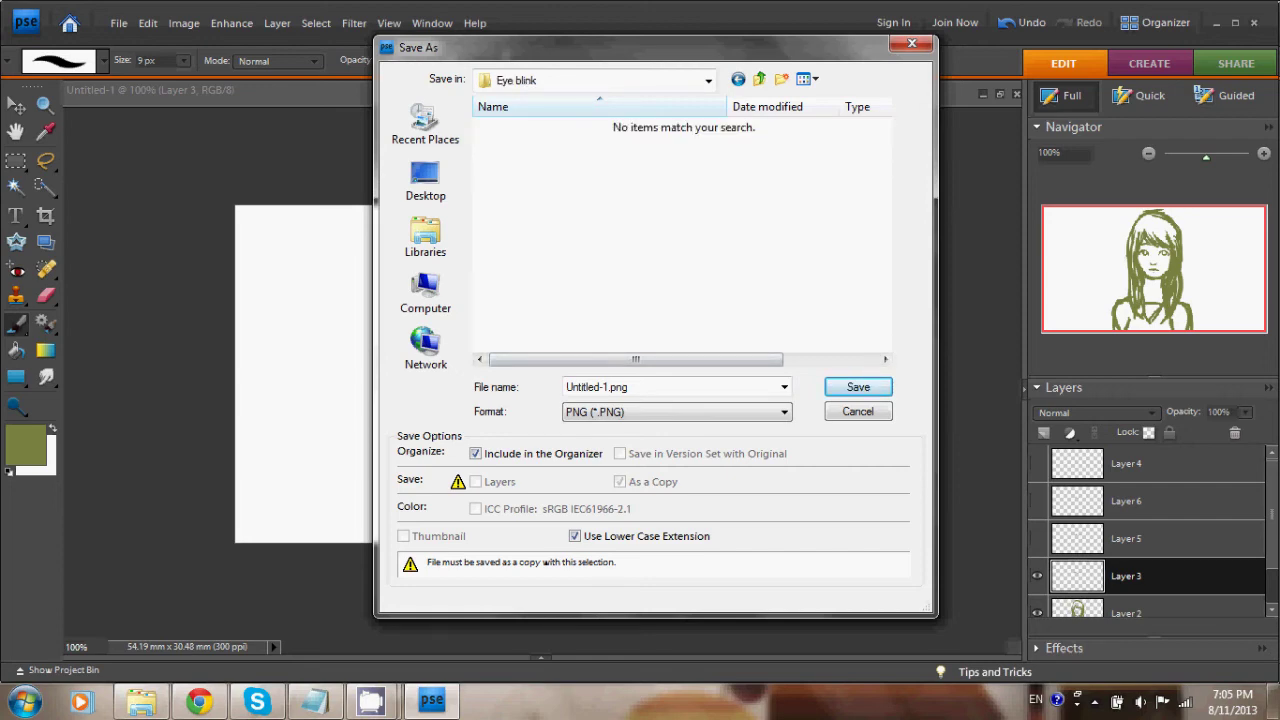
Move the save dialog off the drawing and save the open-eyes frame as PNG under the name 1-1.
drag(640, 47, 804, 79)
drag(707, 593, 814, 571)
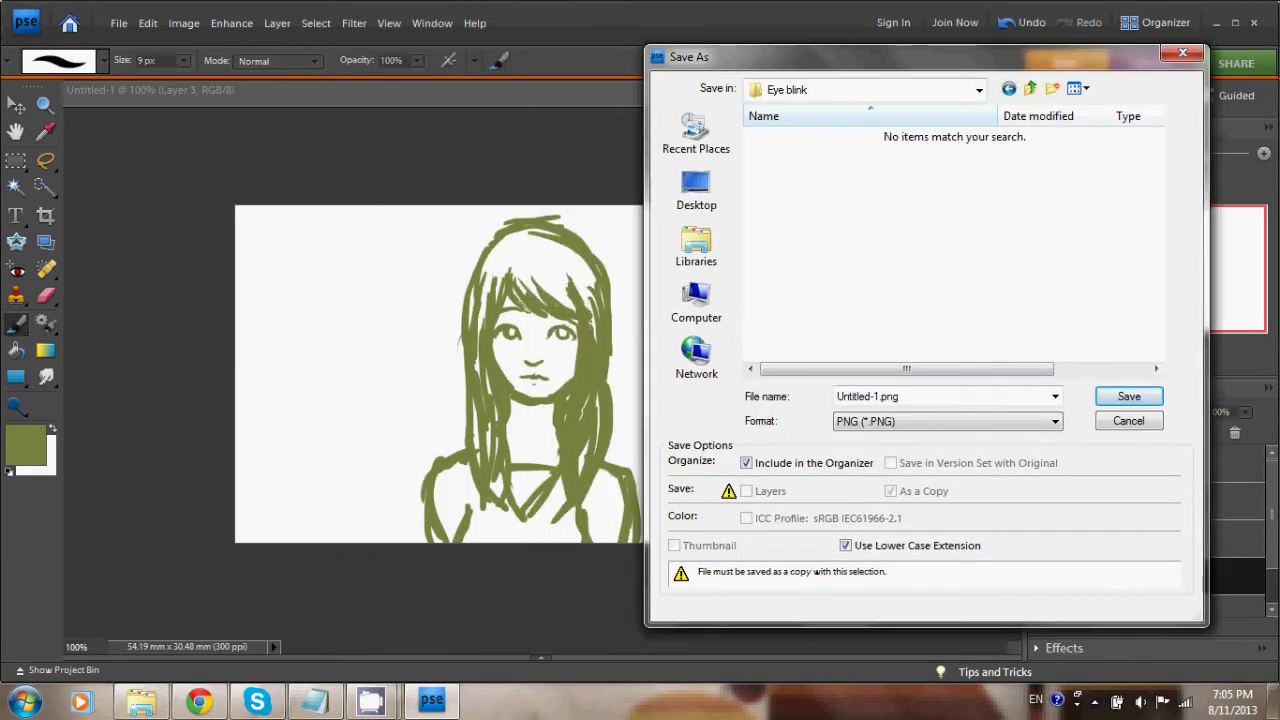
click(900, 396)
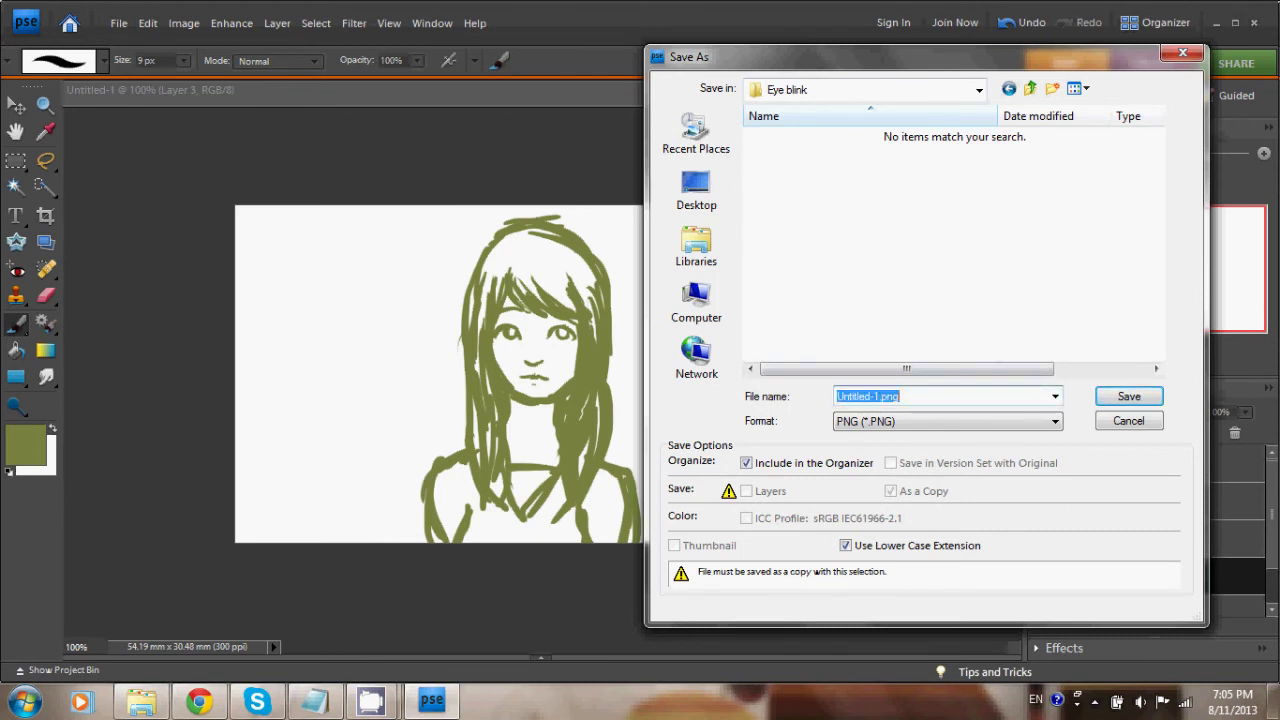
text(1)
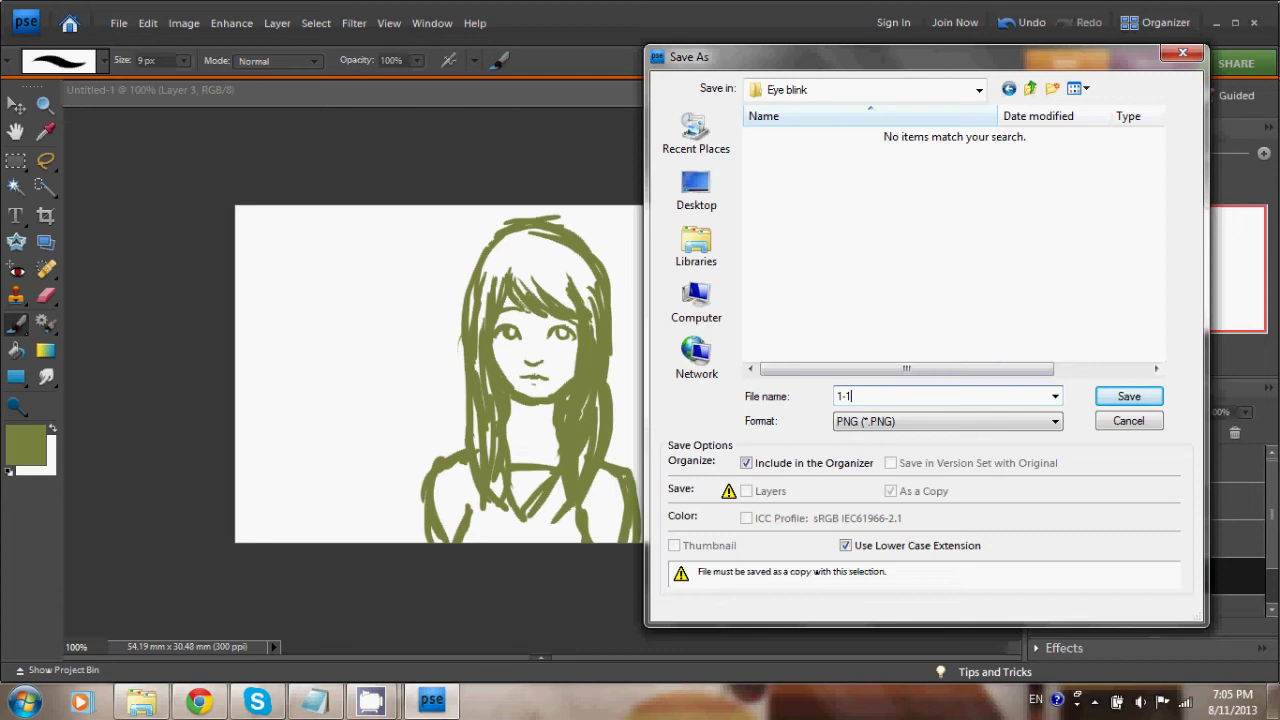
text(-1)
key(Return)
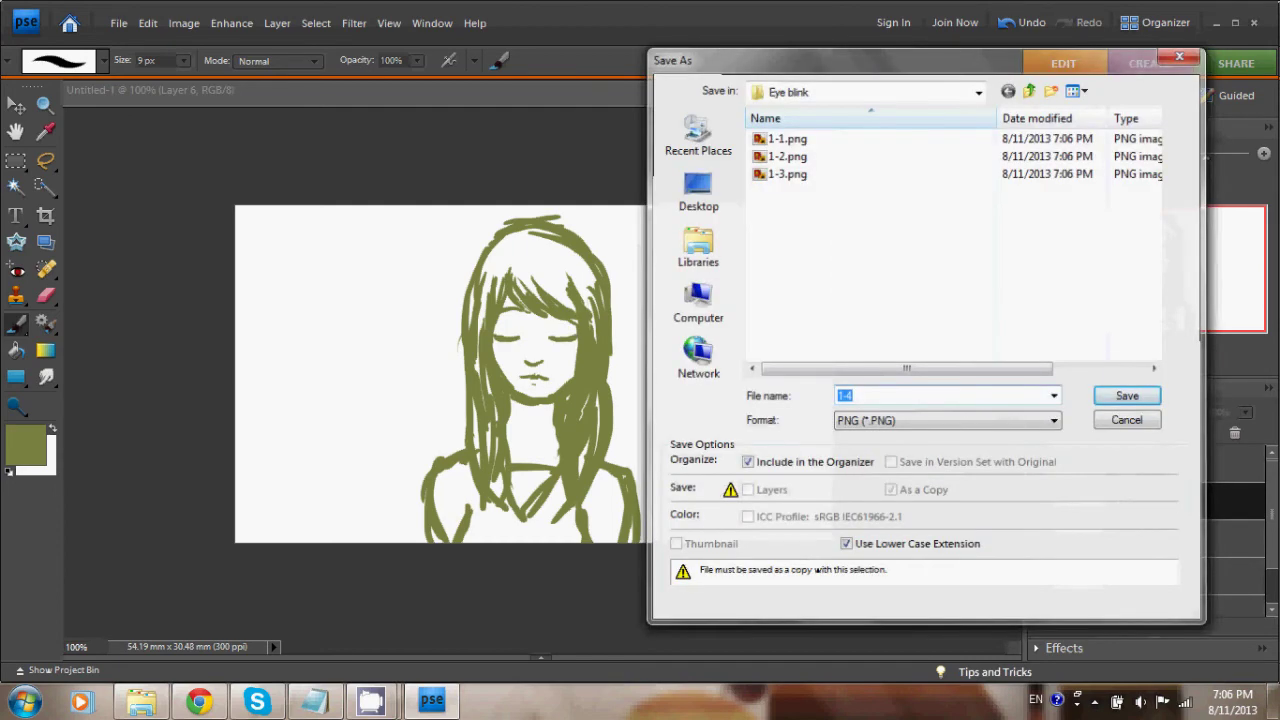
Save the closed-eyes frame as PNG under the name 1-4 with interlacing set to None.
key(Return)
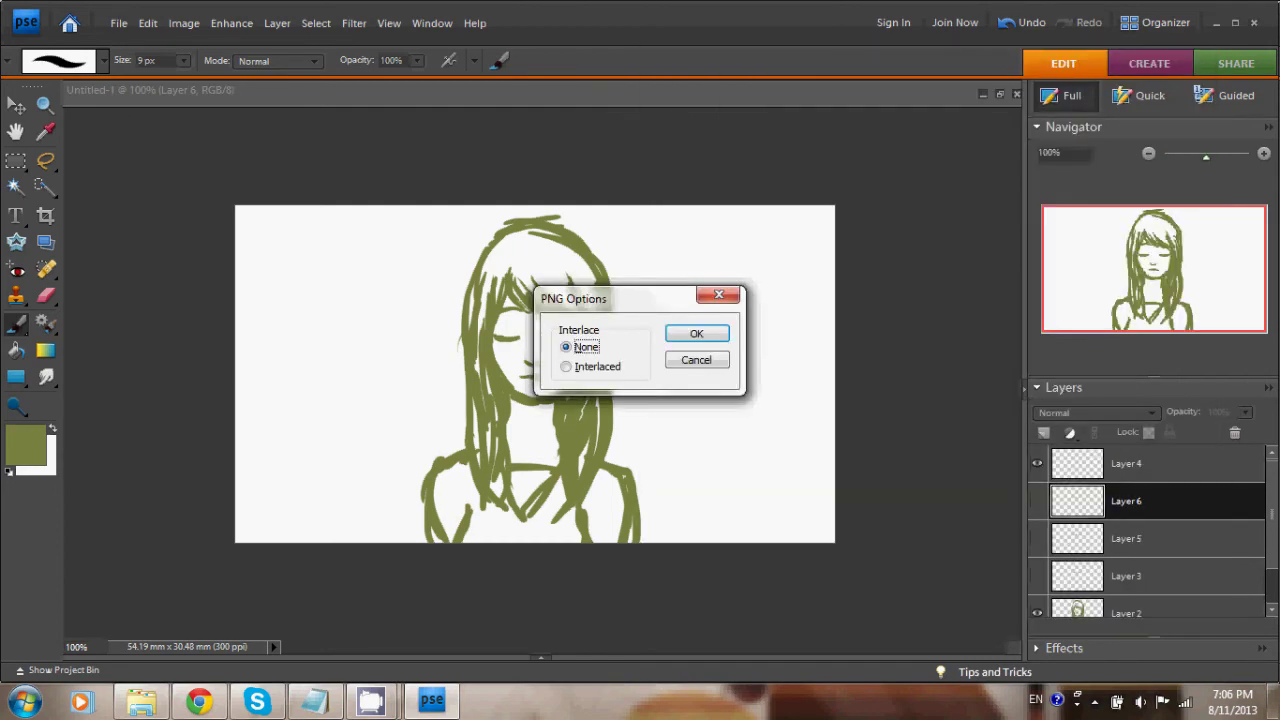
key(Tab)
key(Return)
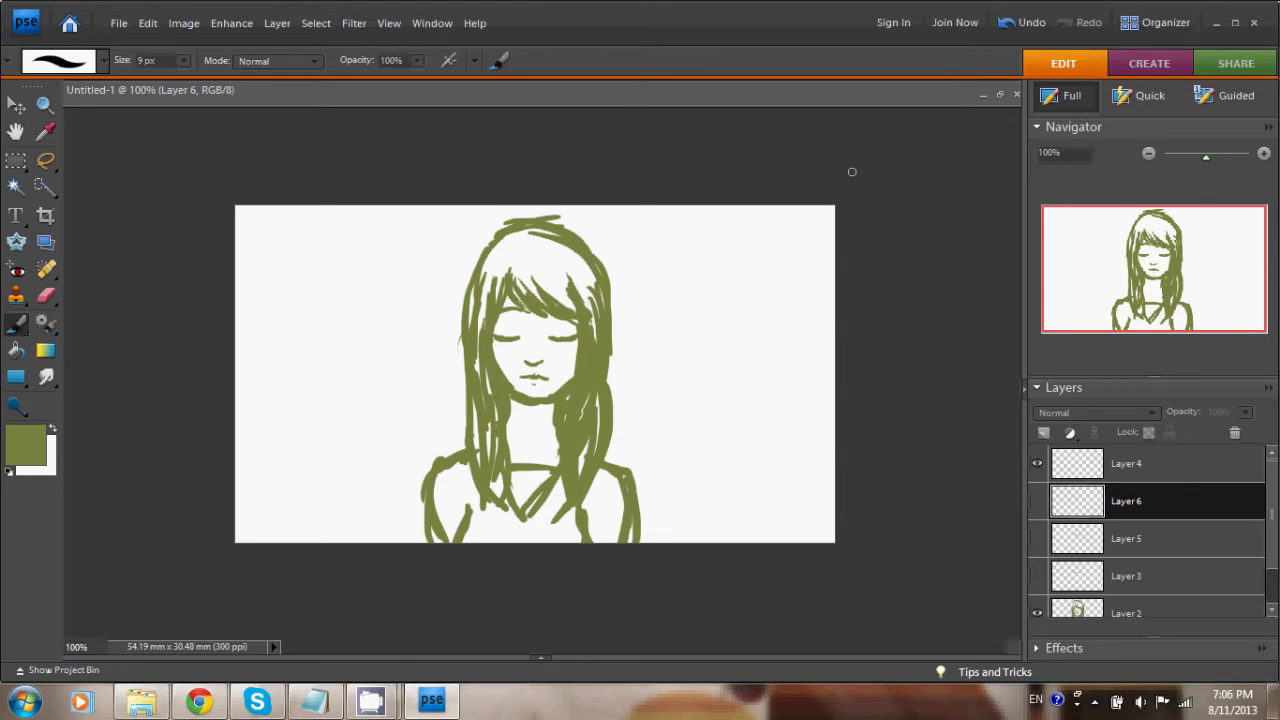
Hide Layer 4, show Layer 3 and save the layered drawing as a Photoshop file named 1 in the Eye blink folder.
click(1037, 464)
click(1037, 576)
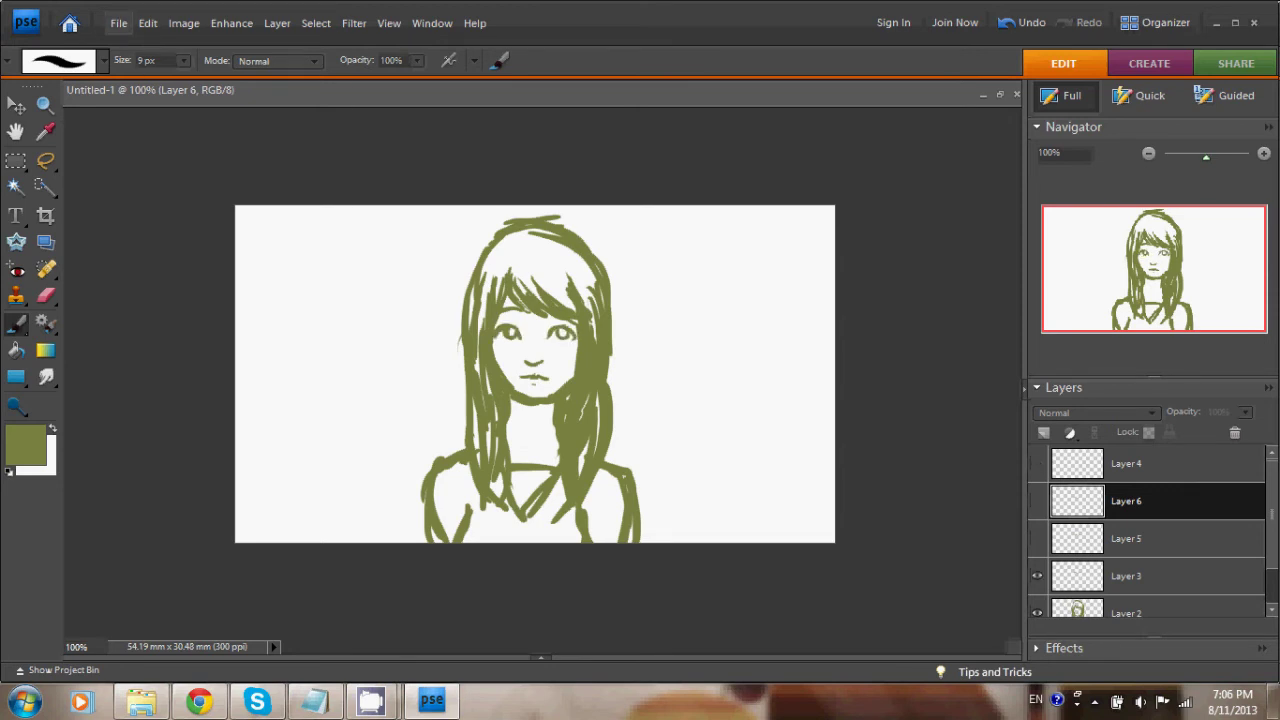
click(118, 22)
click(167, 197)
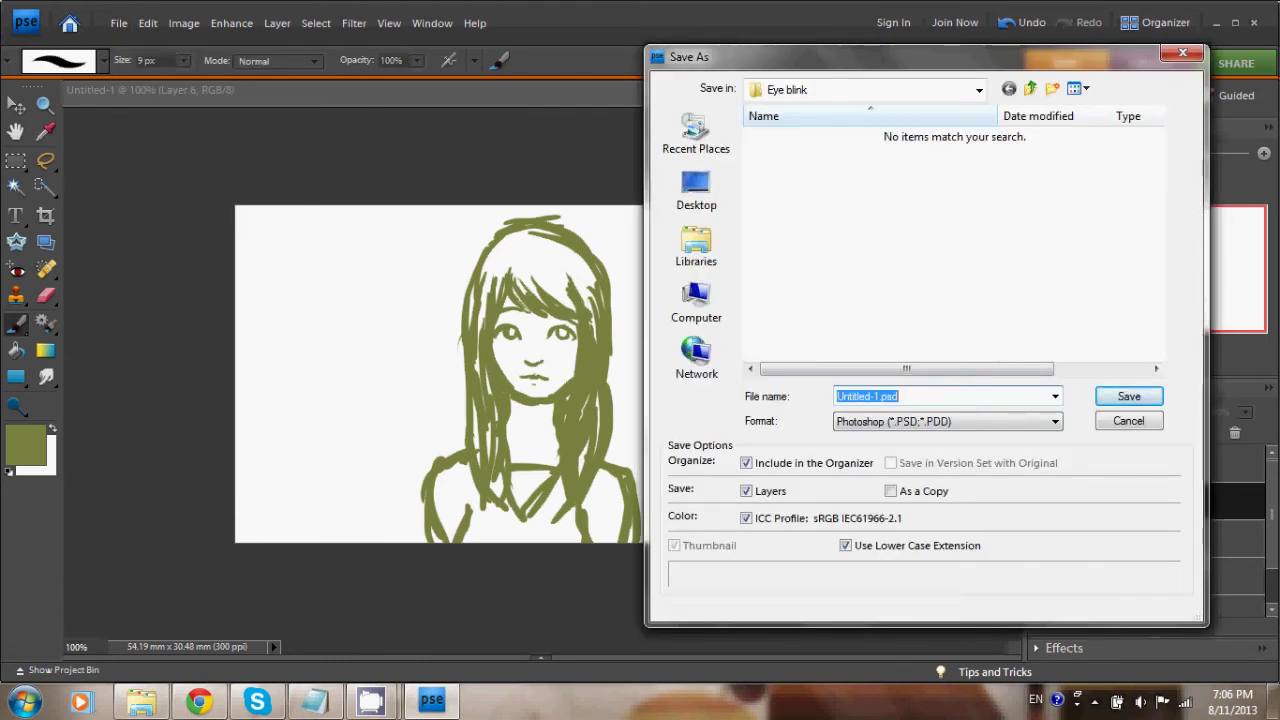
text(1)
key(Return)
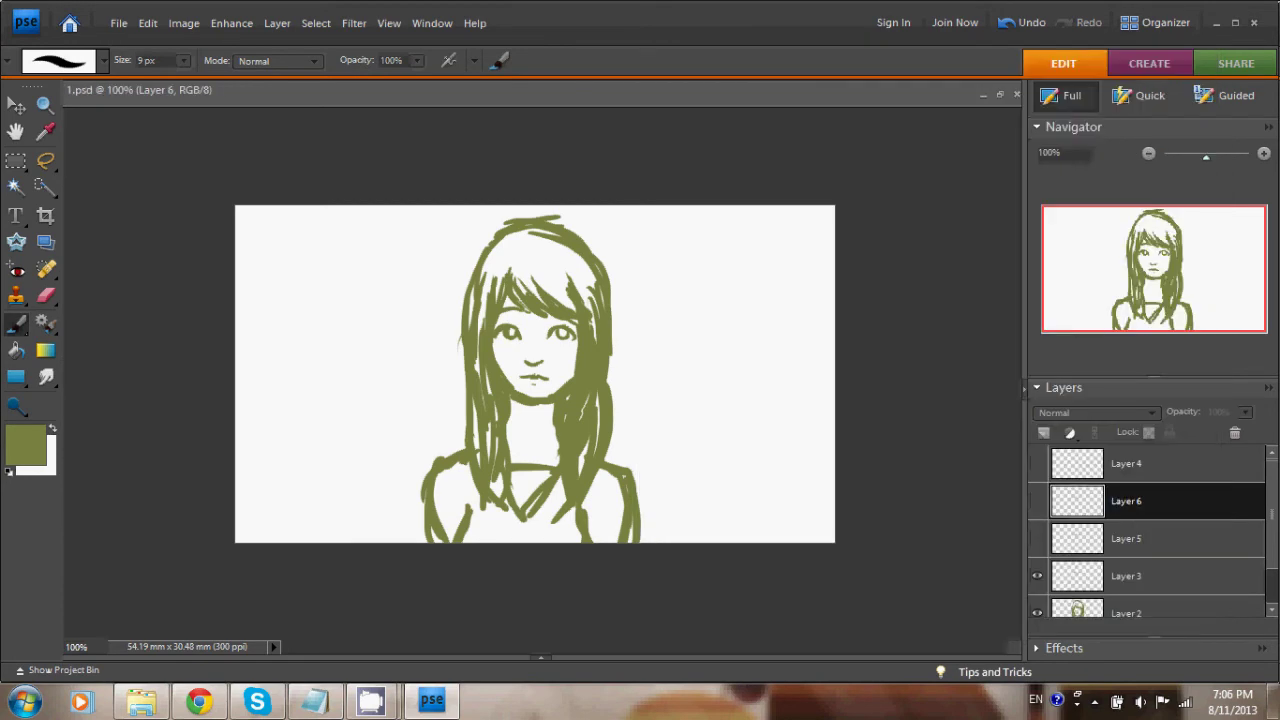
Add a new layer directly above the Background, beneath Layer 2, and keep Layers 2 and 3 visible.
scroll(1147, 531, down, 2)
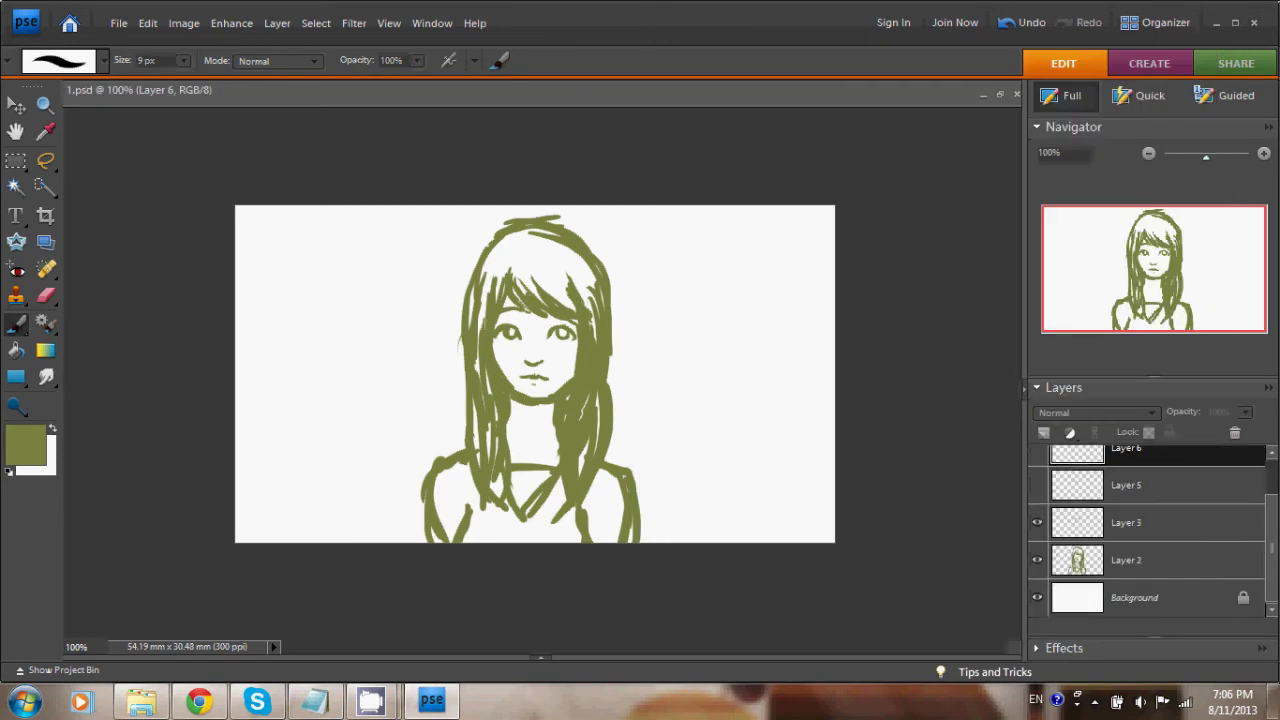
click(1037, 523)
click(1037, 560)
click(1135, 598)
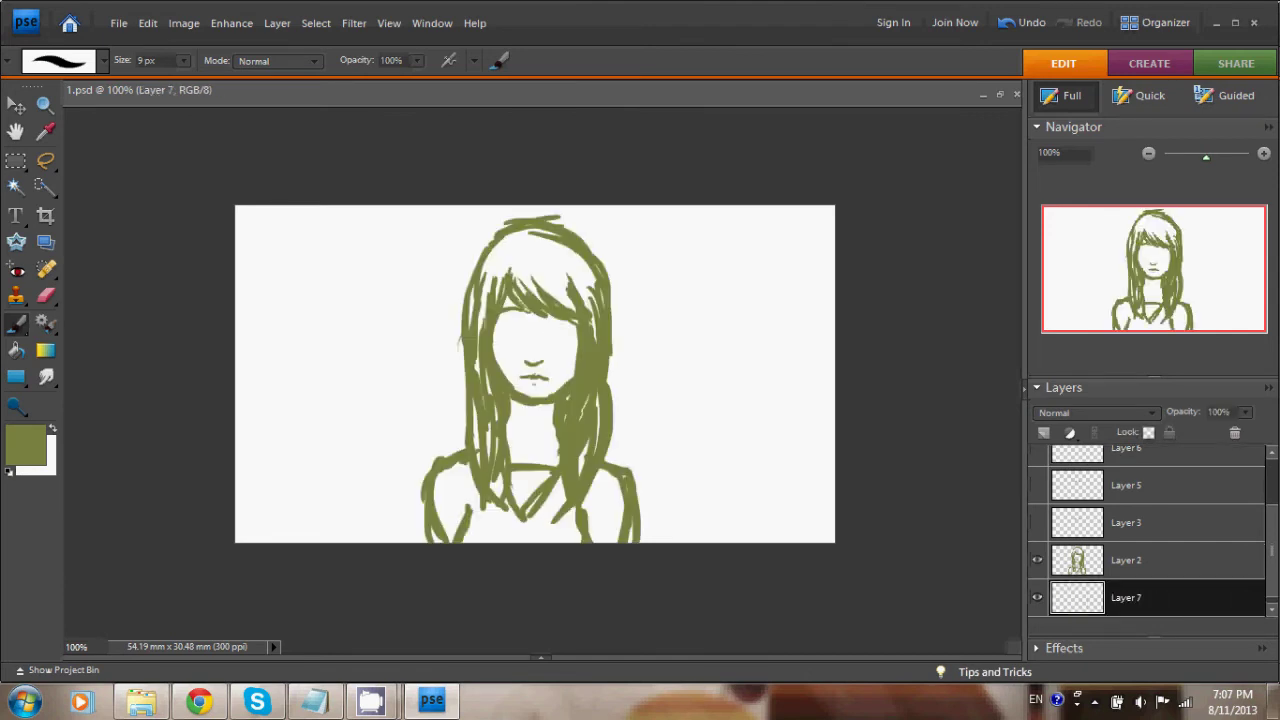
click(1037, 523)
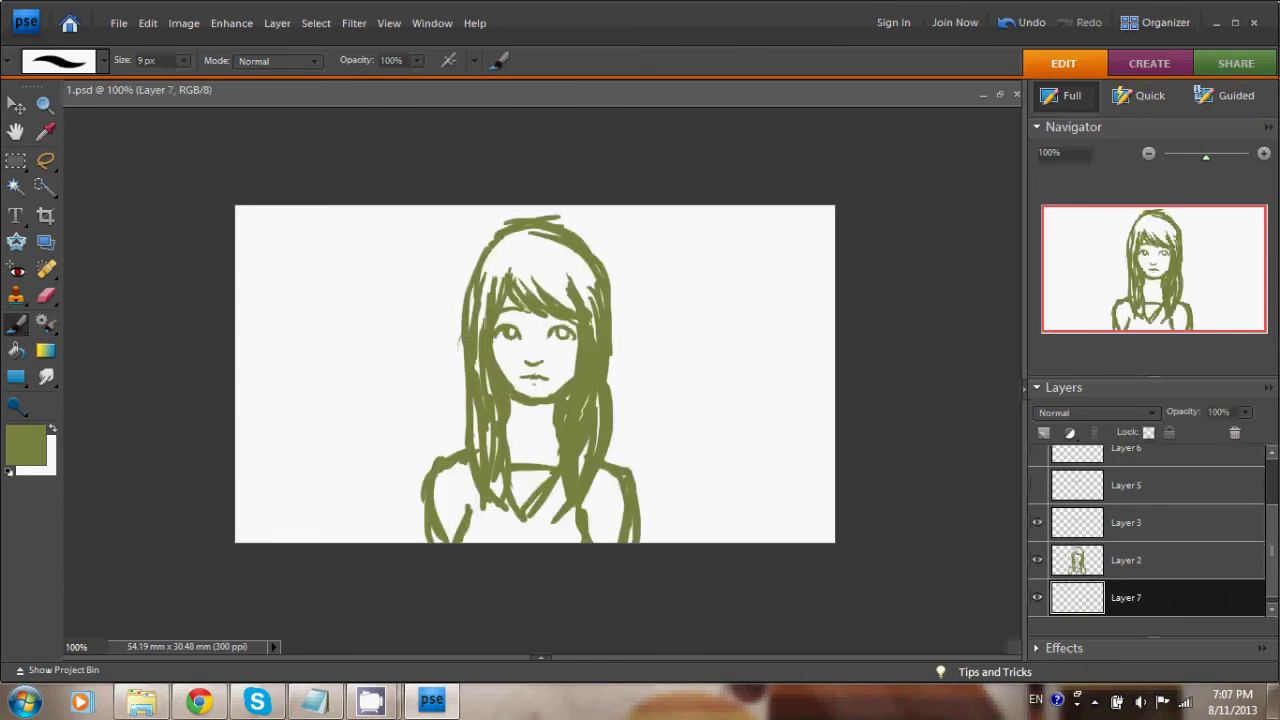
Try sketching long horizontal strokes behind the character on Layer 7, undo them, and hide Layers 3 and 2.
mouse_move(236, 458)
mouse_down()
mouse_move(582, 430)
mouse_move(836, 460)
mouse_move(240, 458)
mouse_up()
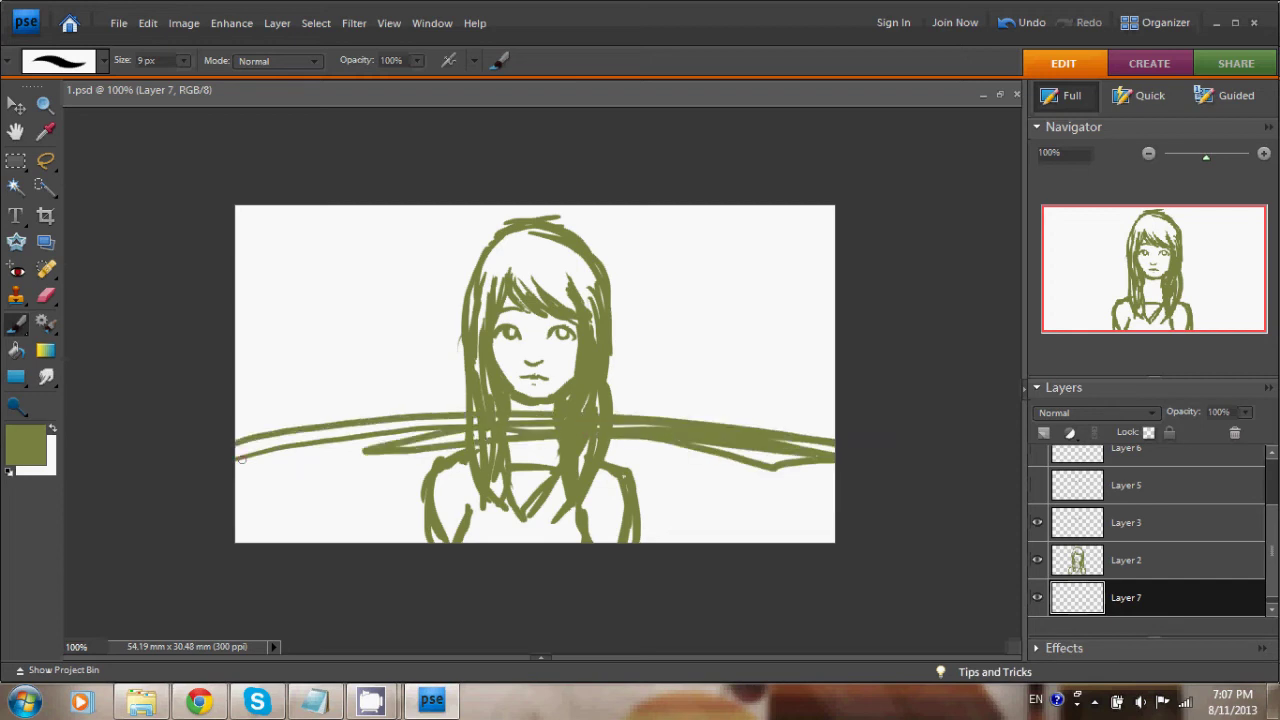
key(ctrl+z)
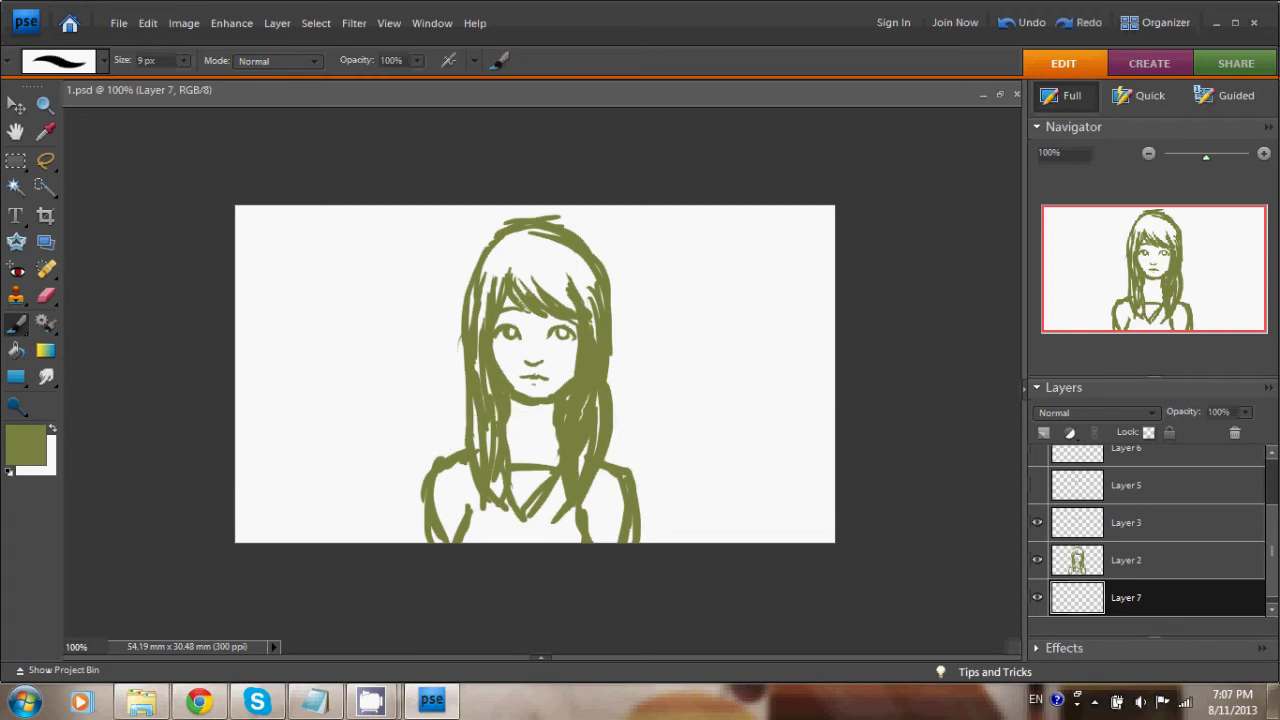
drag(1037, 523, 1037, 560)
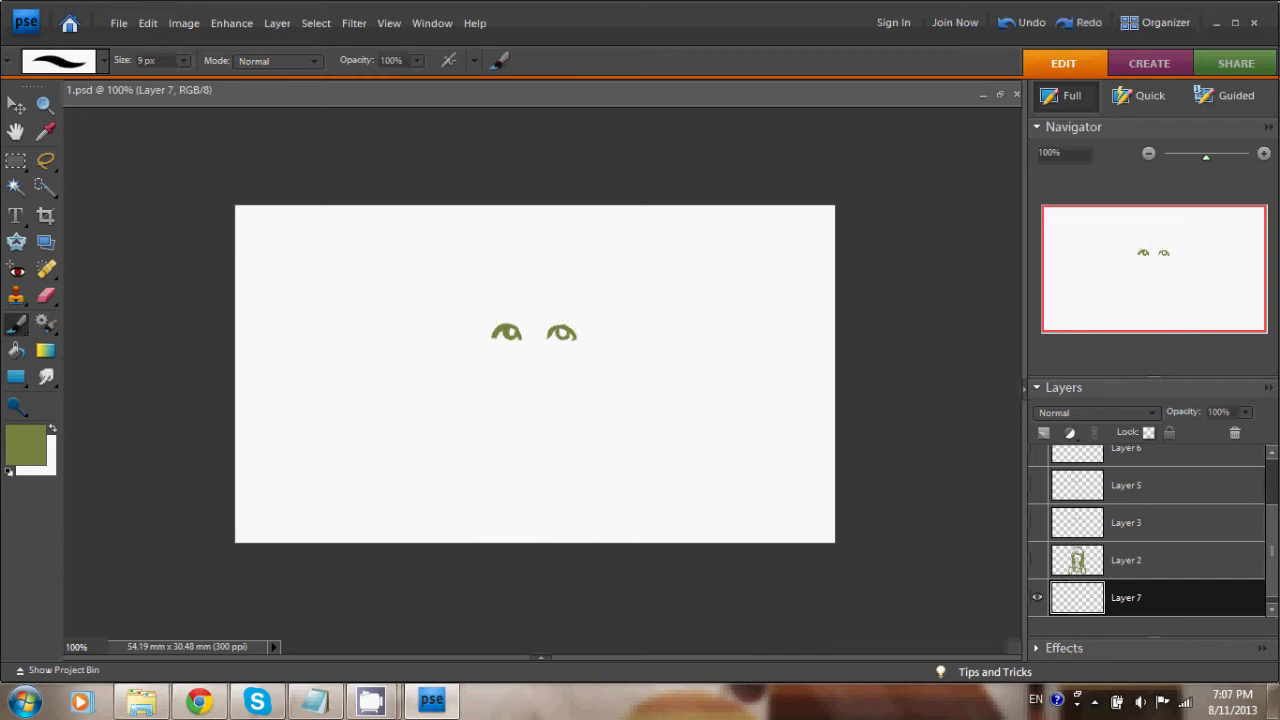
key(ctrl+z)
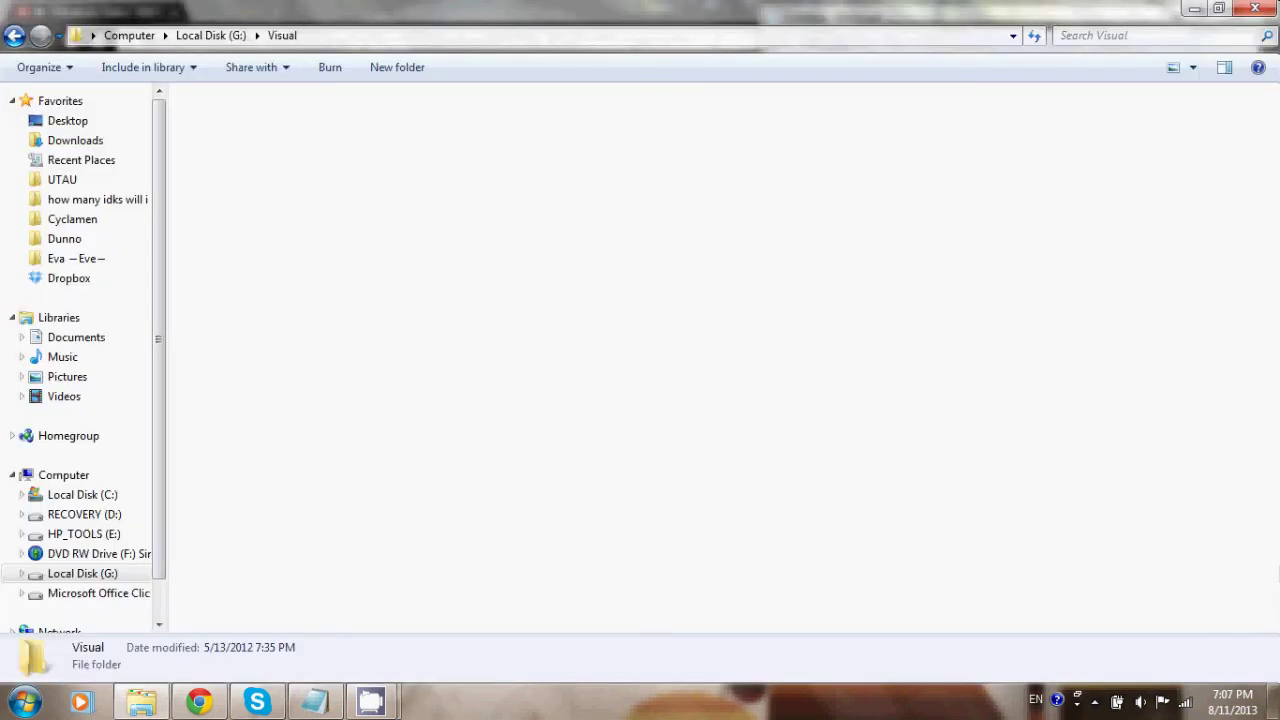
In Windows Explorer, open the Eye blink folder under Animation and Tutorials to view the saved frames.
double_click(240, 141)
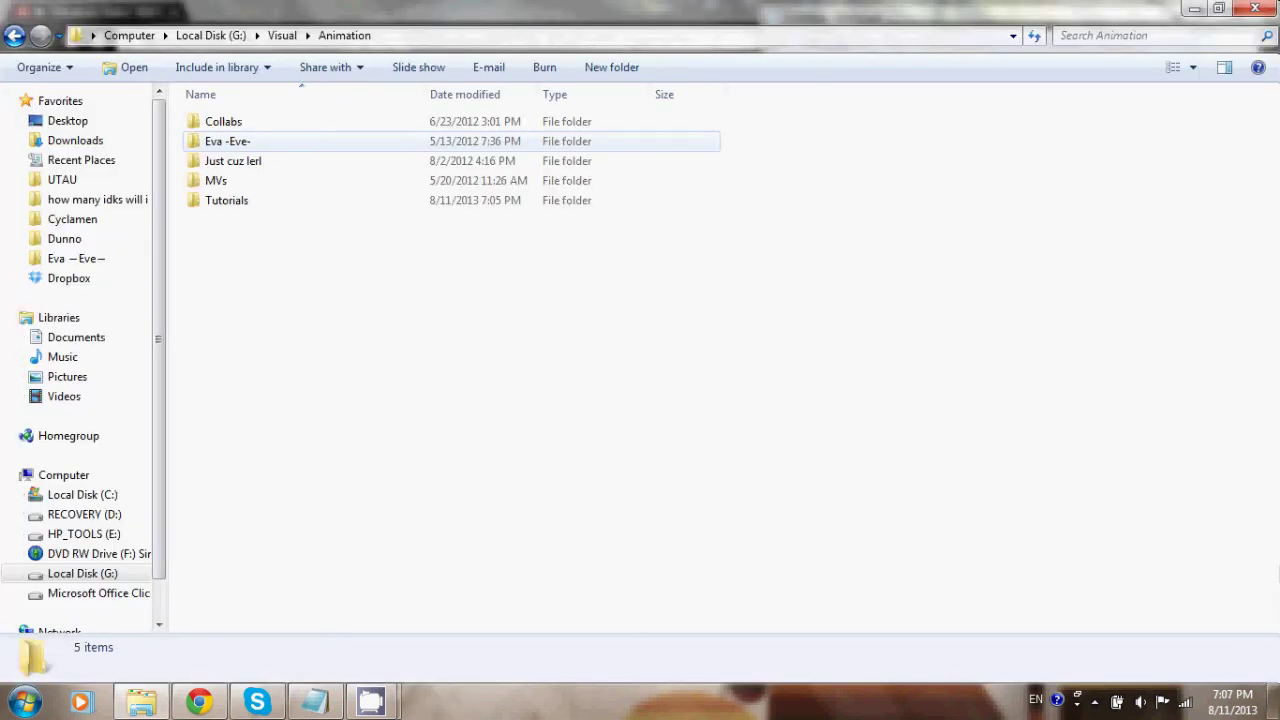
double_click(228, 200)
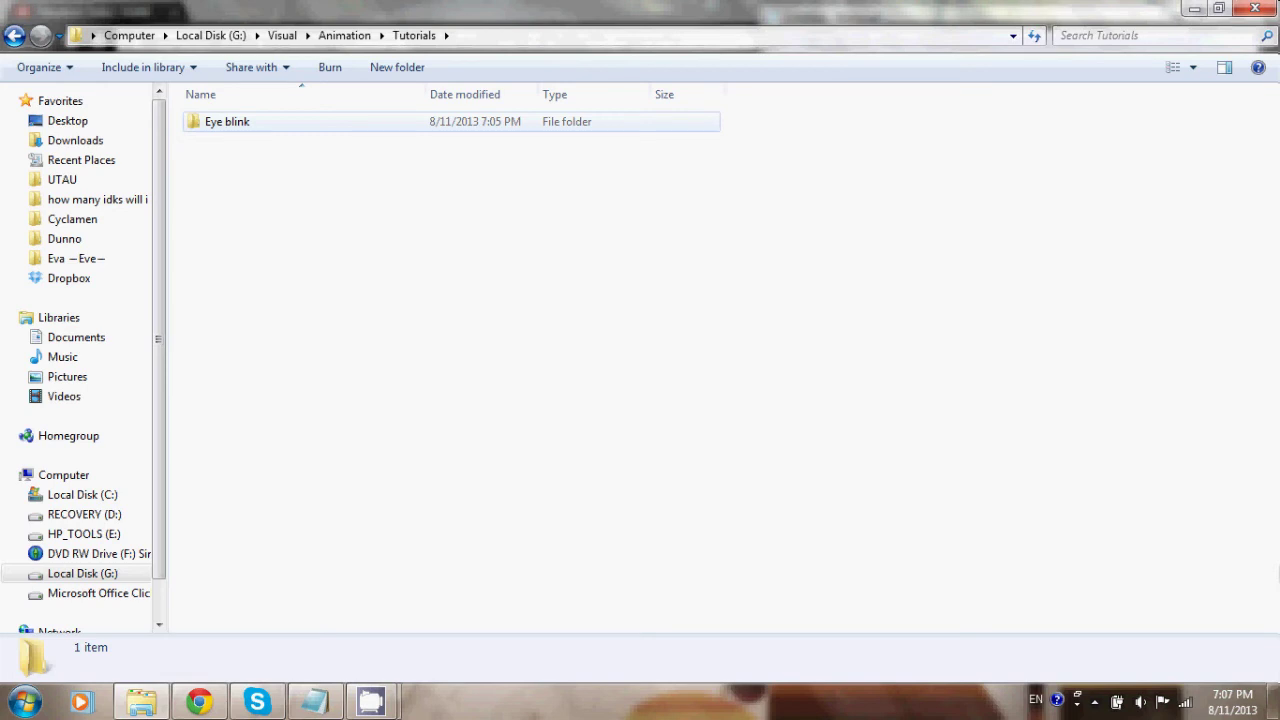
double_click(227, 121)
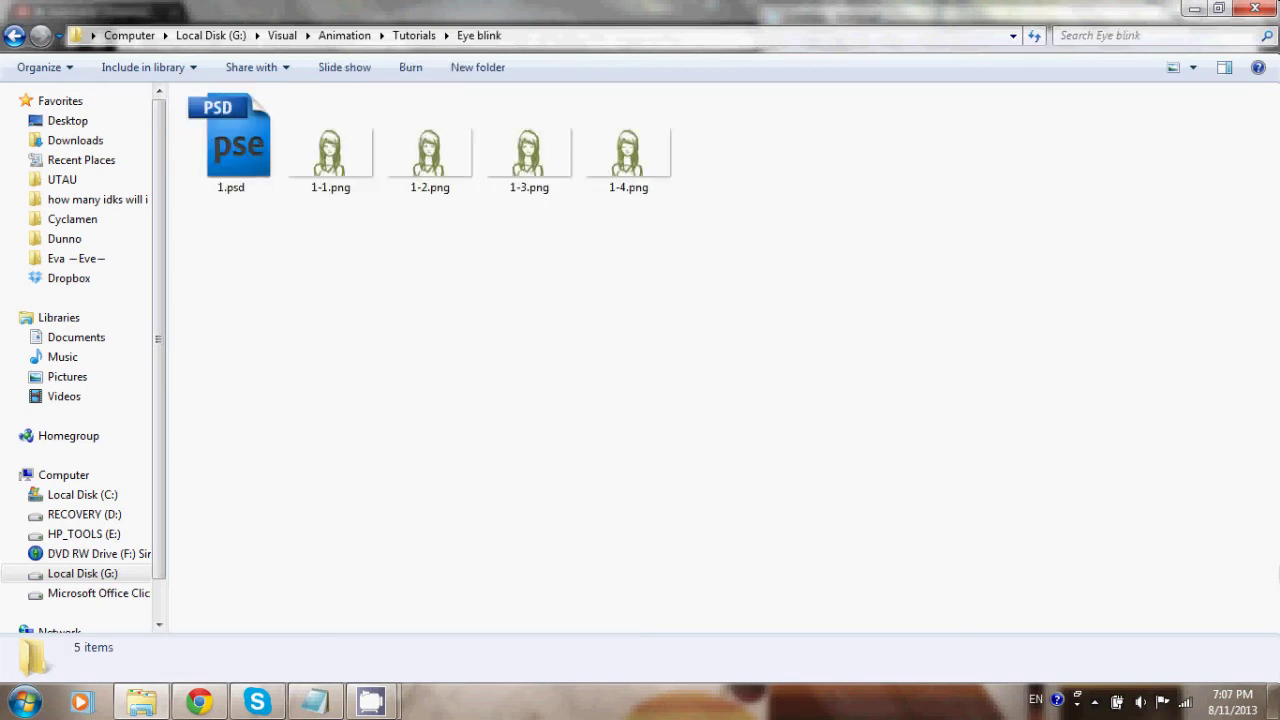
Launch Adobe Premiere Elements 7.0 and create a new project named "eye blink" with the NTSC-HDV-HDV 720p 30 settings.
click(25, 700)
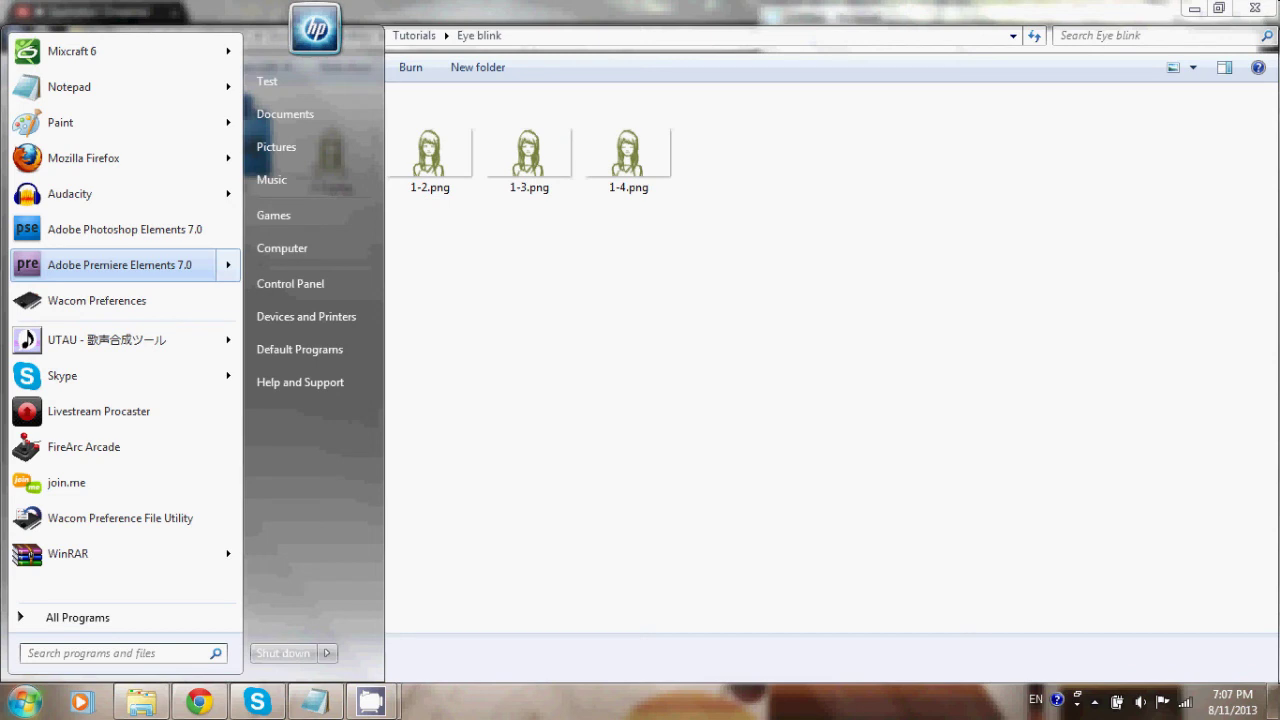
click(120, 265)
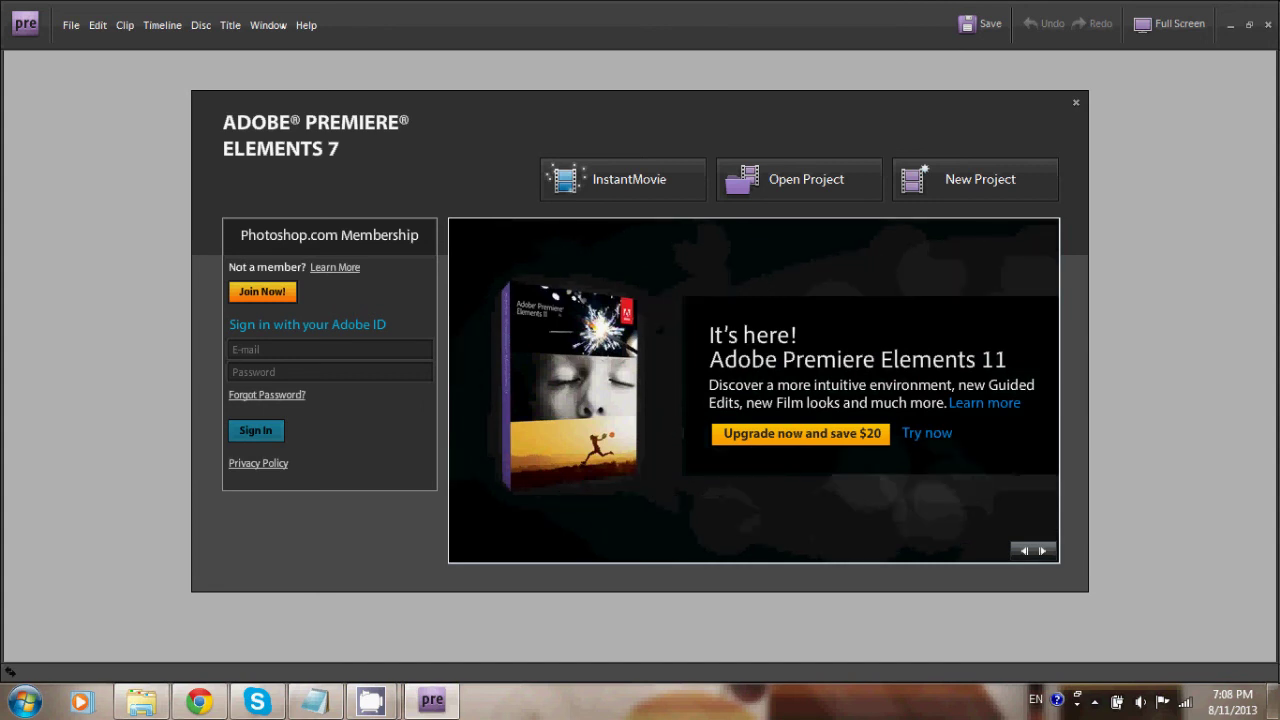
key(ctrl+n)
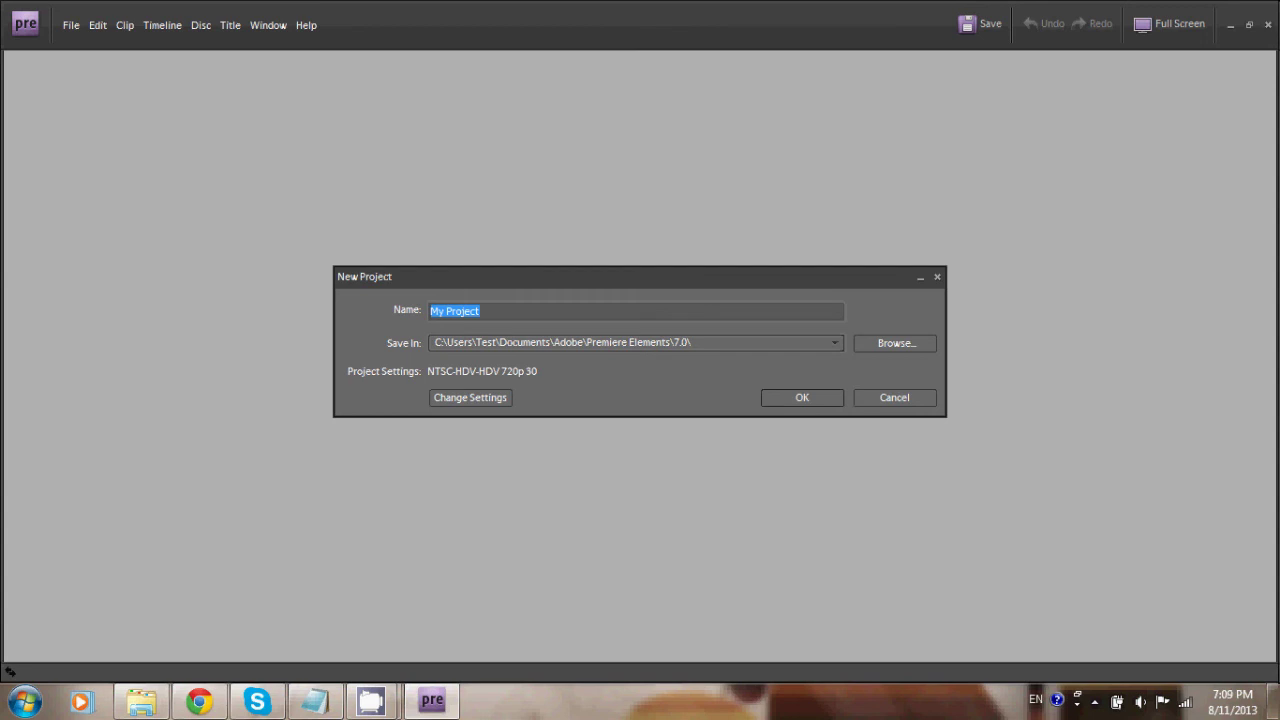
text(eye blink)
key(Return)
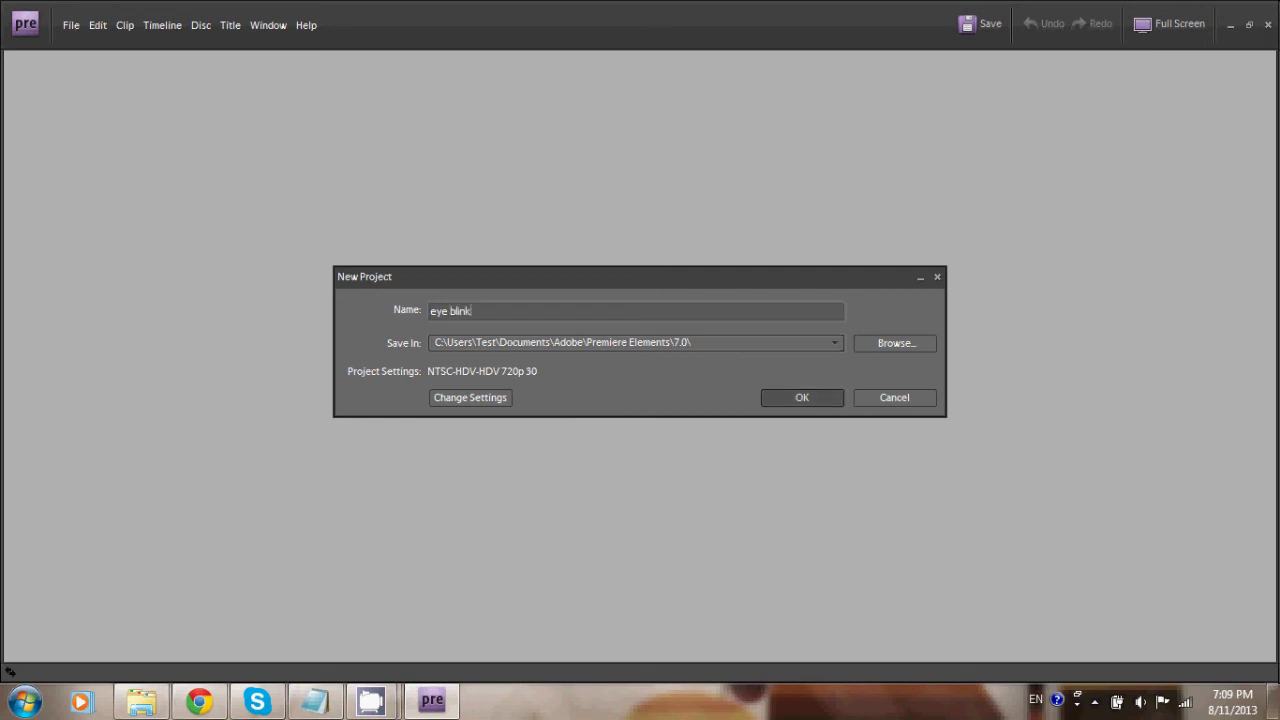
key(Return)
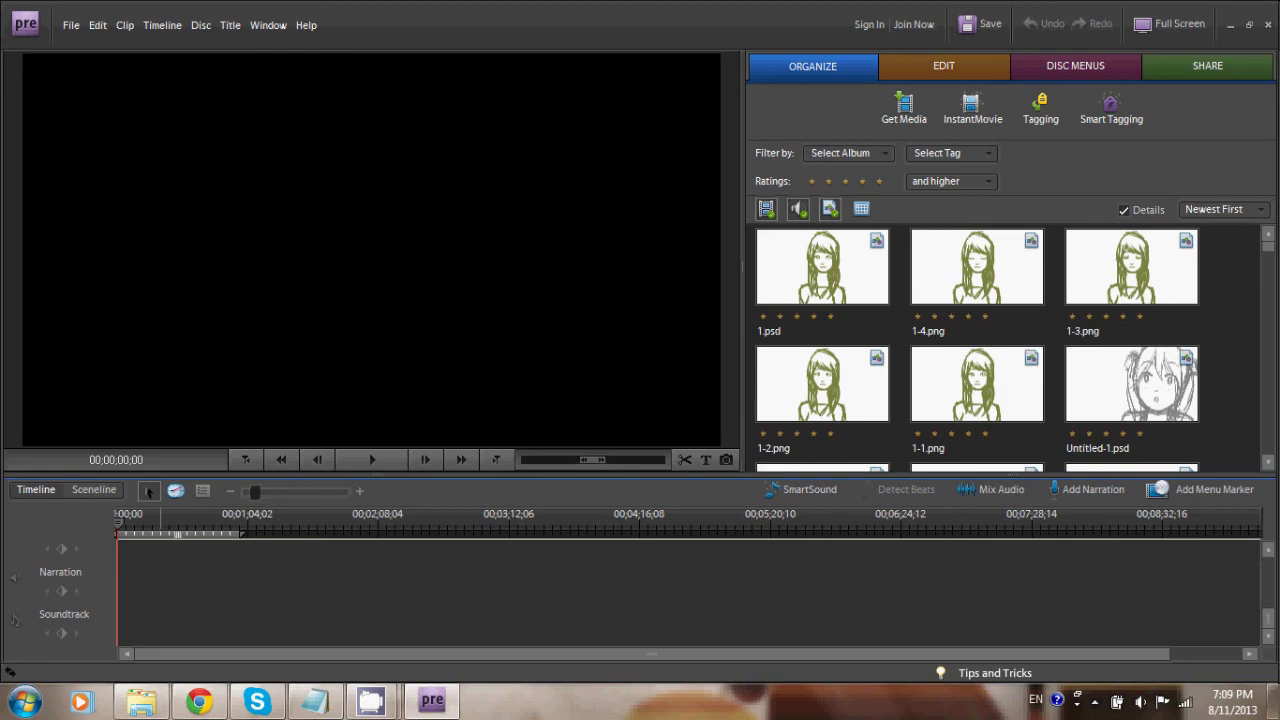
Bring 1-1.png, 1-2.png, 1-3.png and 1-4.png from the Eye blink folder into the Premiere Elements project.
click(141, 702)
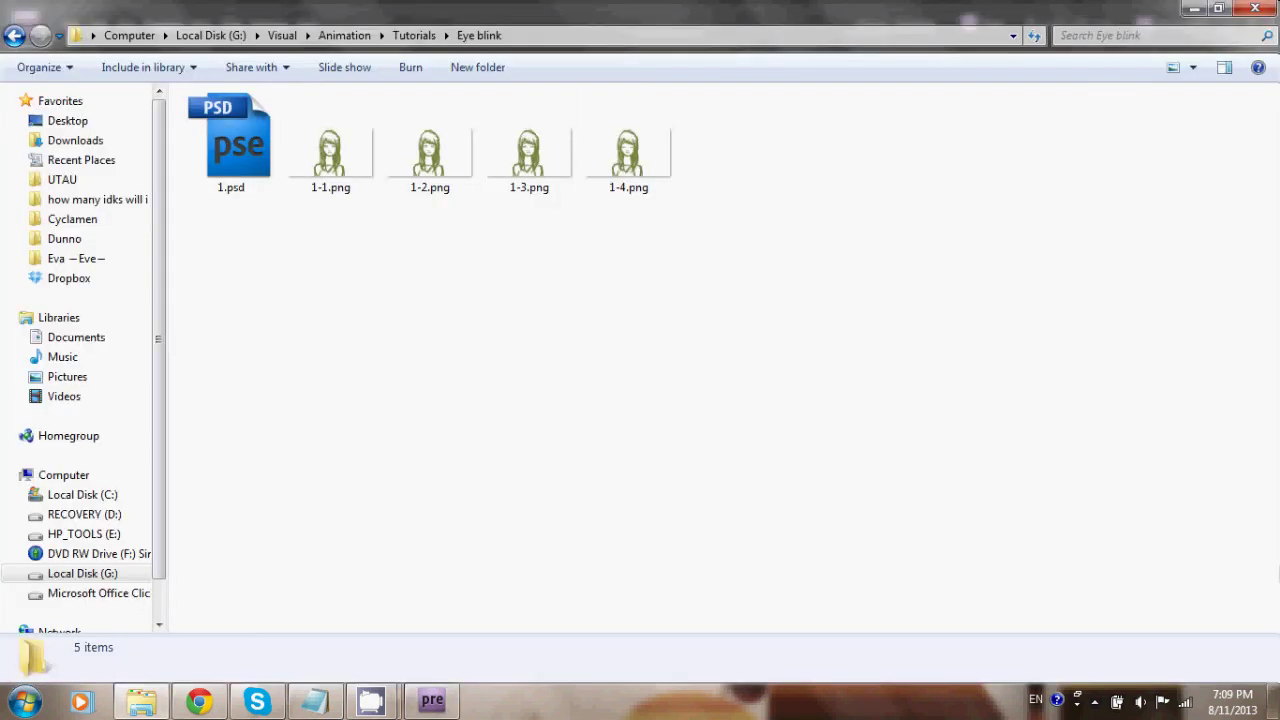
drag(712, 235, 441, 685)
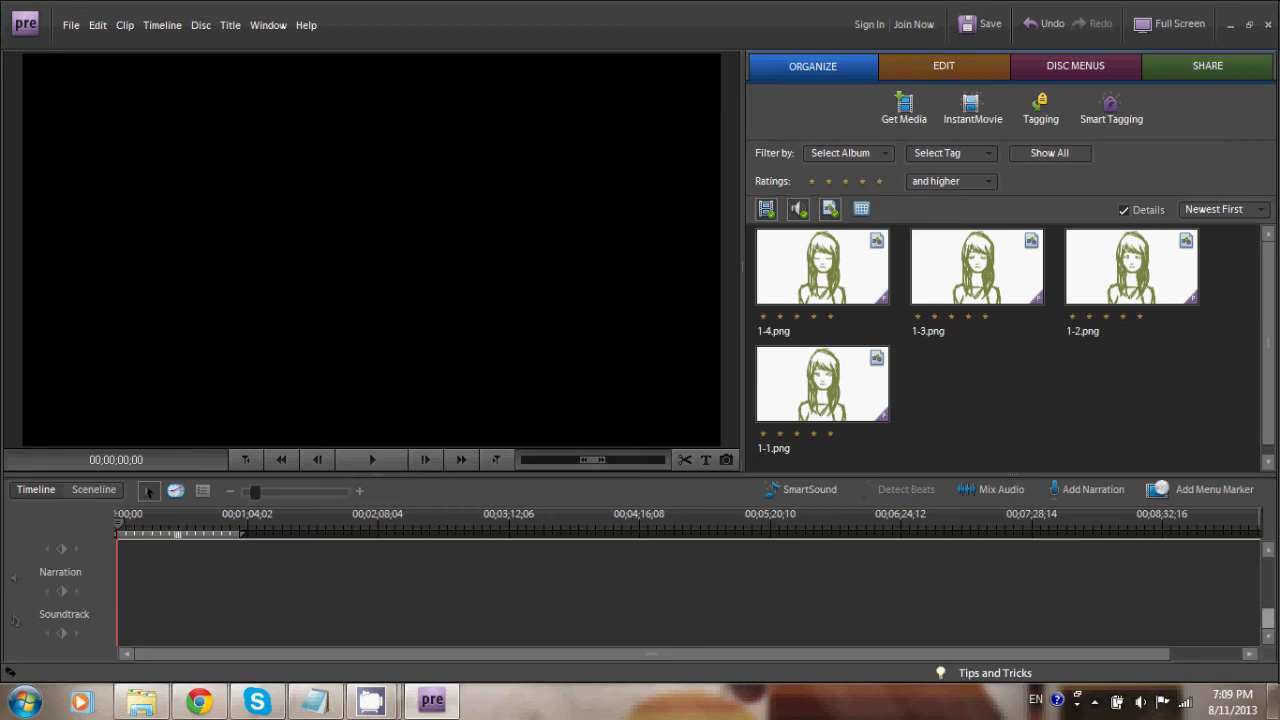
Place the 1-1.png frame at the very start of the Video 1 track.
drag(1268, 615, 1268, 597)
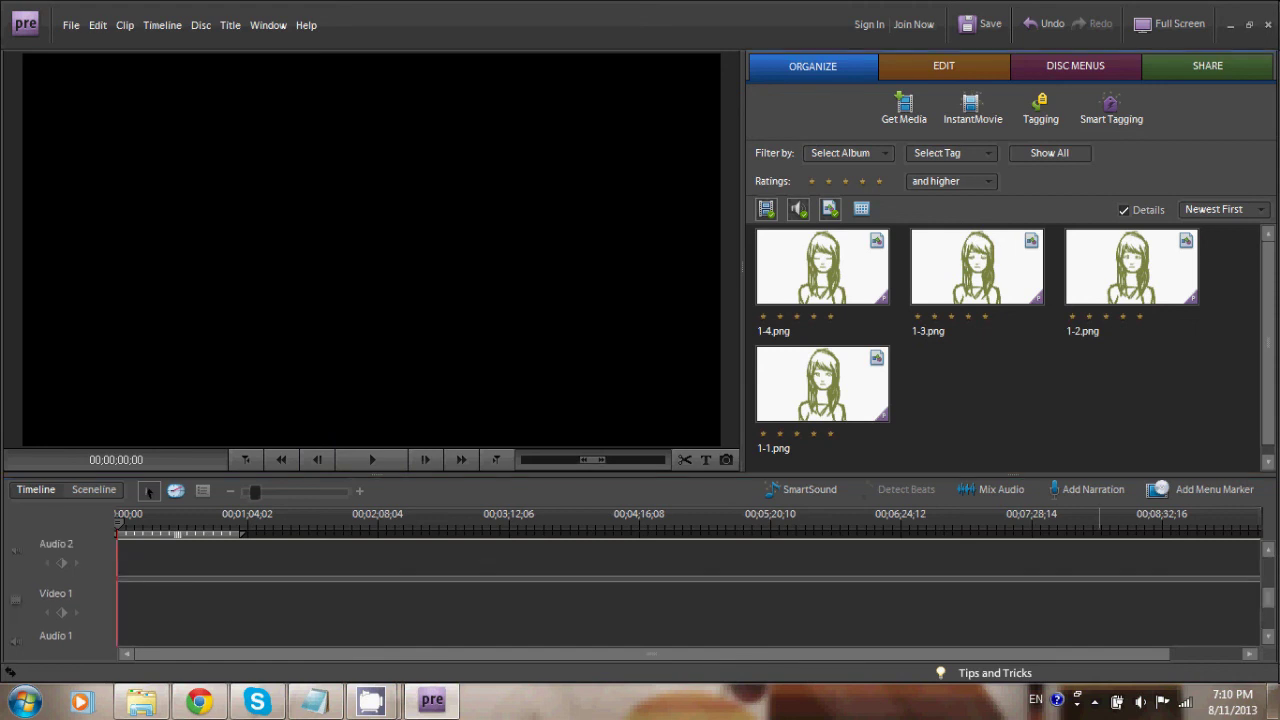
click(822, 384)
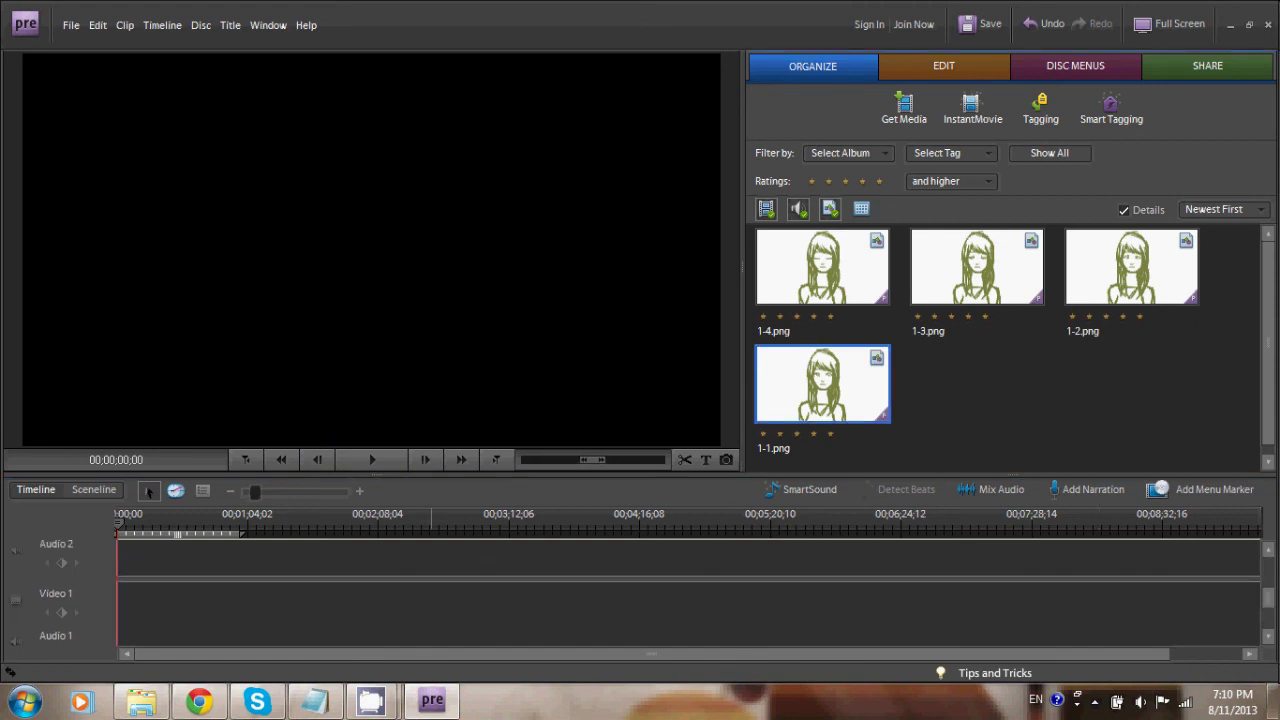
drag(822, 384, 177, 600)
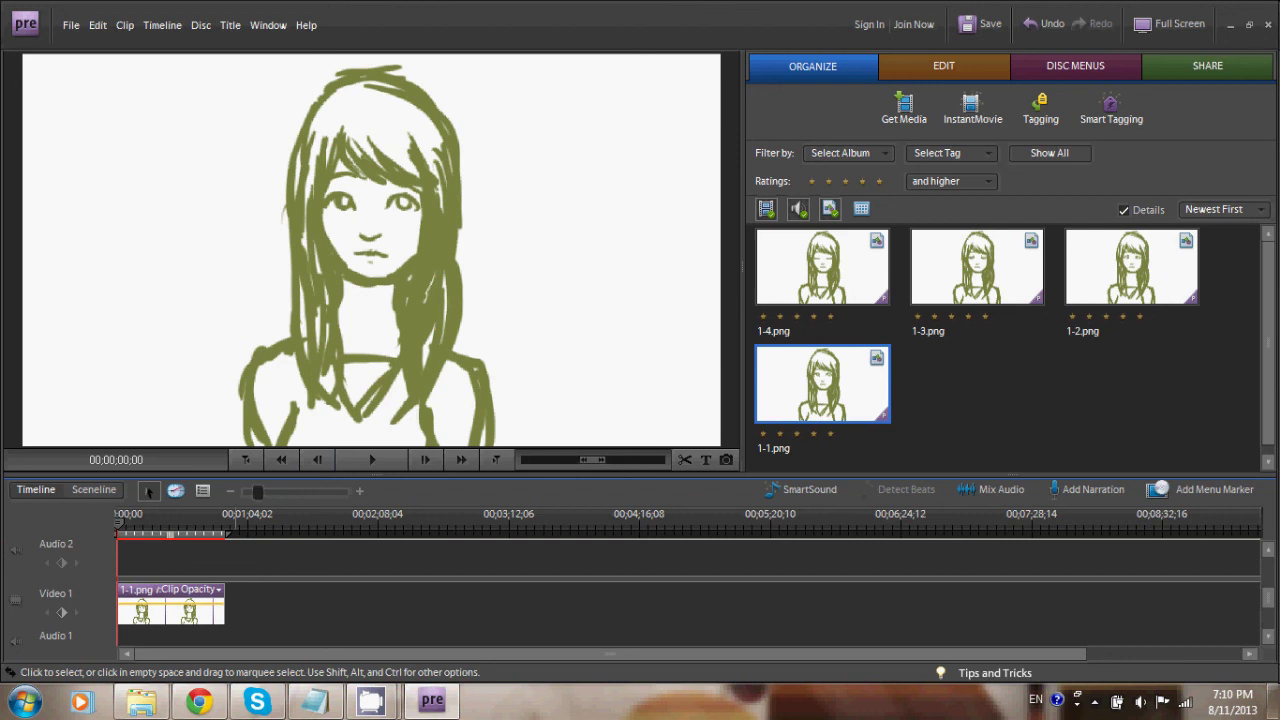
key(ctrl+z)
drag(172, 604, 120, 604)
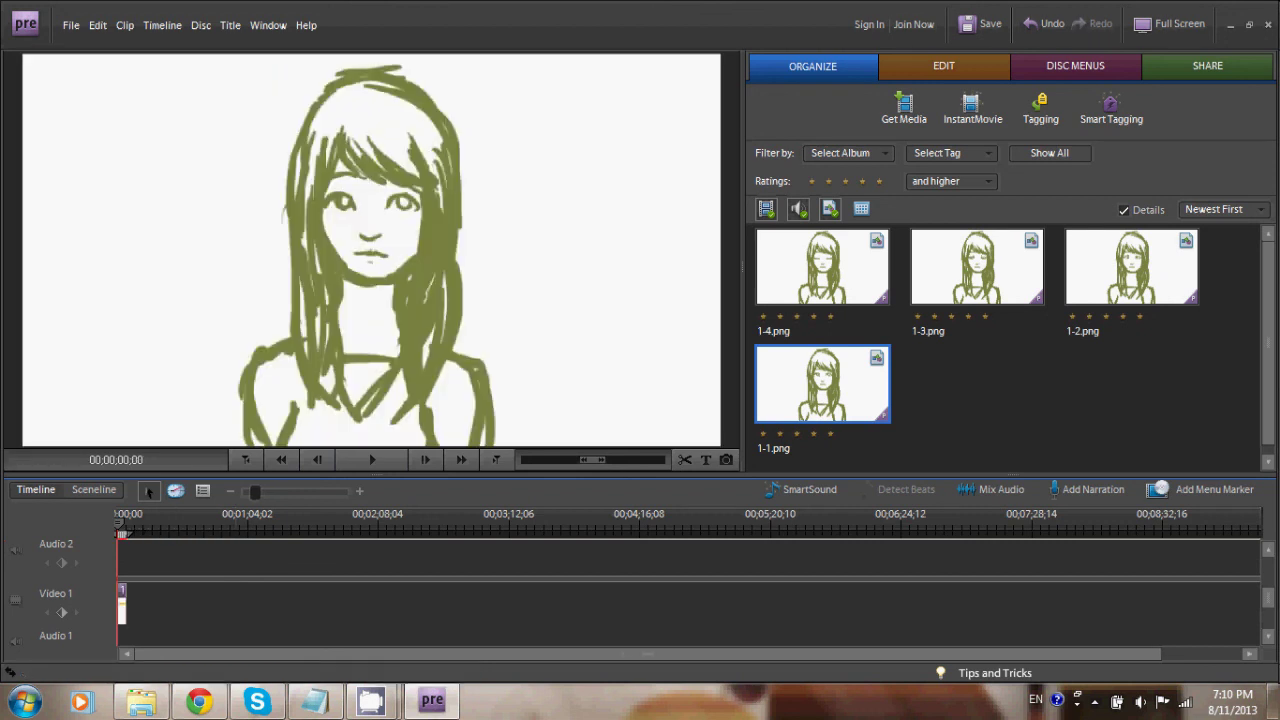
drag(255, 491, 311, 491)
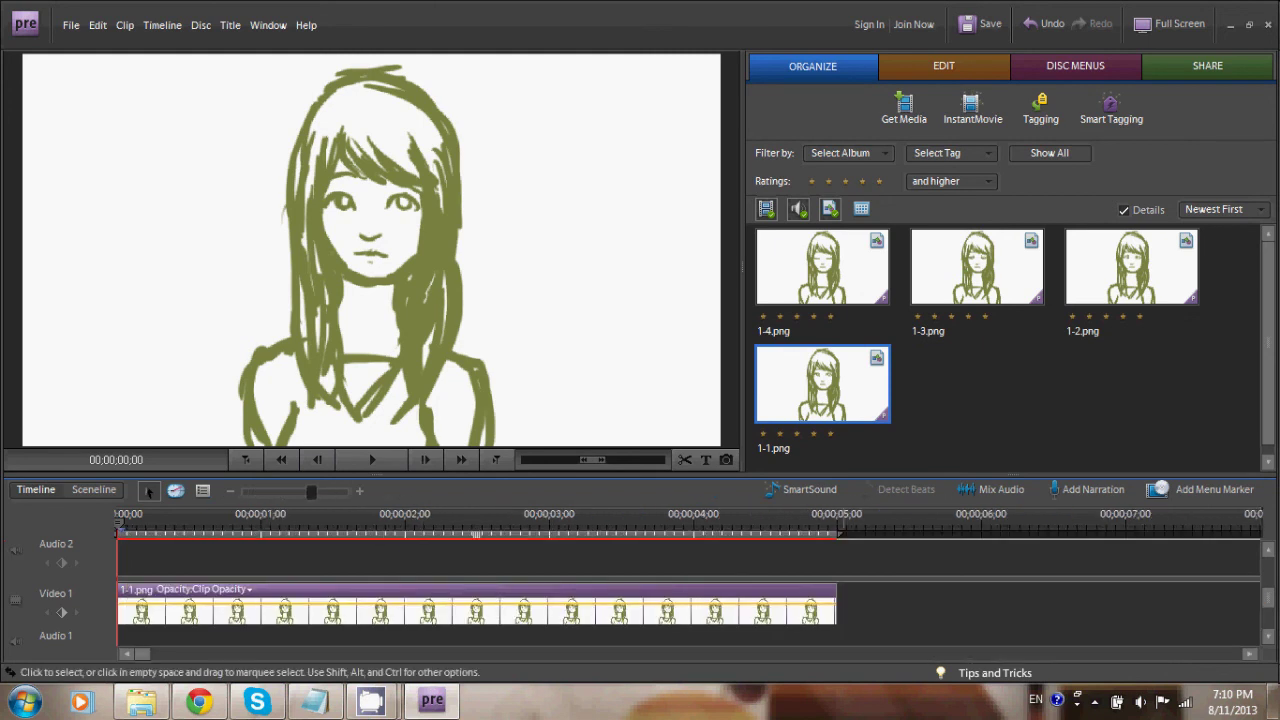
drag(311, 492, 313, 492)
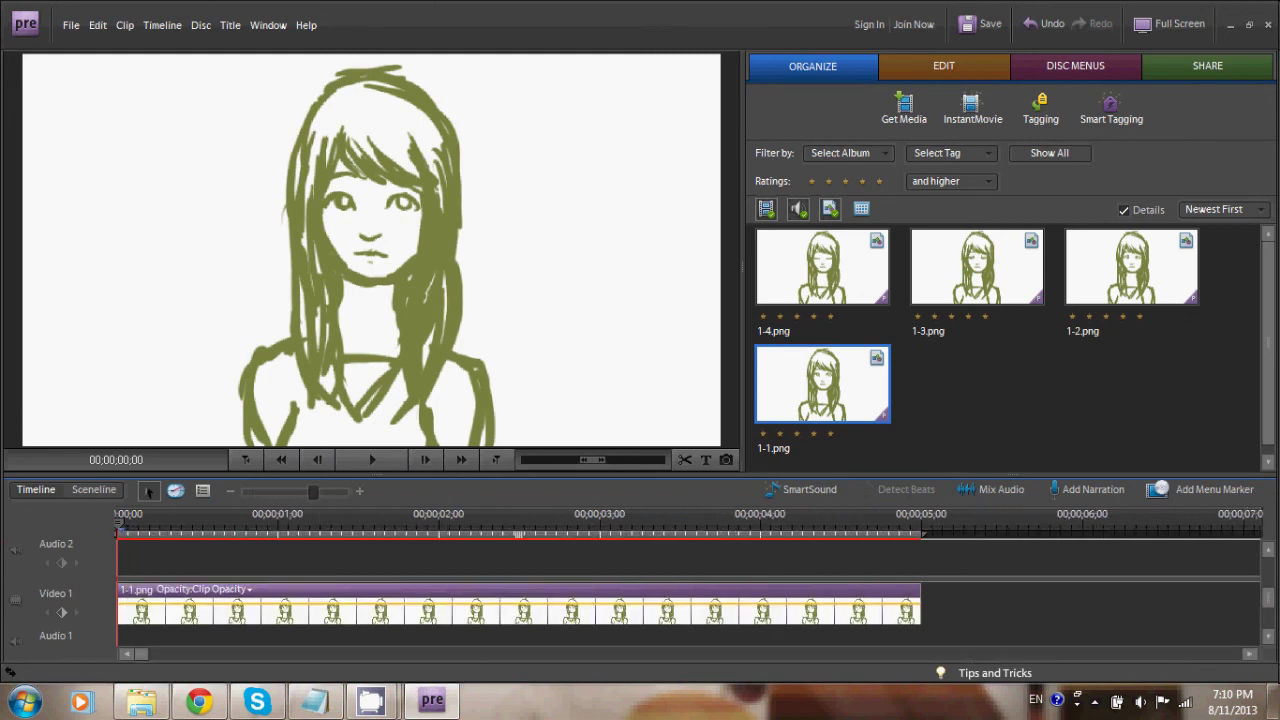
Split the 1-1.png clip at 00;00;00;03 and delete the remainder, closing the gap.
mouse_move(920, 610)
mouse_down()
mouse_move(684, 610)
mouse_move(920, 610)
mouse_up()
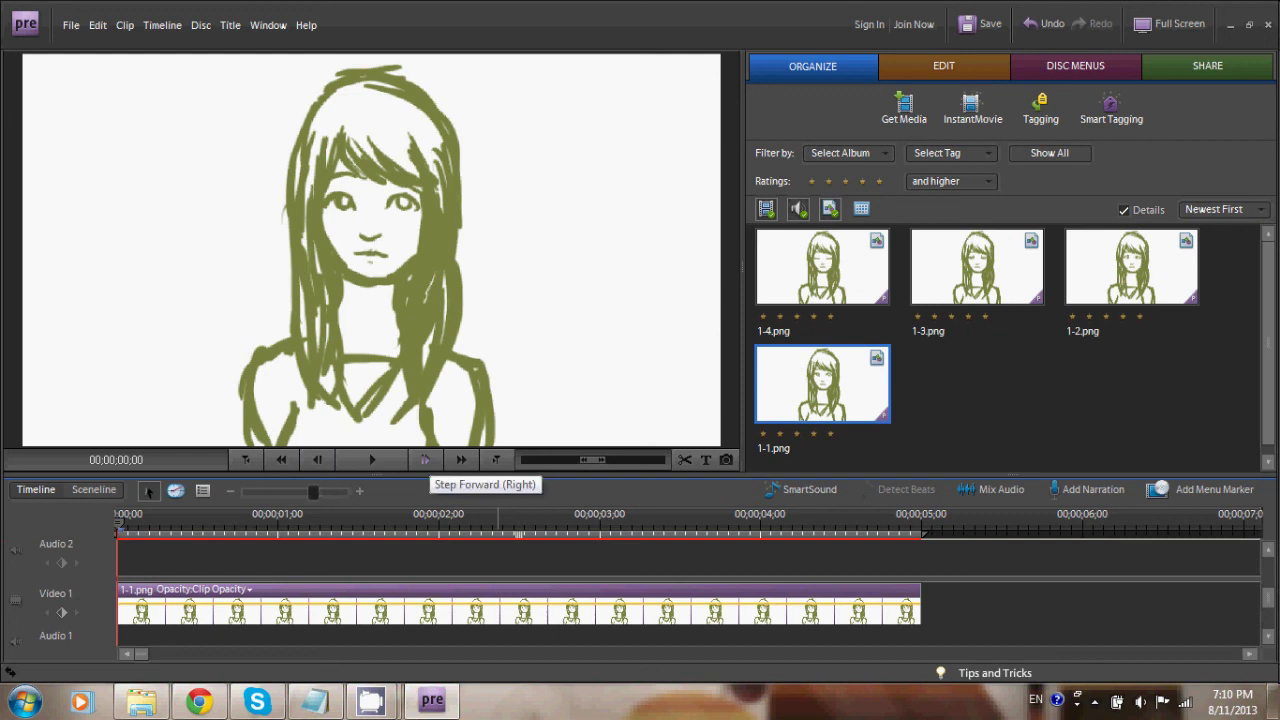
double_click(424, 459)
click(424, 459)
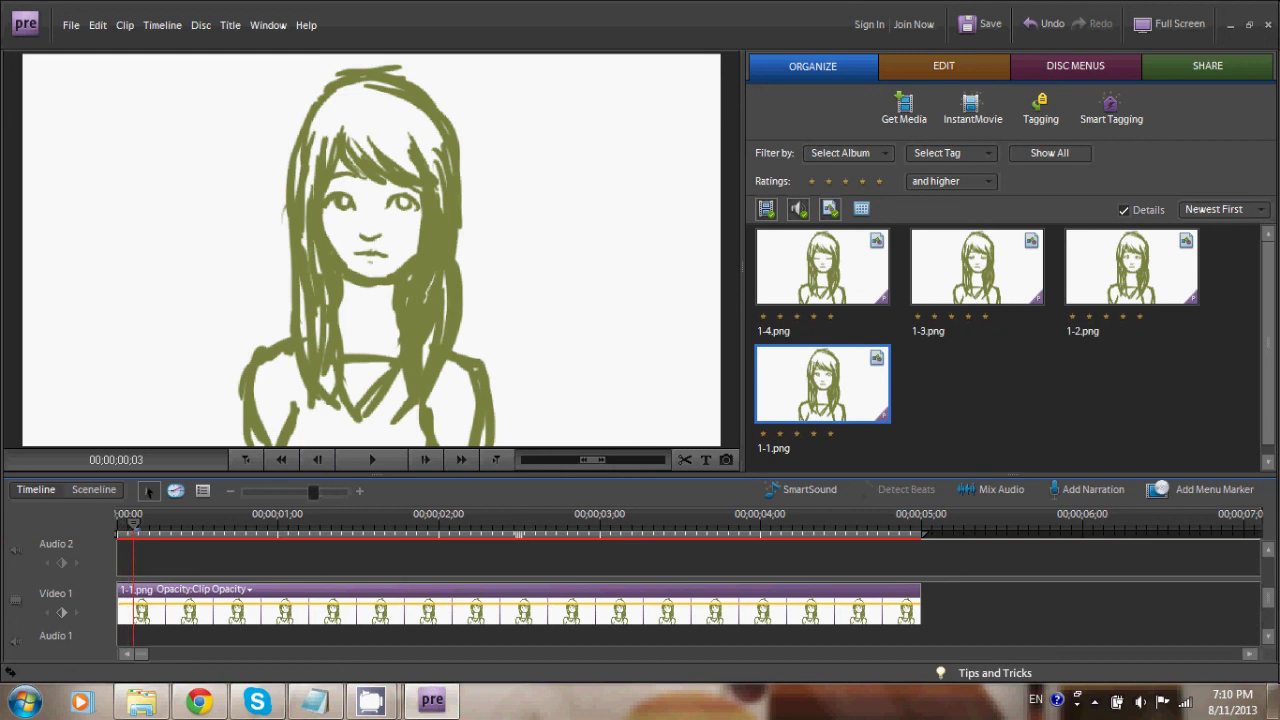
click(685, 460)
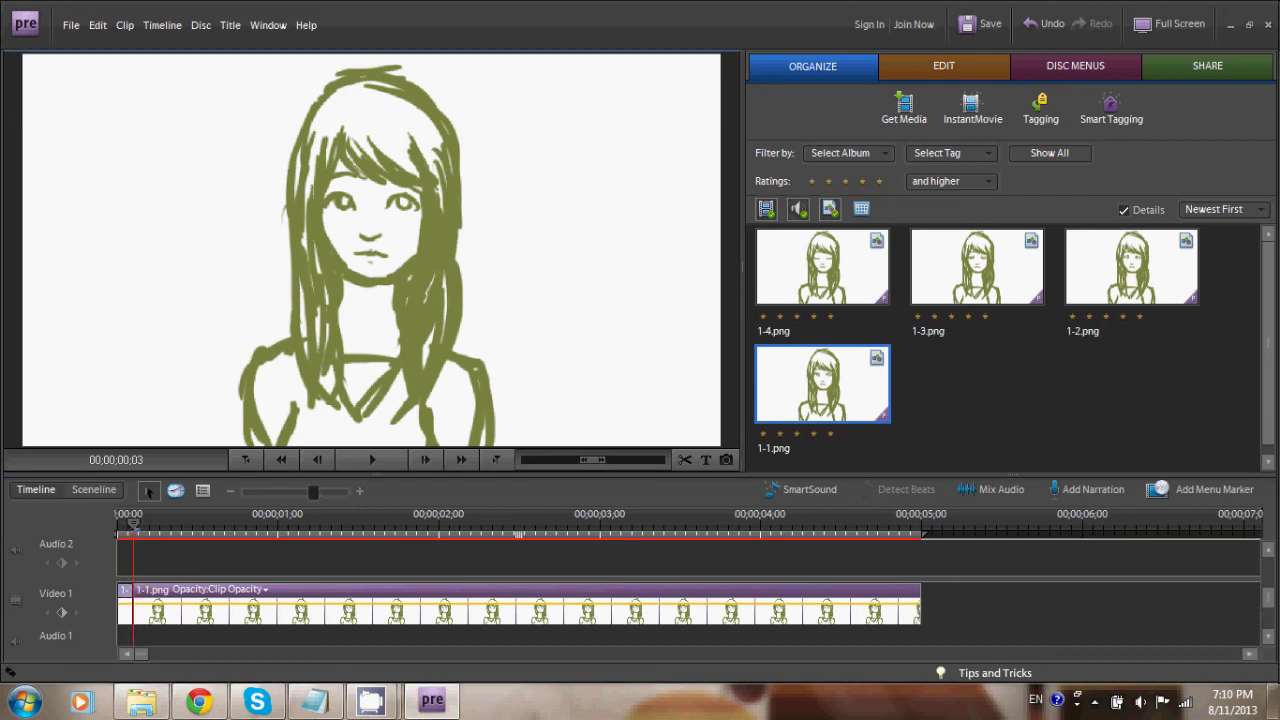
right_click(302, 612)
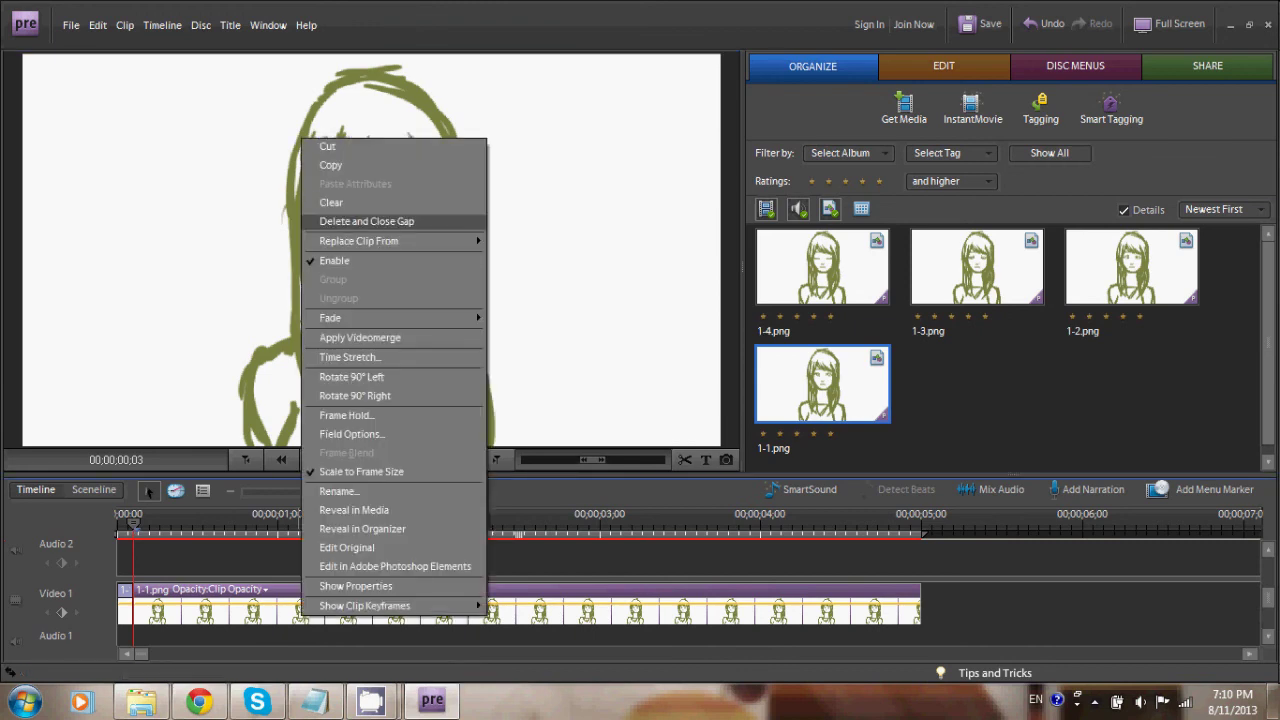
click(366, 221)
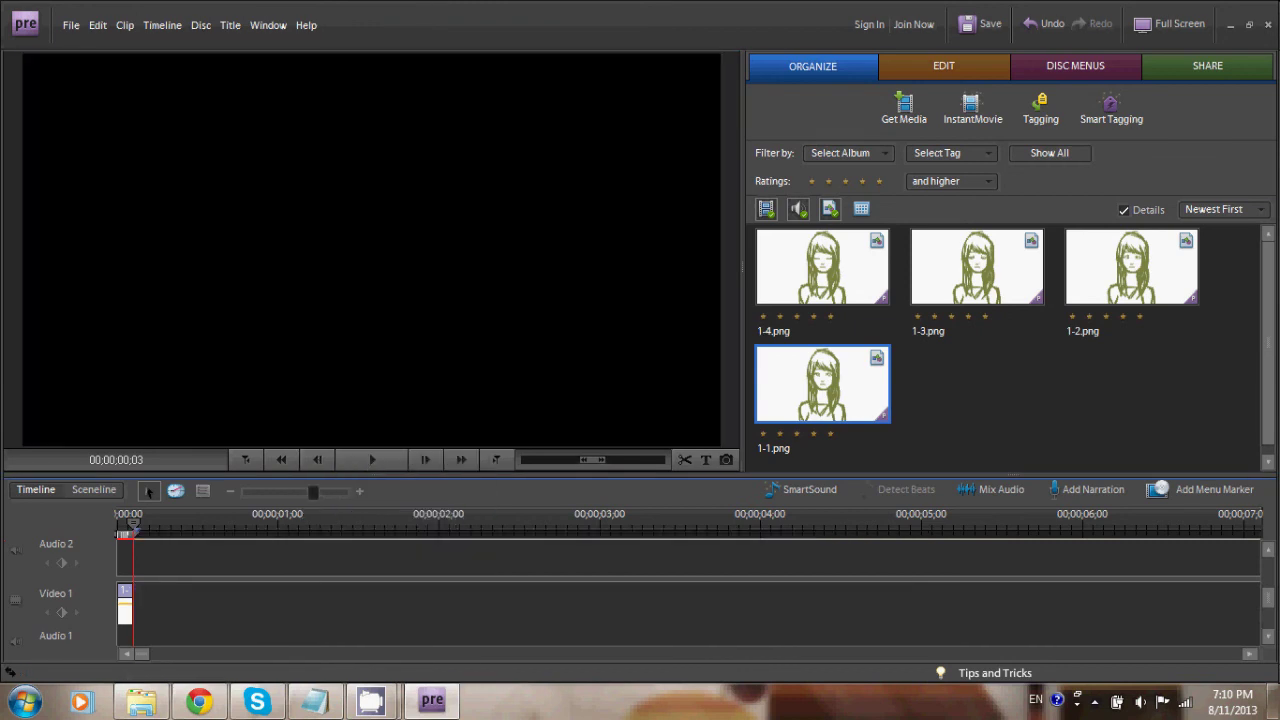
Add 1-2.png and 1-3.png as three-frame clips followed by 1-4.png, and extend the opening 1-1.png clip to 00;00;00;12.
key(ctrl+z)
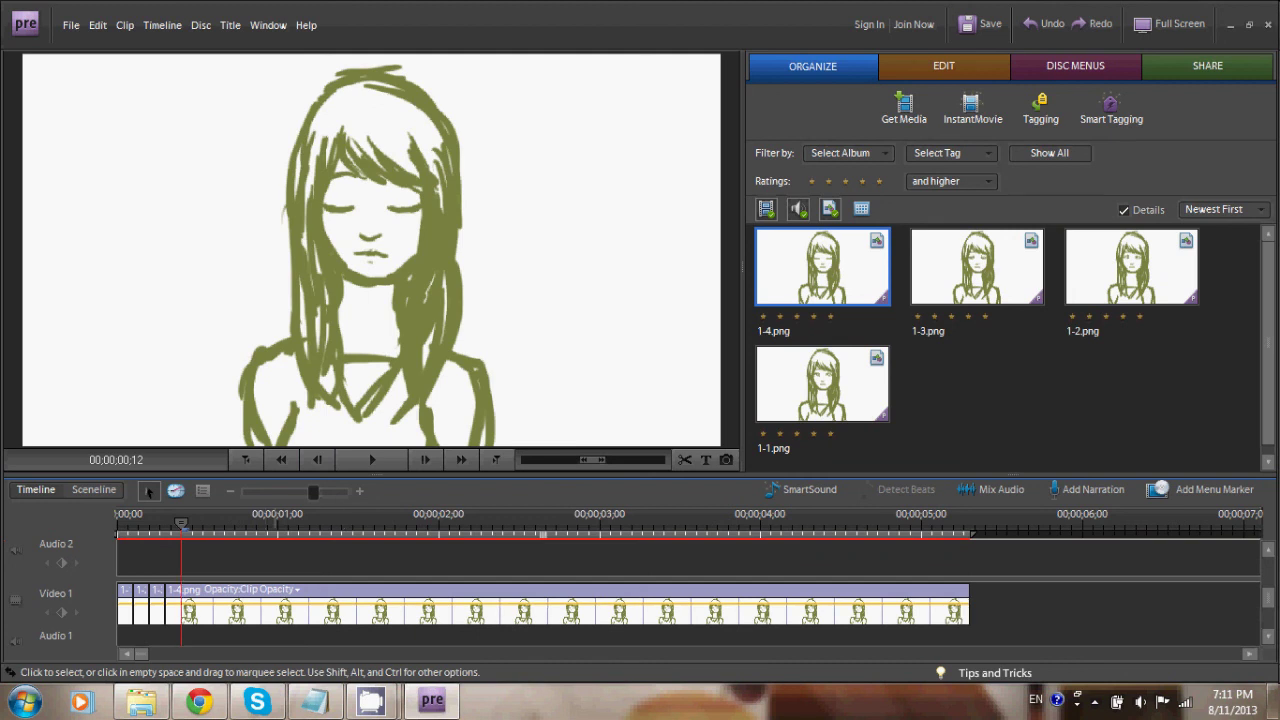
click(293, 606)
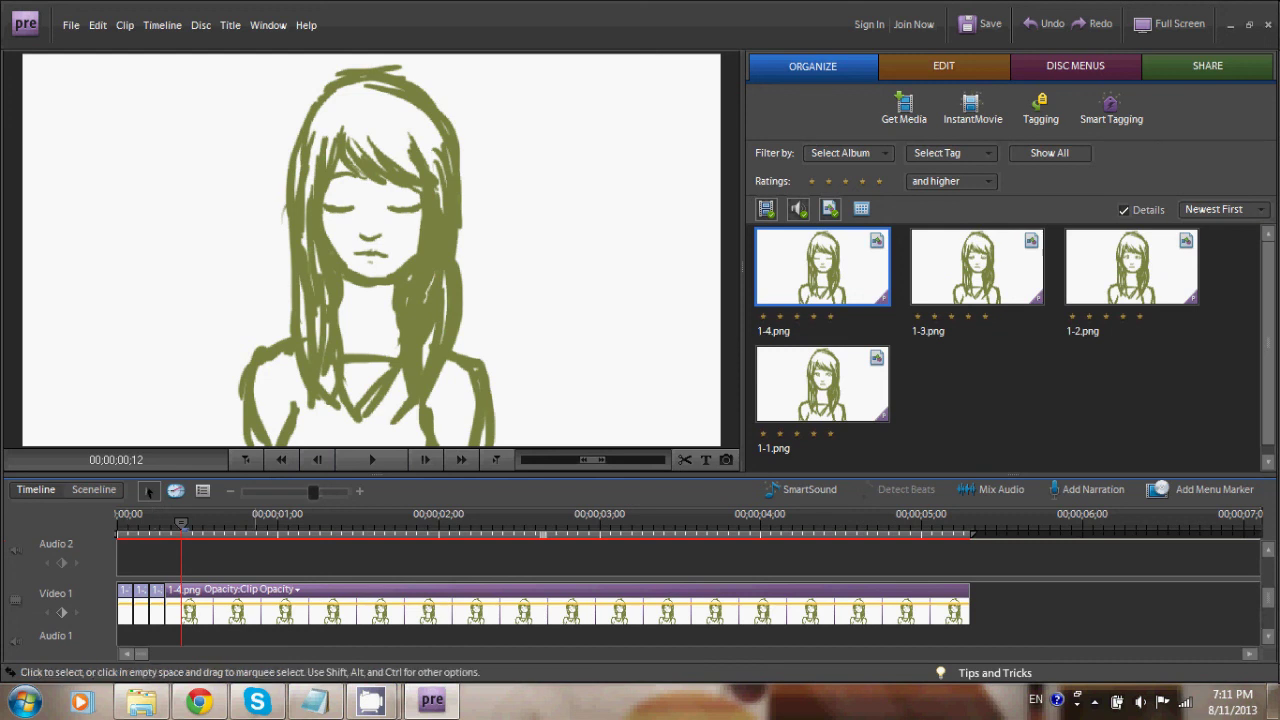
drag(131, 610, 180, 625)
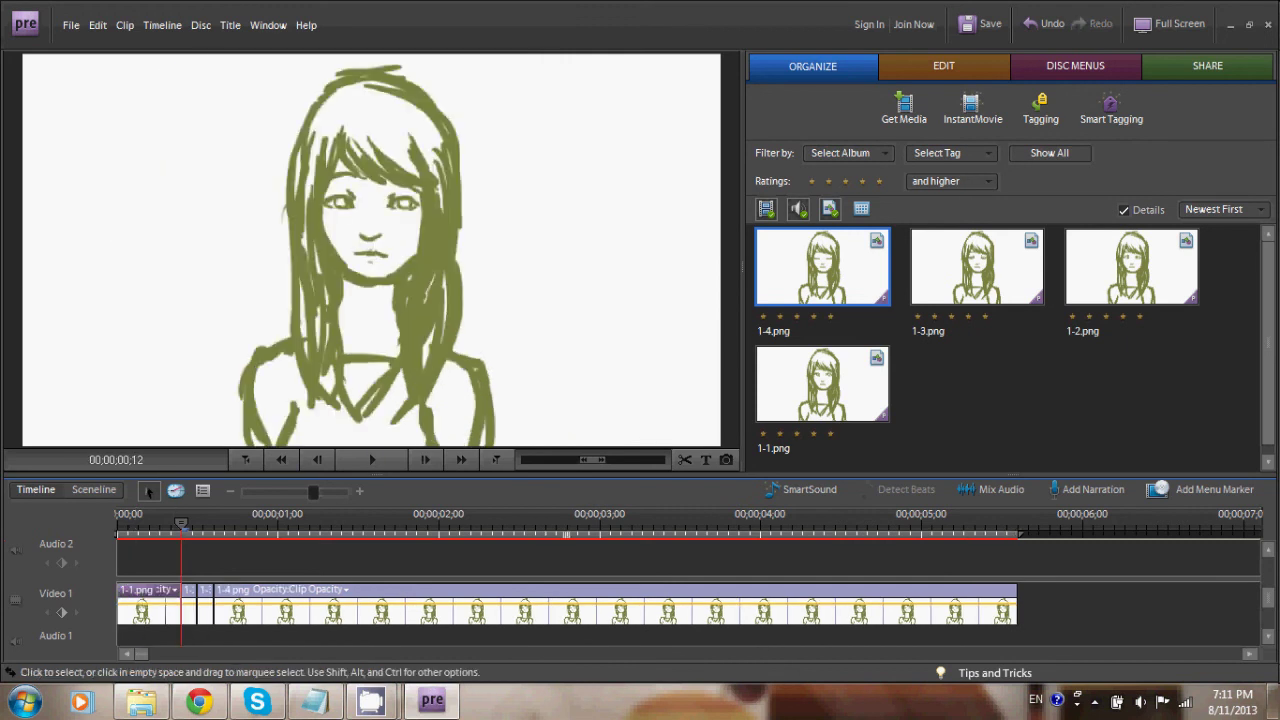
Cut the 1-4.png clip to end at 00;00;00;25 and place a three-frame copy of 1-3.png after it.
click(495, 459)
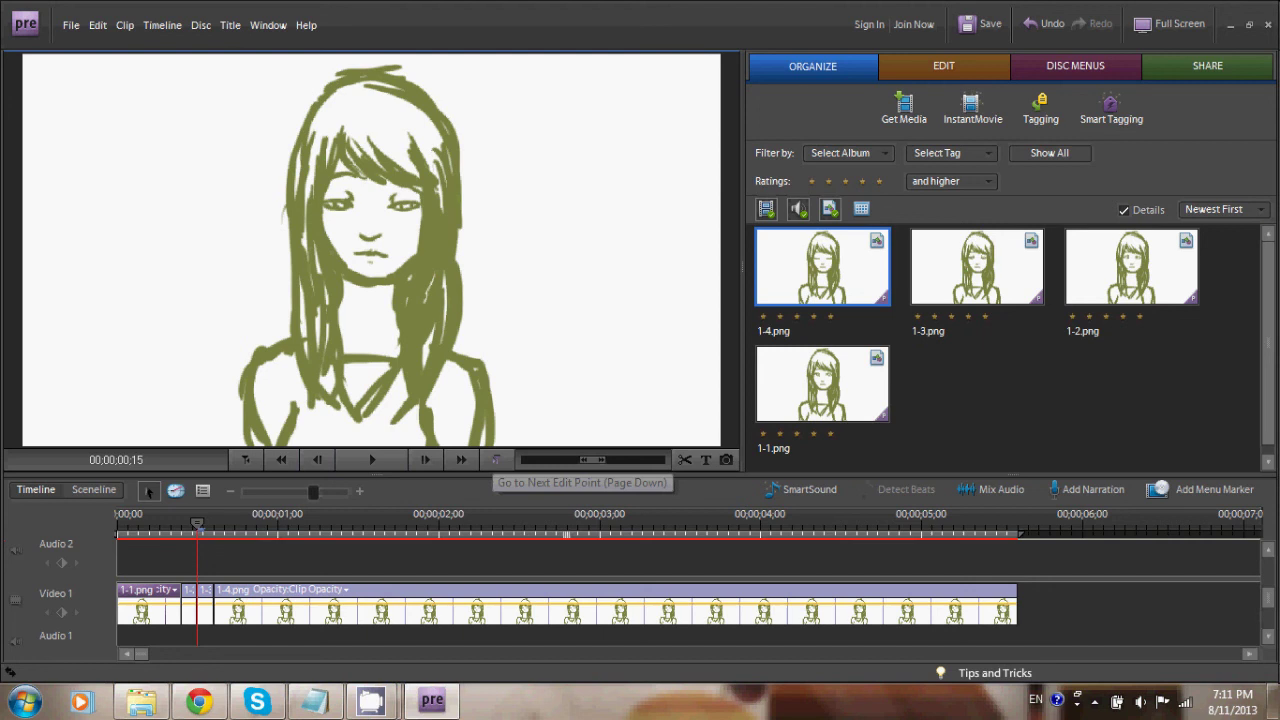
click(495, 459)
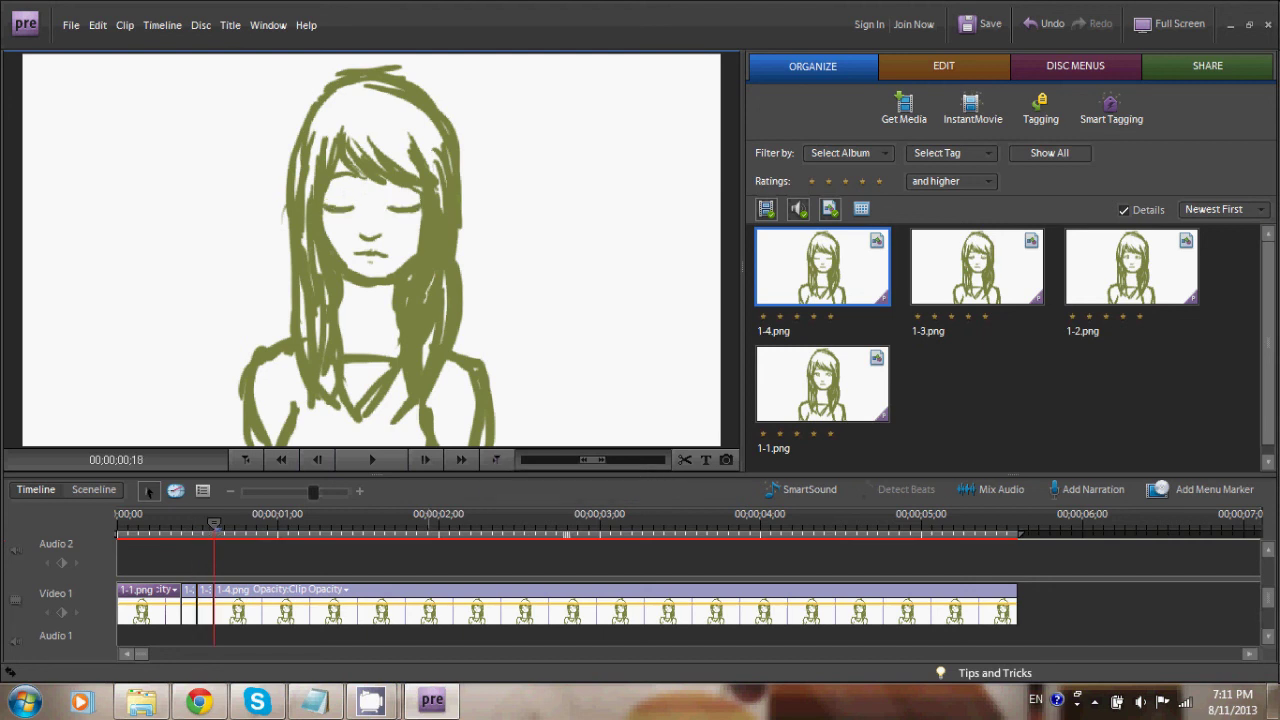
click(246, 522)
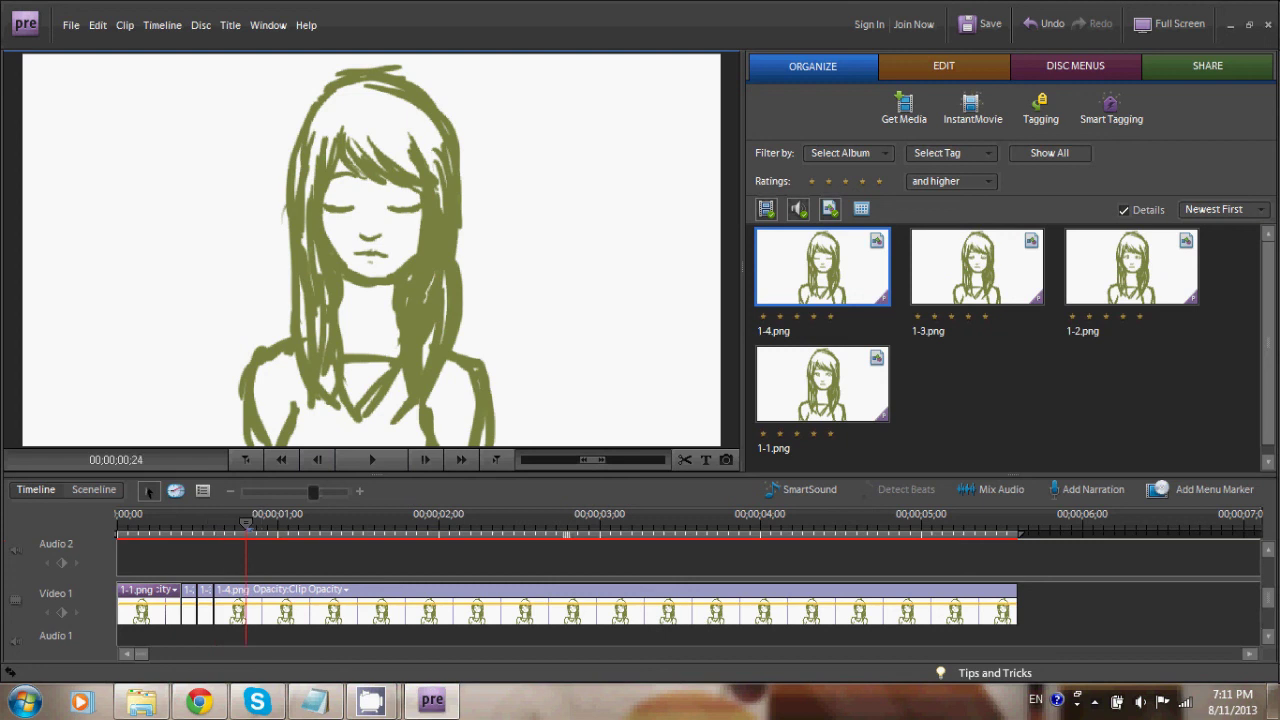
key(Right)
key(Delete)
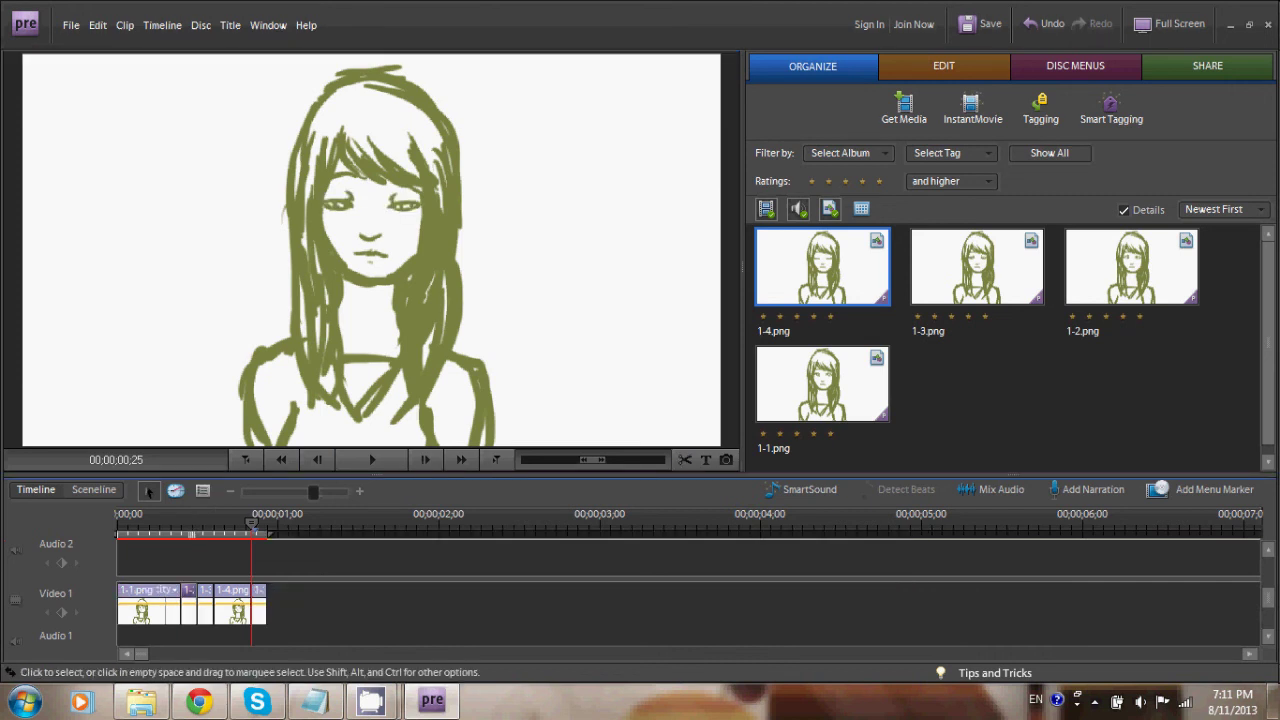
Append copies of the 1-2.png and 1-1.png clips to the sequence, and extend the final 1-1.png clip to 00;00;03;09.
click(496, 460)
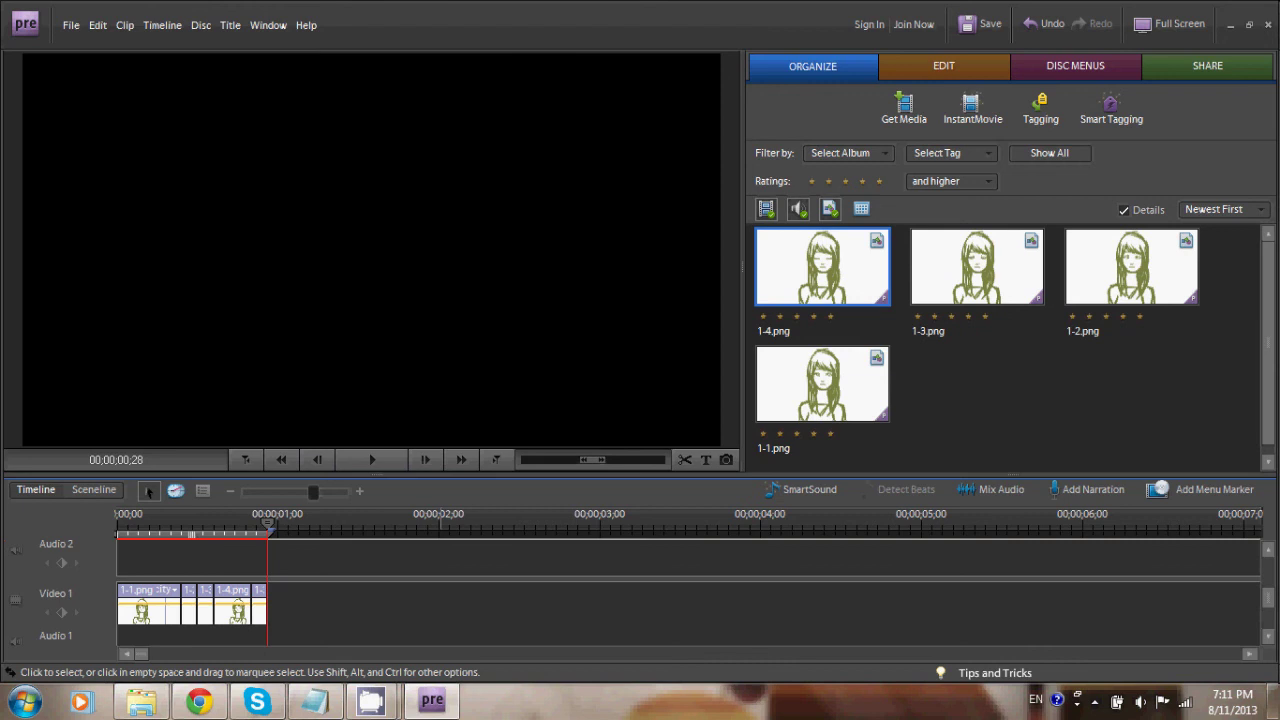
key(ctrl+v)
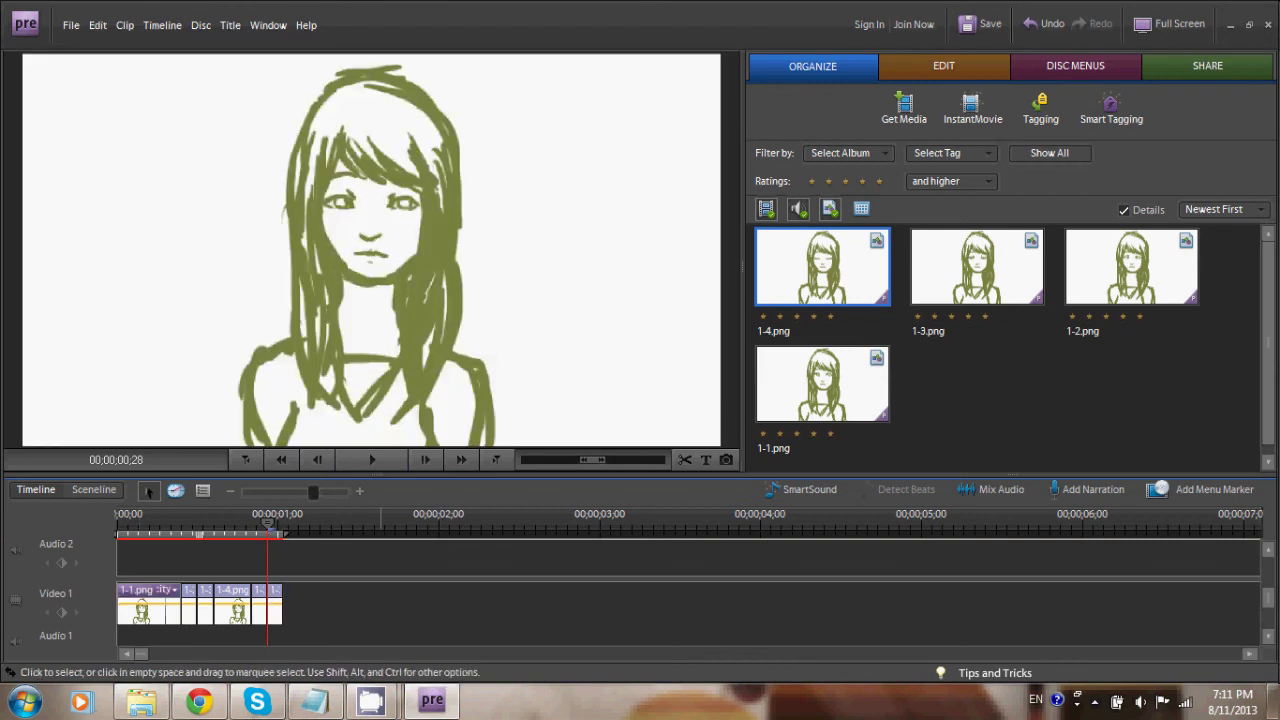
key(End)
key(ctrl+v)
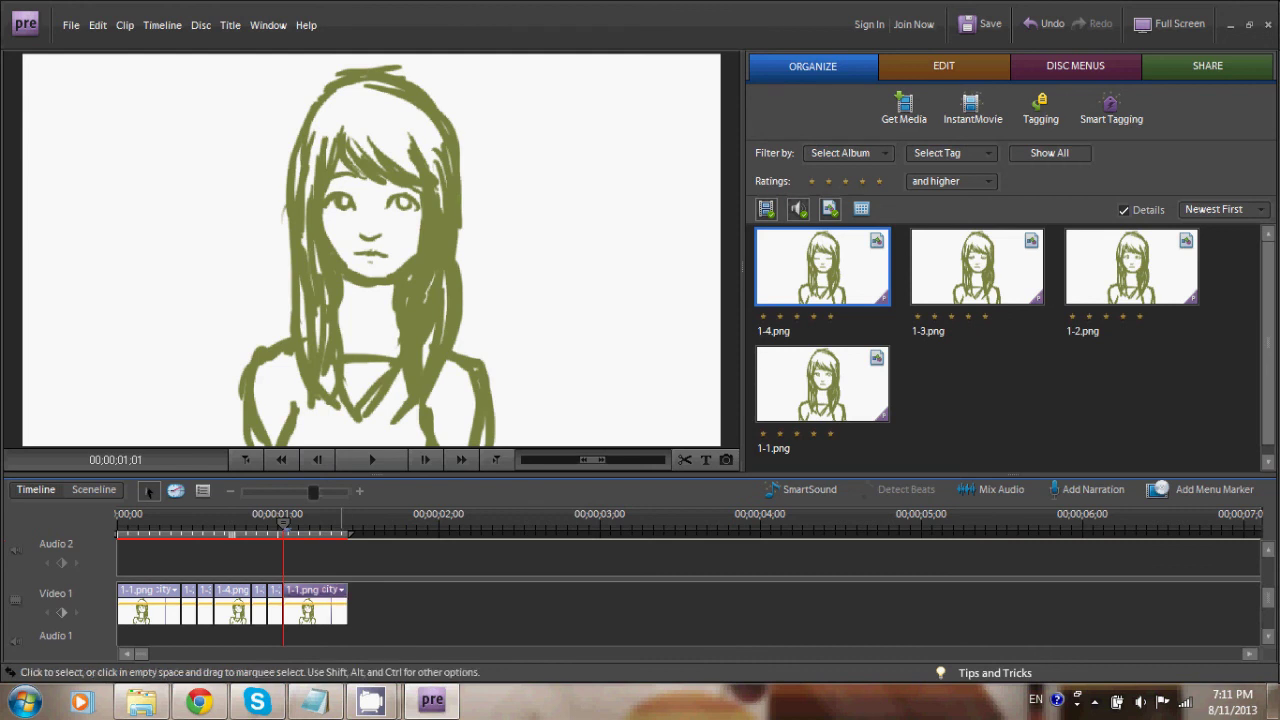
drag(347, 605, 647, 605)
Duplicate the clips from the first 1-2.png through the final 1-1.png, pasting them at 00;00;03;09 as a second blink.
drag(753, 606, 189, 612)
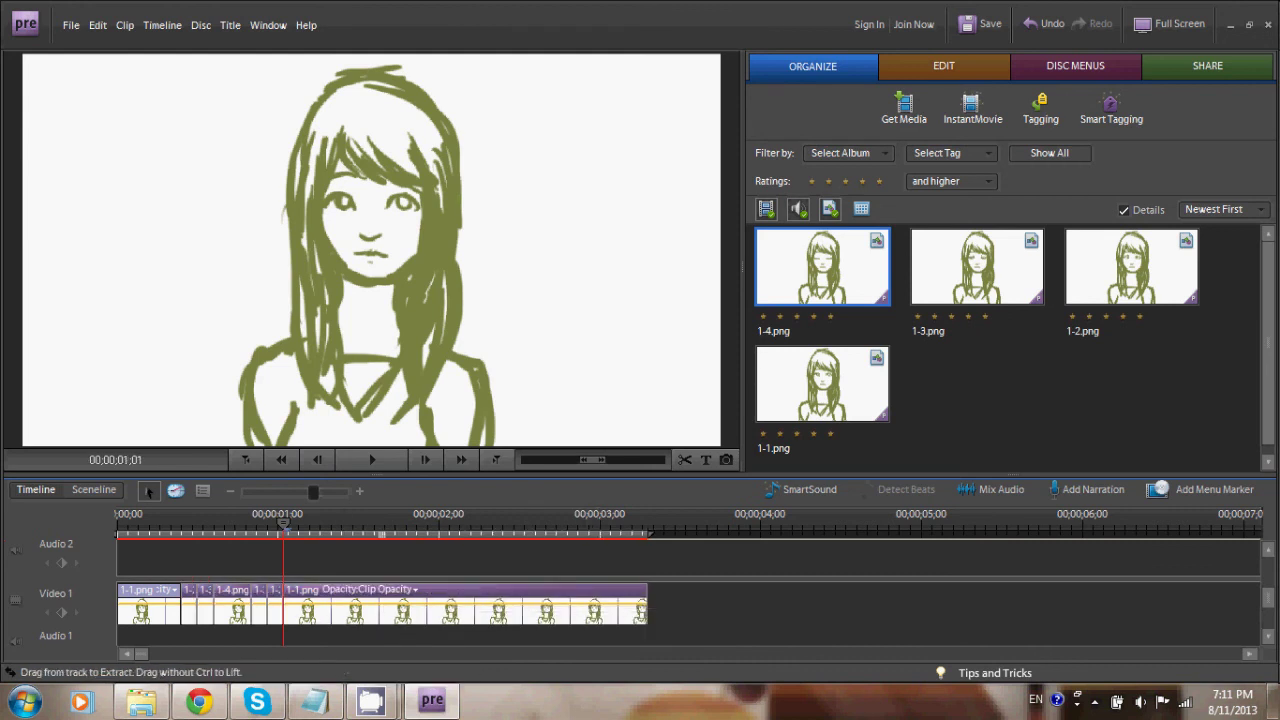
click(716, 608)
key(End)
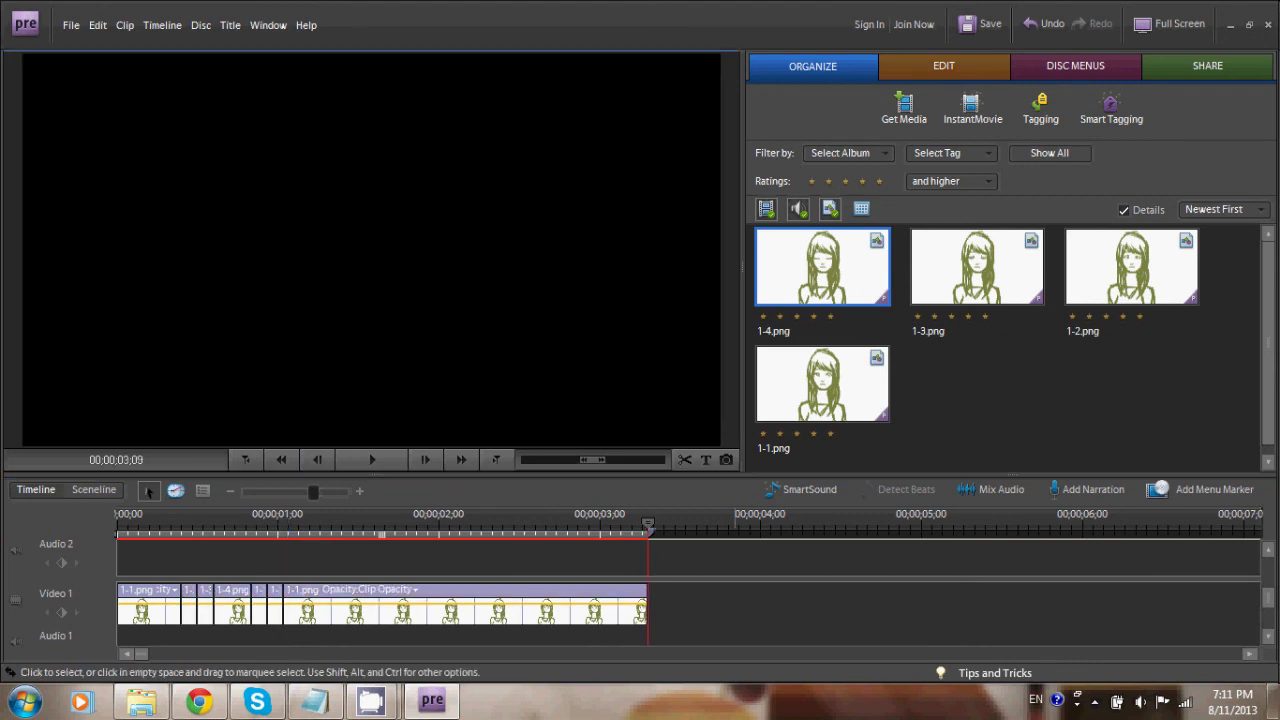
key(ctrl+v)
key(ctrl+z)
key(ctrl+v)
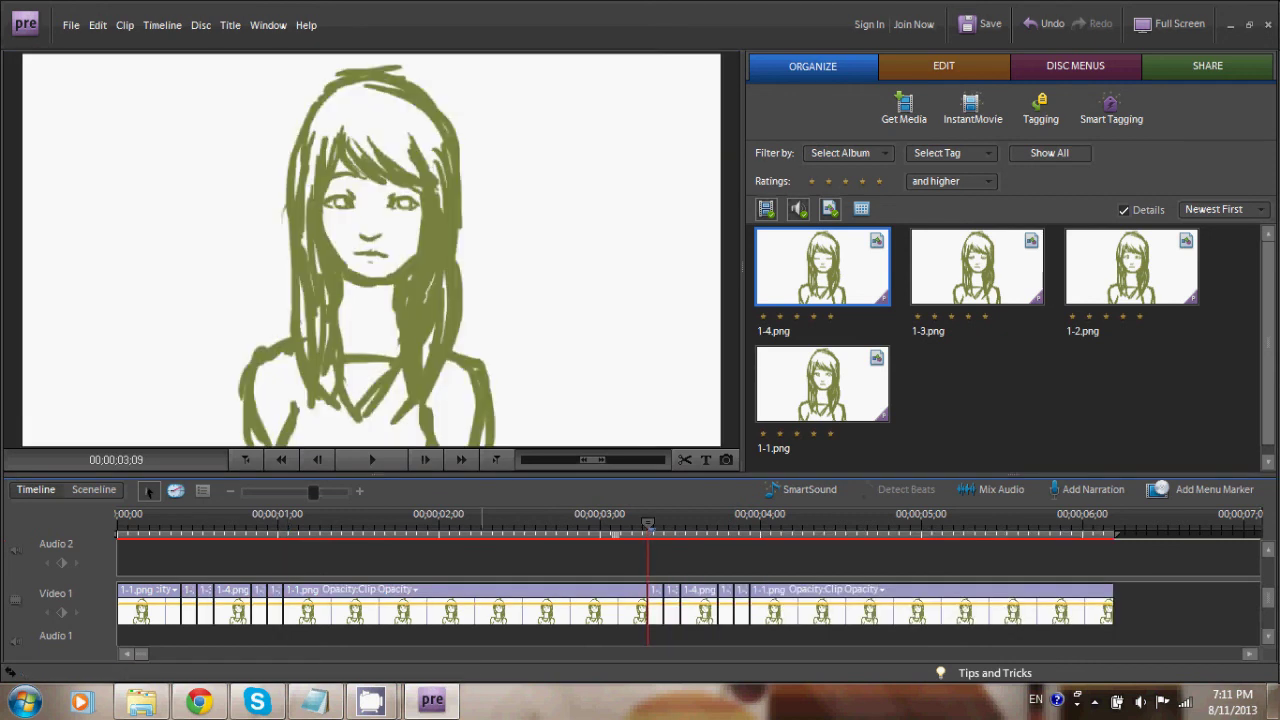
Play the blink animation from the start of the timeline to check its timing, and pause near the end.
click(160, 523)
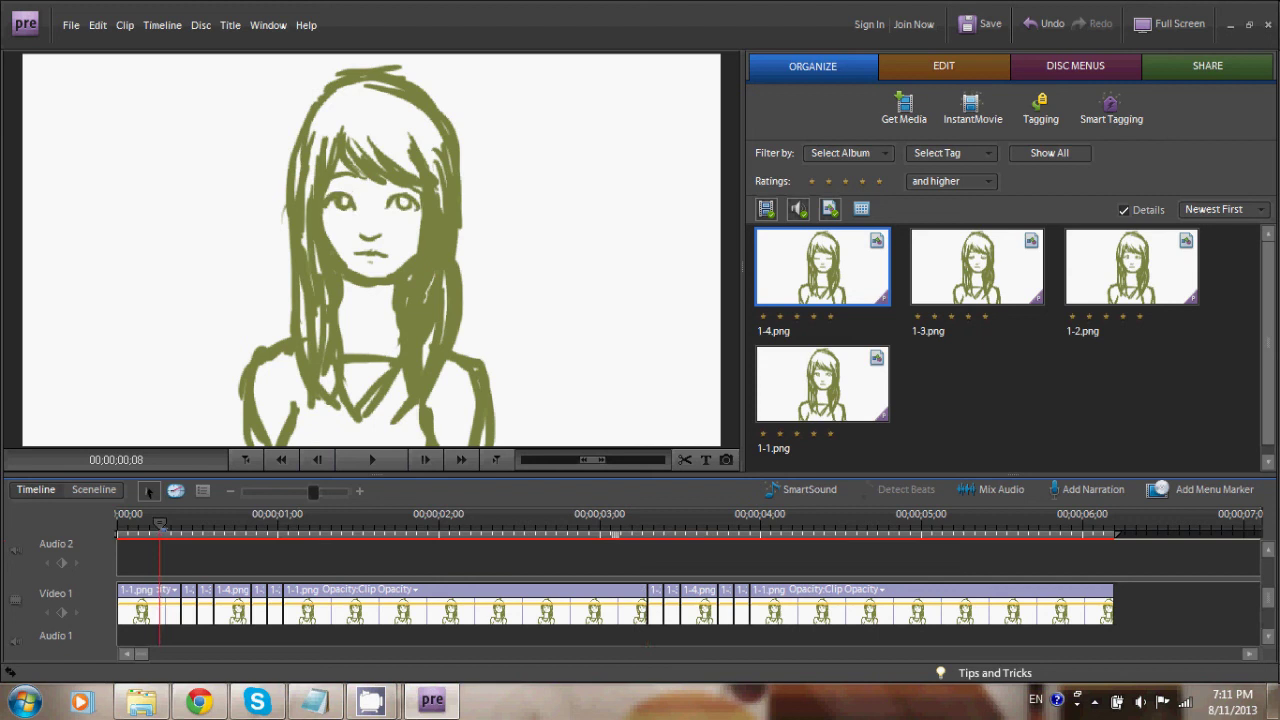
key(Home)
key(space)
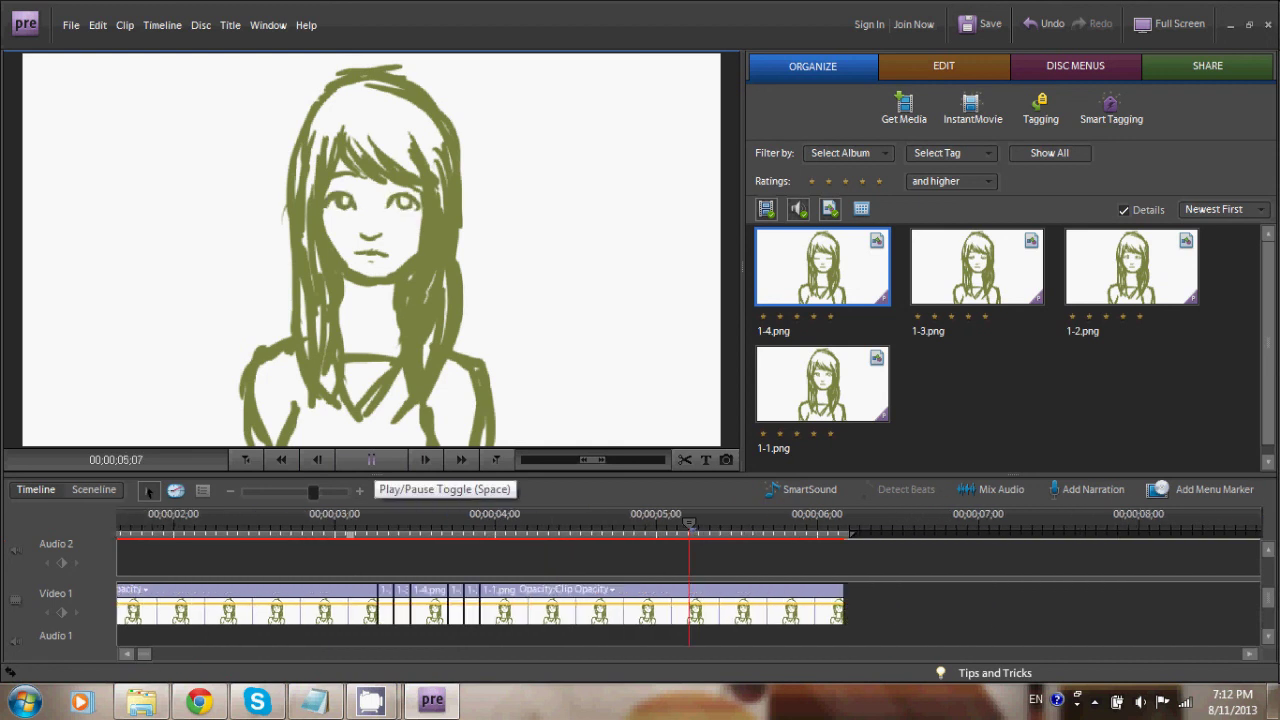
click(371, 459)
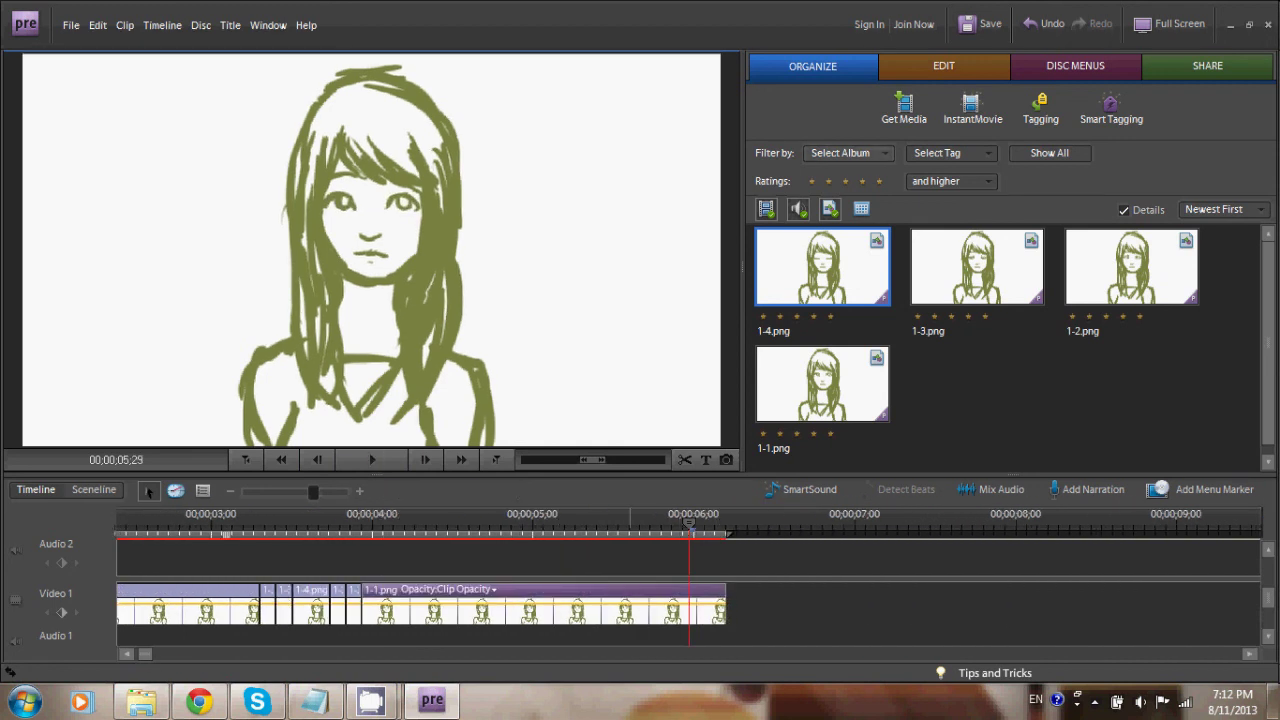